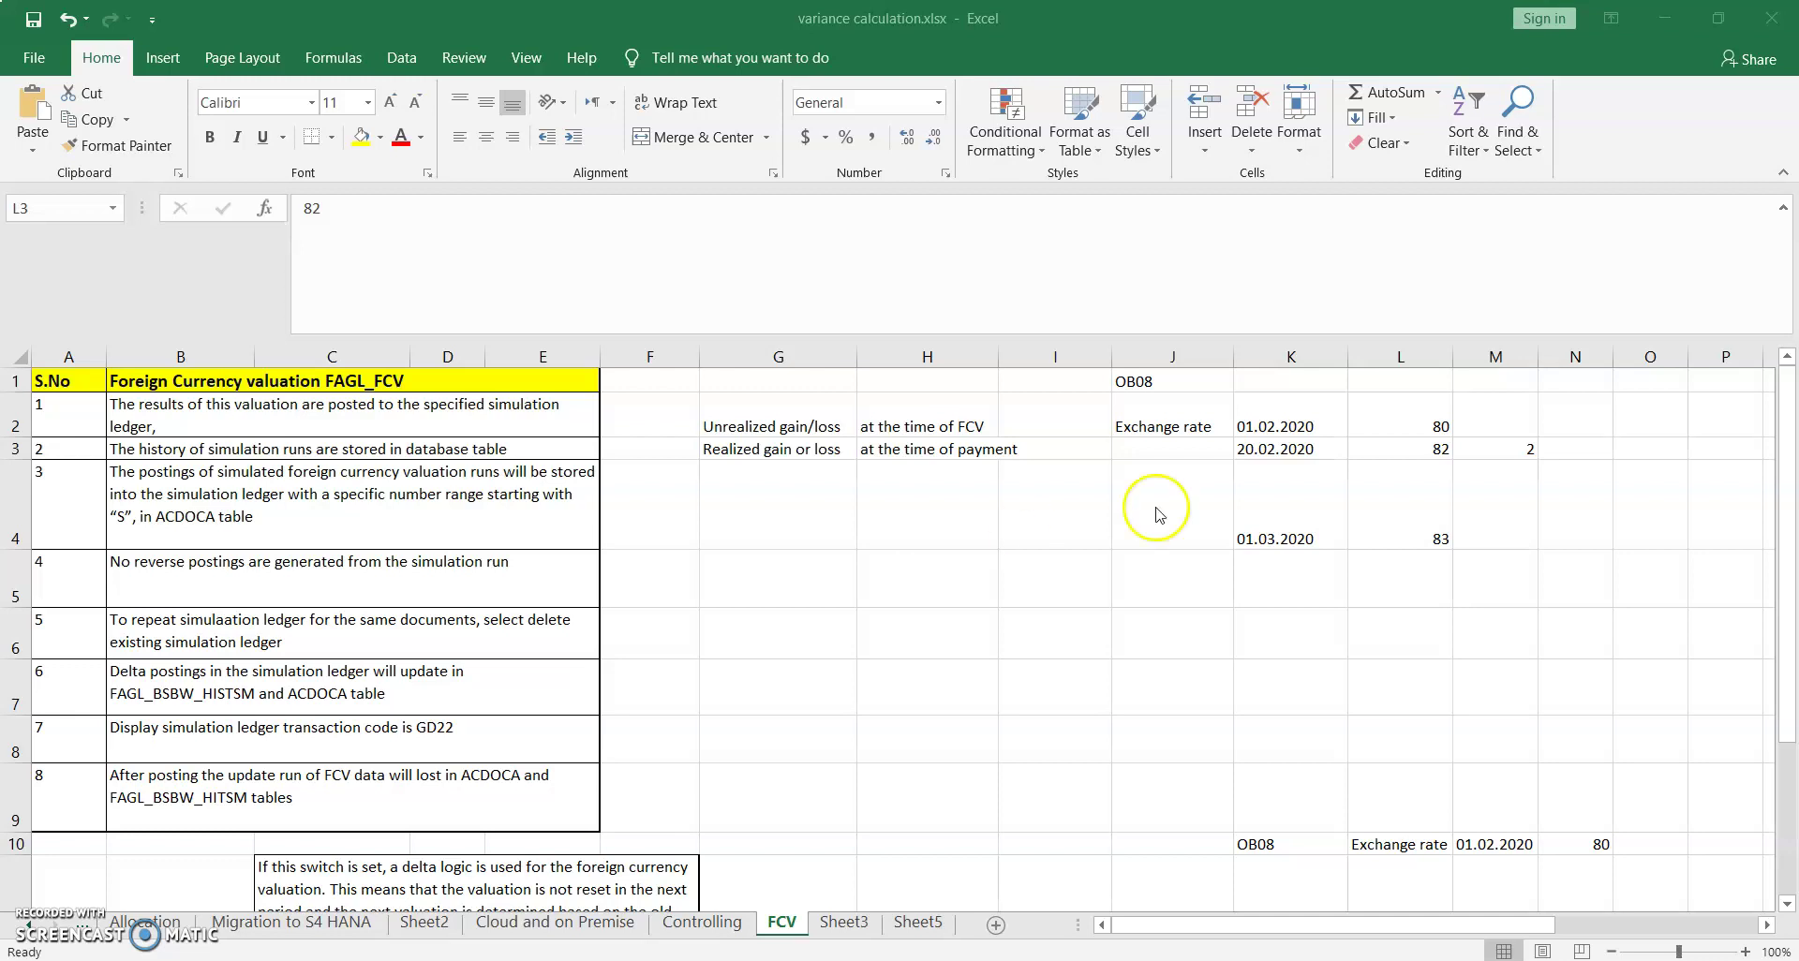
Review the dated OB08 exchange rates listed beside the foreign currency valuation notes in the FCV sheet
{"action": "left_click", "coordinate": [1045, 520]}
{"action": "left_click", "coordinate": [1162, 422]}
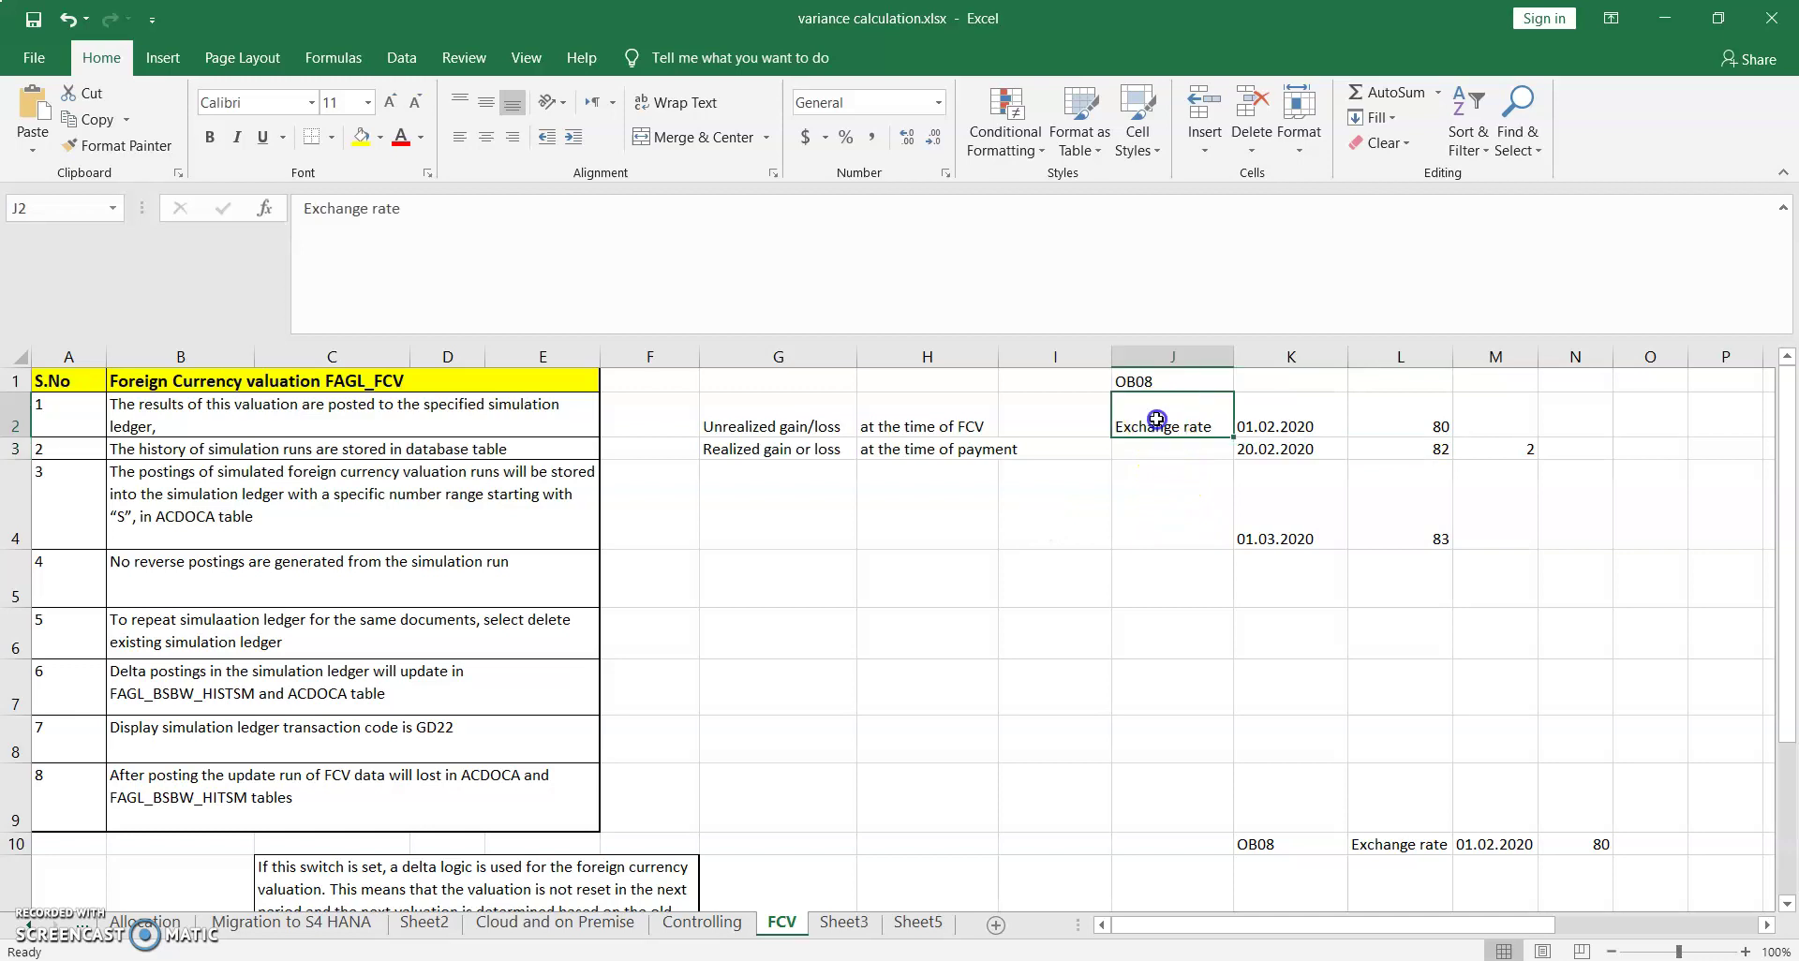
{"action": "left_click", "coordinate": [1270, 424]}
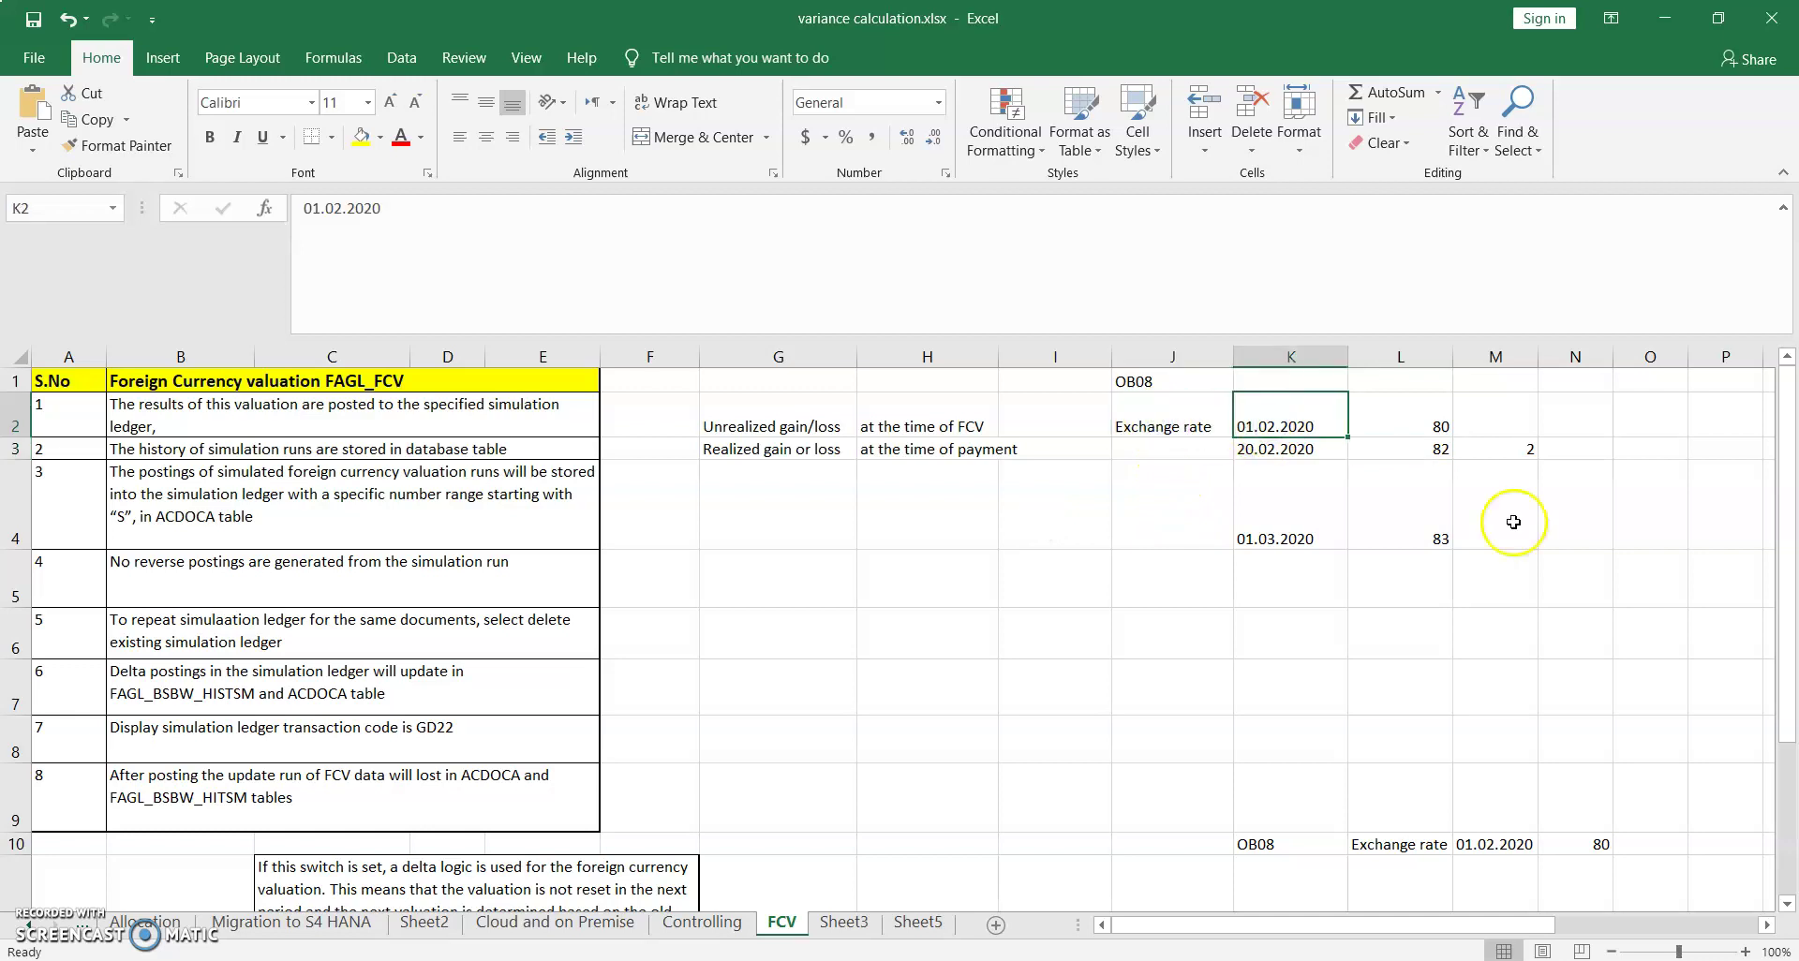
{"action": "left_click", "coordinate": [1433, 420]}
{"action": "double_click", "coordinate": [1428, 421]}
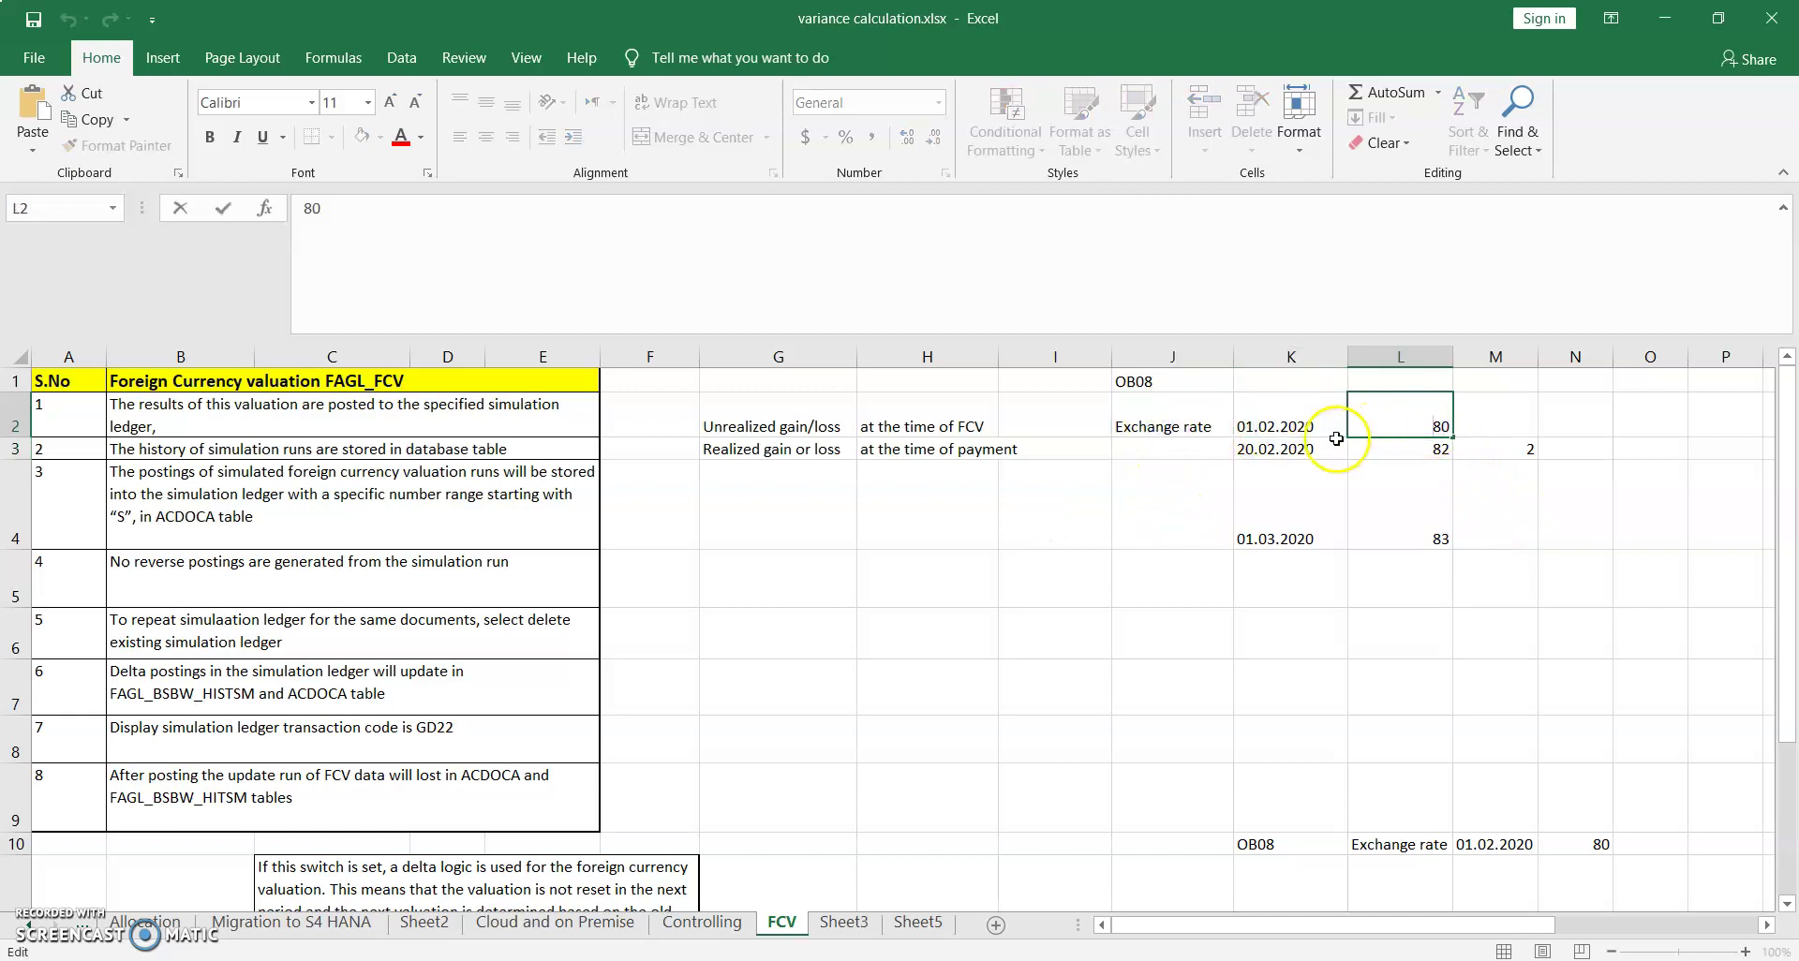
{"action": "left_click", "coordinate": [1290, 450]}
{"action": "left_click", "coordinate": [1409, 453]}
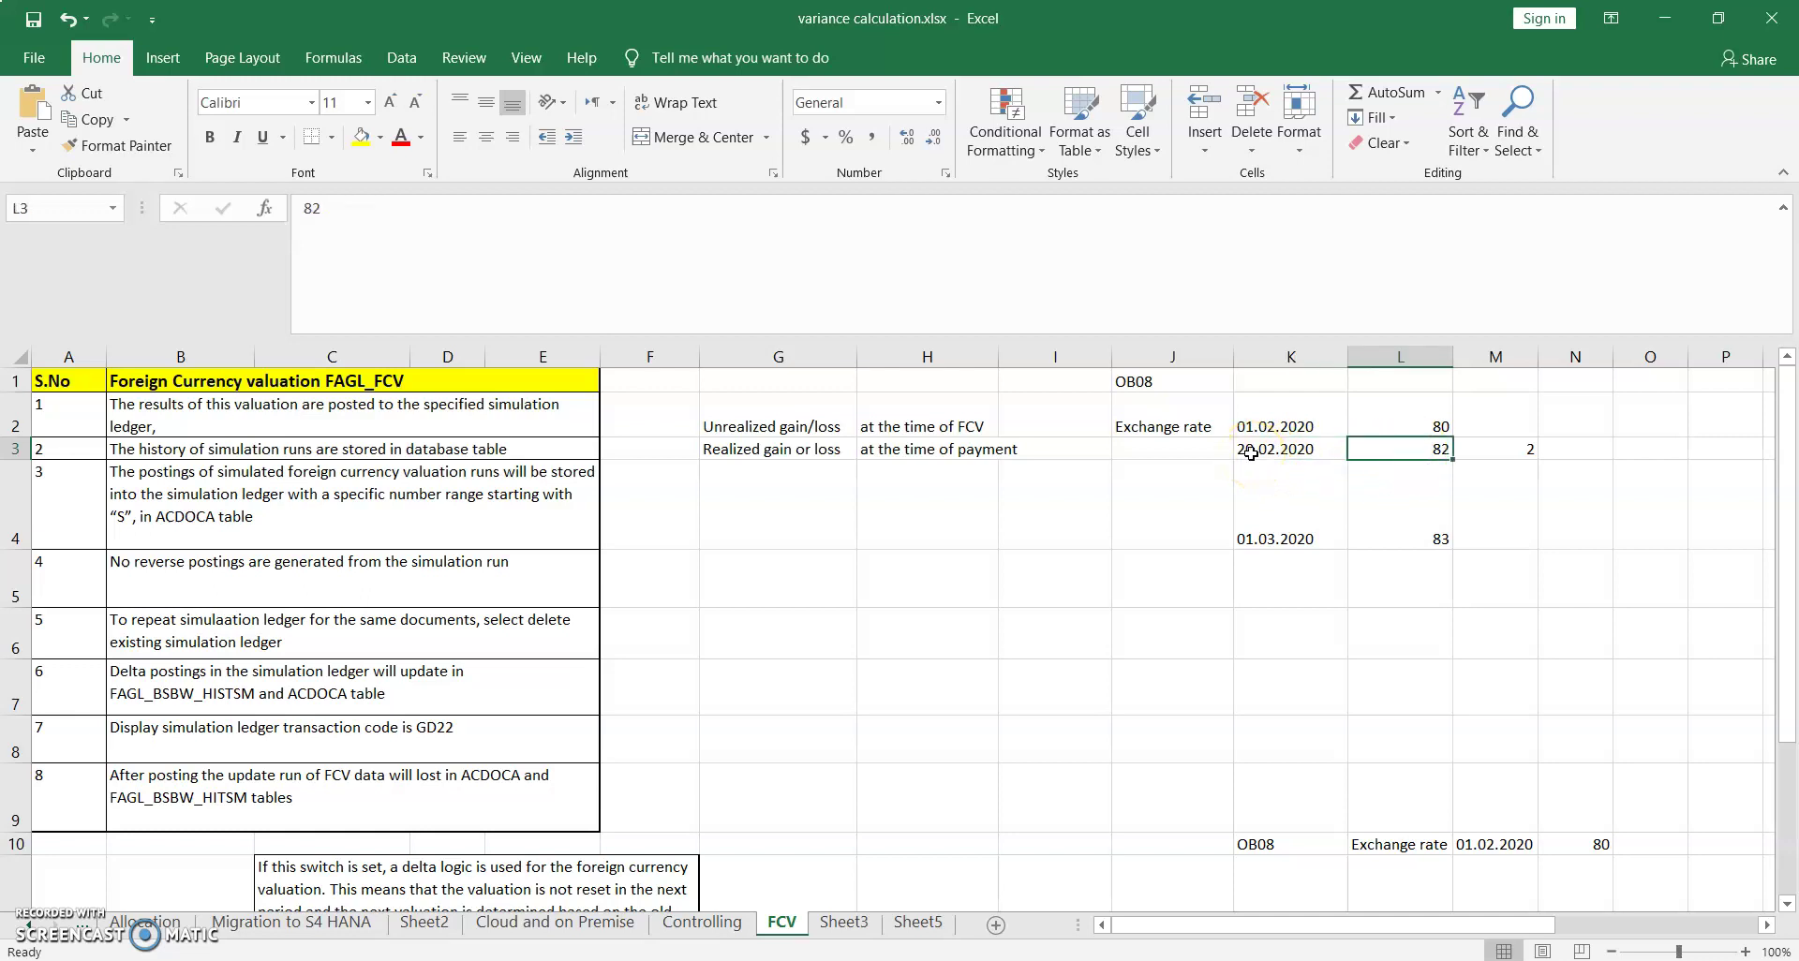
{"action": "left_click", "coordinate": [1278, 426]}
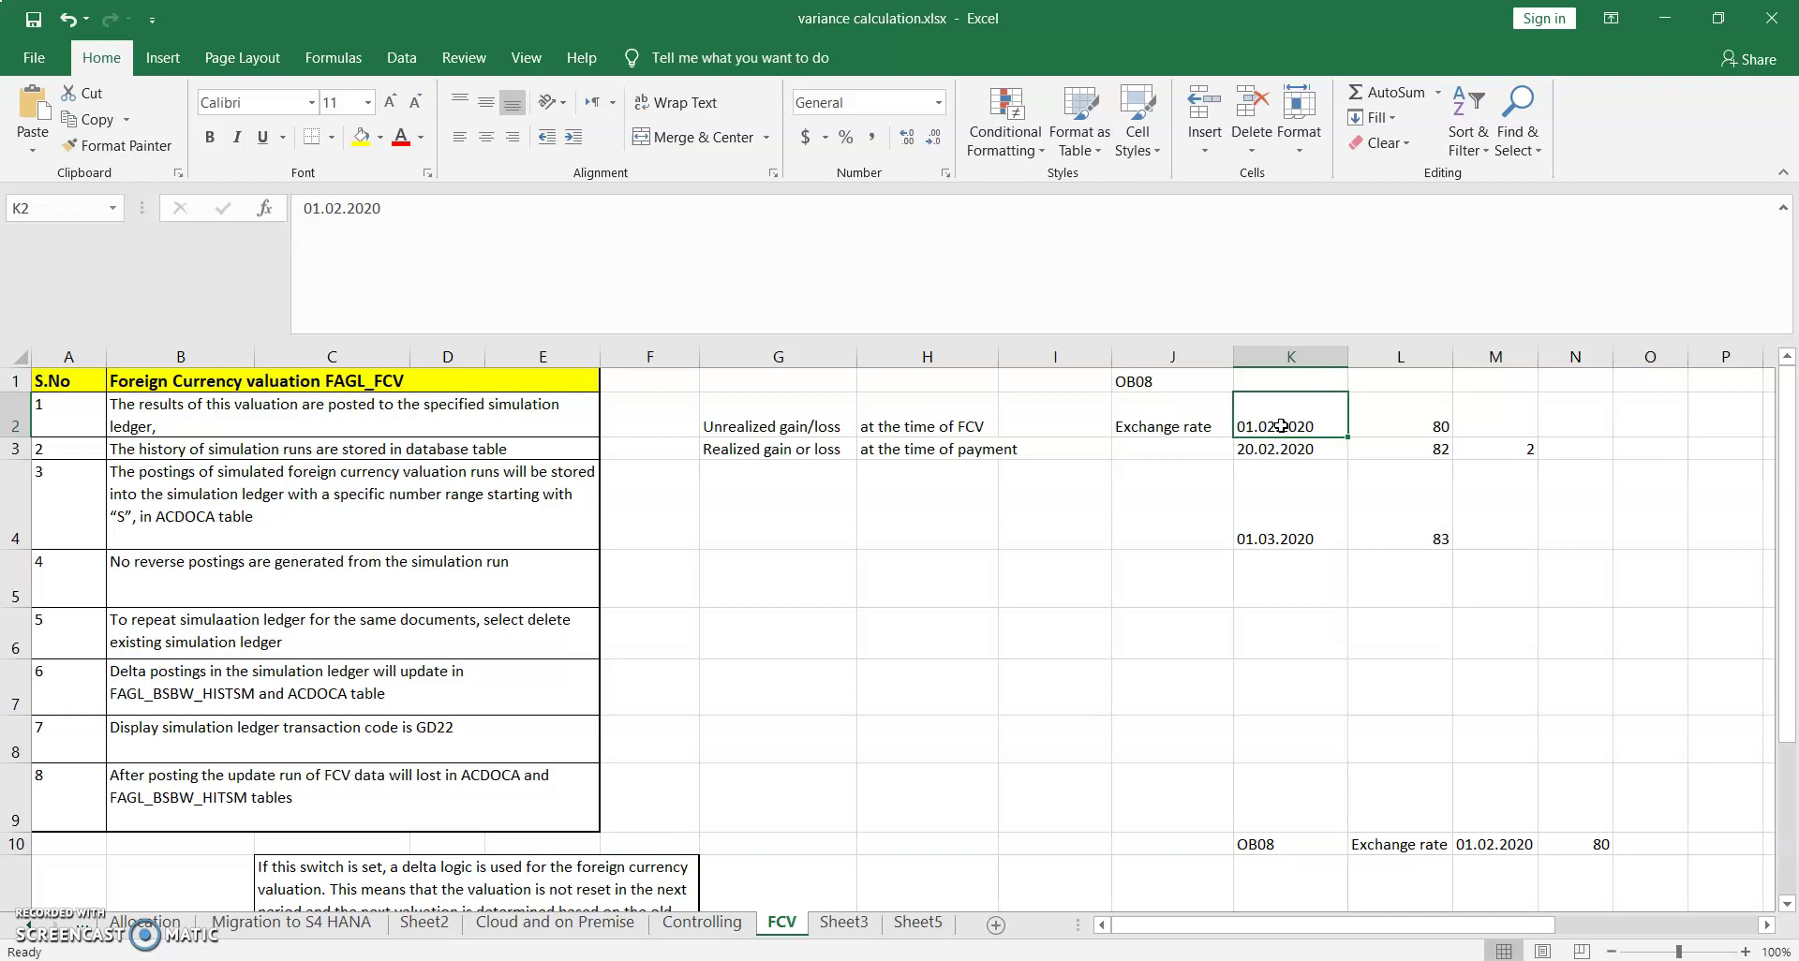
{"action": "left_click", "coordinate": [1389, 428]}
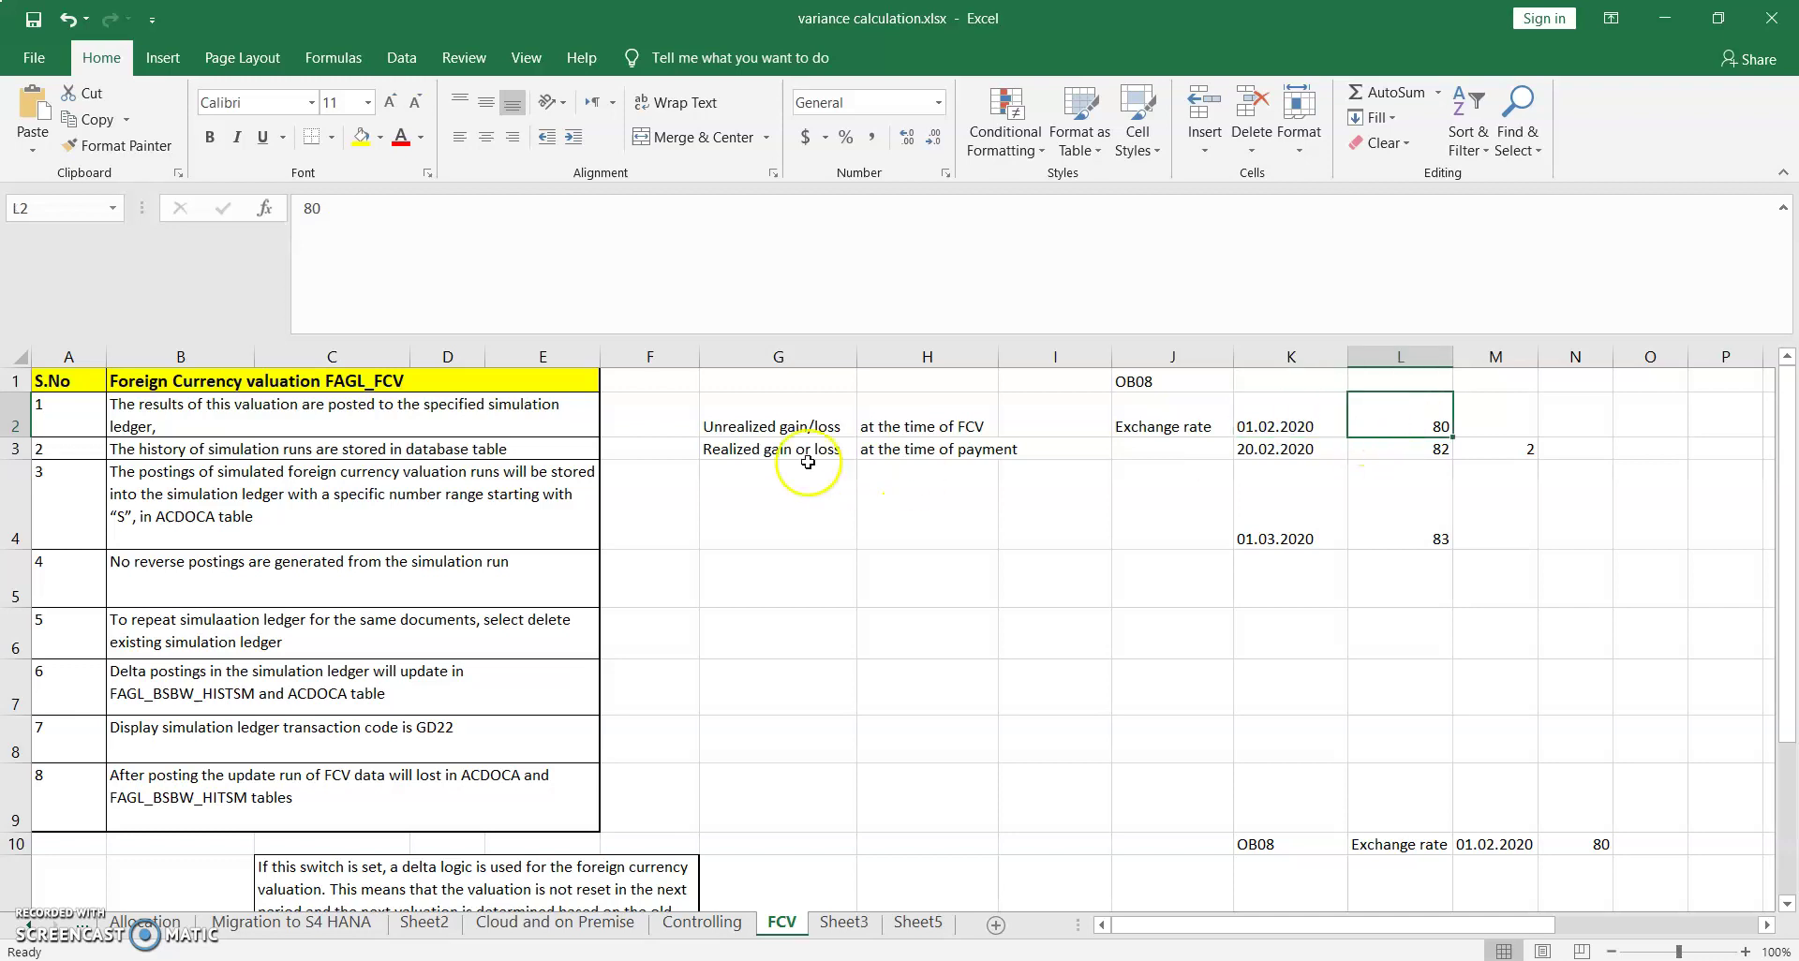
Examine the unrealized and realized gain/loss notes, the exchange rate difference, and the FAGL_FCV transaction code in the heading
{"action": "left_click", "coordinate": [734, 424]}
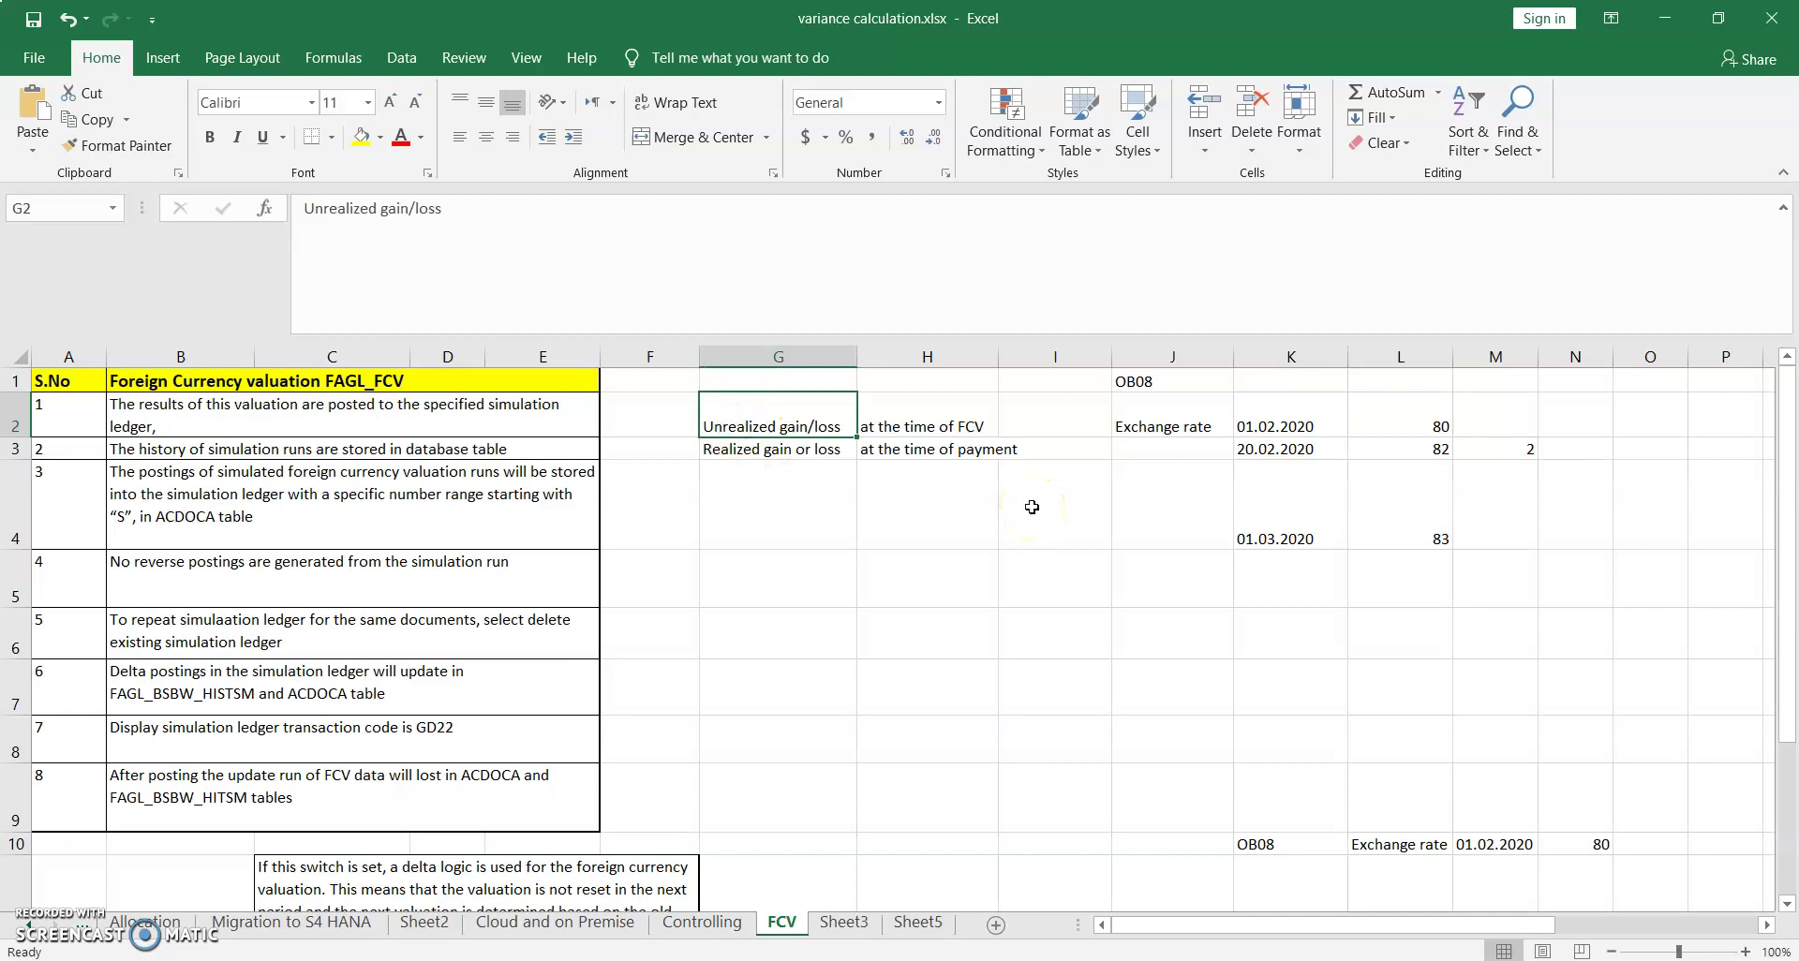
{"action": "left_click", "coordinate": [1157, 489]}
{"action": "left_click", "coordinate": [1385, 453]}
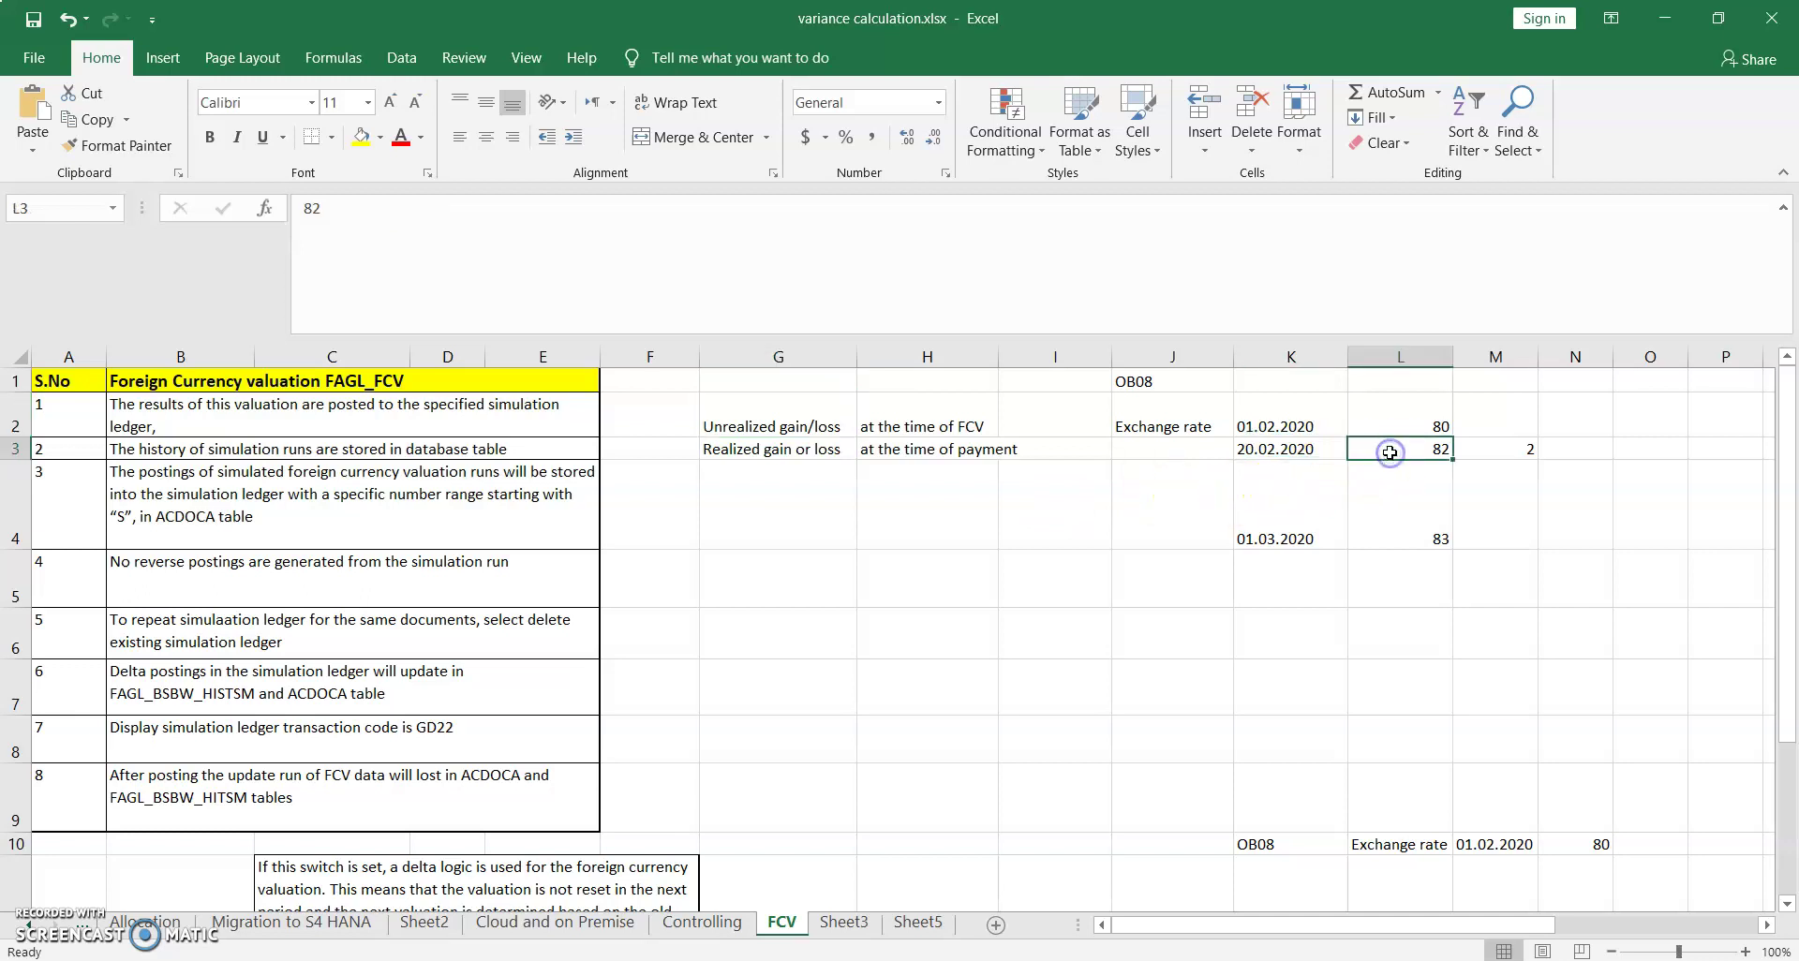
{"action": "left_click", "coordinate": [1374, 423]}
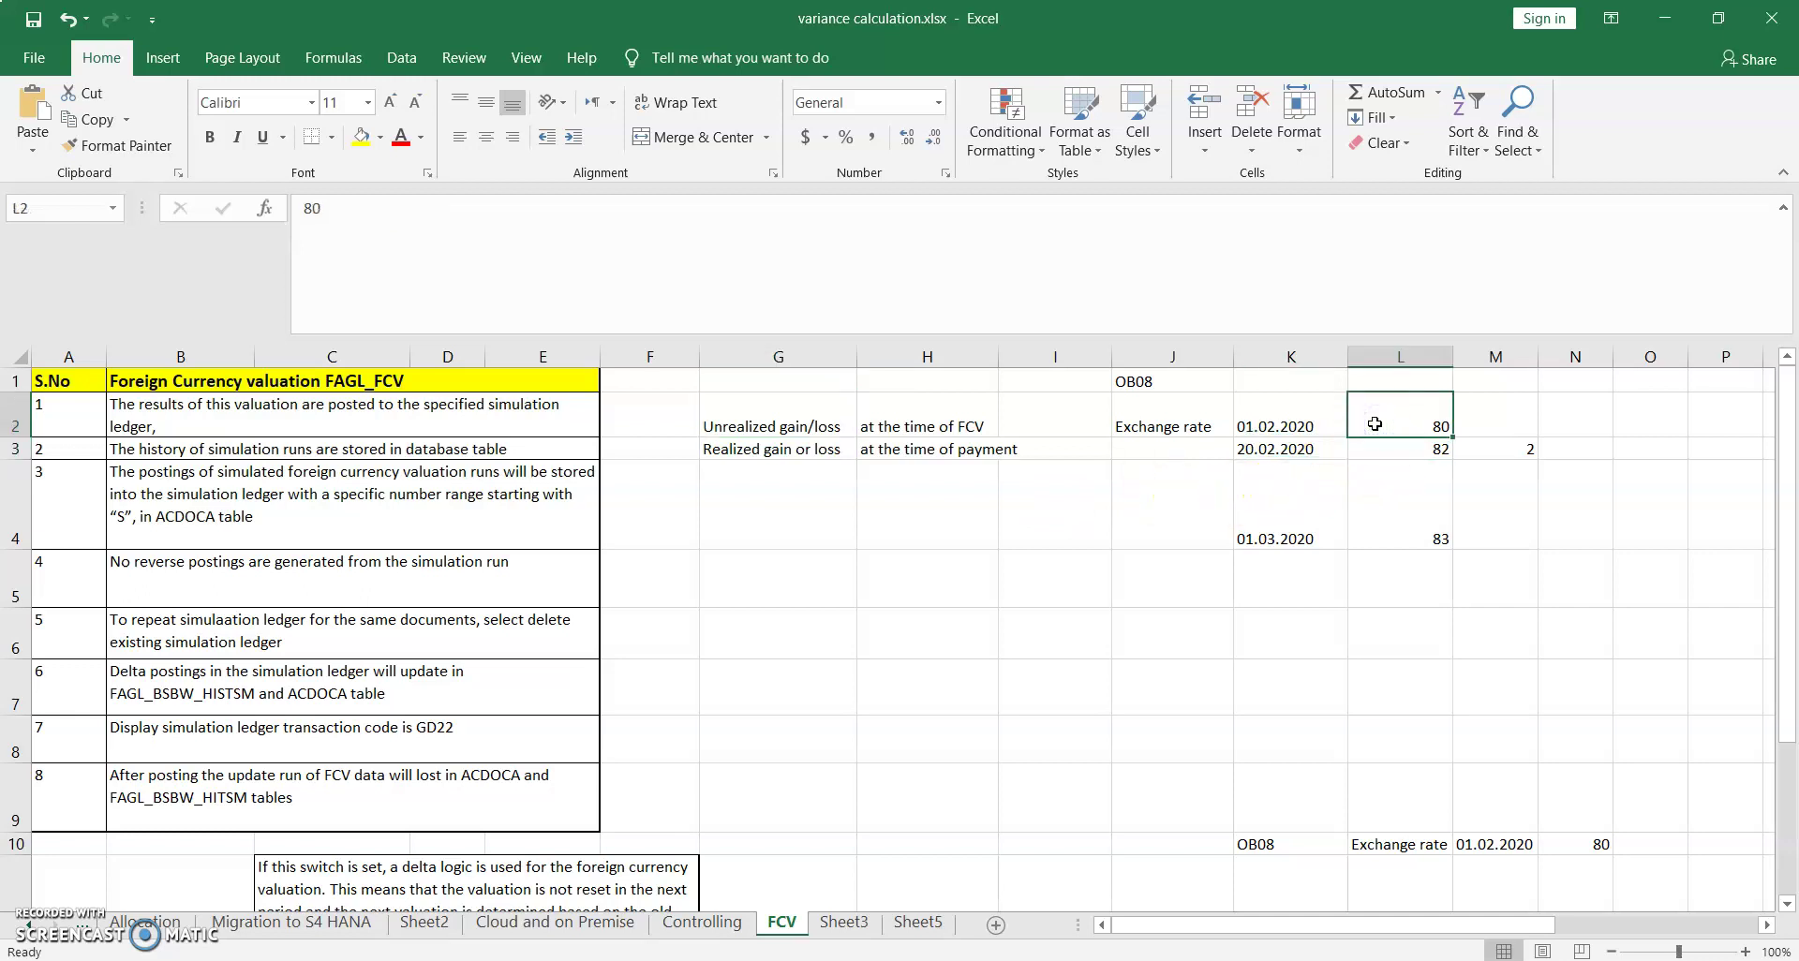
{"action": "left_click", "coordinate": [1377, 450]}
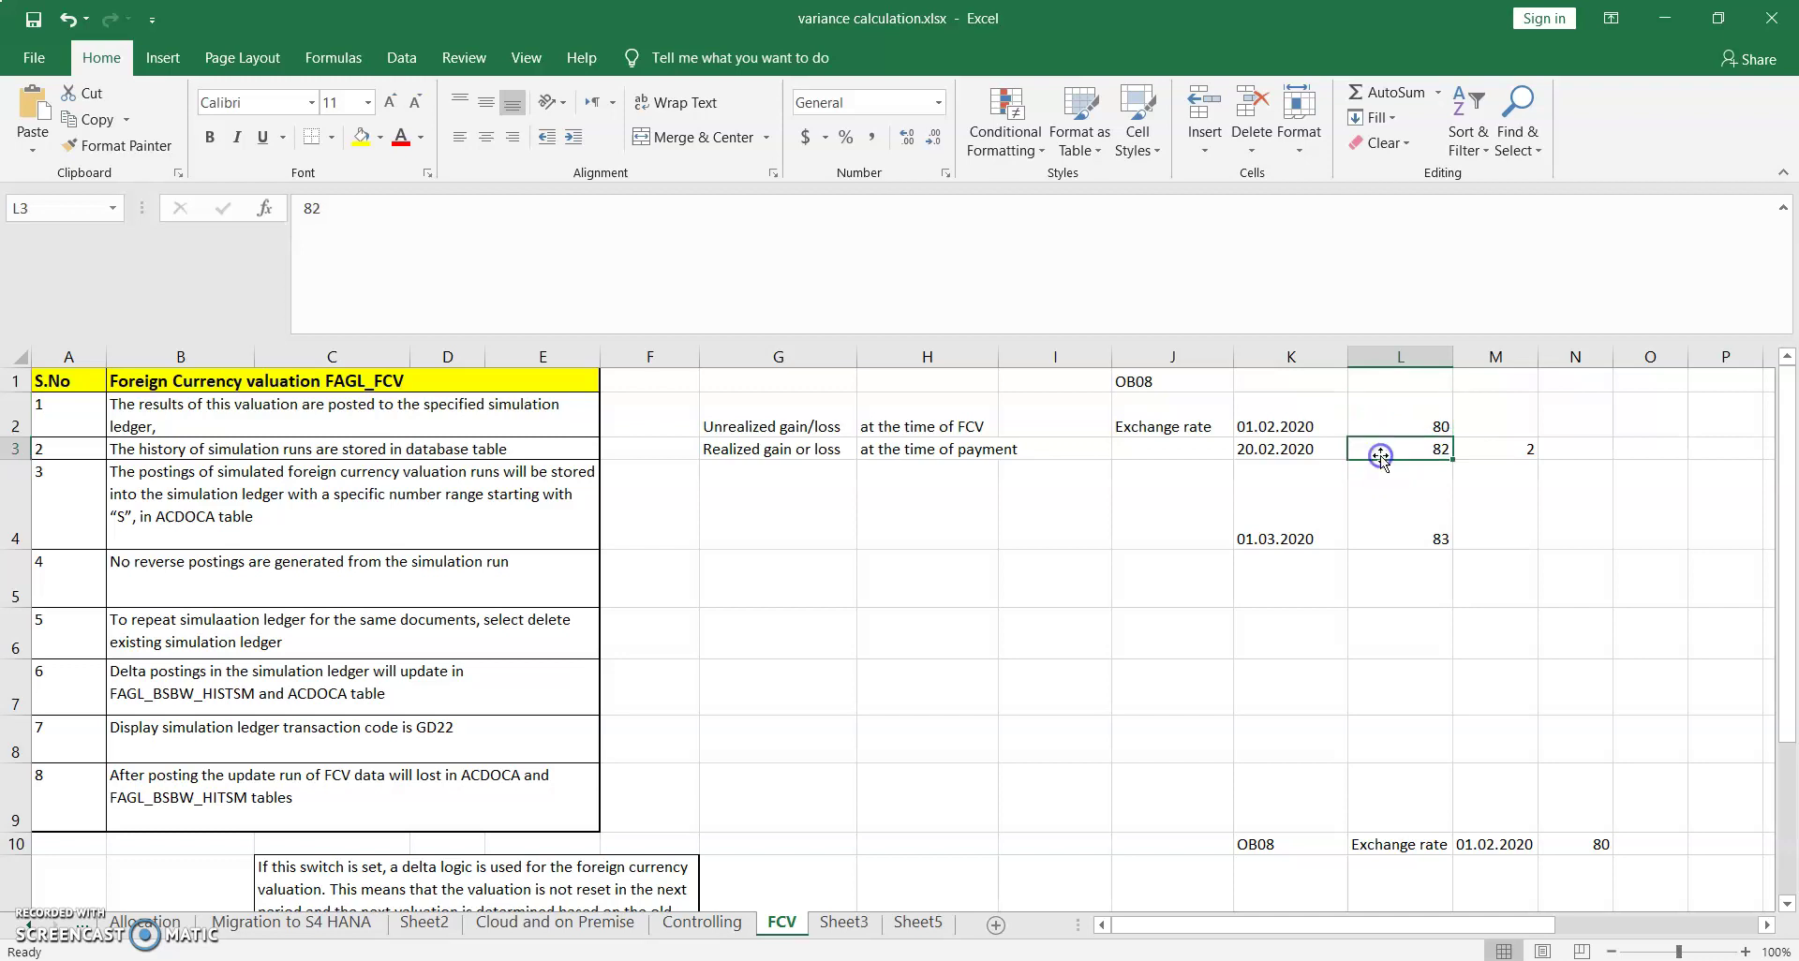
{"action": "left_click", "coordinate": [1486, 446]}
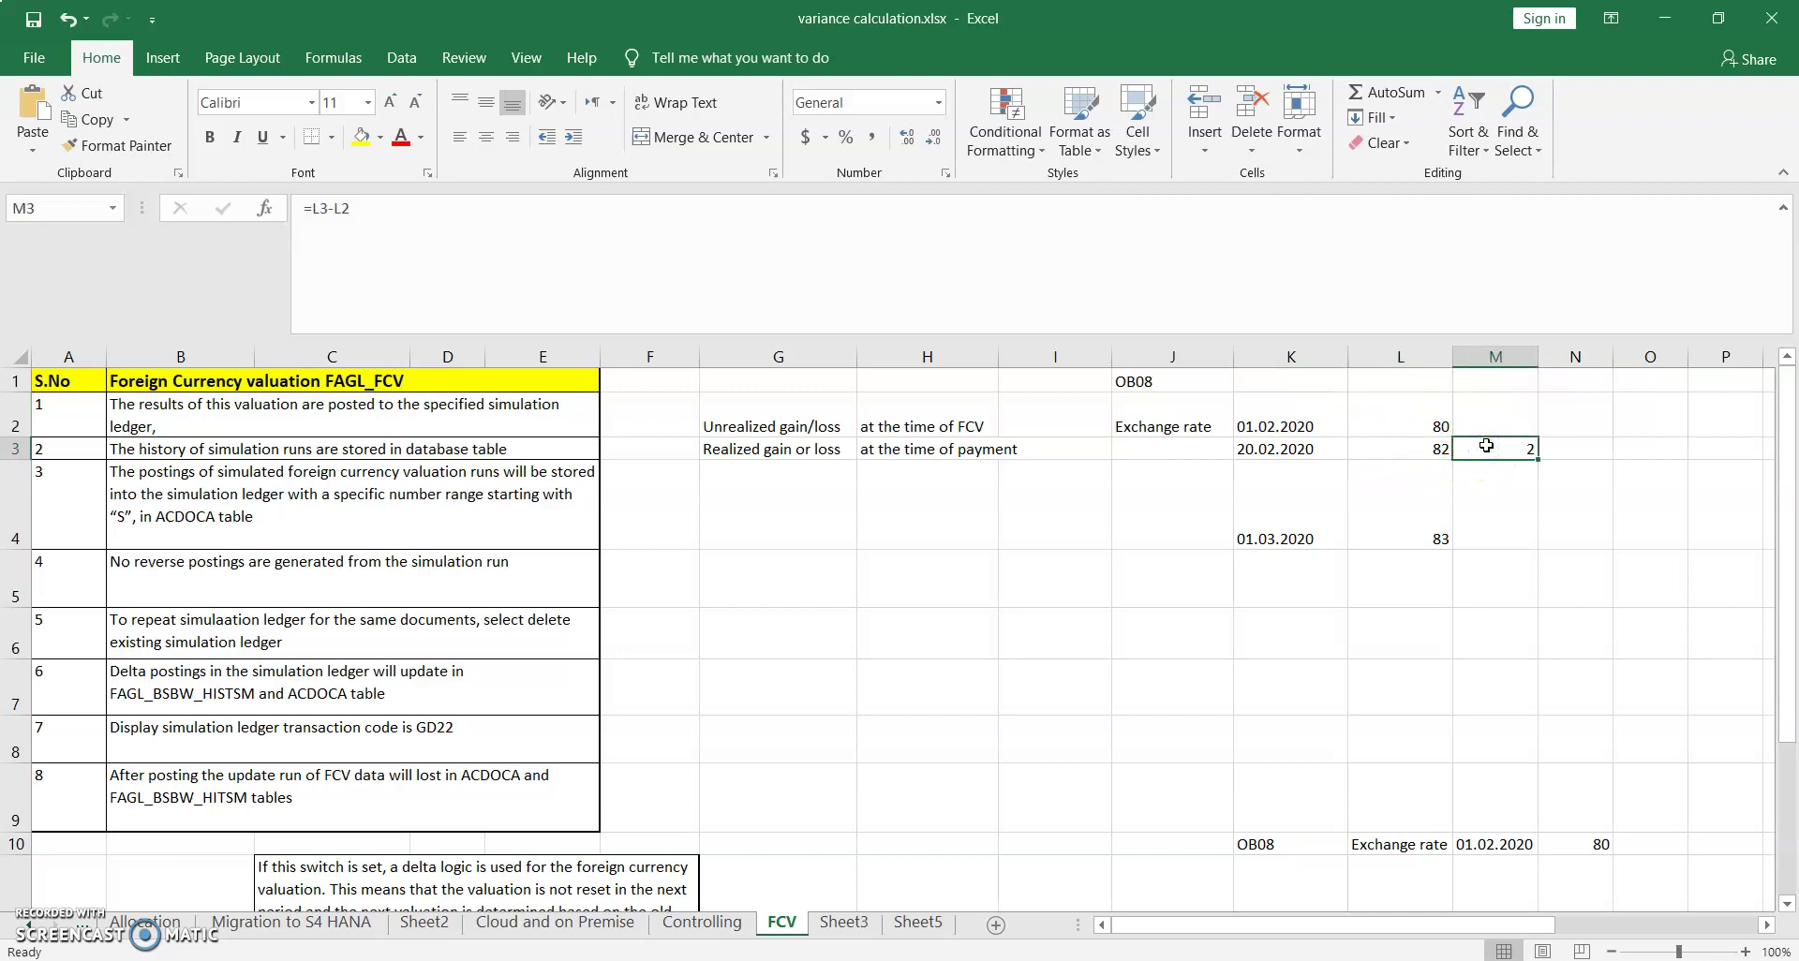
{"action": "left_click", "coordinate": [819, 430]}
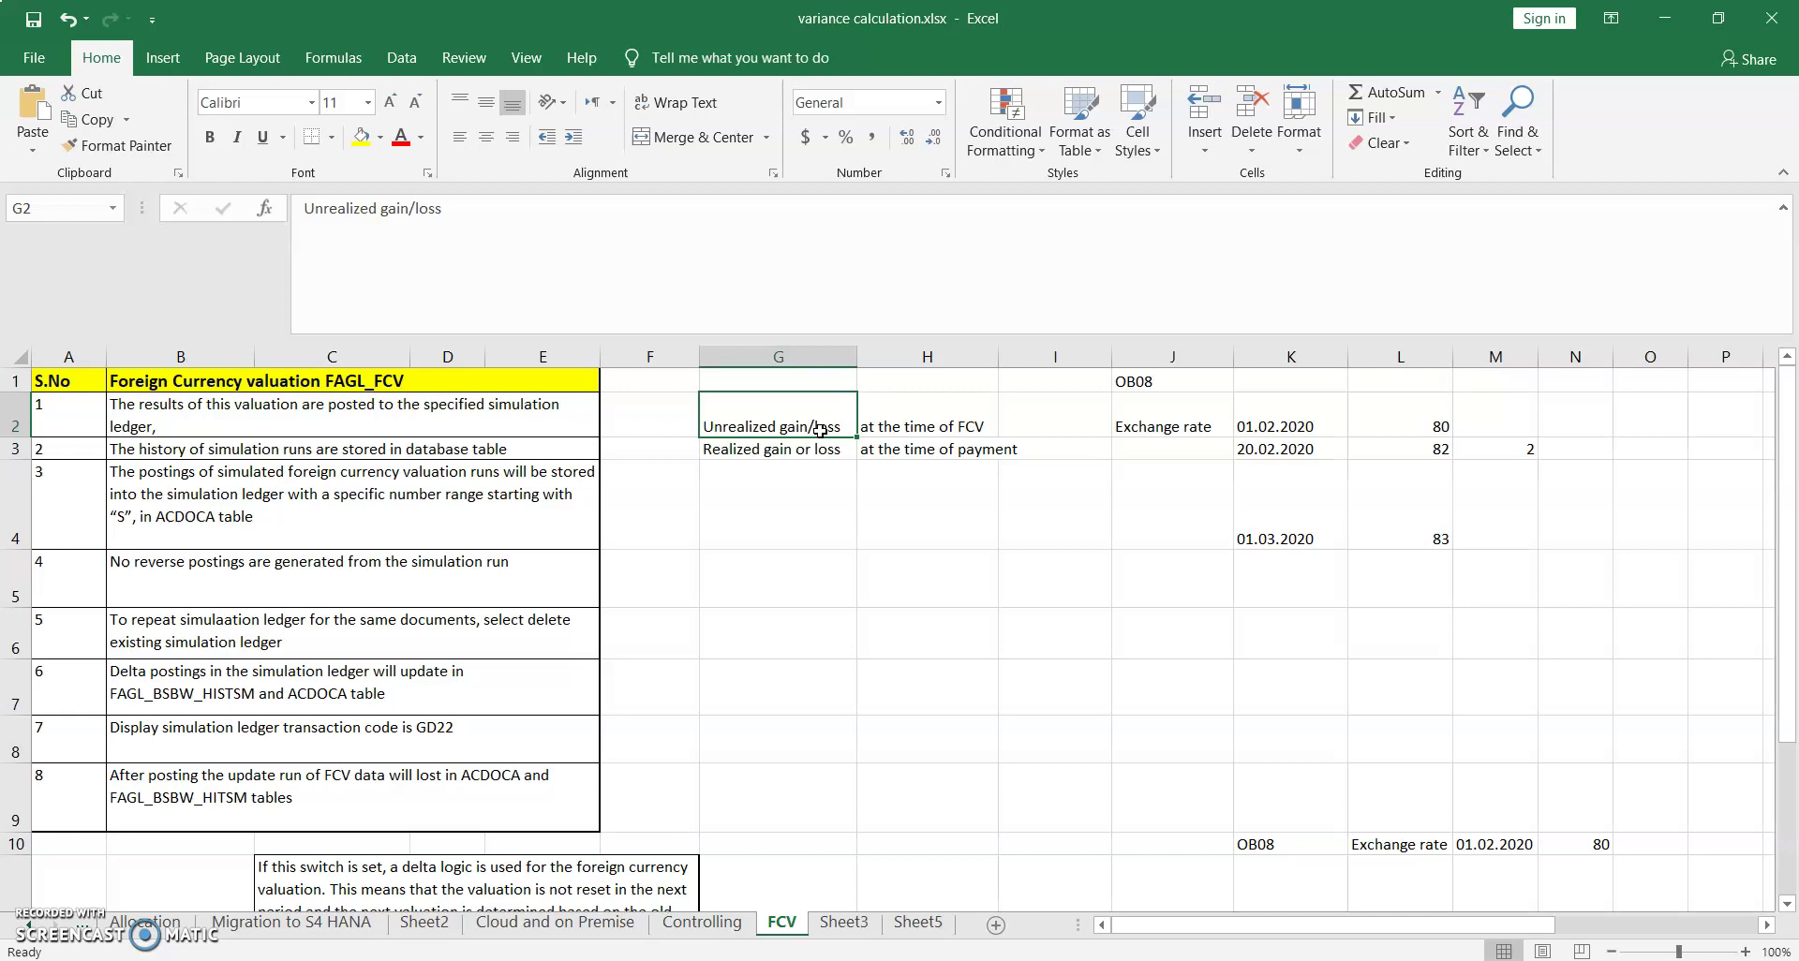
{"action": "left_click", "coordinate": [803, 452]}
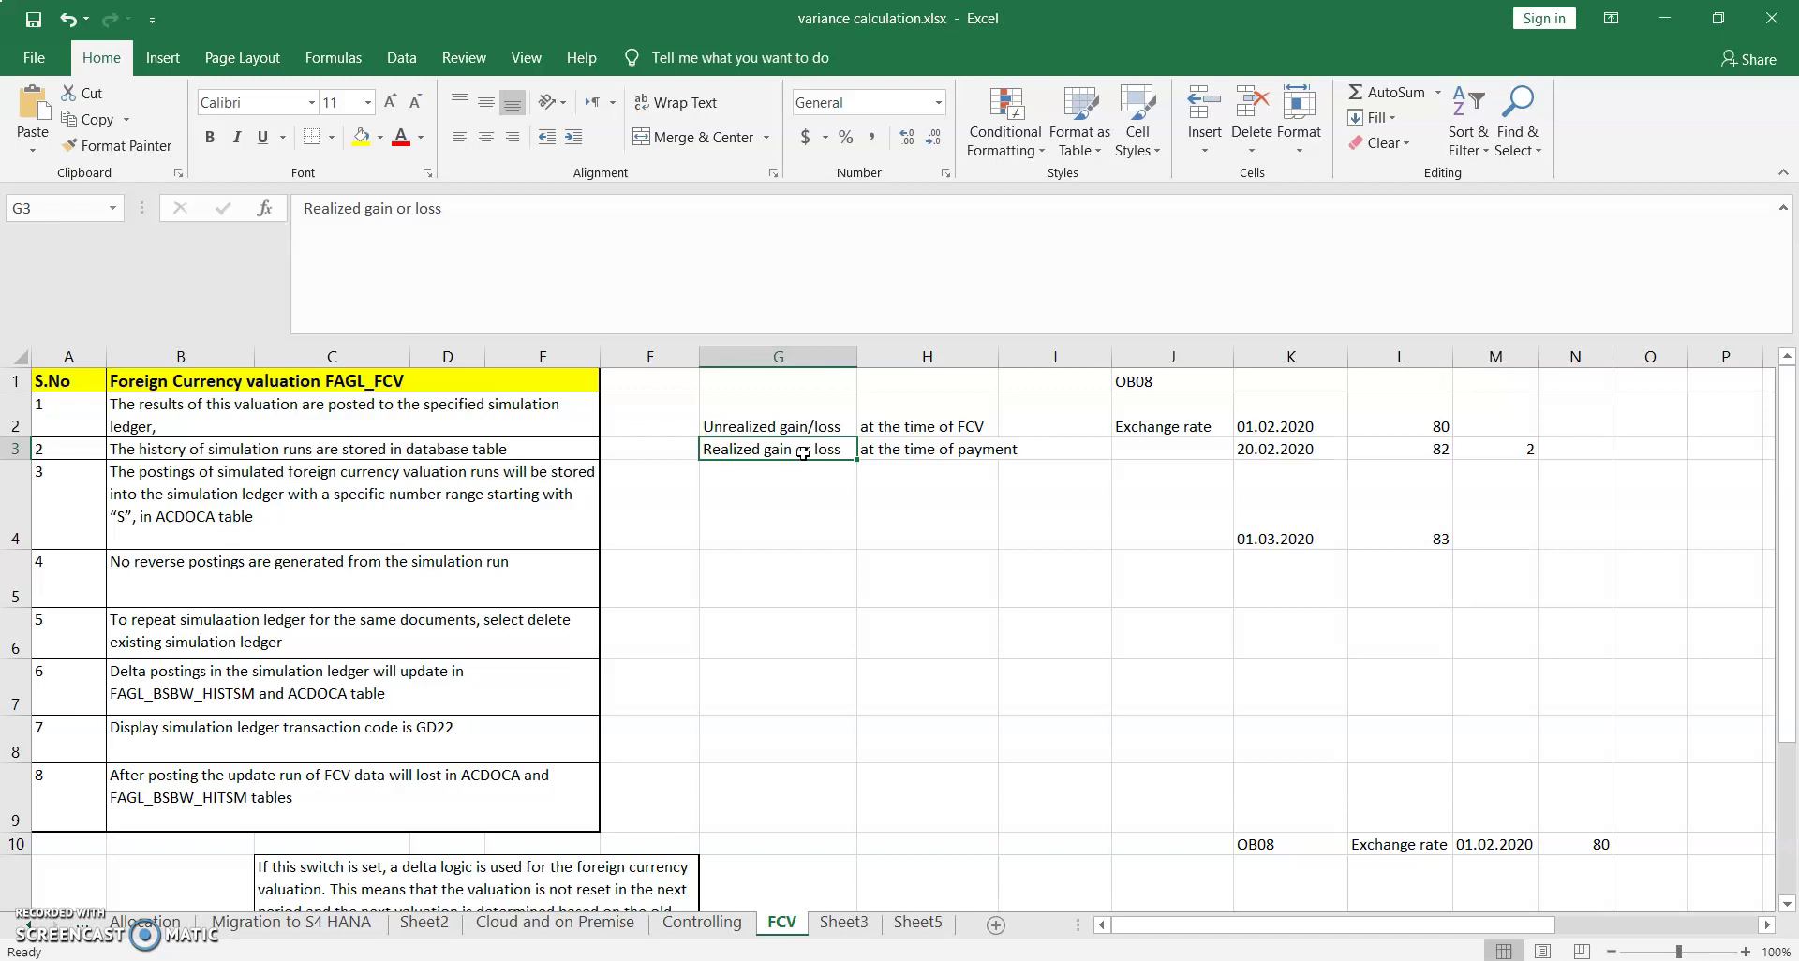
{"action": "left_click", "coordinate": [875, 451]}
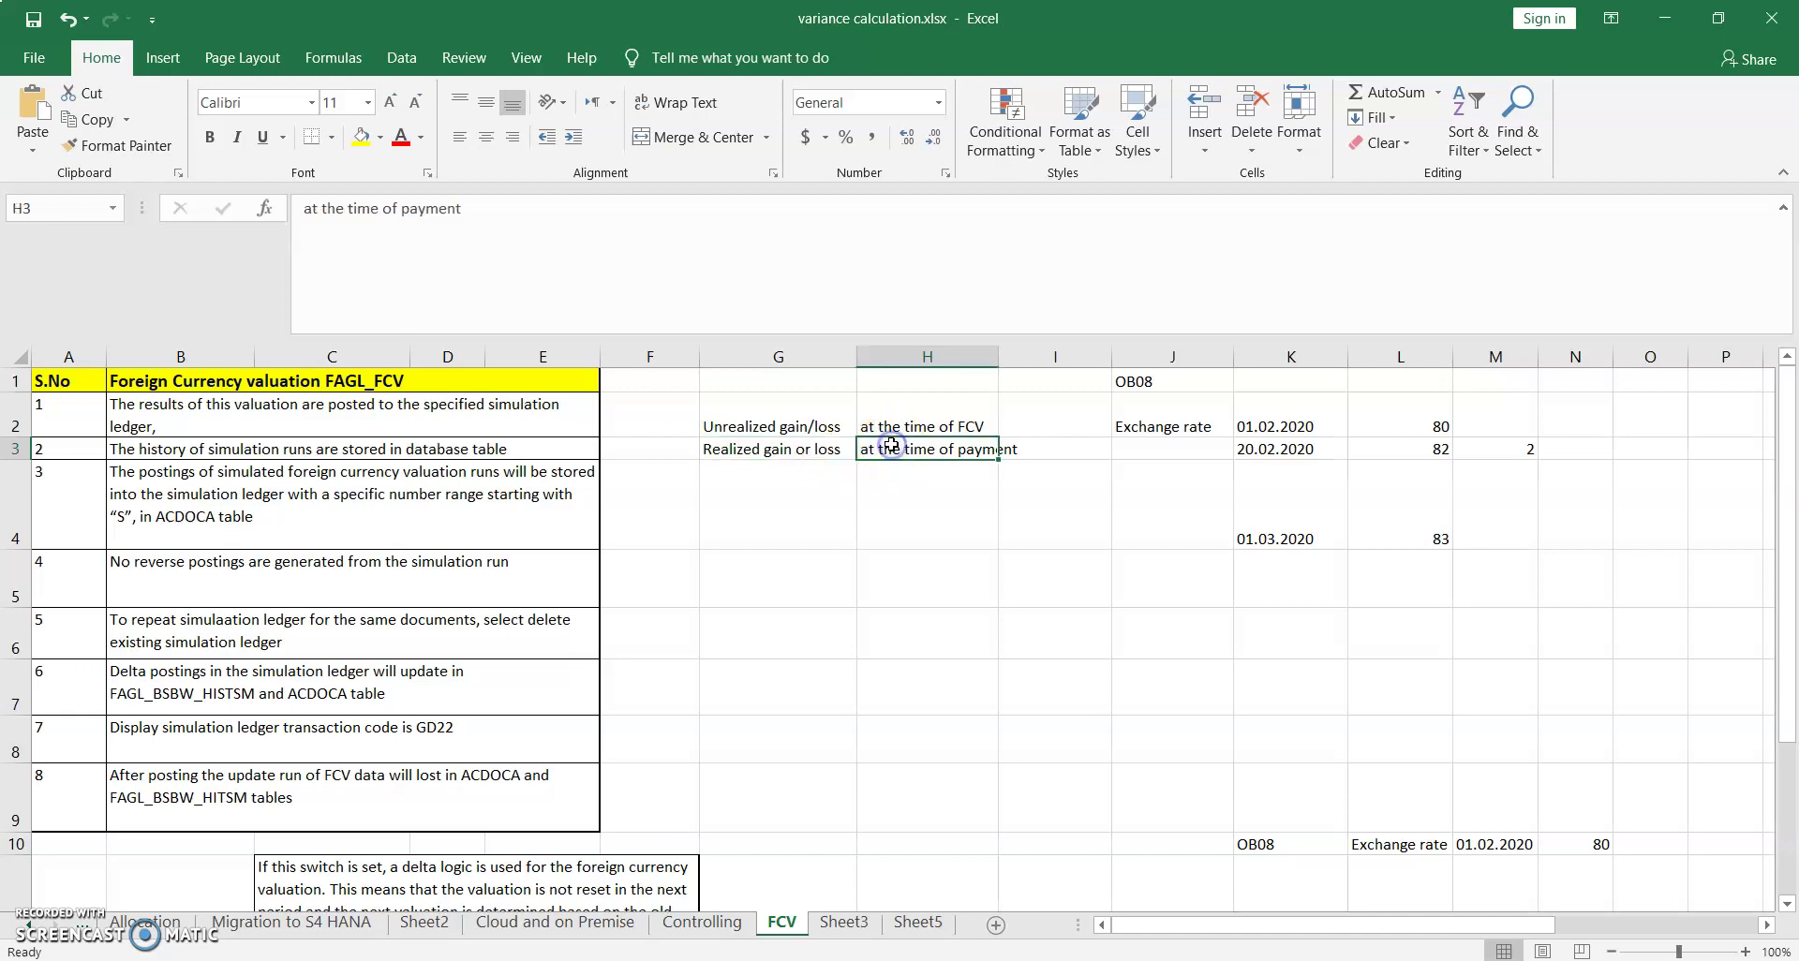
{"action": "left_click", "coordinate": [793, 453]}
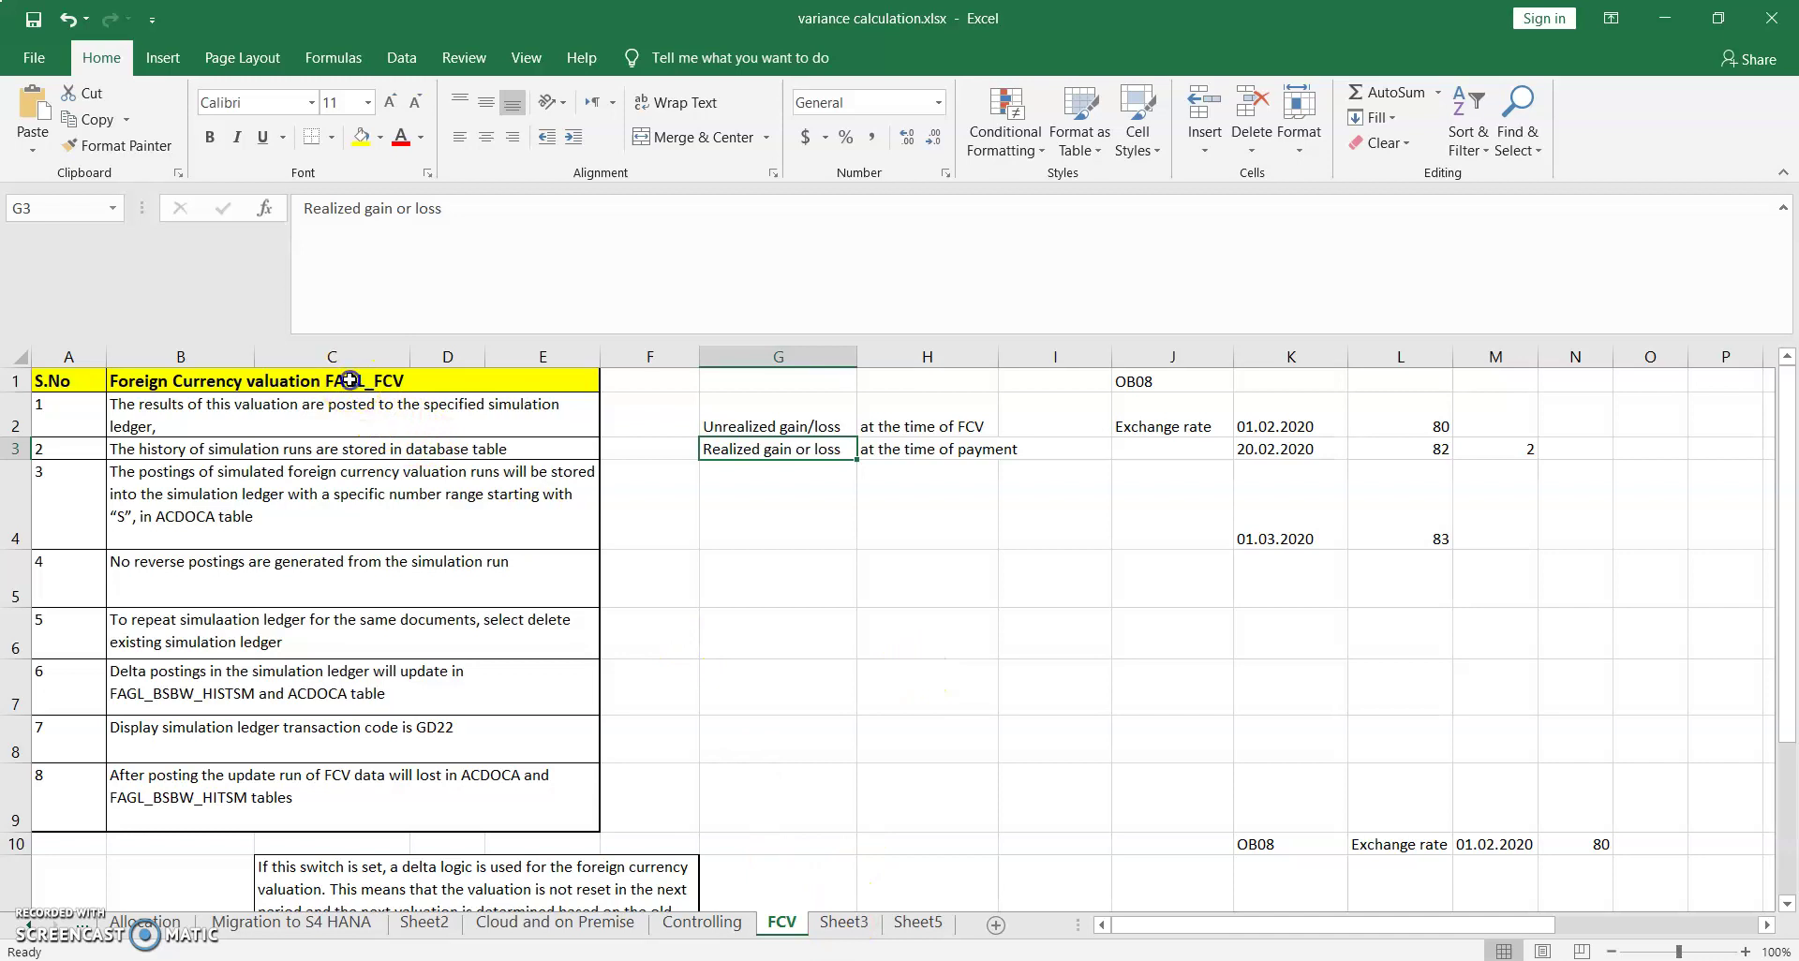
{"action": "double_click", "coordinate": [412, 380]}
{"action": "left_click_drag", "start_coordinate": [414, 380], "coordinate": [326, 381]}
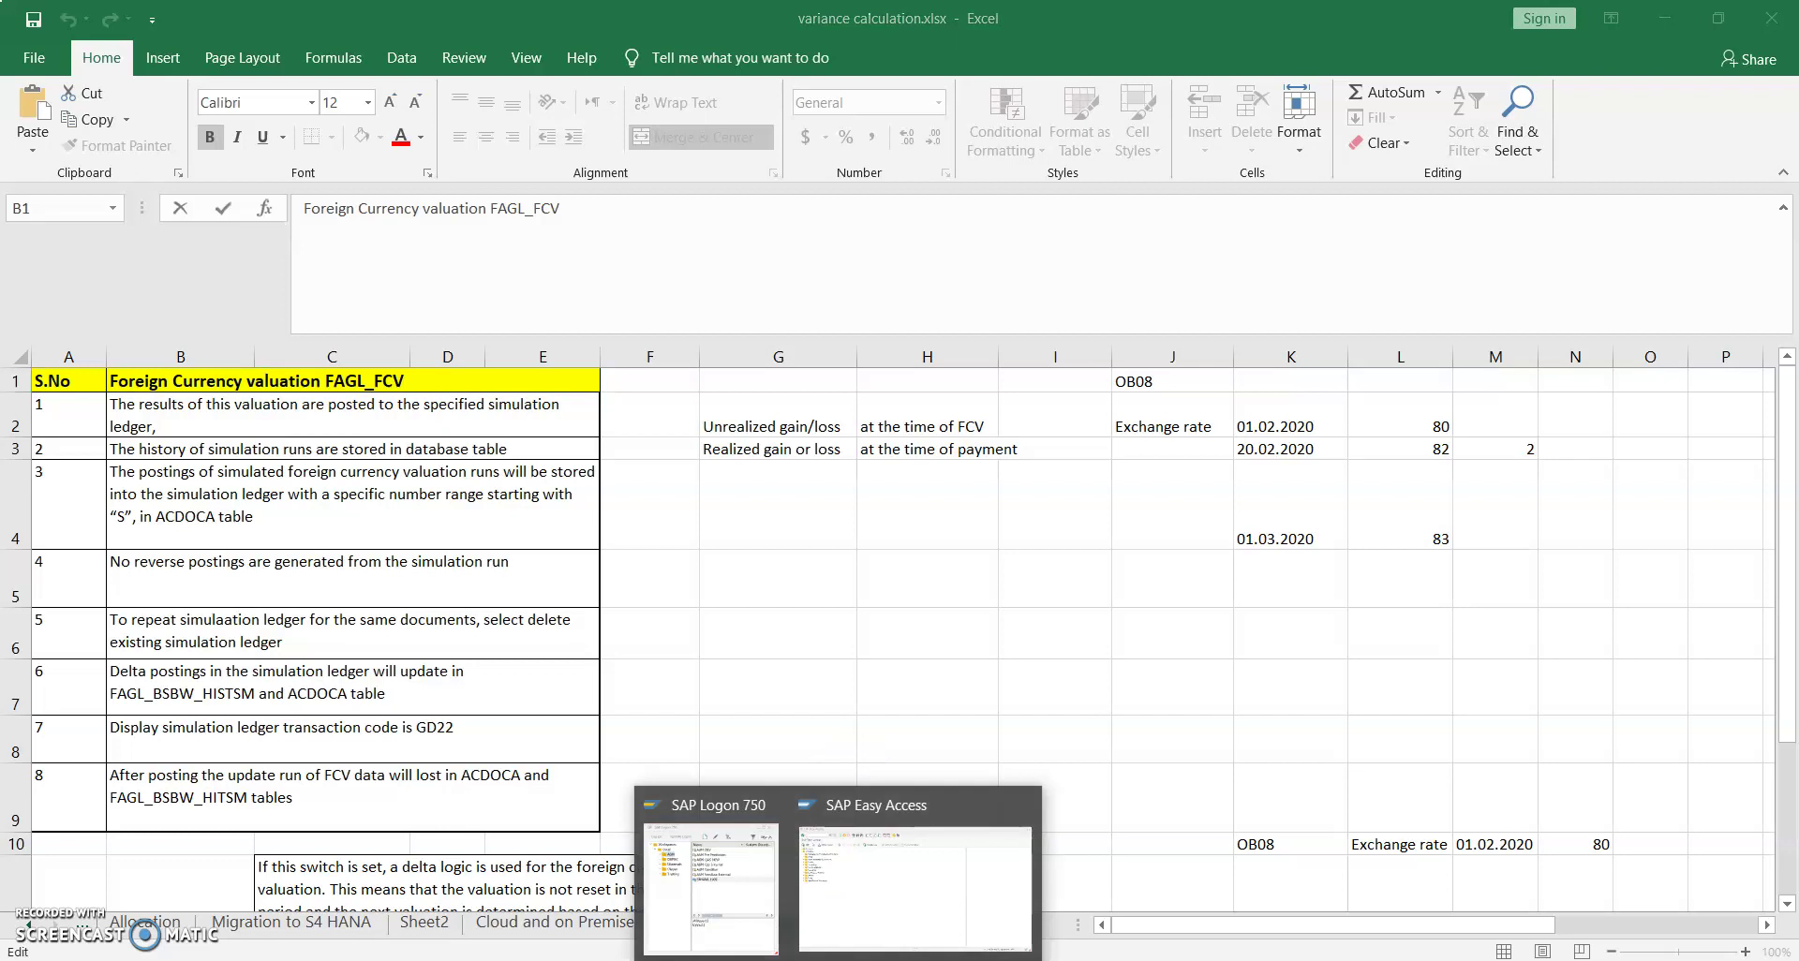
Switch to the SAP Easy Access session and open the SAP Reference IMG from the Customizing: Execute Project screen
{"action": "left_click", "coordinate": [824, 913]}
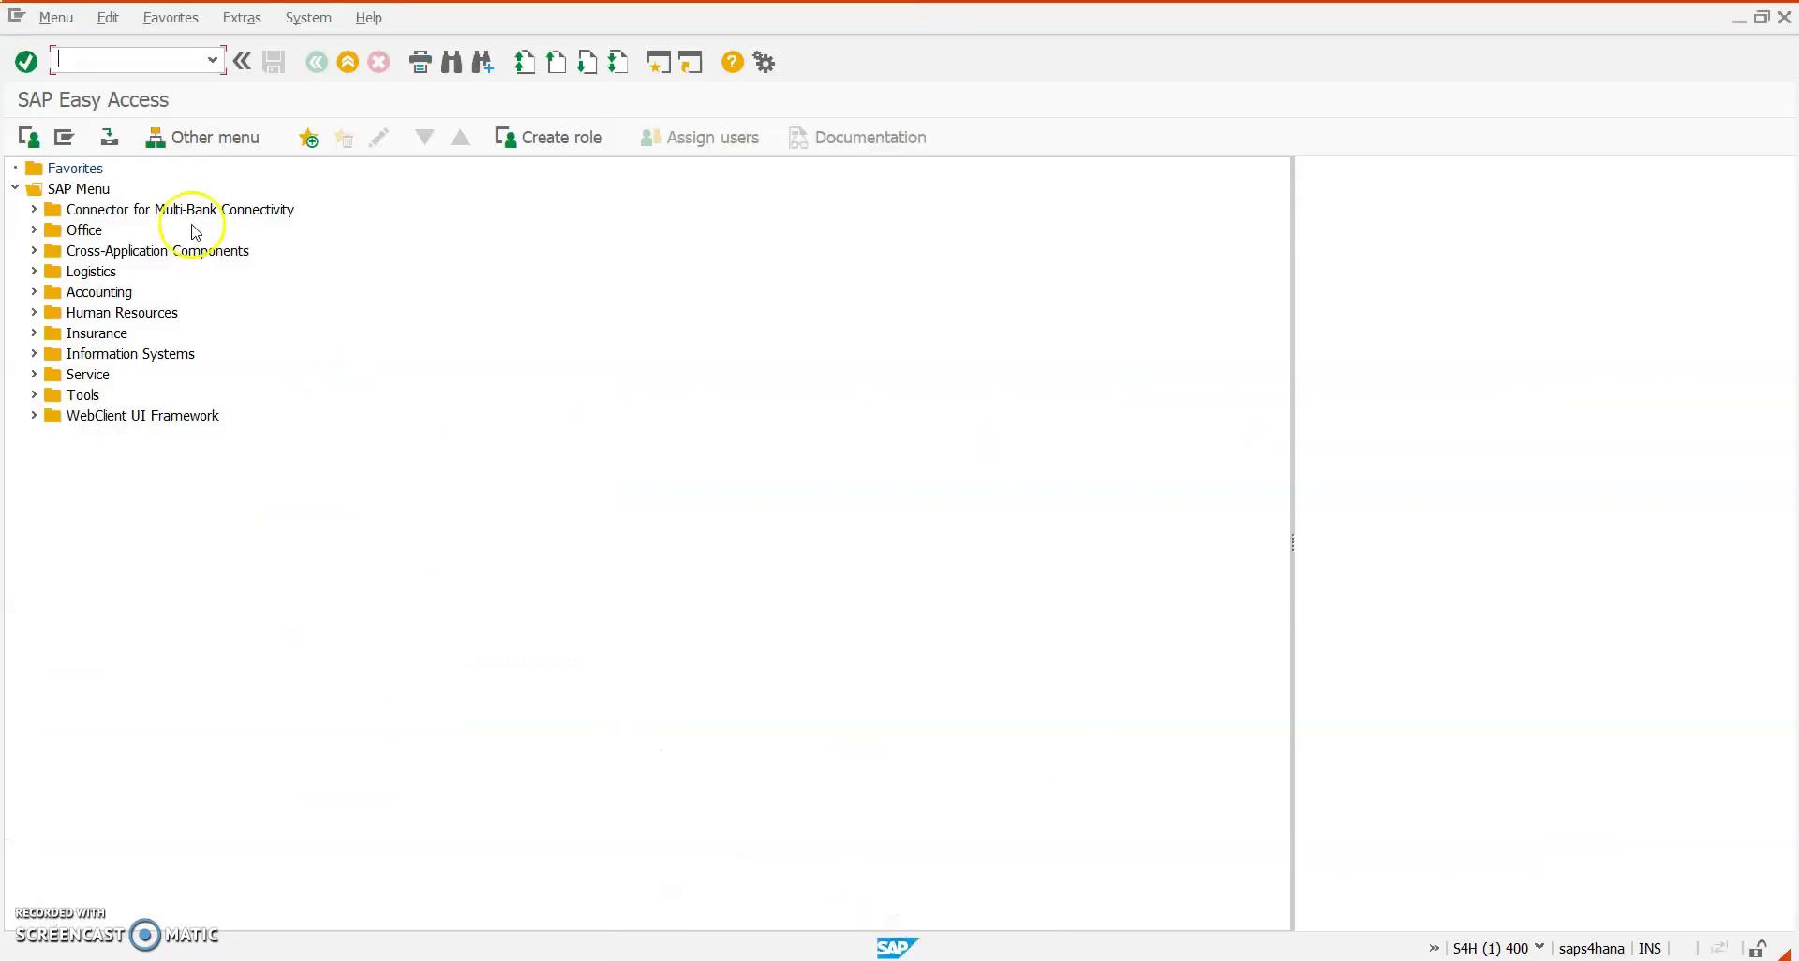
{"action": "key", "text": "Return"}
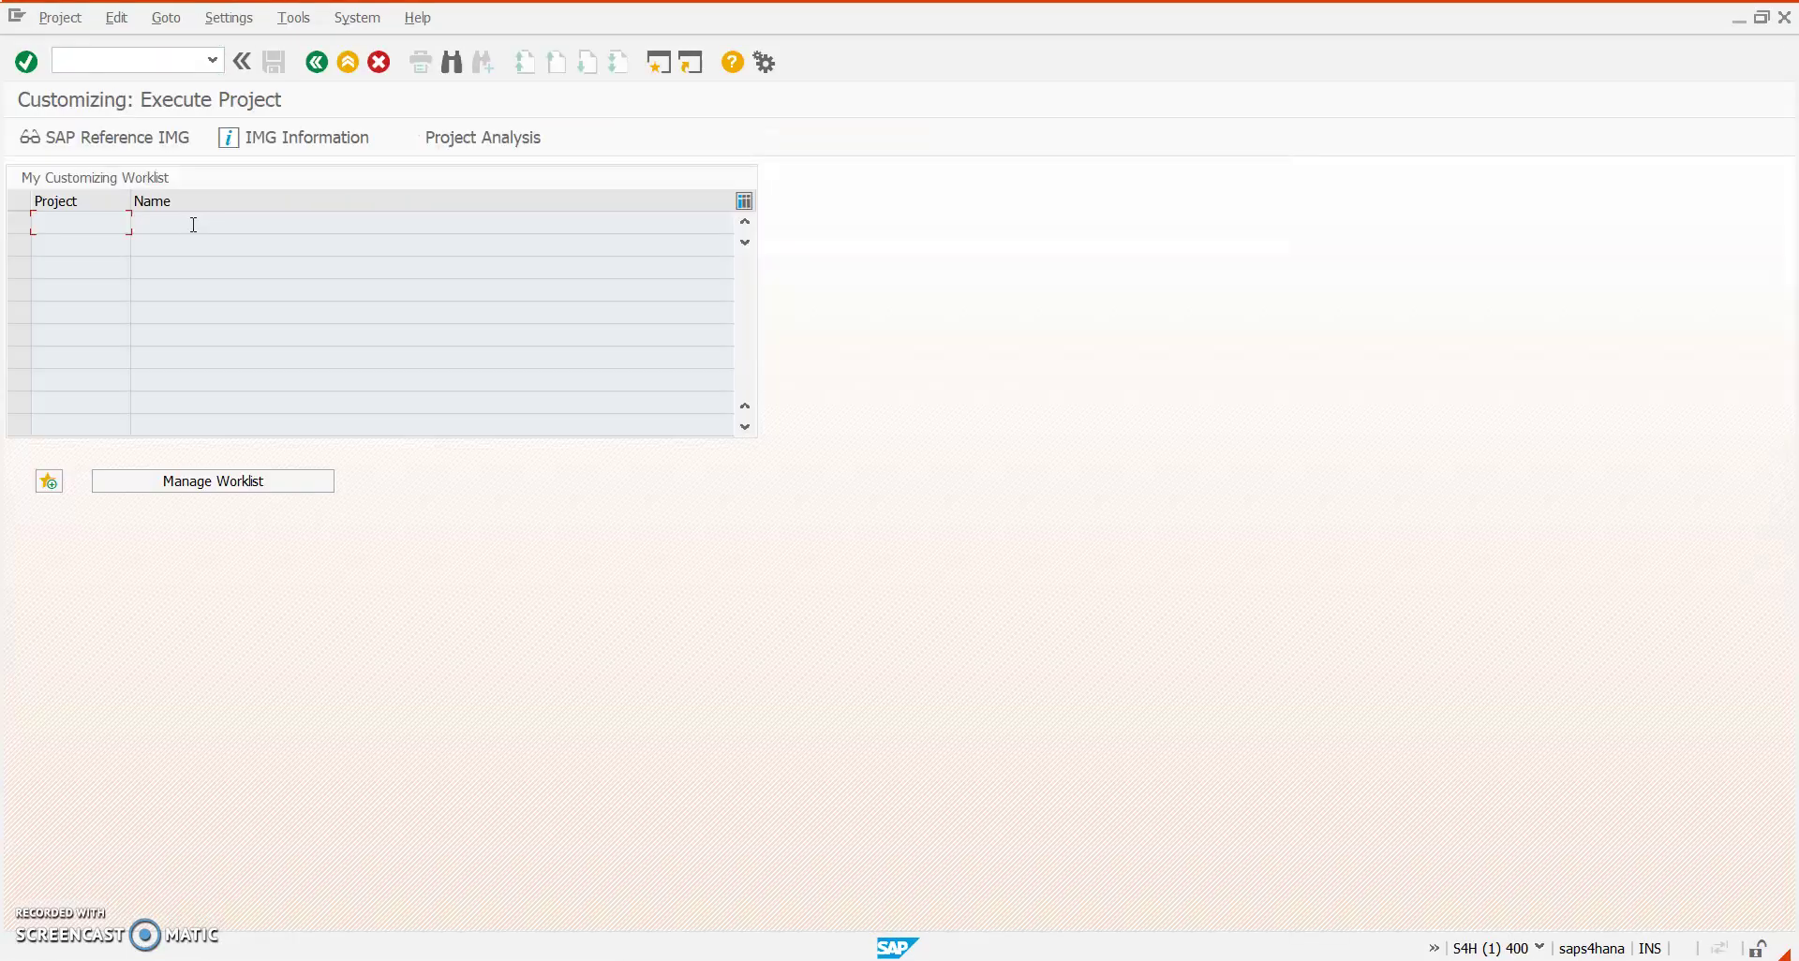
{"action": "left_click", "coordinate": [107, 145]}
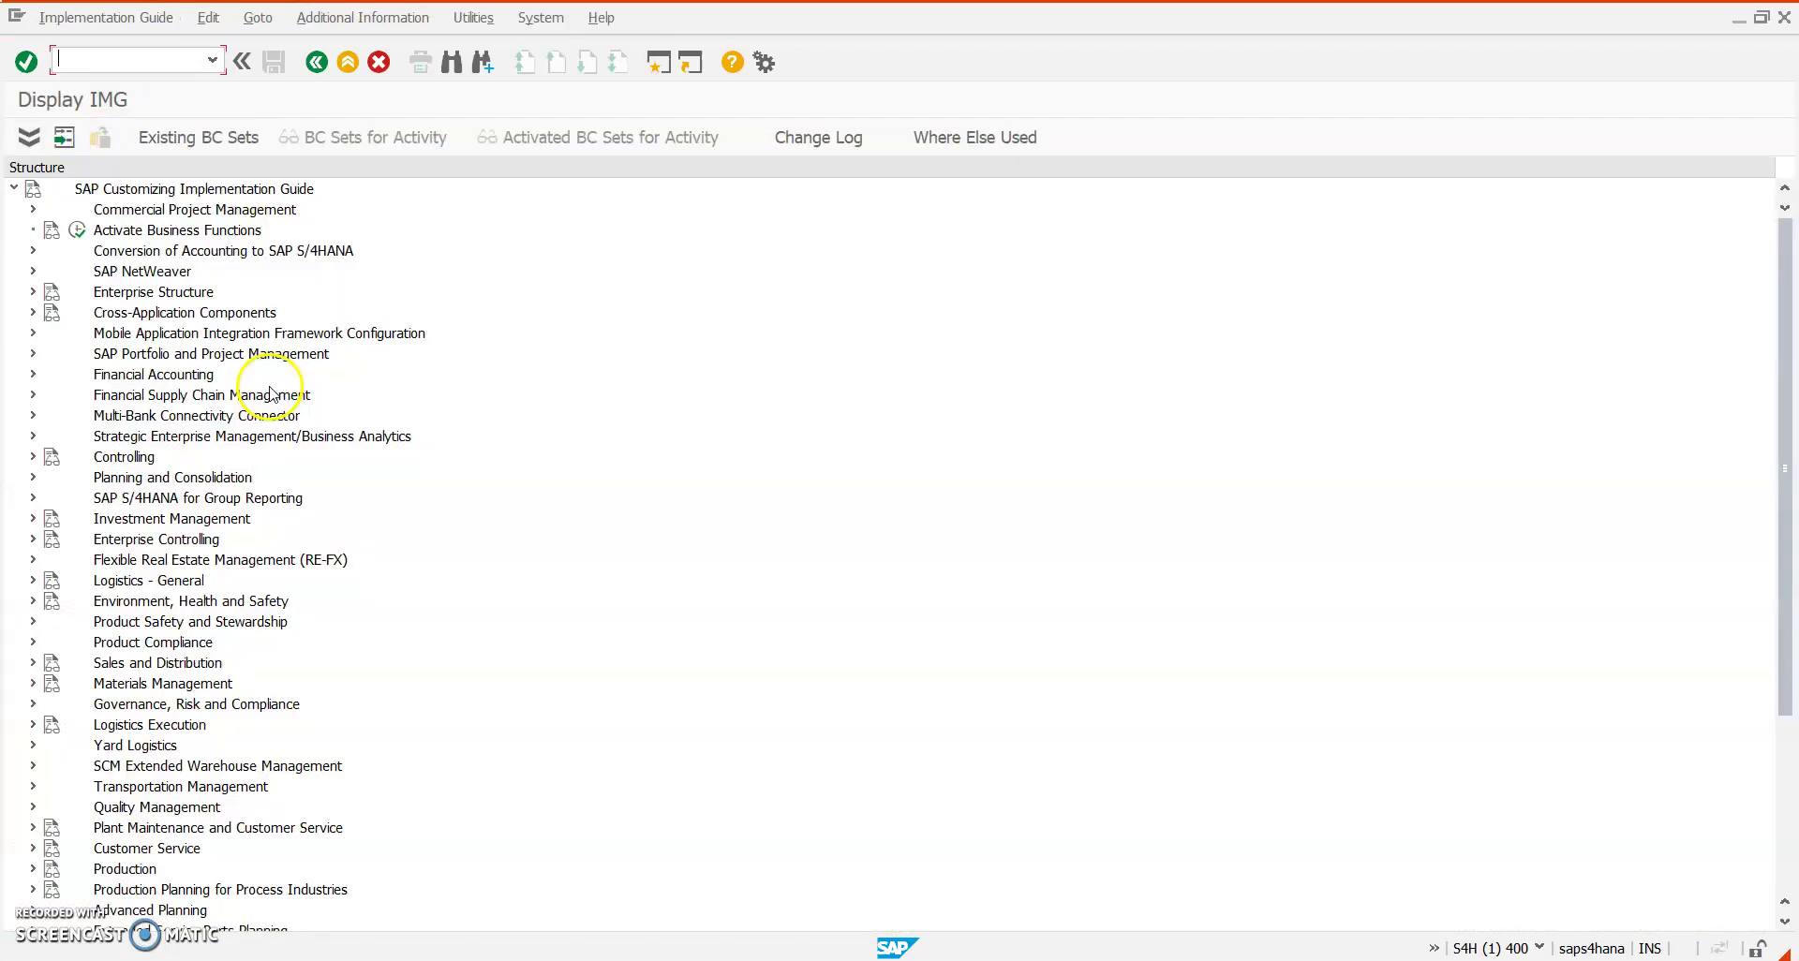
Open Define Settings for Ledgers and Currency Types under Financial Accounting and dismiss the consistency check messages
{"action": "left_click", "coordinate": [164, 375]}
{"action": "double_click", "coordinate": [167, 376]}
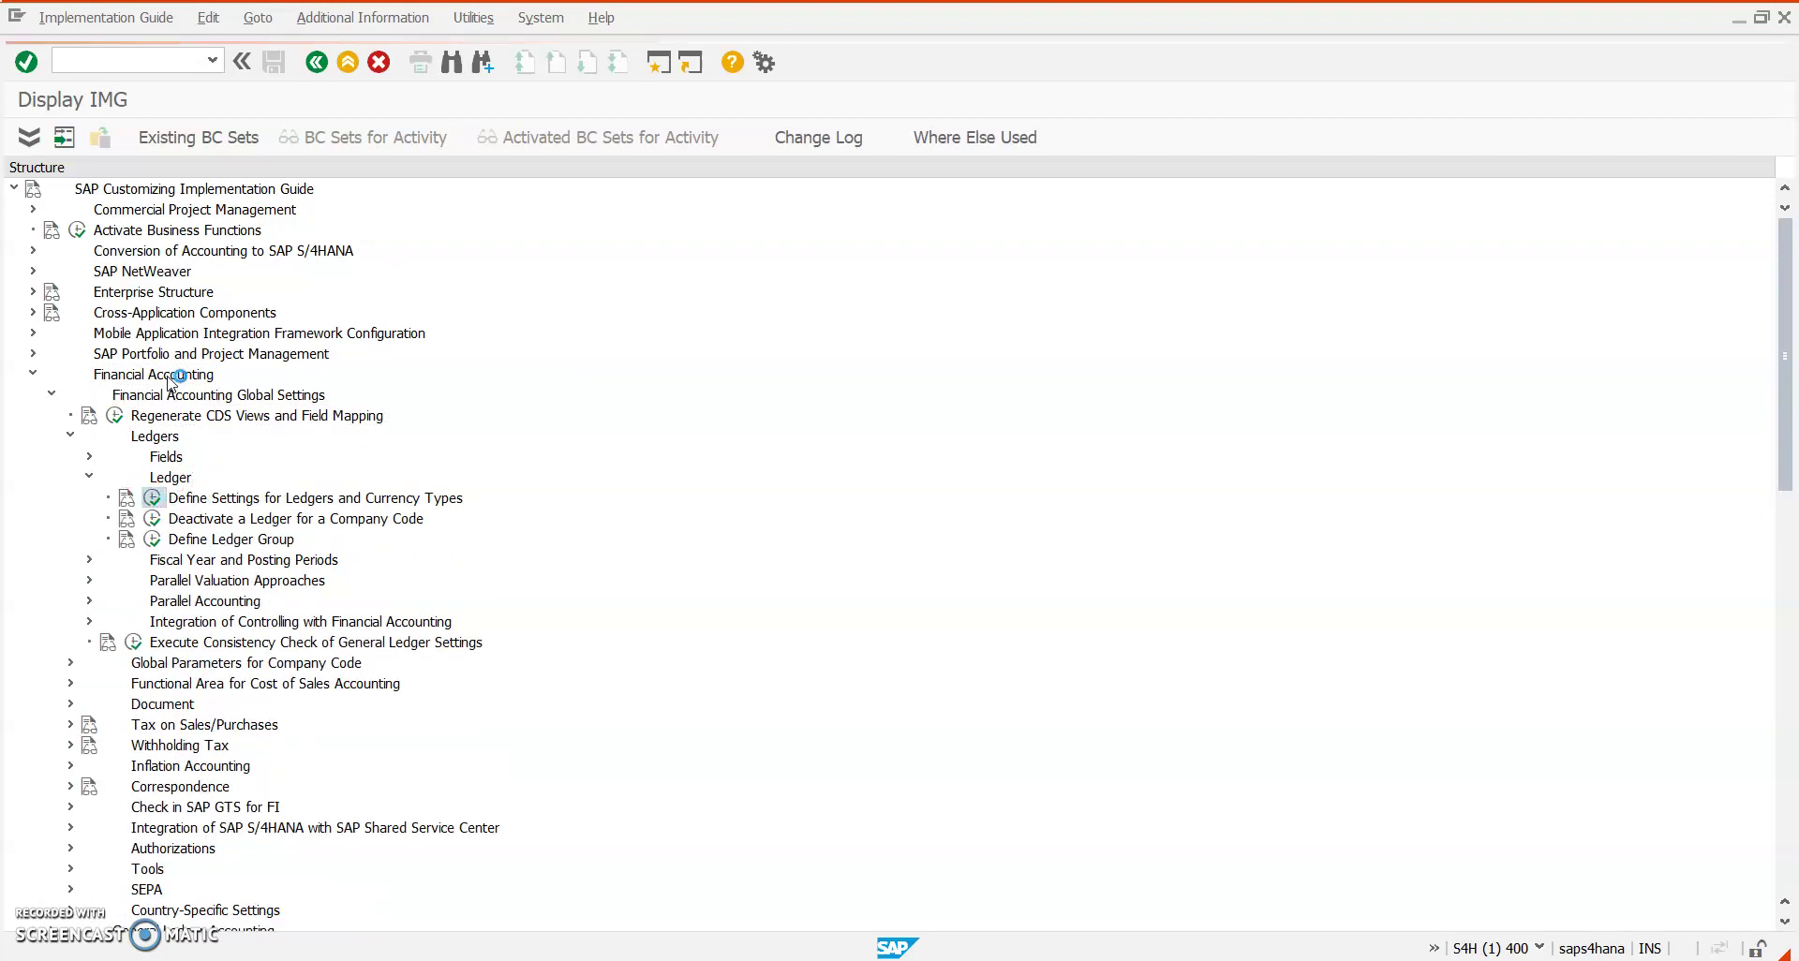
{"action": "left_click", "coordinate": [400, 453]}
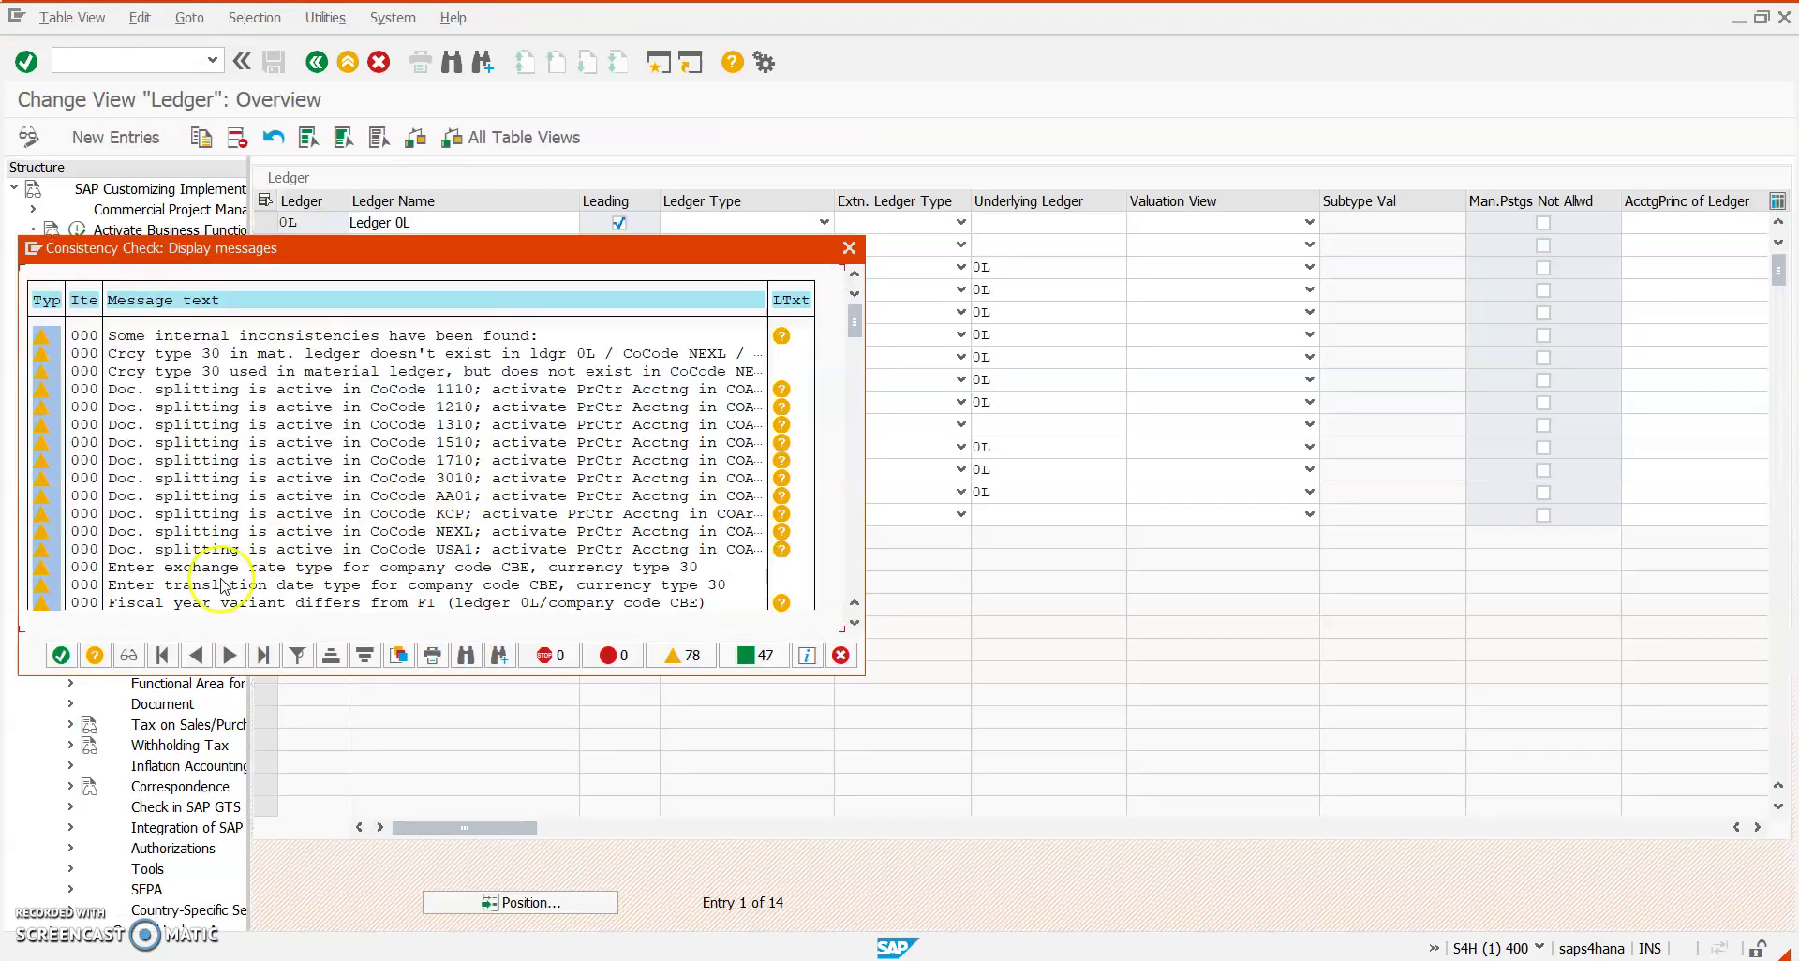
{"action": "key", "text": "Return"}
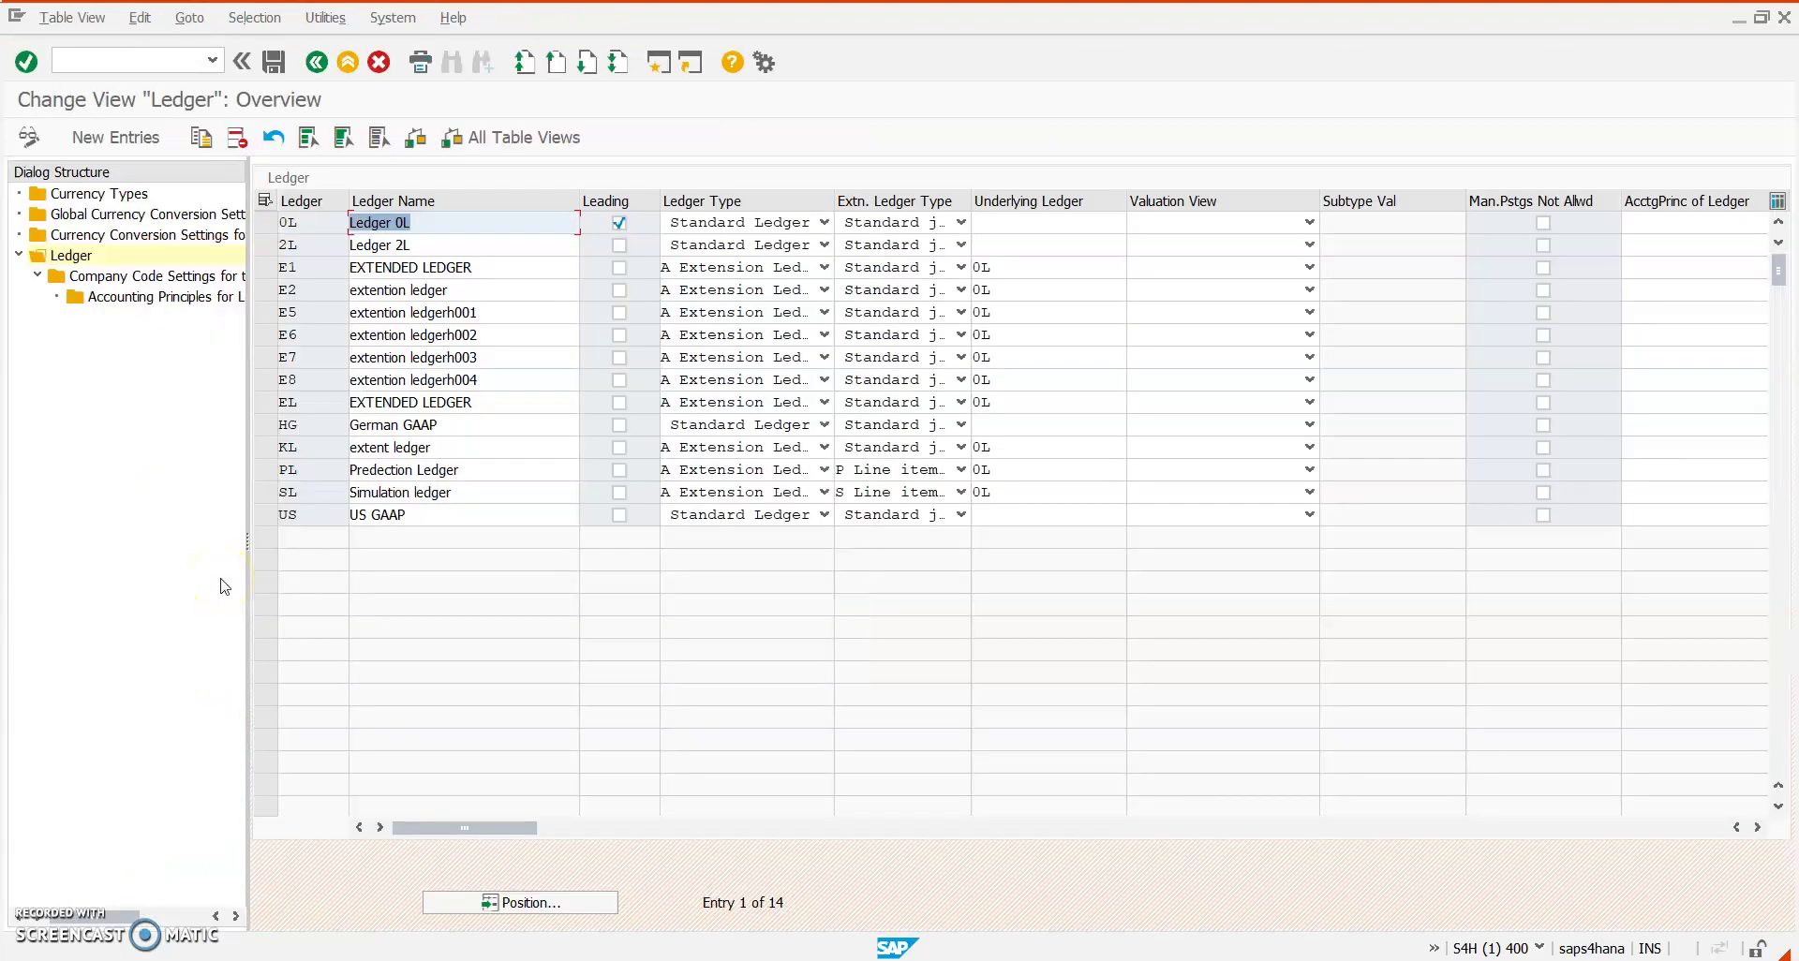
Check the ledger type of Simulation ledger SL and choose "S Line items with technical numbers / deletion possible" as its extension ledger type
{"action": "left_click", "coordinate": [296, 493]}
{"action": "left_click", "coordinate": [485, 494]}
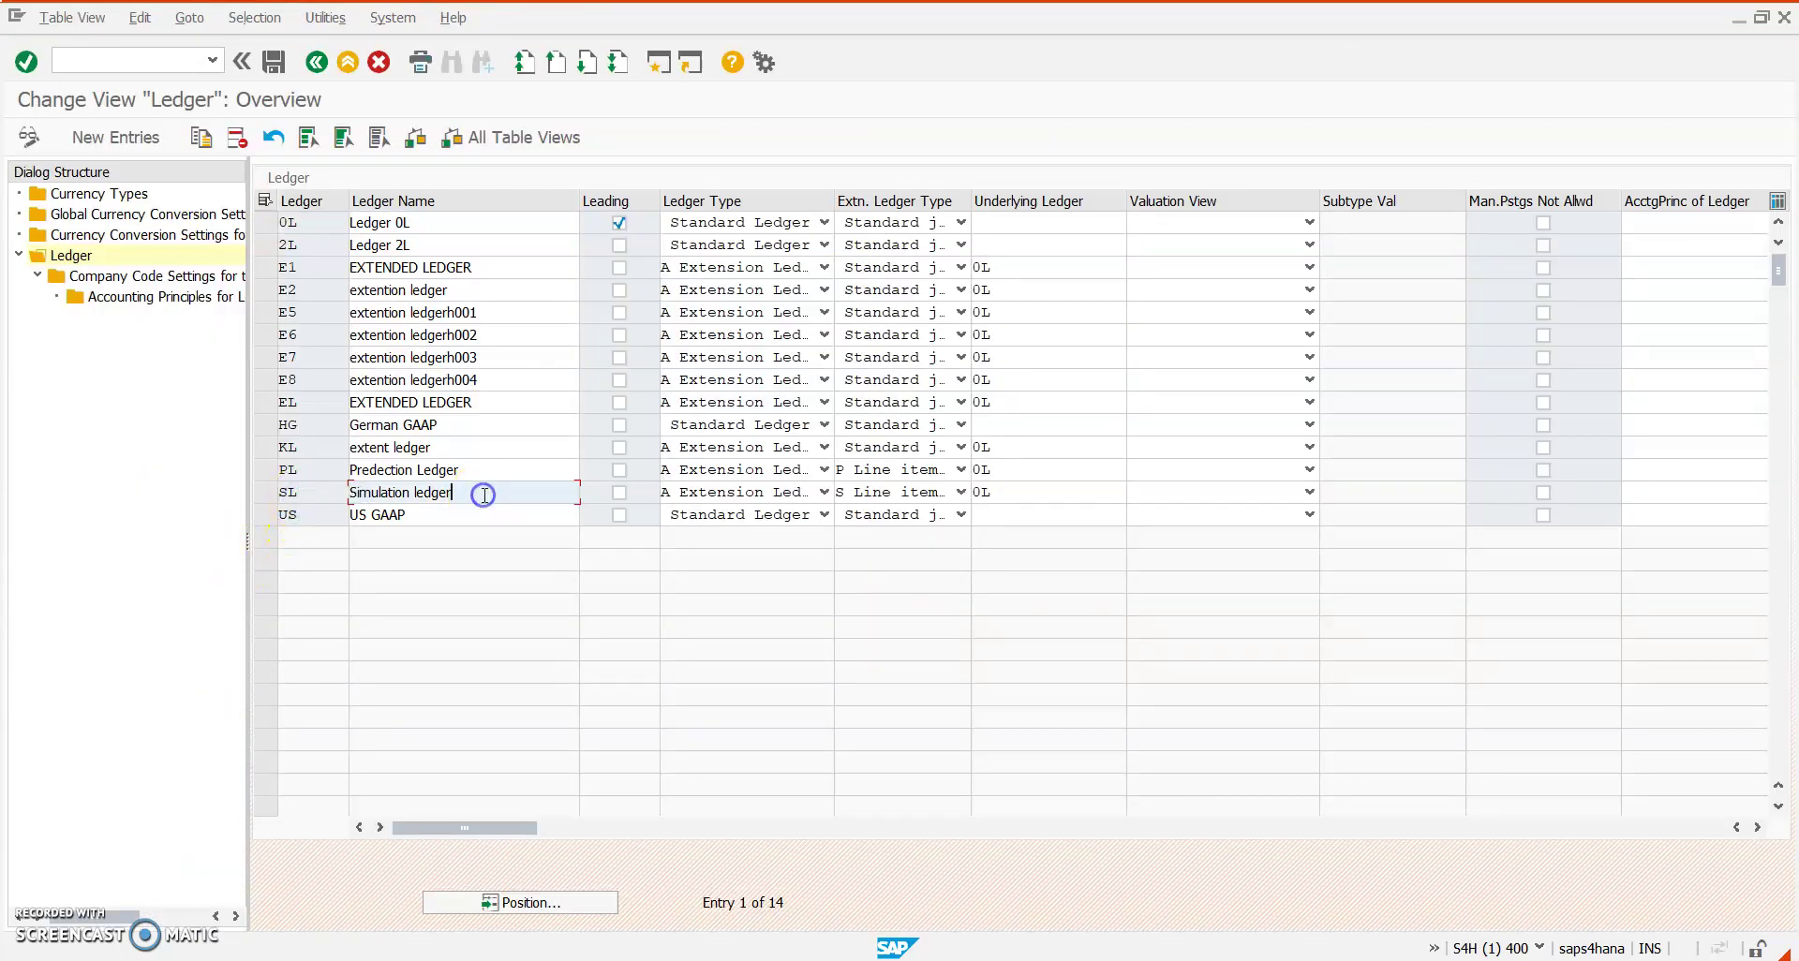
{"action": "left_click", "coordinate": [730, 493]}
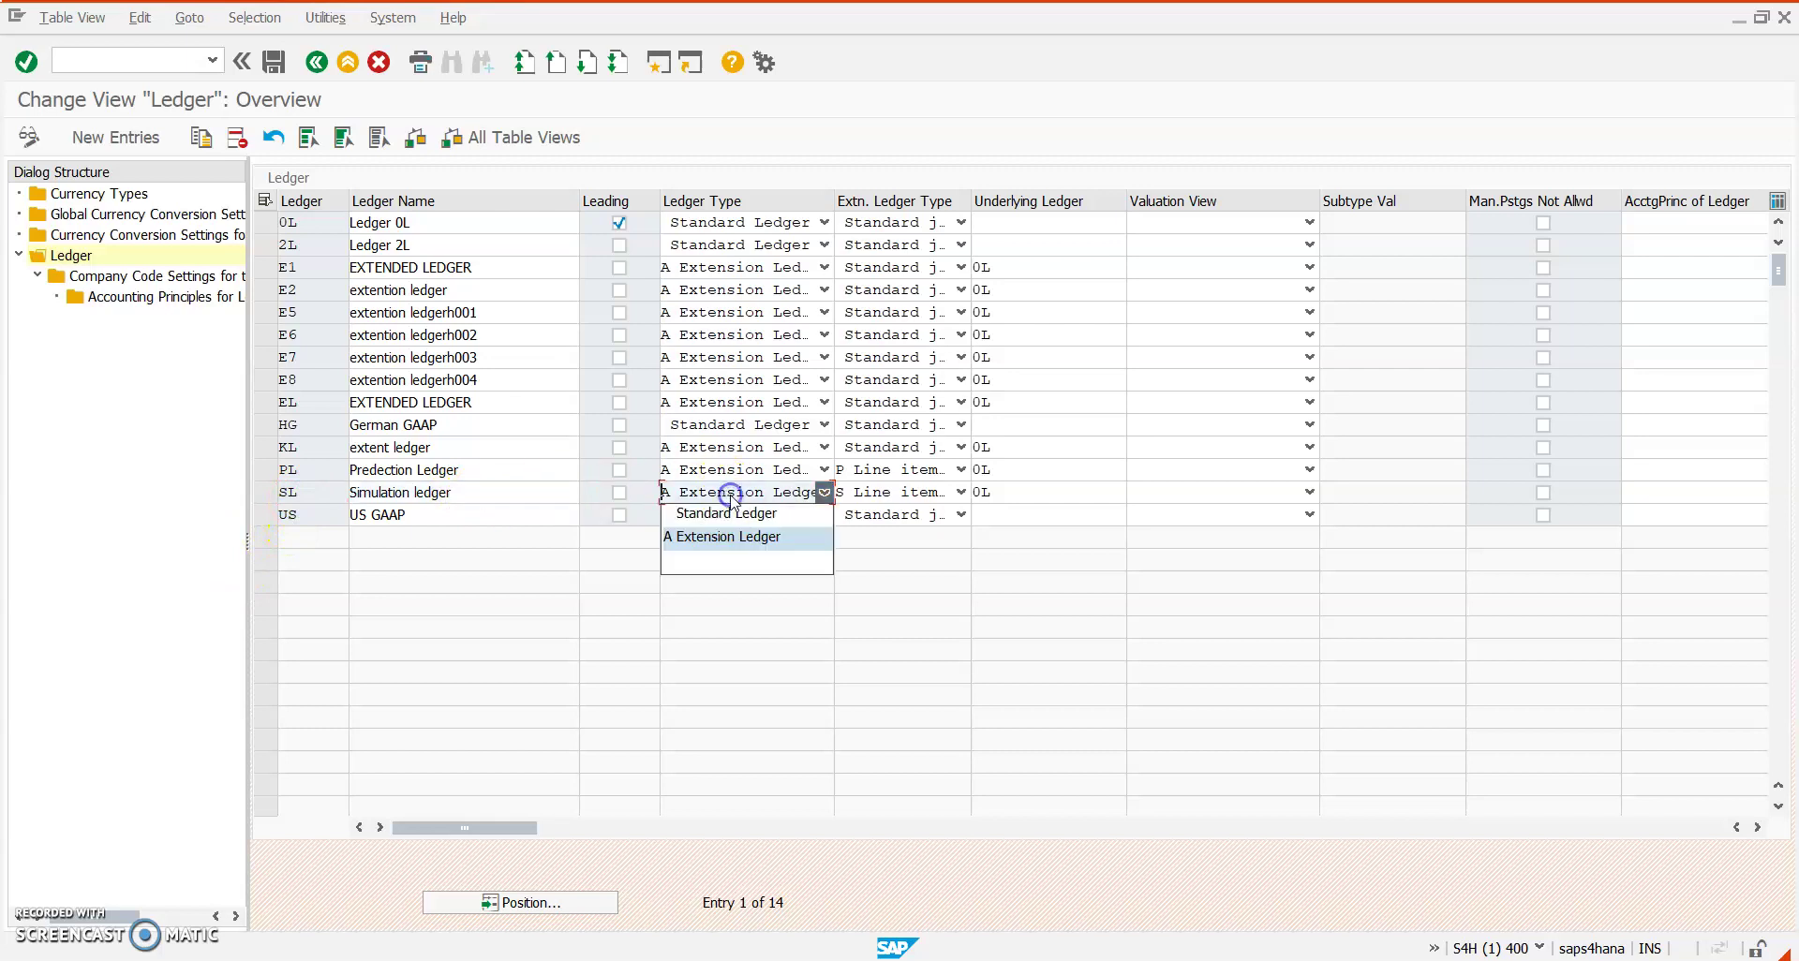
{"action": "left_click", "coordinate": [895, 494]}
{"action": "left_click", "coordinate": [894, 491]}
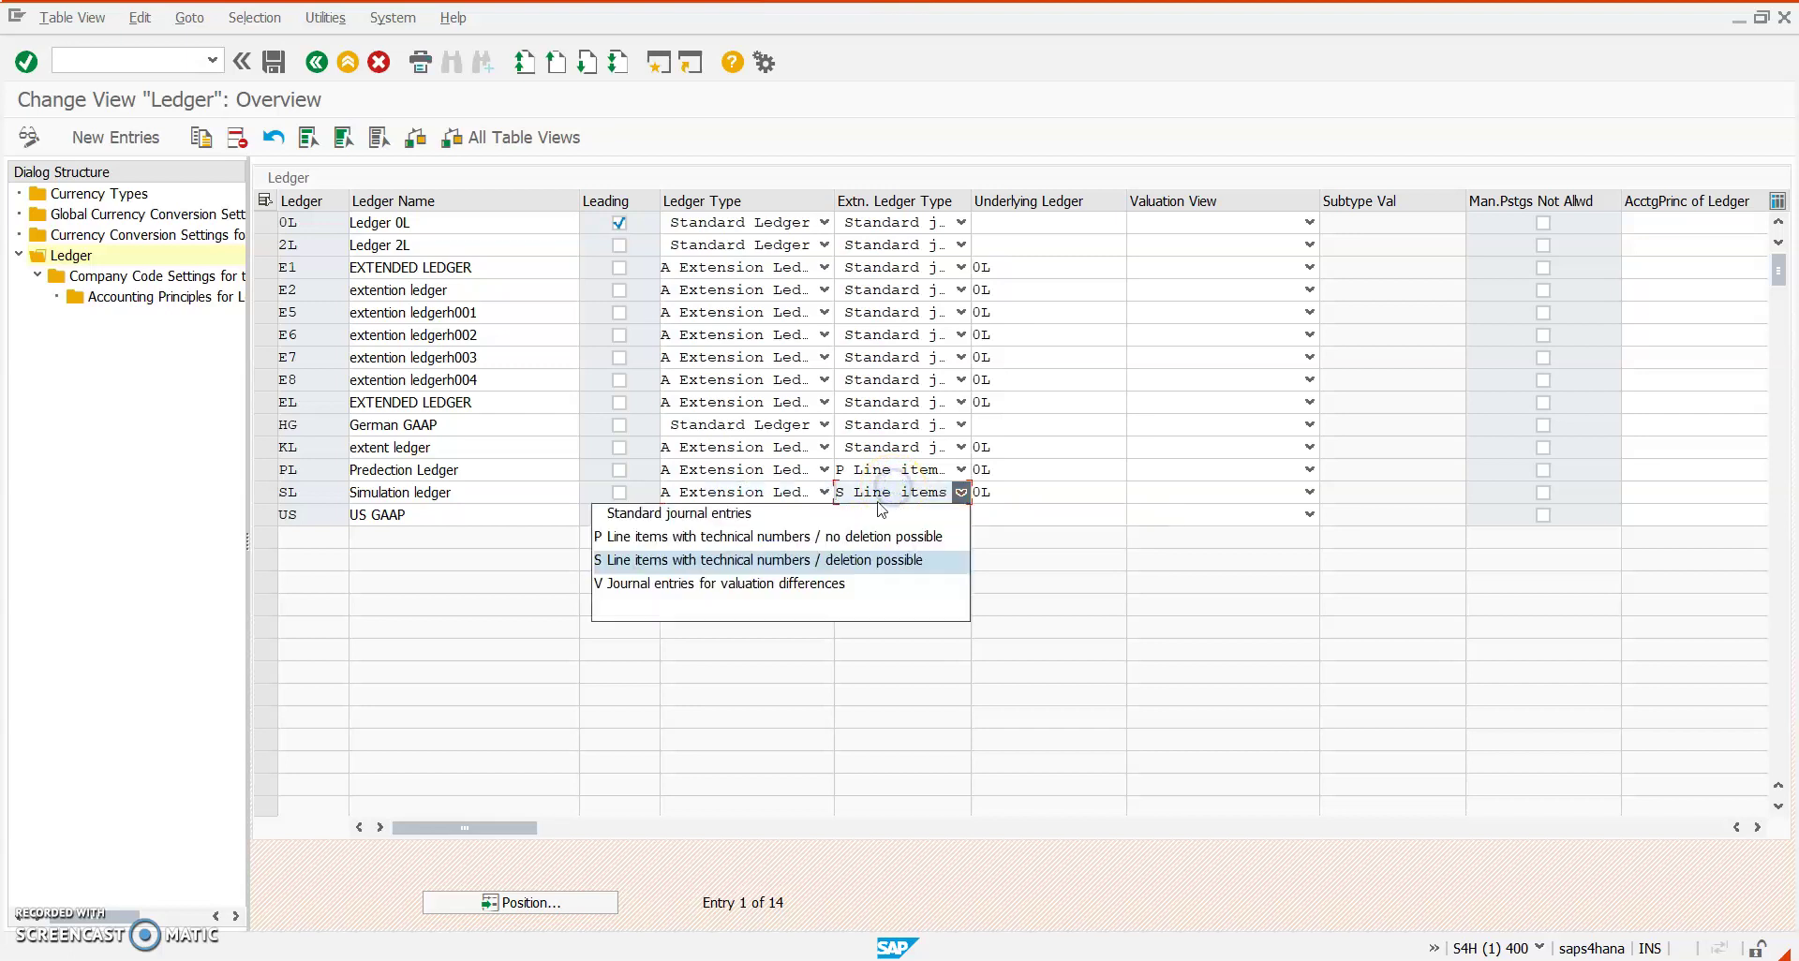
{"action": "left_click", "coordinate": [800, 559]}
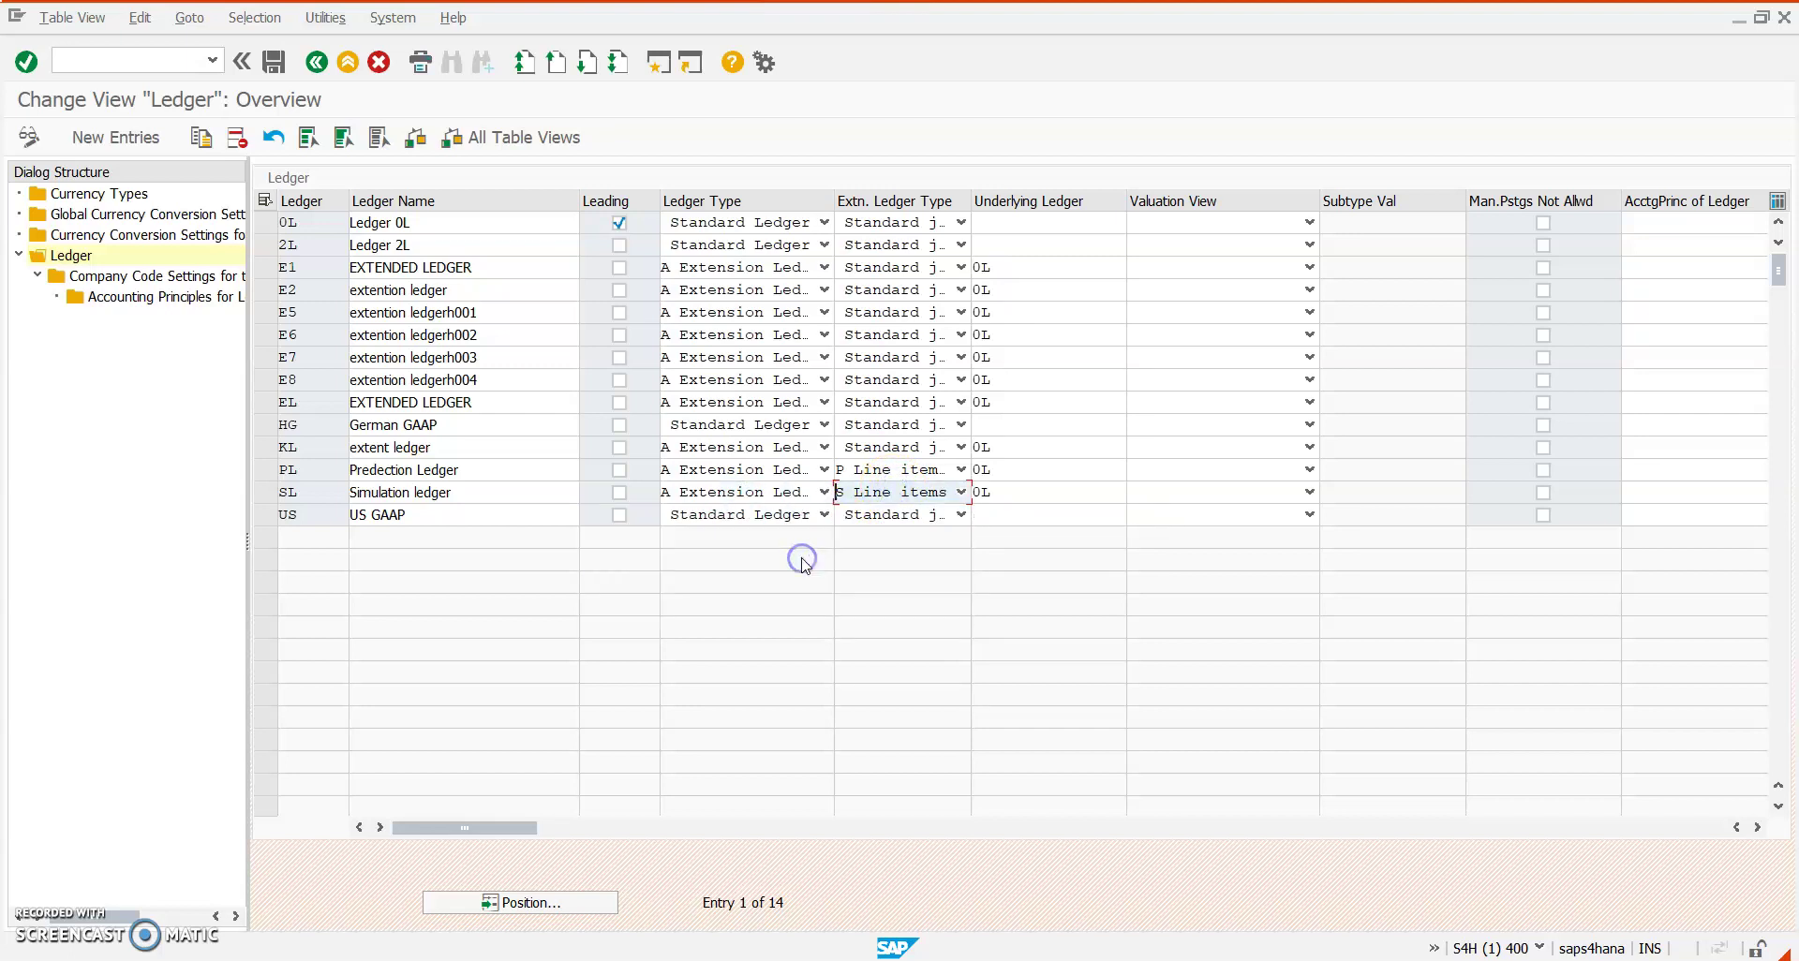
Open the company code settings of ledger SL for company code T001 and check the available fiscal year variants
{"action": "left_click", "coordinate": [264, 492]}
{"action": "left_click", "coordinate": [483, 484]}
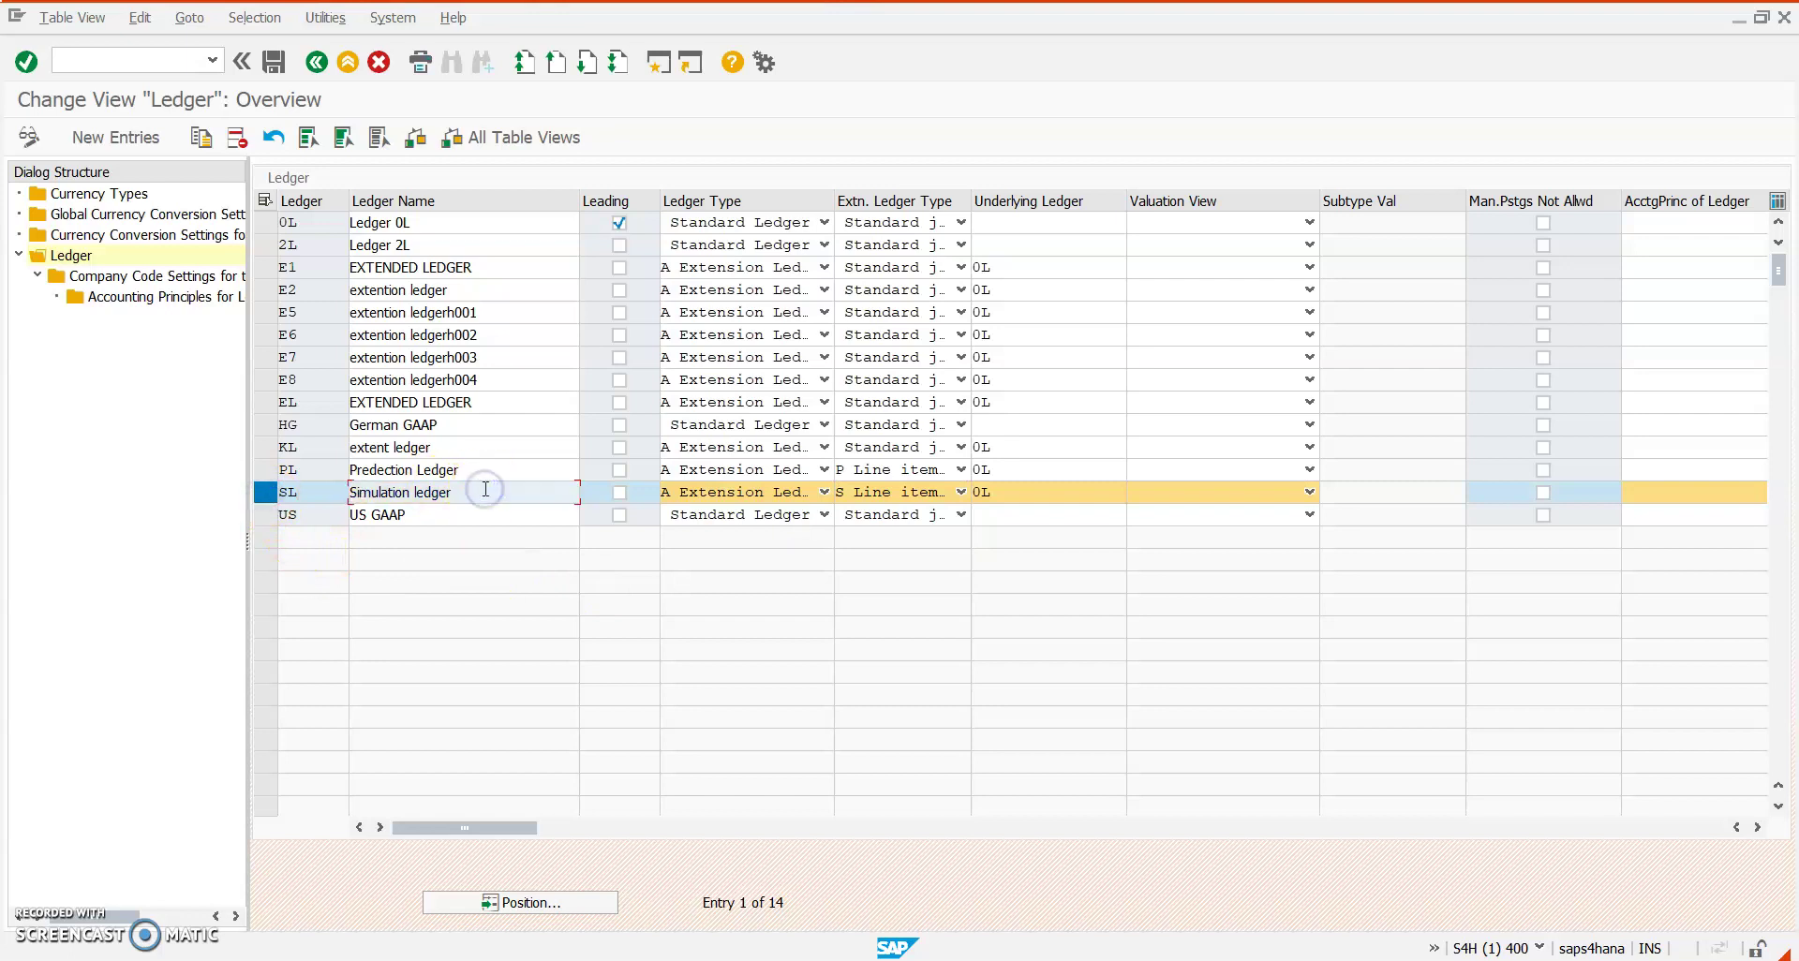
{"action": "left_click", "coordinate": [159, 277]}
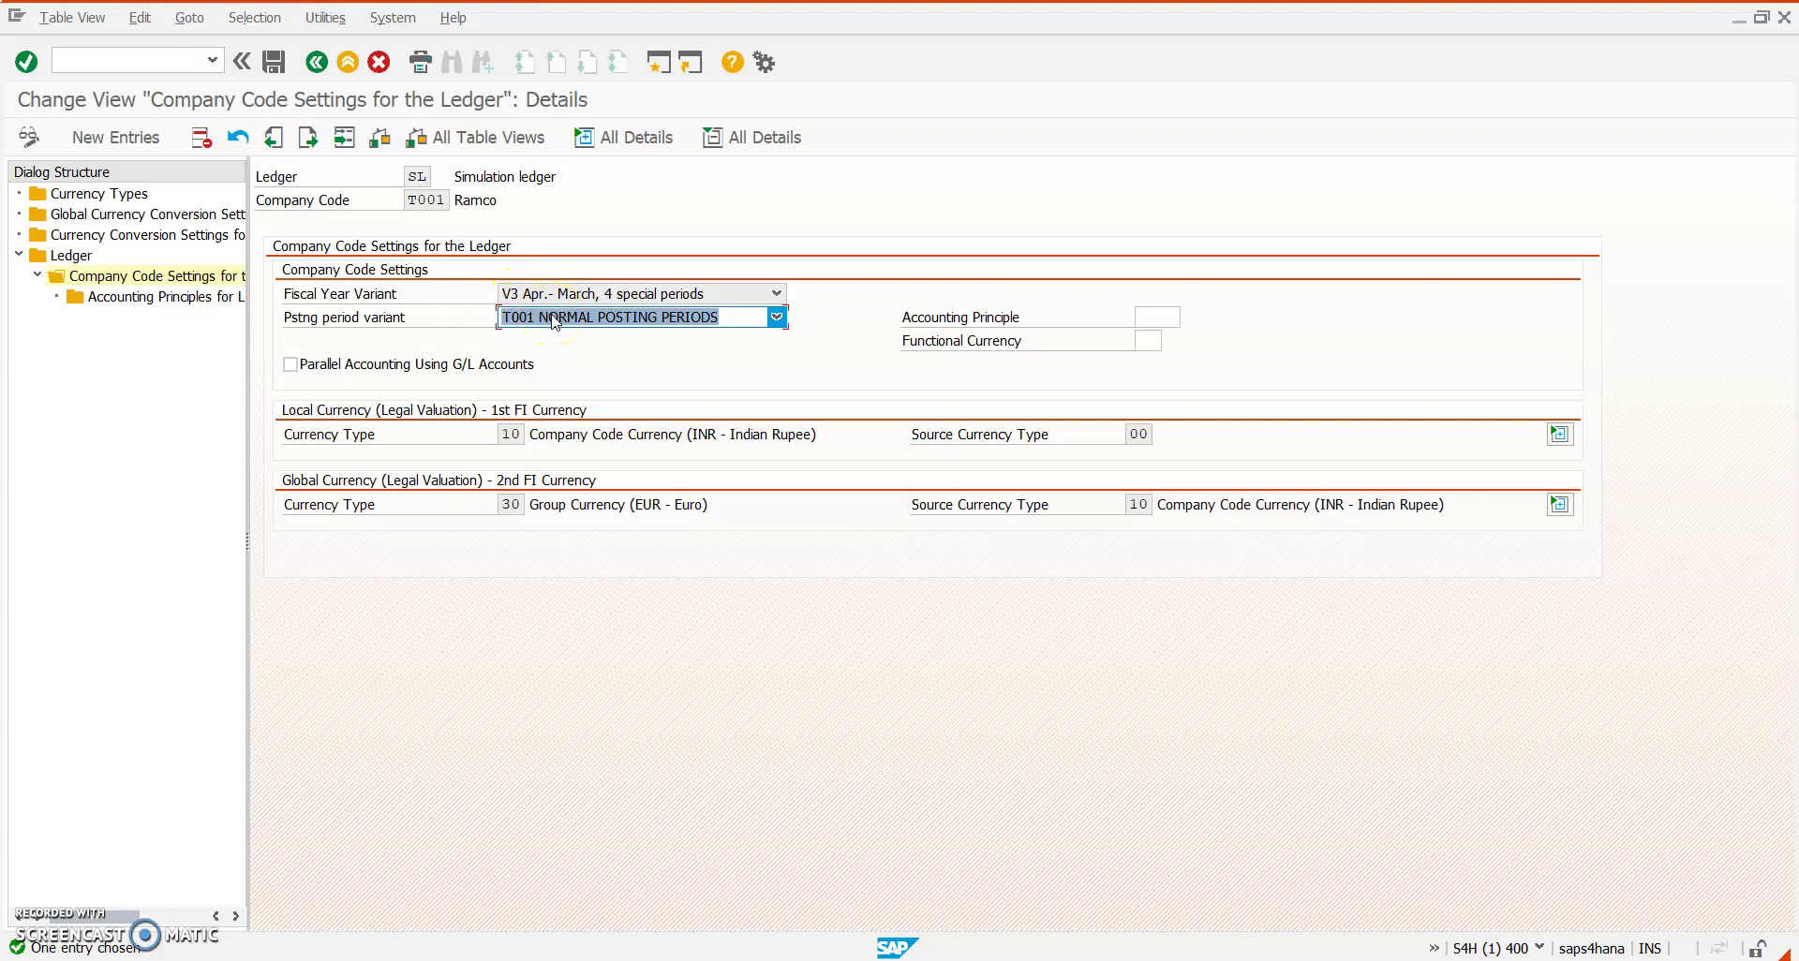
{"action": "left_click", "coordinate": [459, 295]}
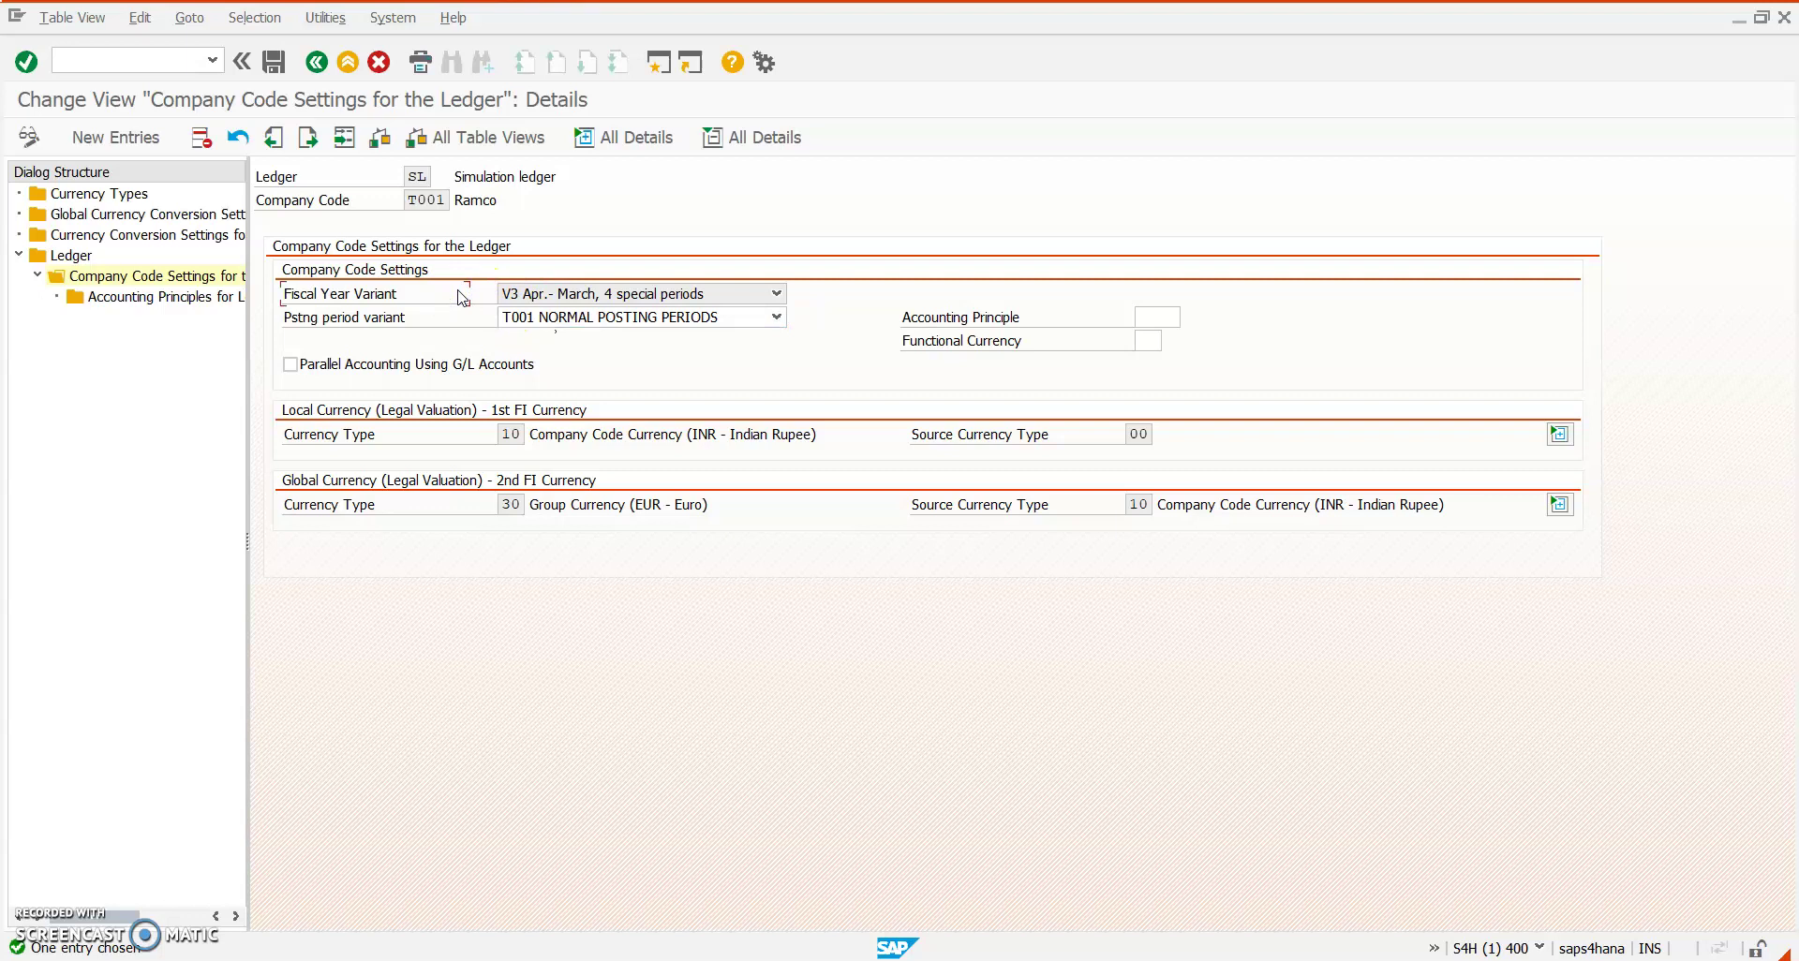
{"action": "left_click", "coordinate": [570, 294]}
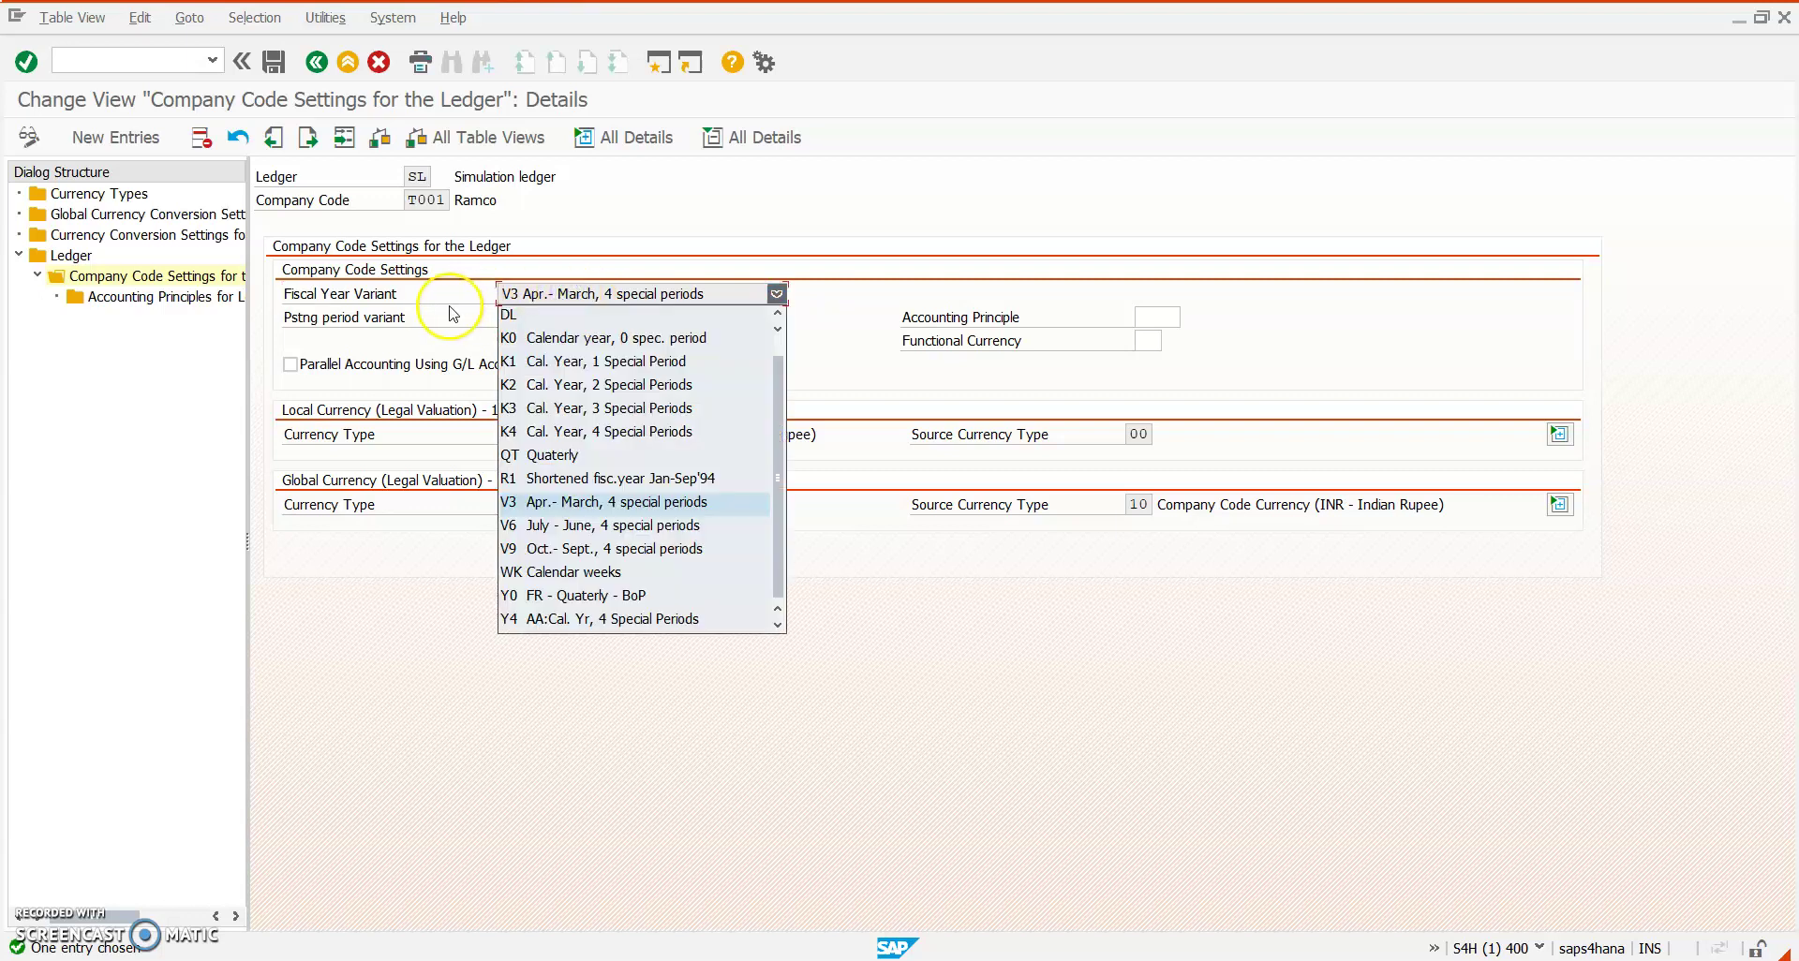
{"action": "left_click", "coordinate": [412, 181]}
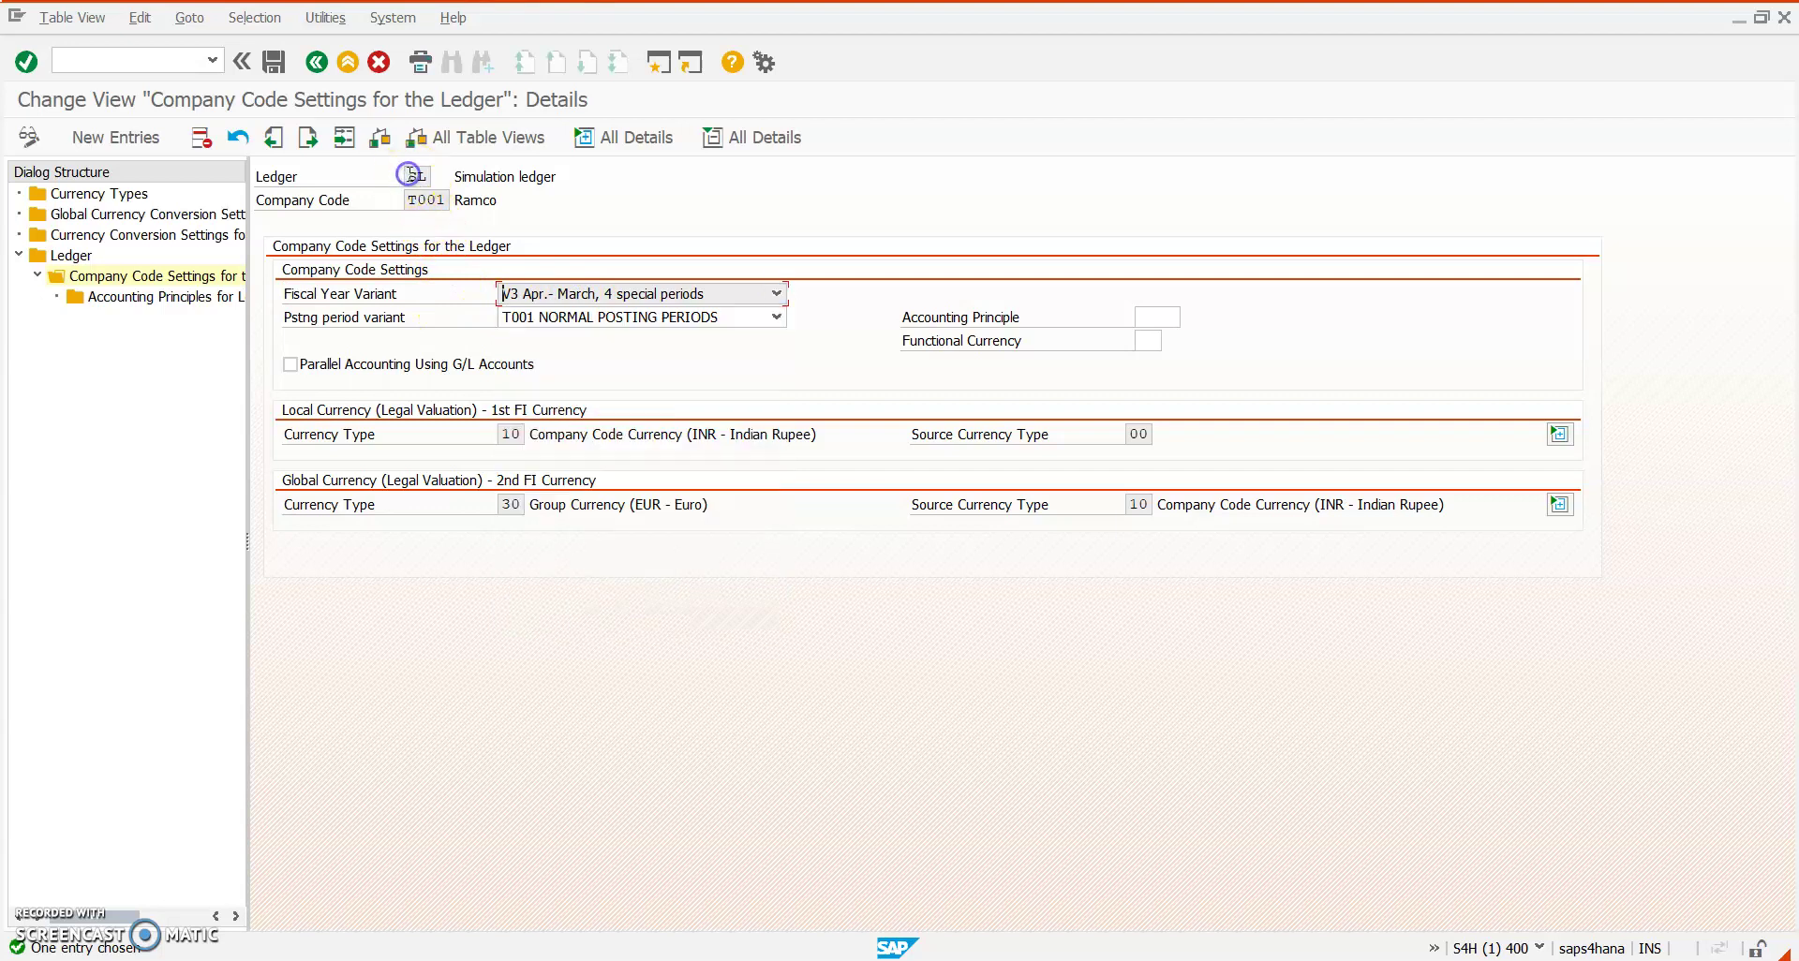
{"action": "left_click", "coordinate": [631, 289]}
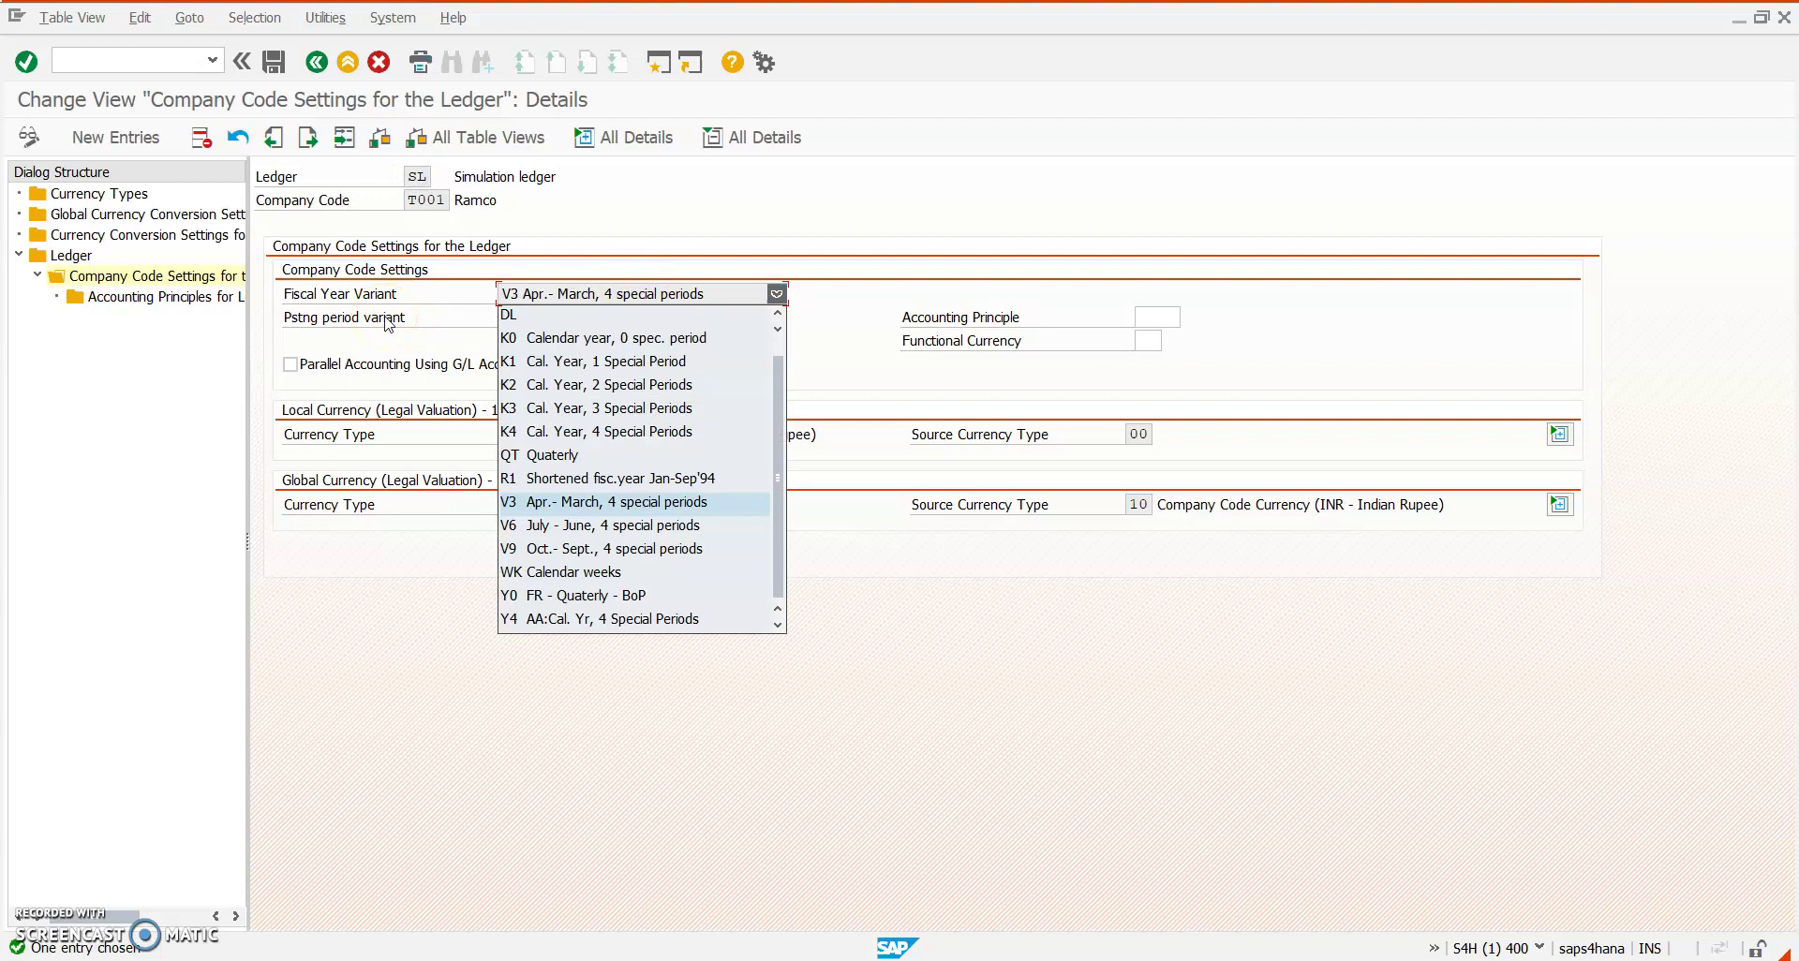
Open vendor invoice entry with transaction FB60 in a new session
{"action": "left_click", "coordinate": [173, 66]}
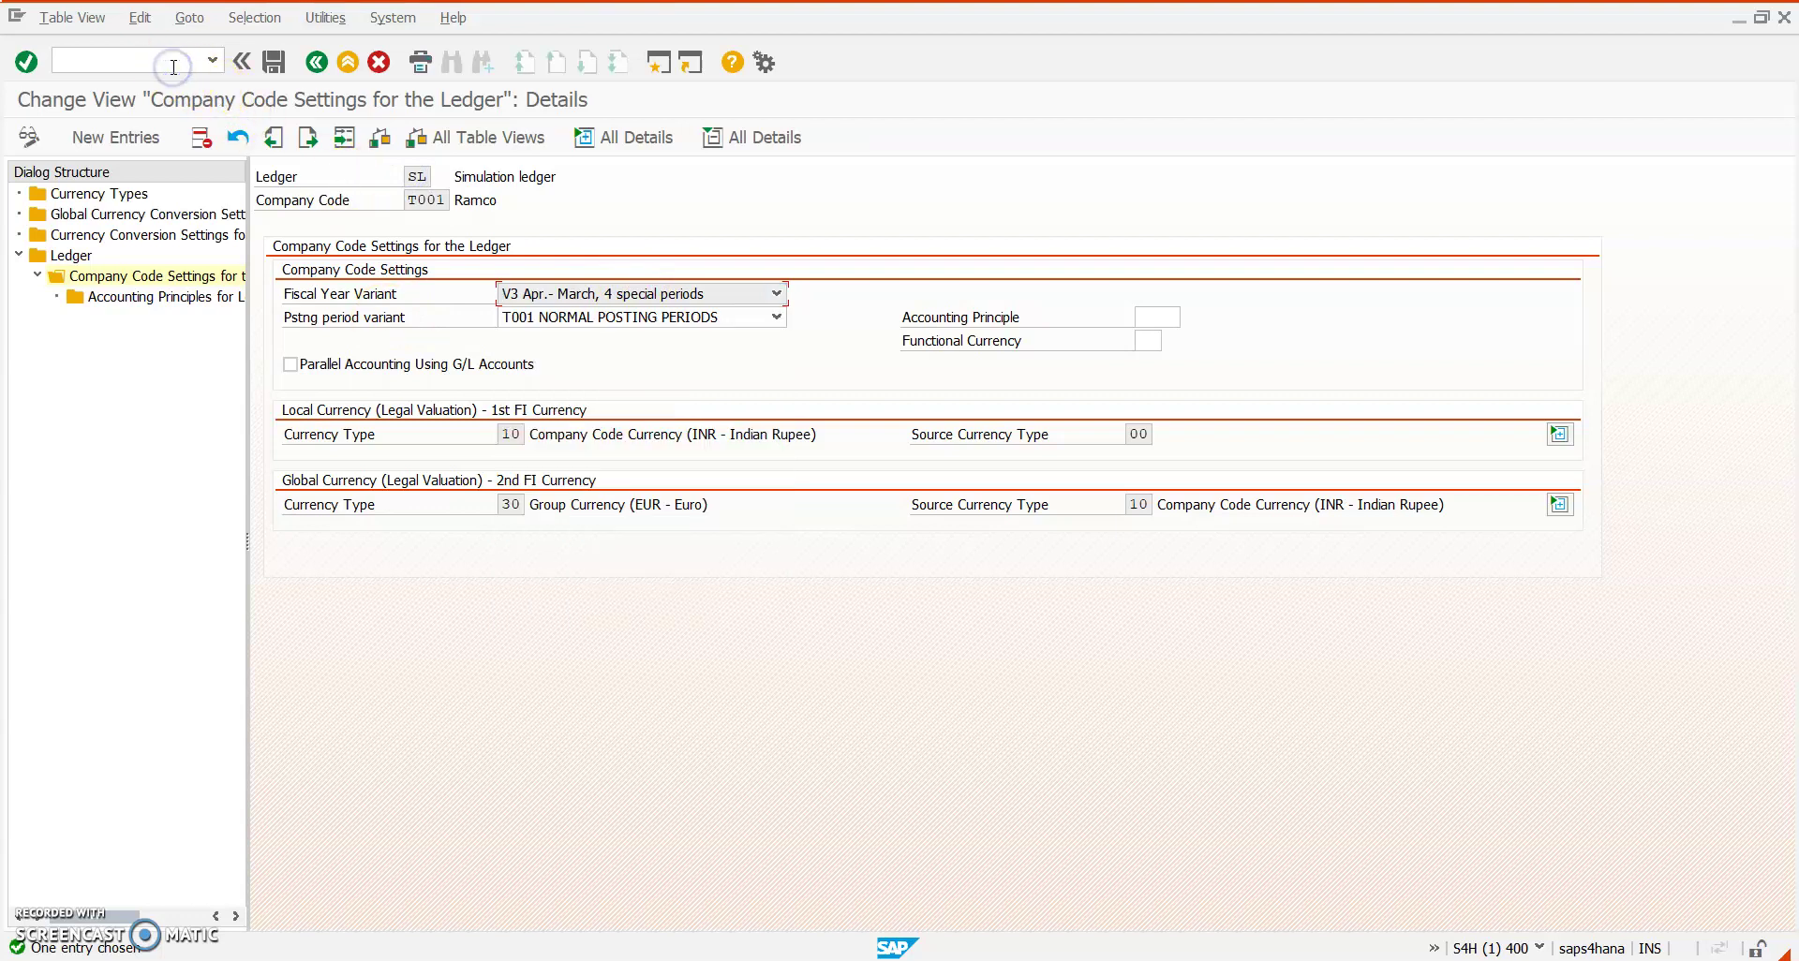
{"action": "type", "text": "/nfb60"}
{"action": "key", "text": "Return"}
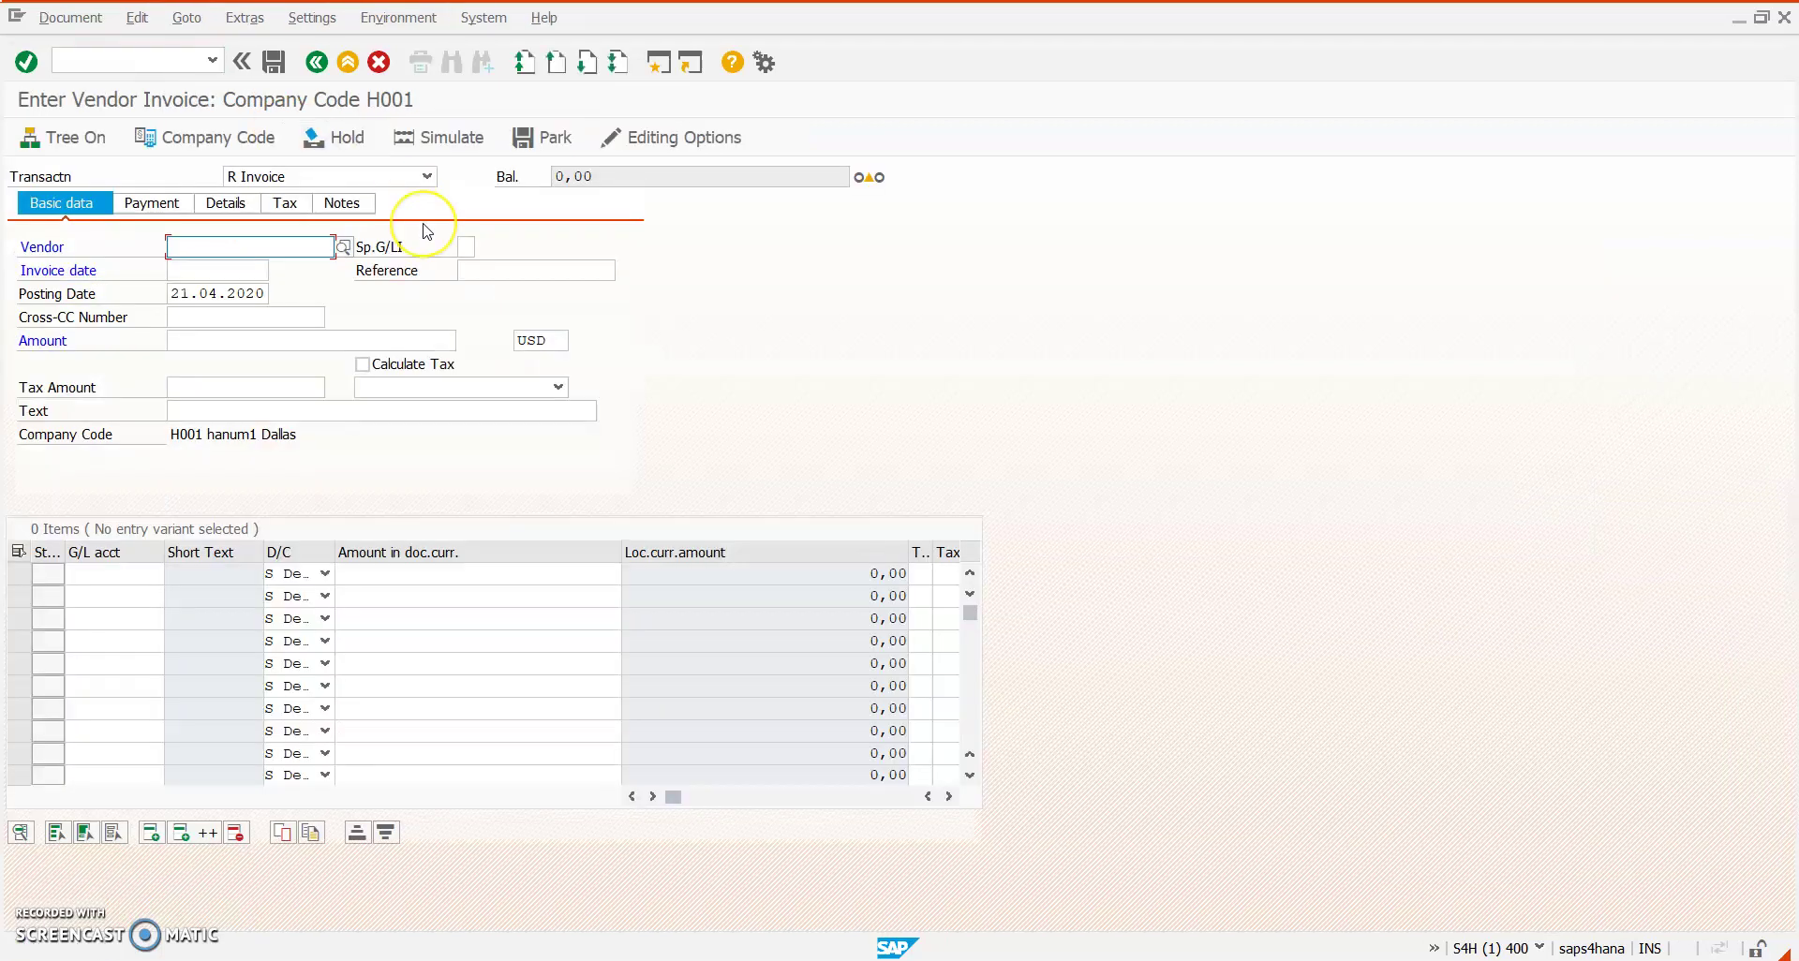
Enter the vendor's account number in the invoice and switch the company code to T001
{"action": "type", "text": "1100000"}
{"action": "key", "text": "Tab"}
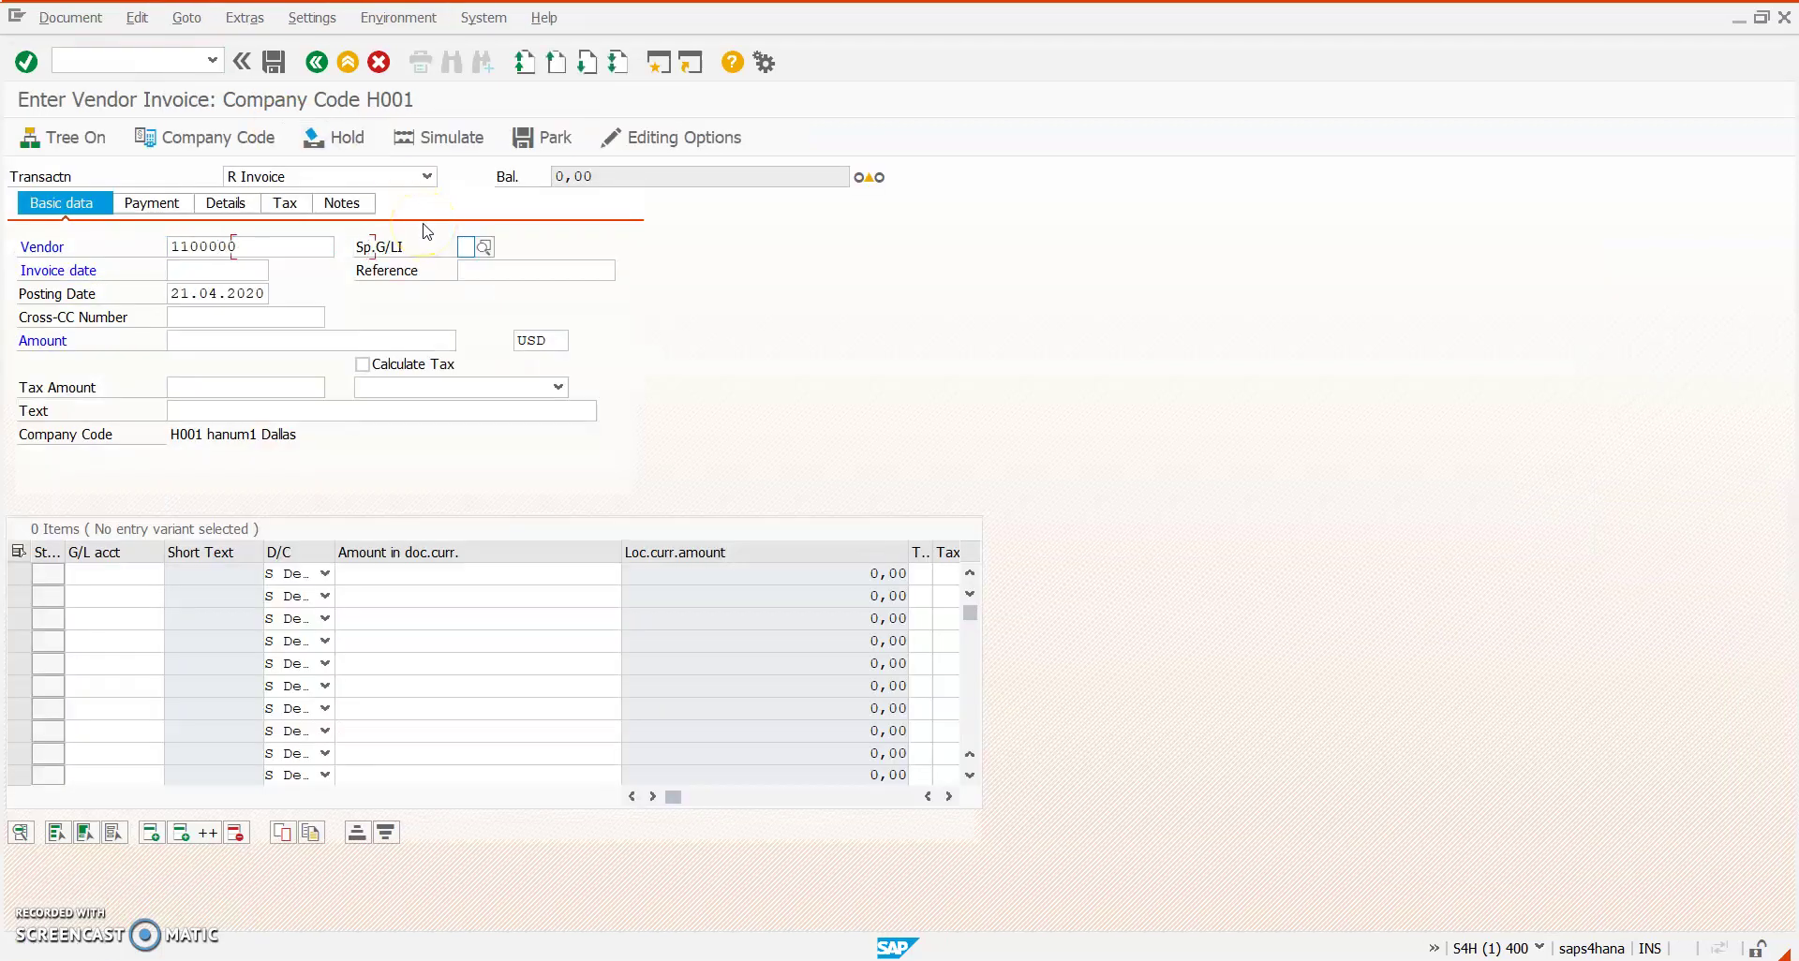
{"action": "left_click", "coordinate": [208, 137]}
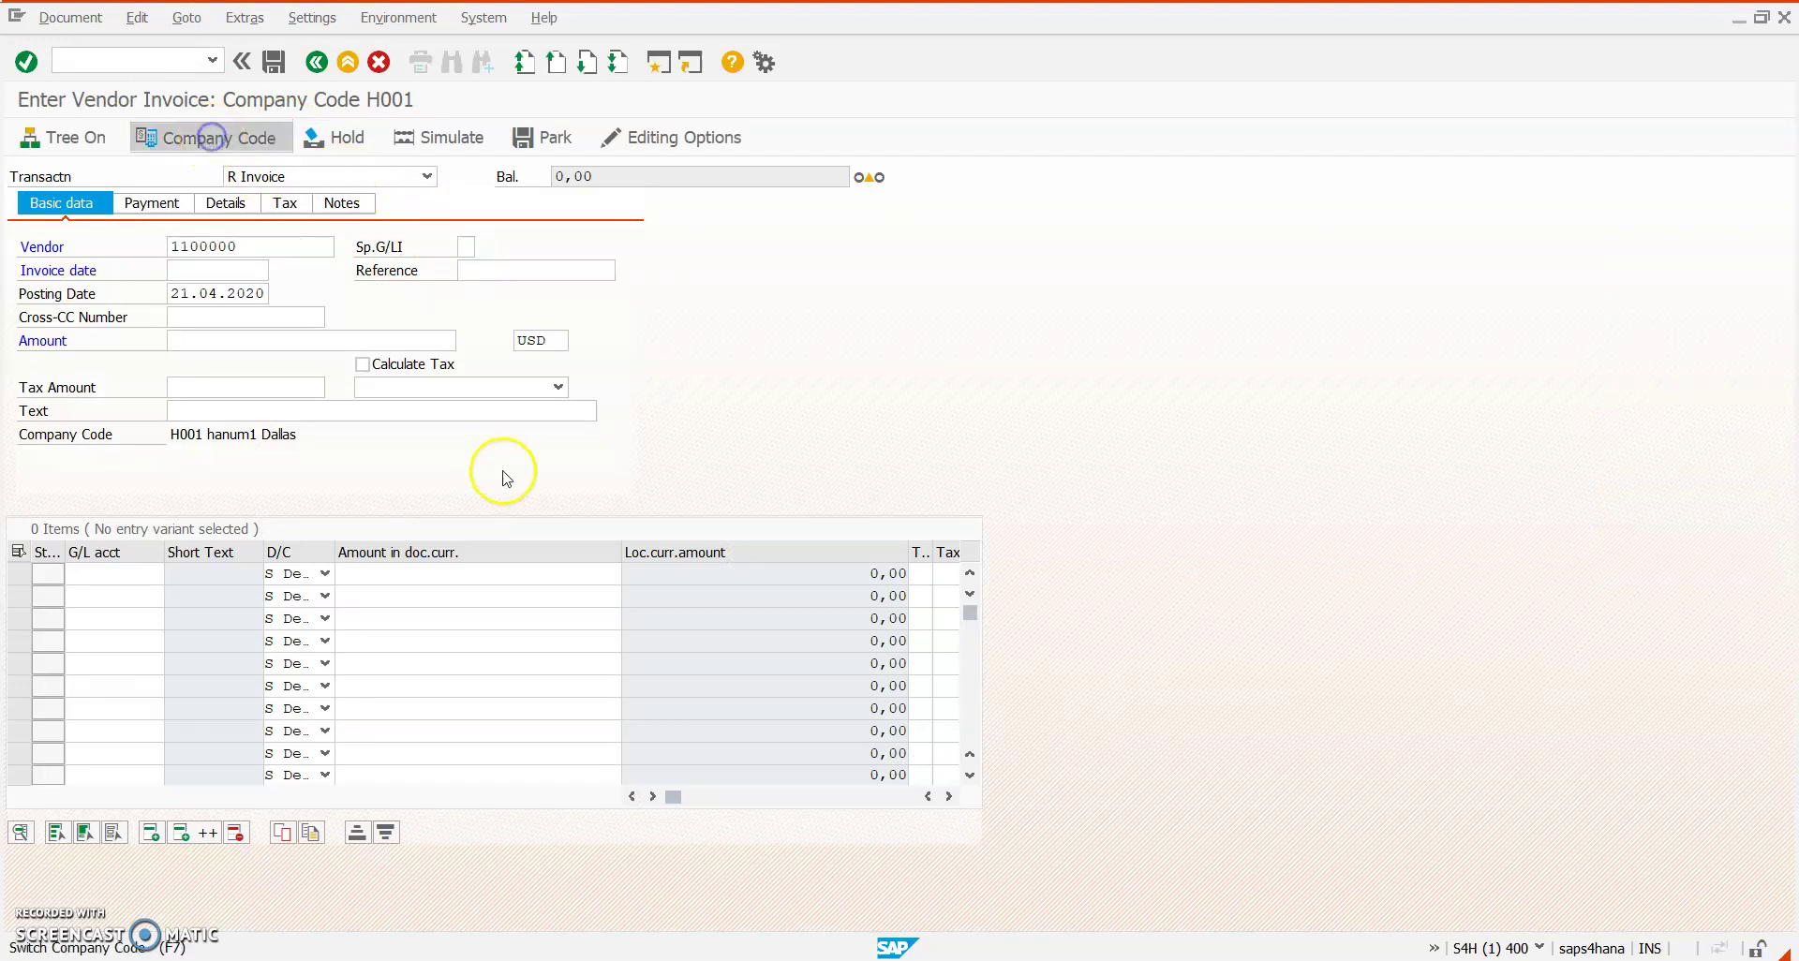
{"action": "type", "text": "T001"}
{"action": "key", "text": "Return"}
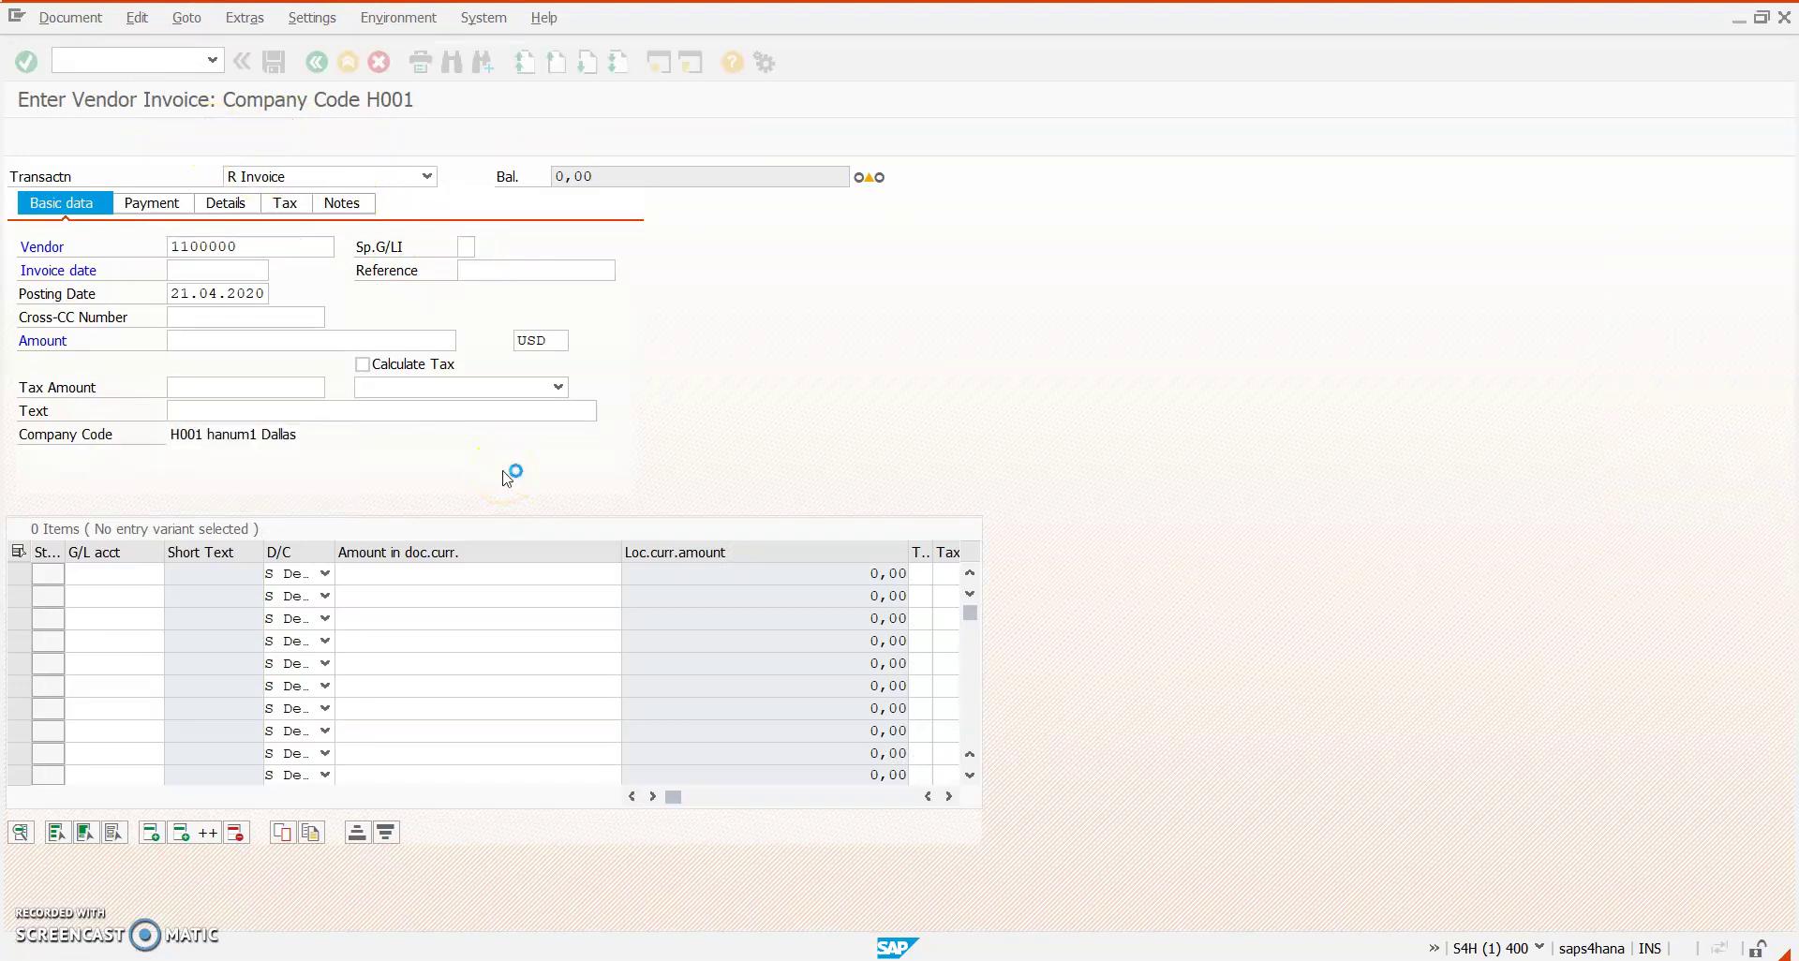
Set the invoice and posting dates to 01.02.2020, the reference to test001 and the amount to 100 USD
{"action": "left_click", "coordinate": [241, 247]}
{"action": "left_click", "coordinate": [241, 267]}
{"action": "left_click", "coordinate": [246, 269]}
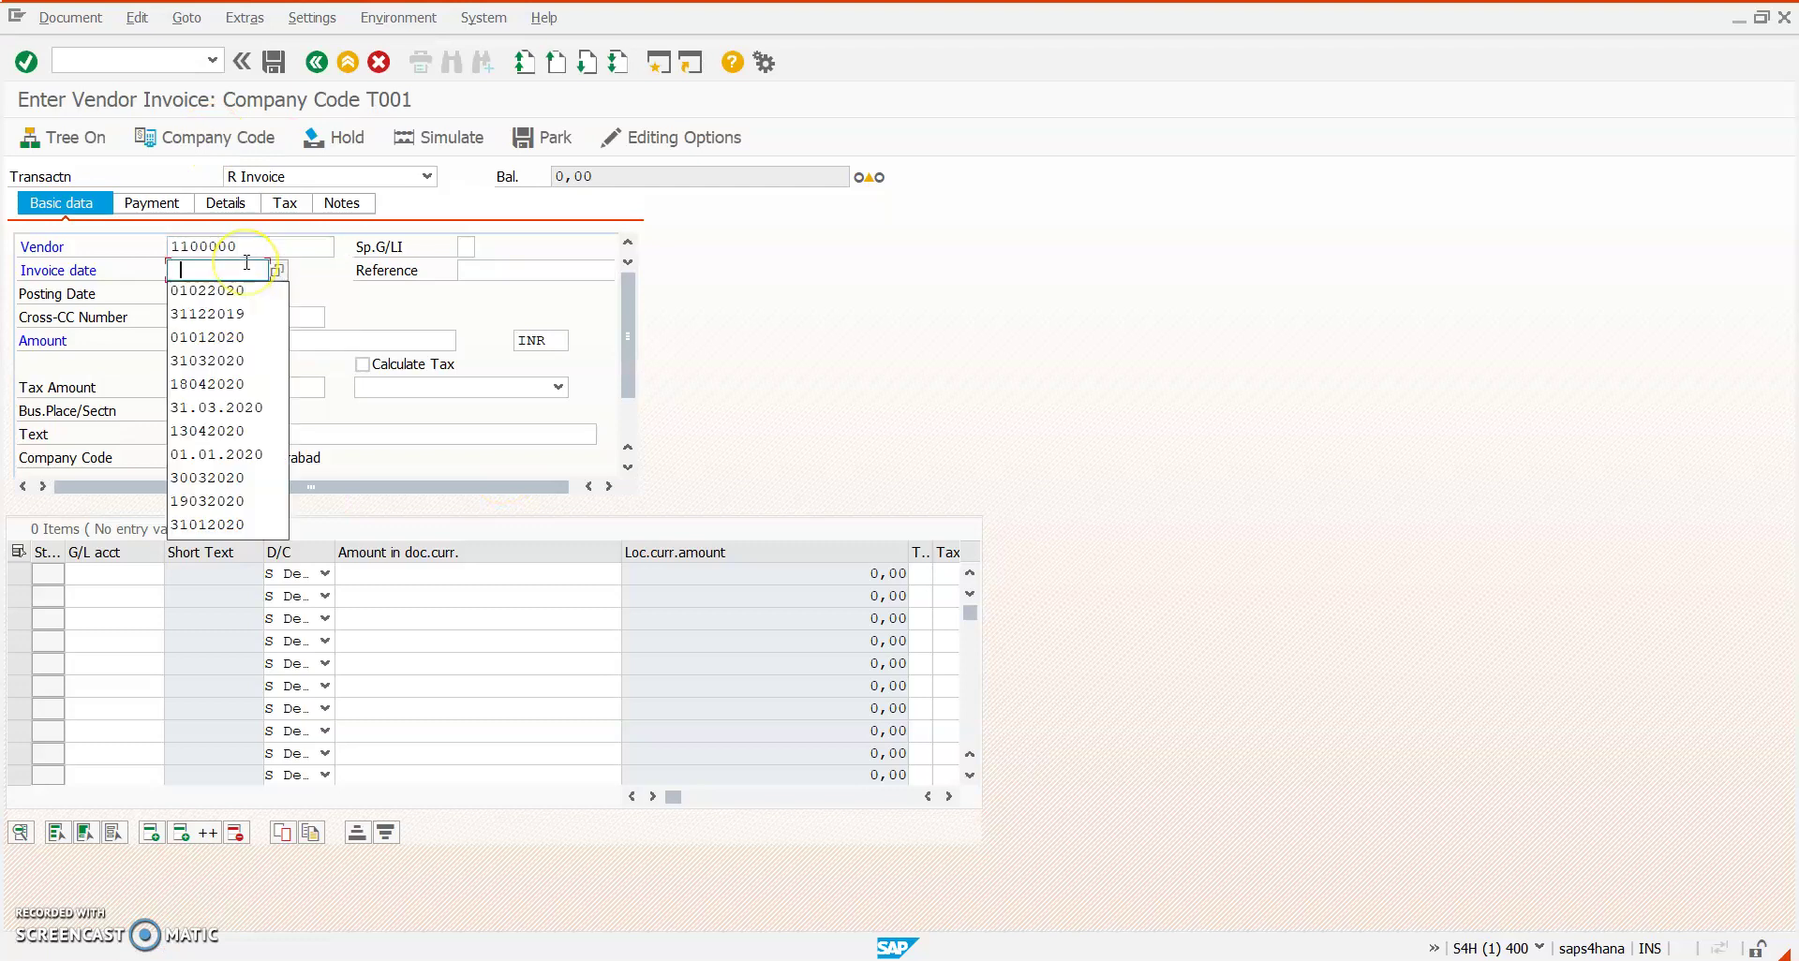
{"action": "key", "text": "Return"}
{"action": "type", "text": "test001"}
{"action": "key", "text": "Tab"}
{"action": "type", "text": "01022020"}
{"action": "key", "text": "Tab"}
{"action": "type", "text": "100"}
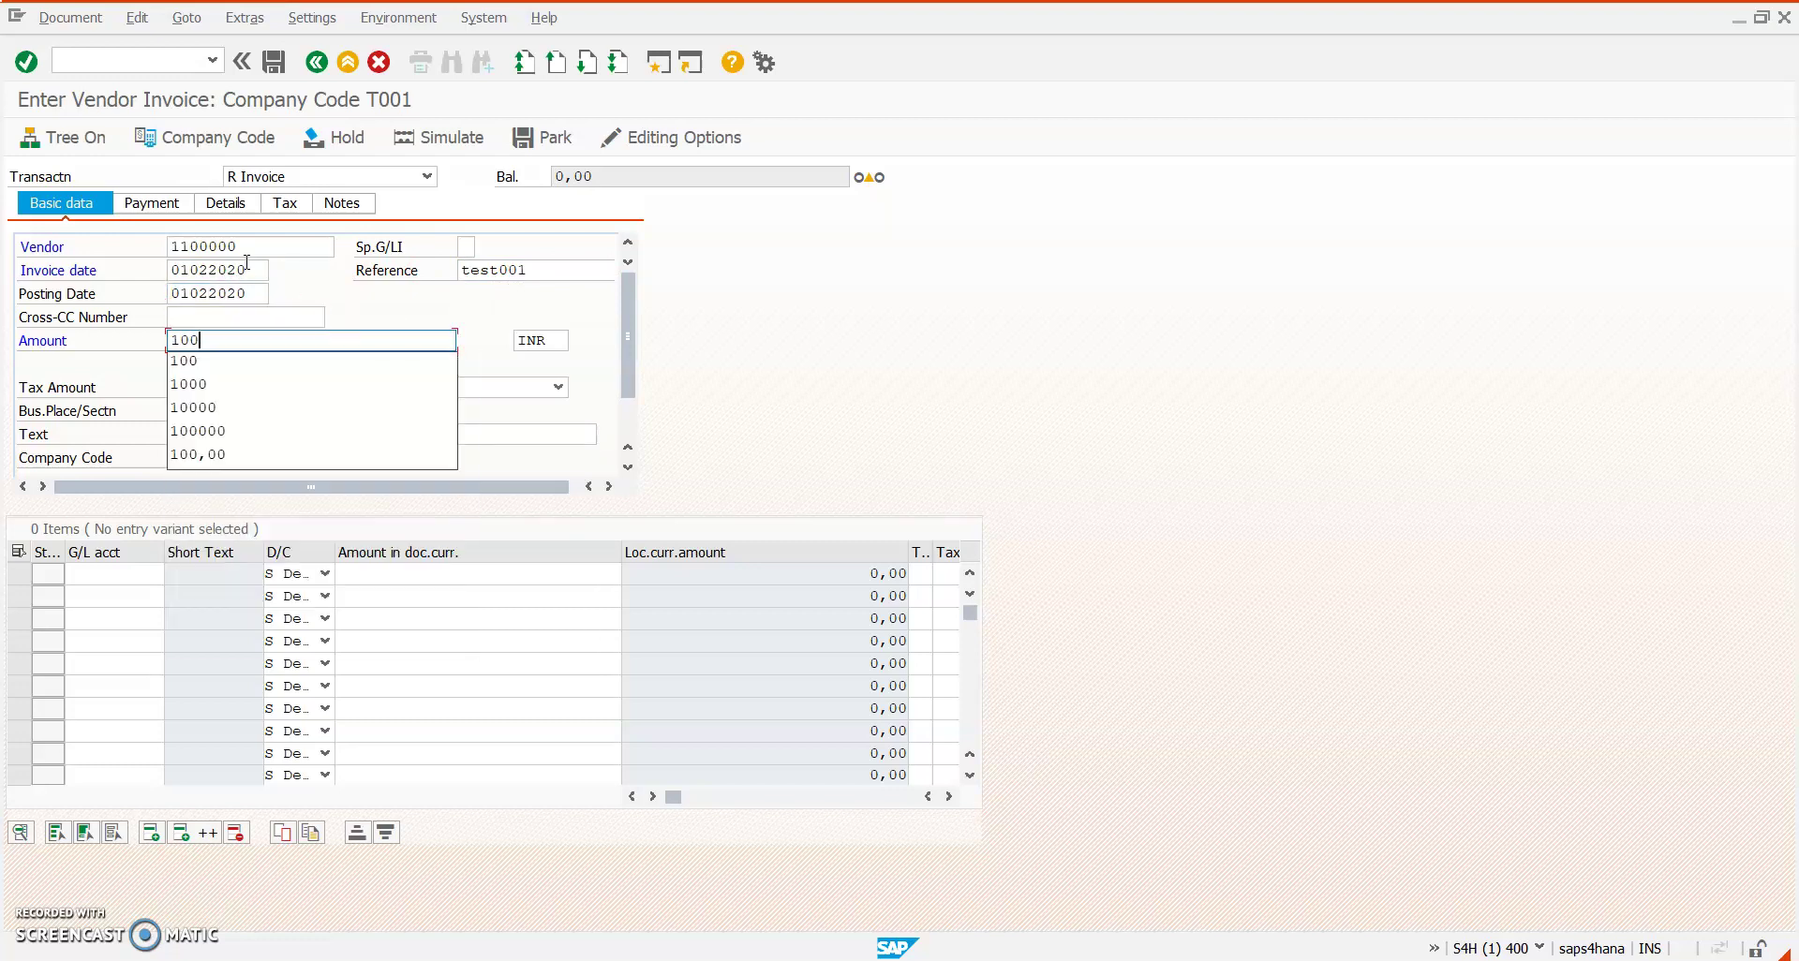
{"action": "key", "text": "Tab"}
{"action": "type", "text": "usd"}
{"action": "key", "text": "Tab"}
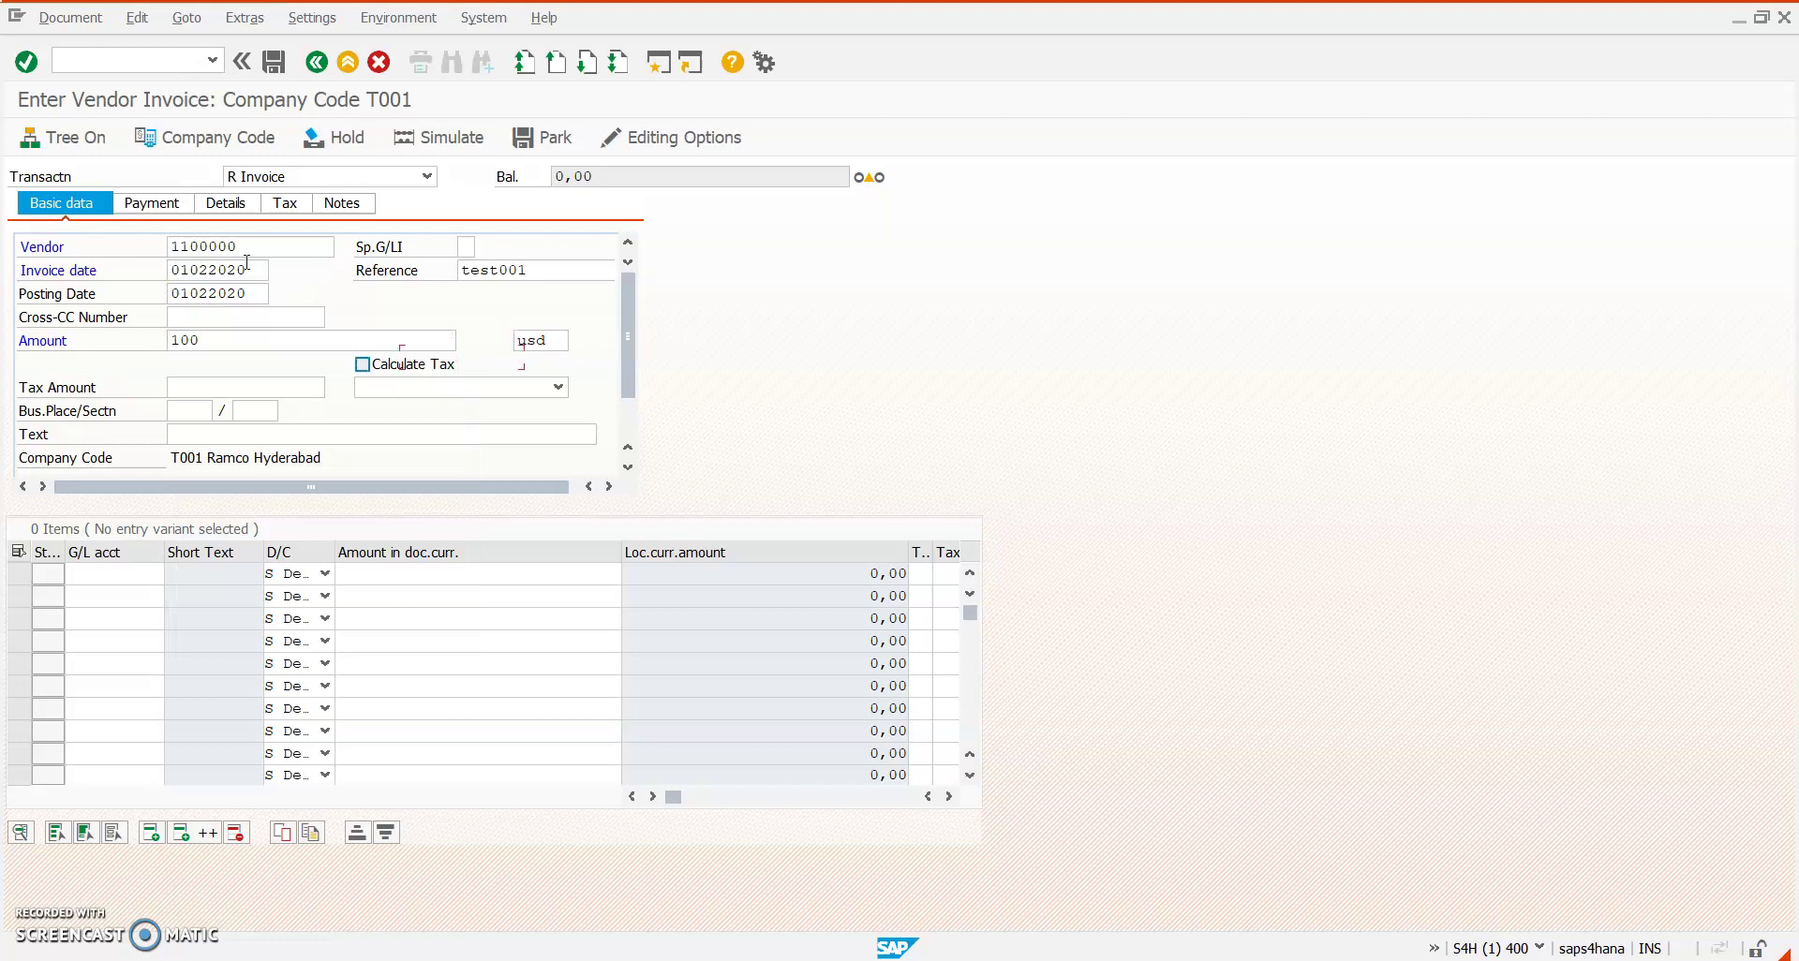
Add a debit line item of 100 on the RENT PAID G/L account with cost center 1000 and confirm the entries
{"action": "left_click", "coordinate": [116, 575]}
{"action": "key", "text": "Down"}
{"action": "key", "text": "Tab"}
{"action": "key", "text": "Down"}
{"action": "key", "text": "Tab"}
{"action": "key", "text": "Tab"}
{"action": "key", "text": "Tab"}
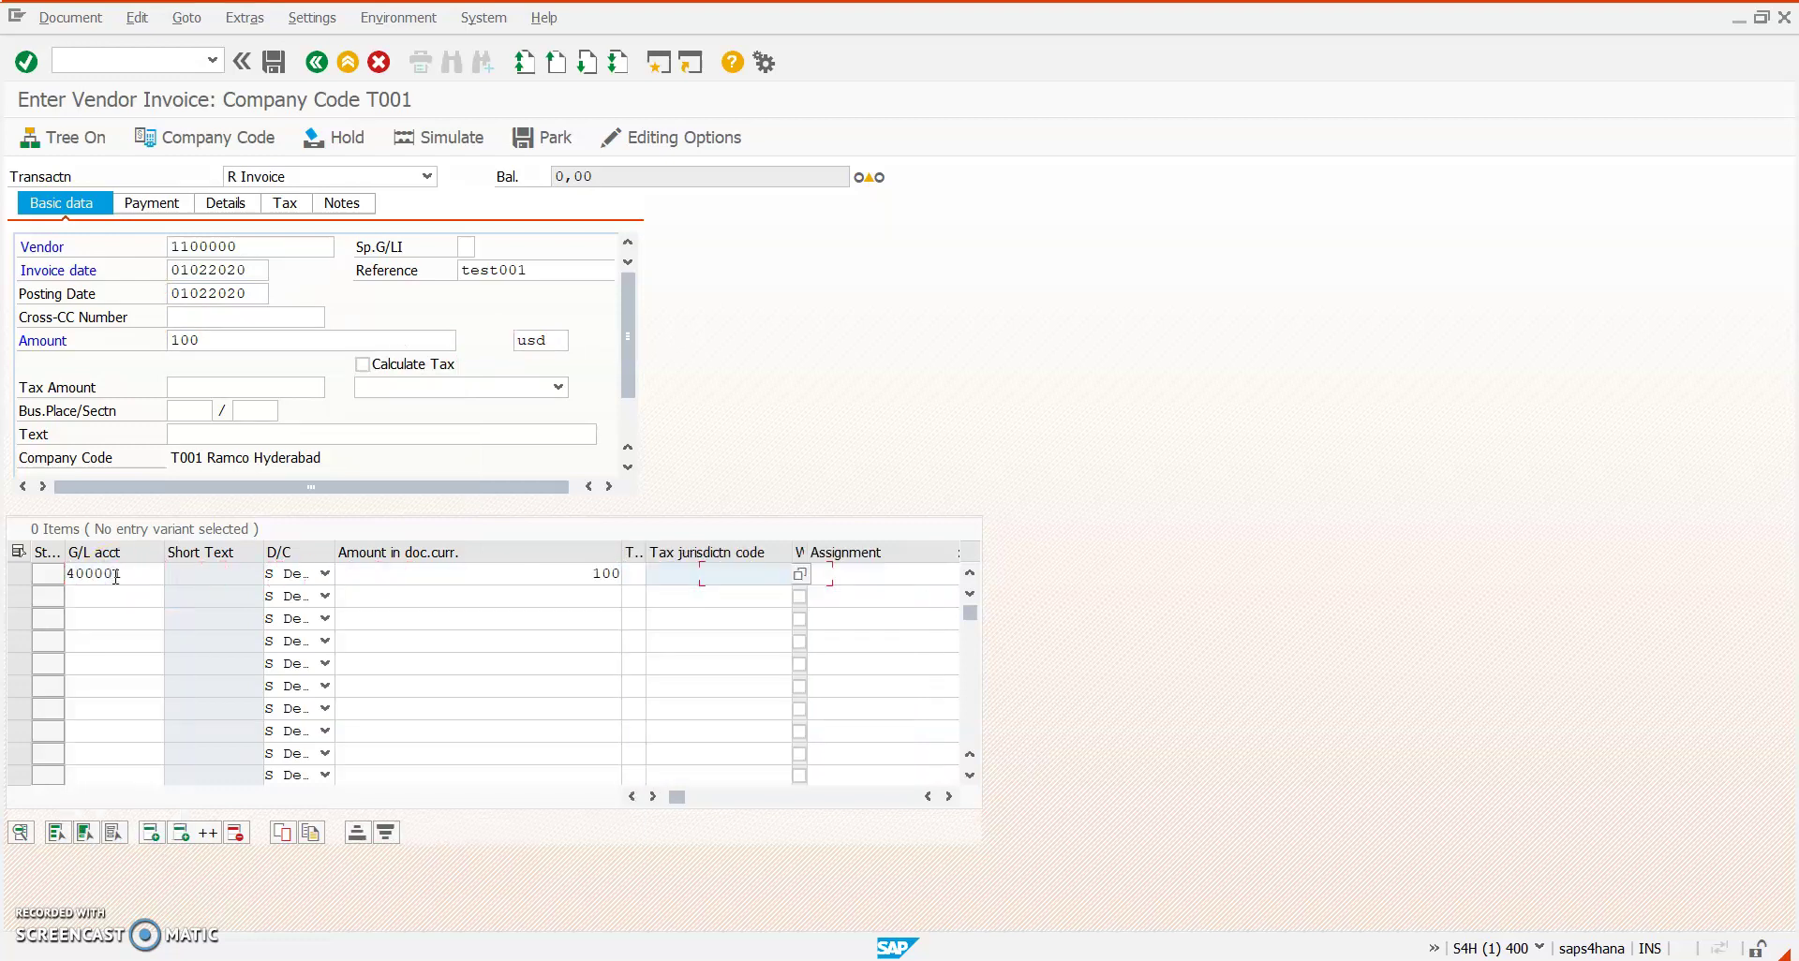
{"action": "key", "text": "Tab"}
{"action": "key", "text": "Tab"}
{"action": "key", "text": "Tab"}
{"action": "key", "text": "Tab"}
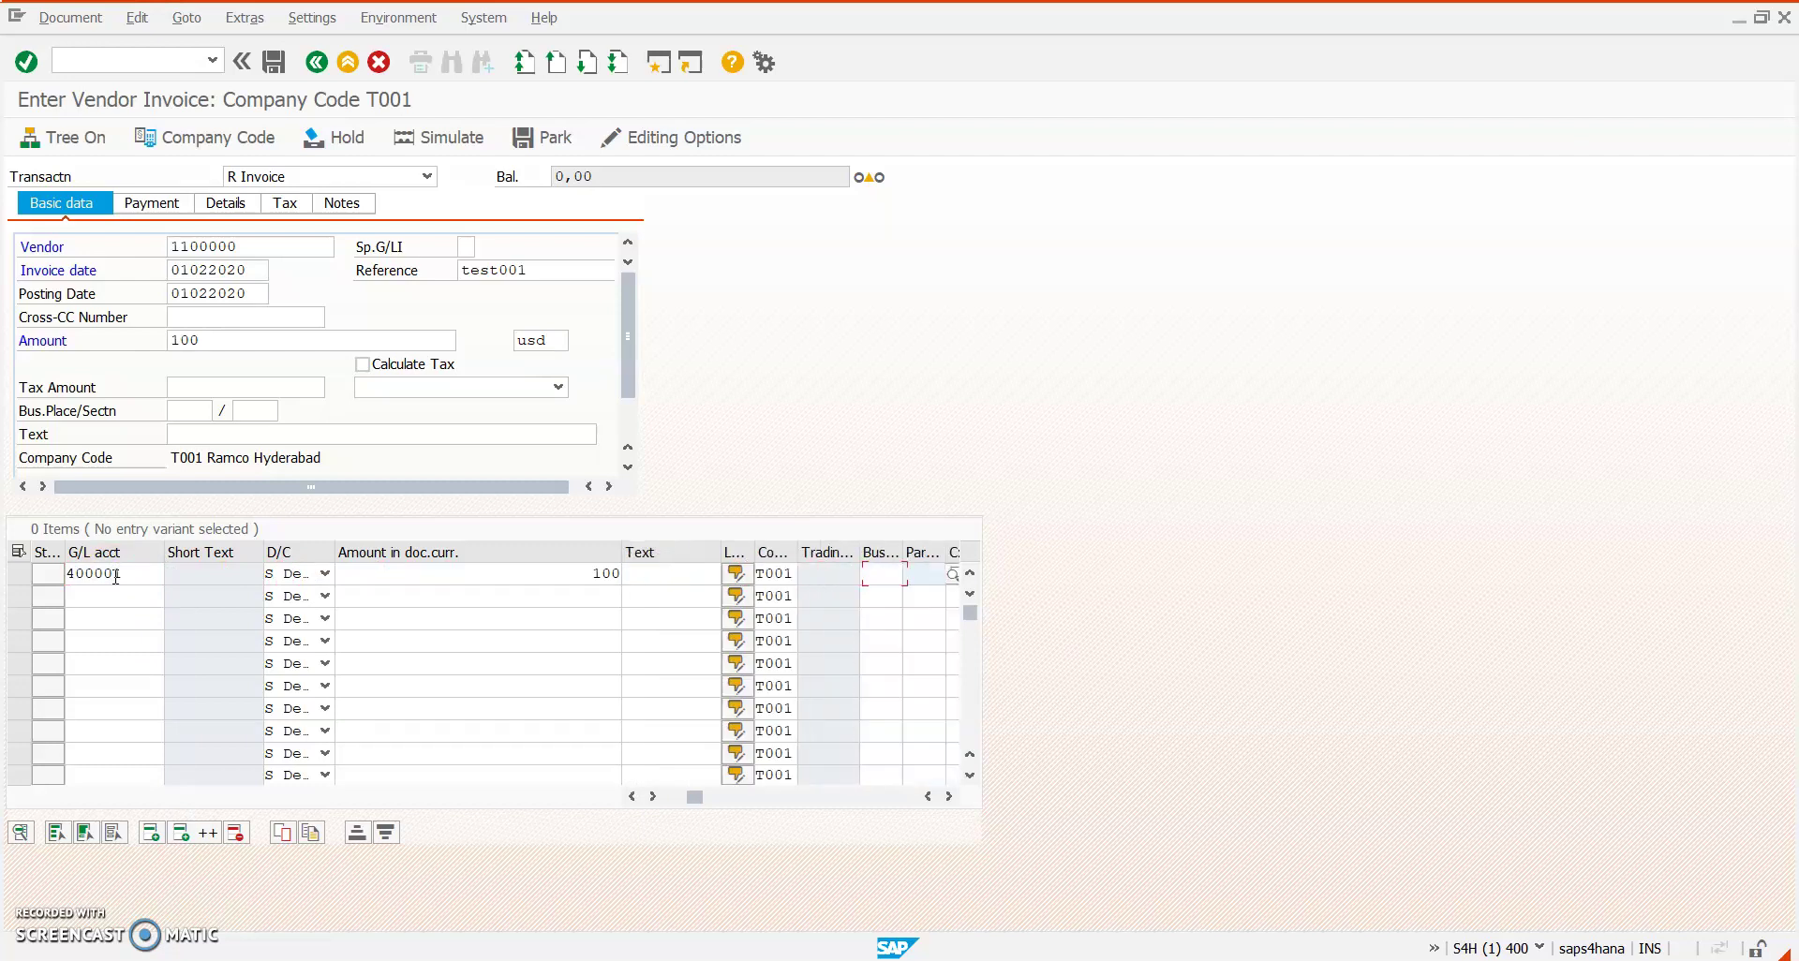
{"action": "key", "text": "Return"}
{"action": "key", "text": "Return"}
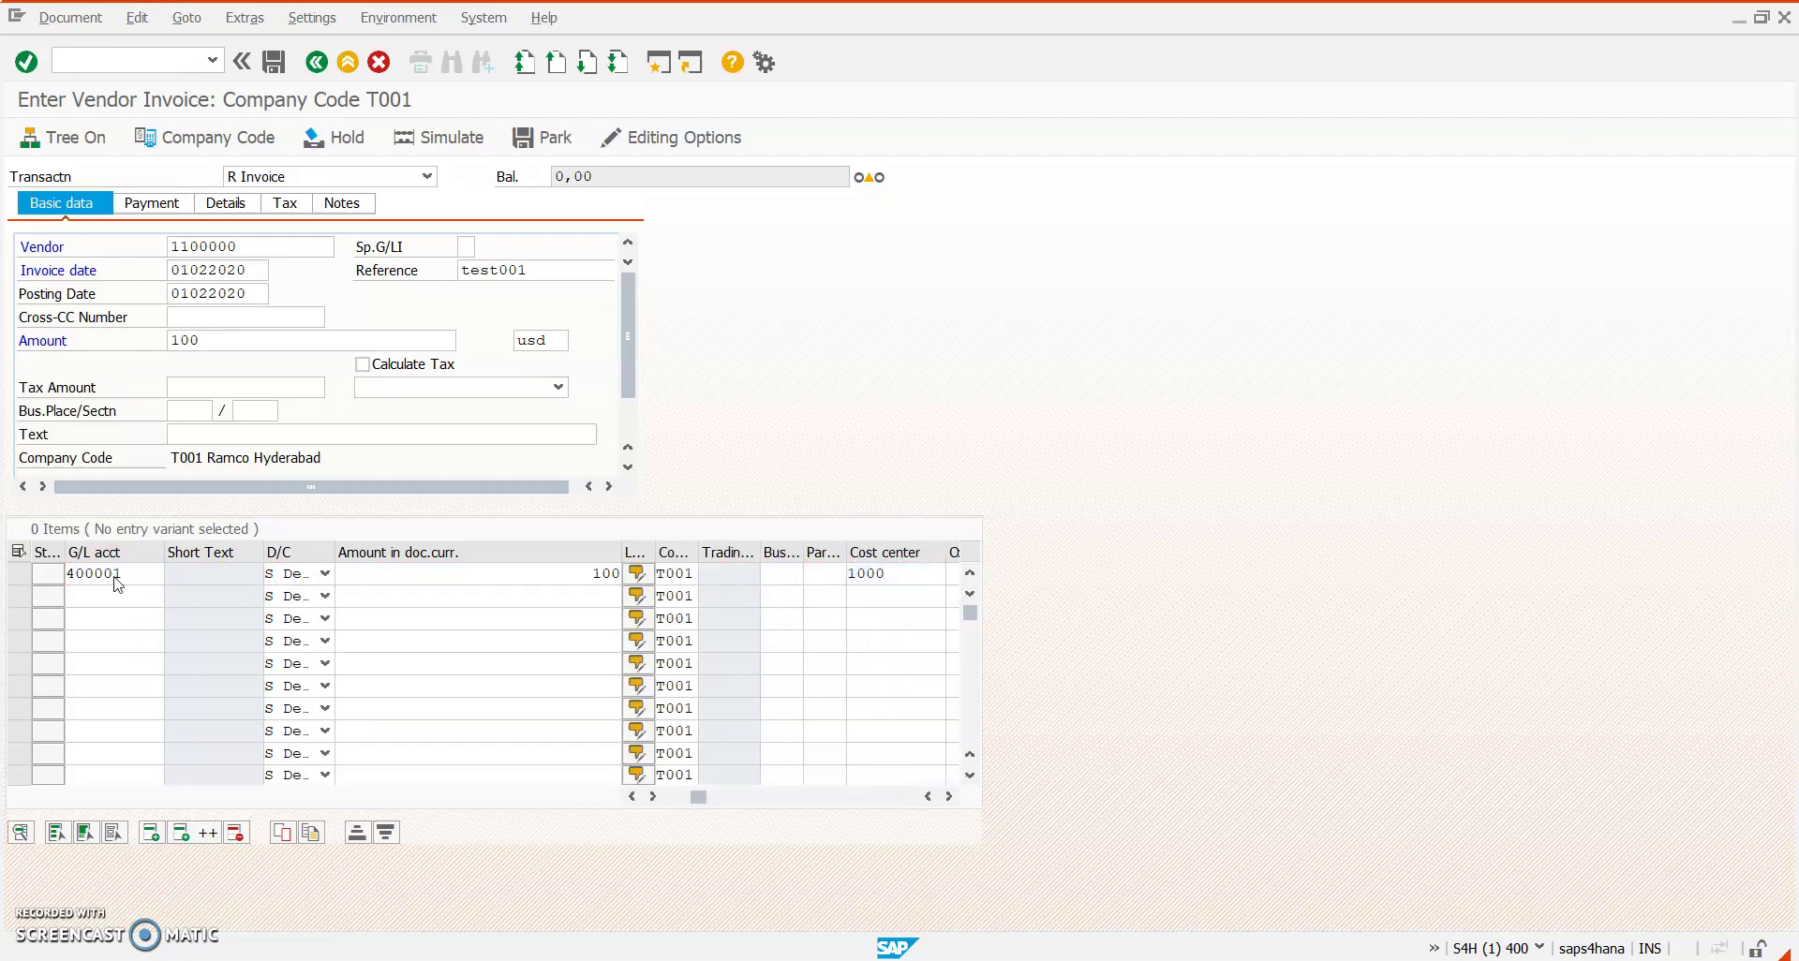
{"action": "key", "text": "Return"}
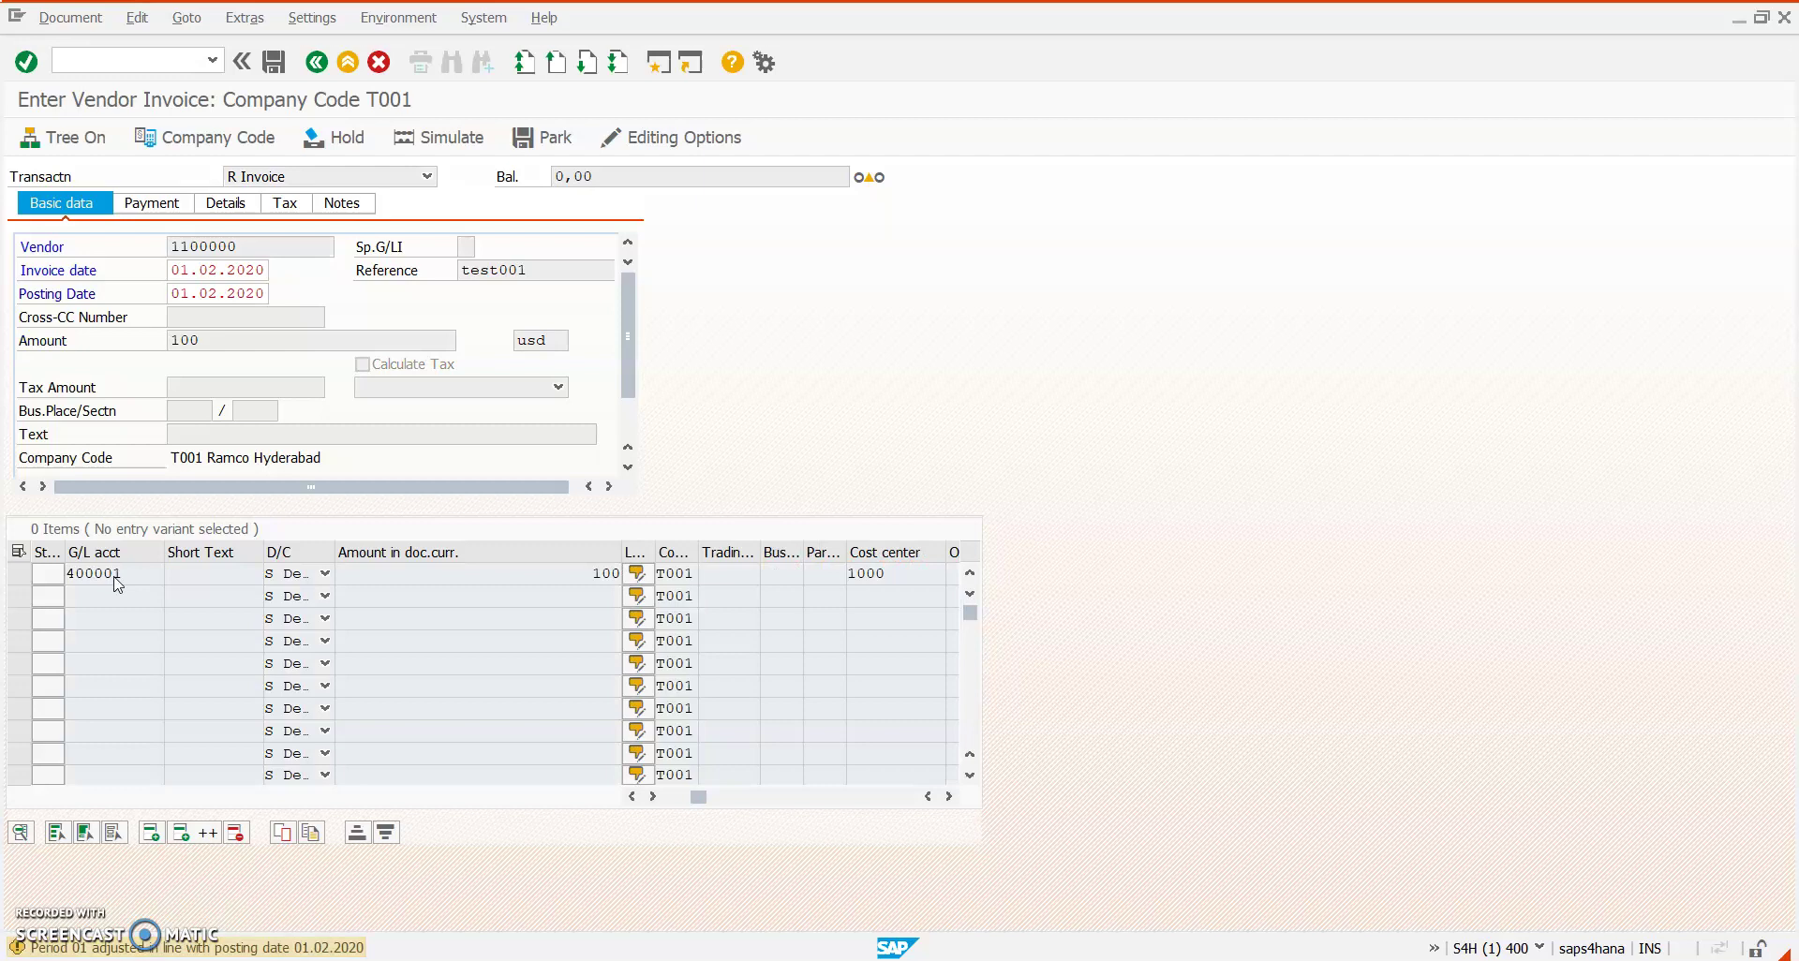
{"action": "key", "text": "Return"}
{"action": "key", "text": "Return"}
Check the exchange rate in the invoice's local currency data and post the invoice
{"action": "left_click", "coordinate": [362, 272]}
{"action": "left_click", "coordinate": [426, 202]}
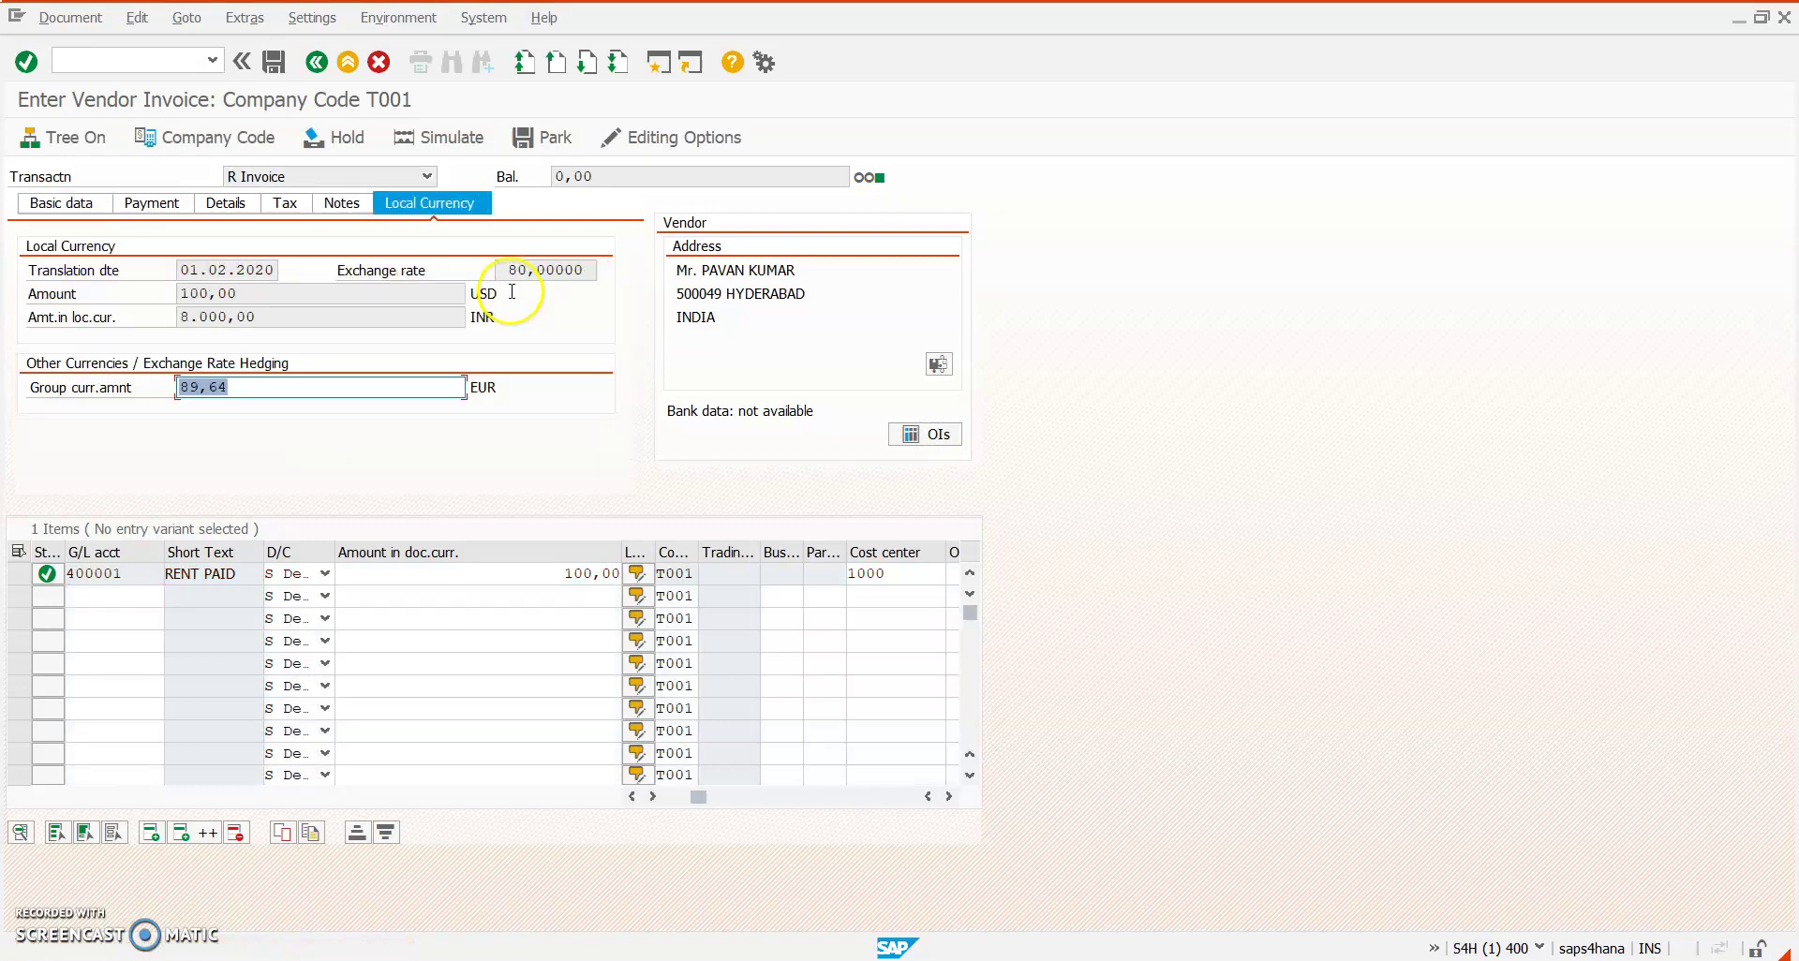
{"action": "left_click", "coordinate": [507, 270]}
{"action": "left_click_drag", "start_coordinate": [507, 270], "coordinate": [587, 270]}
{"action": "left_click", "coordinate": [587, 270]}
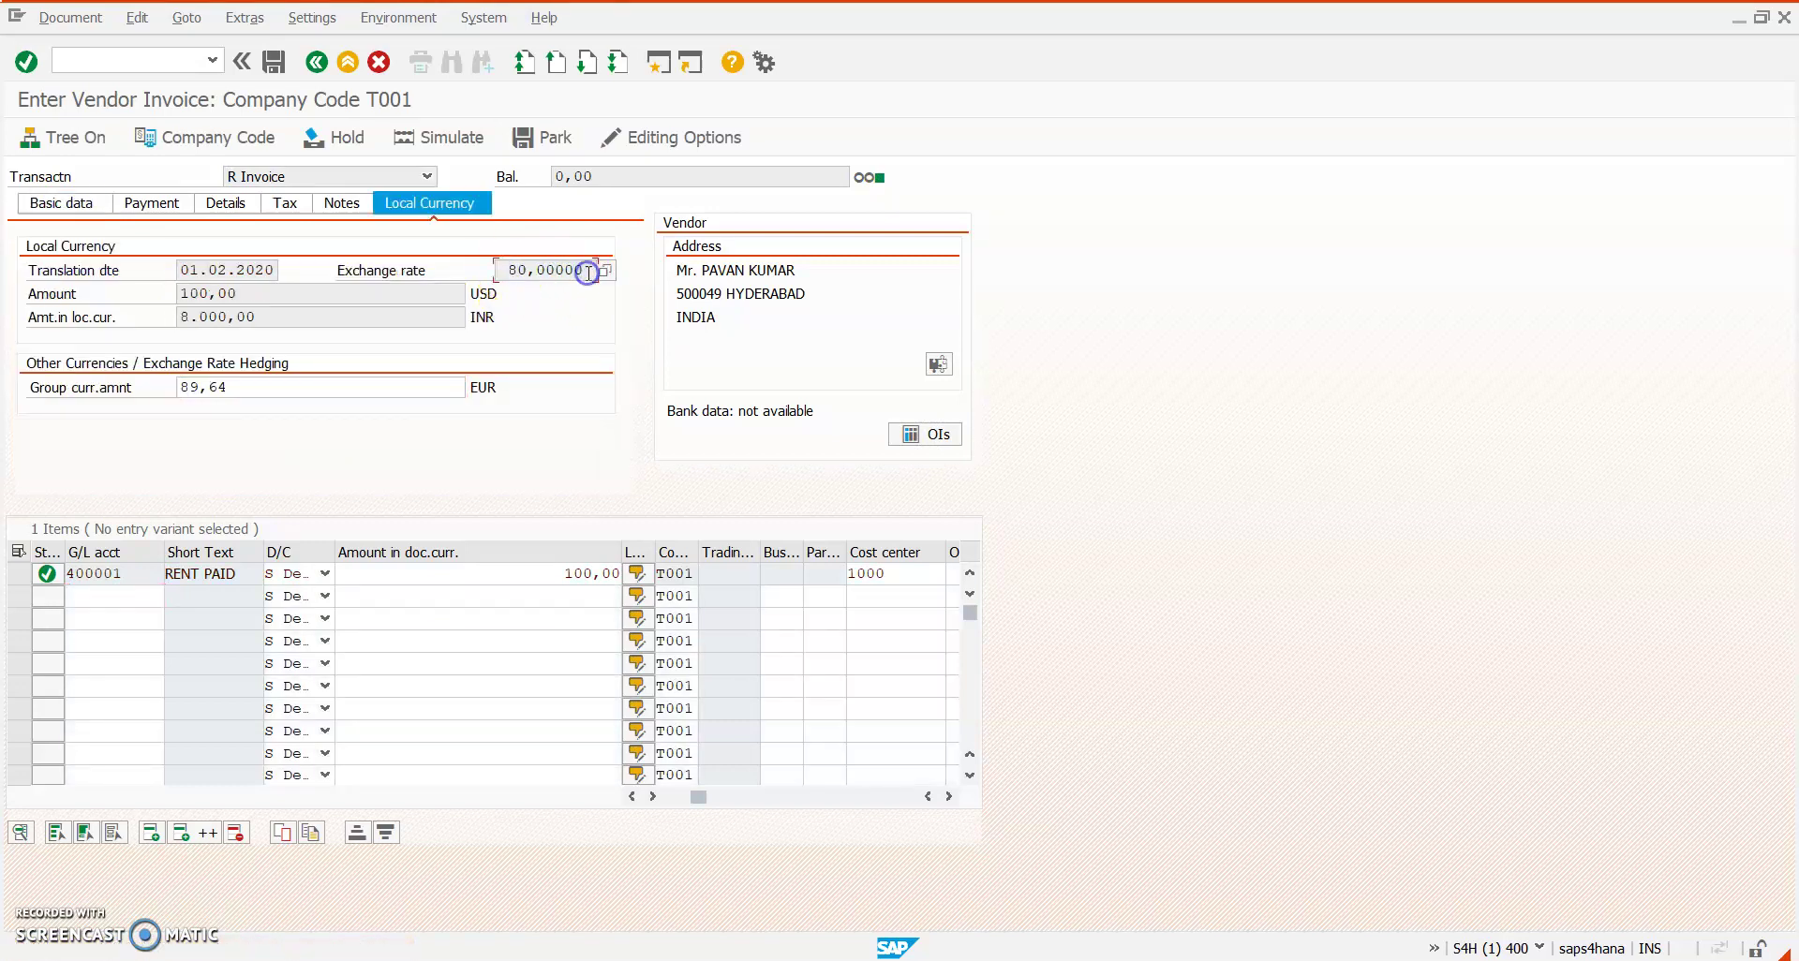
{"action": "left_click", "coordinate": [274, 62]}
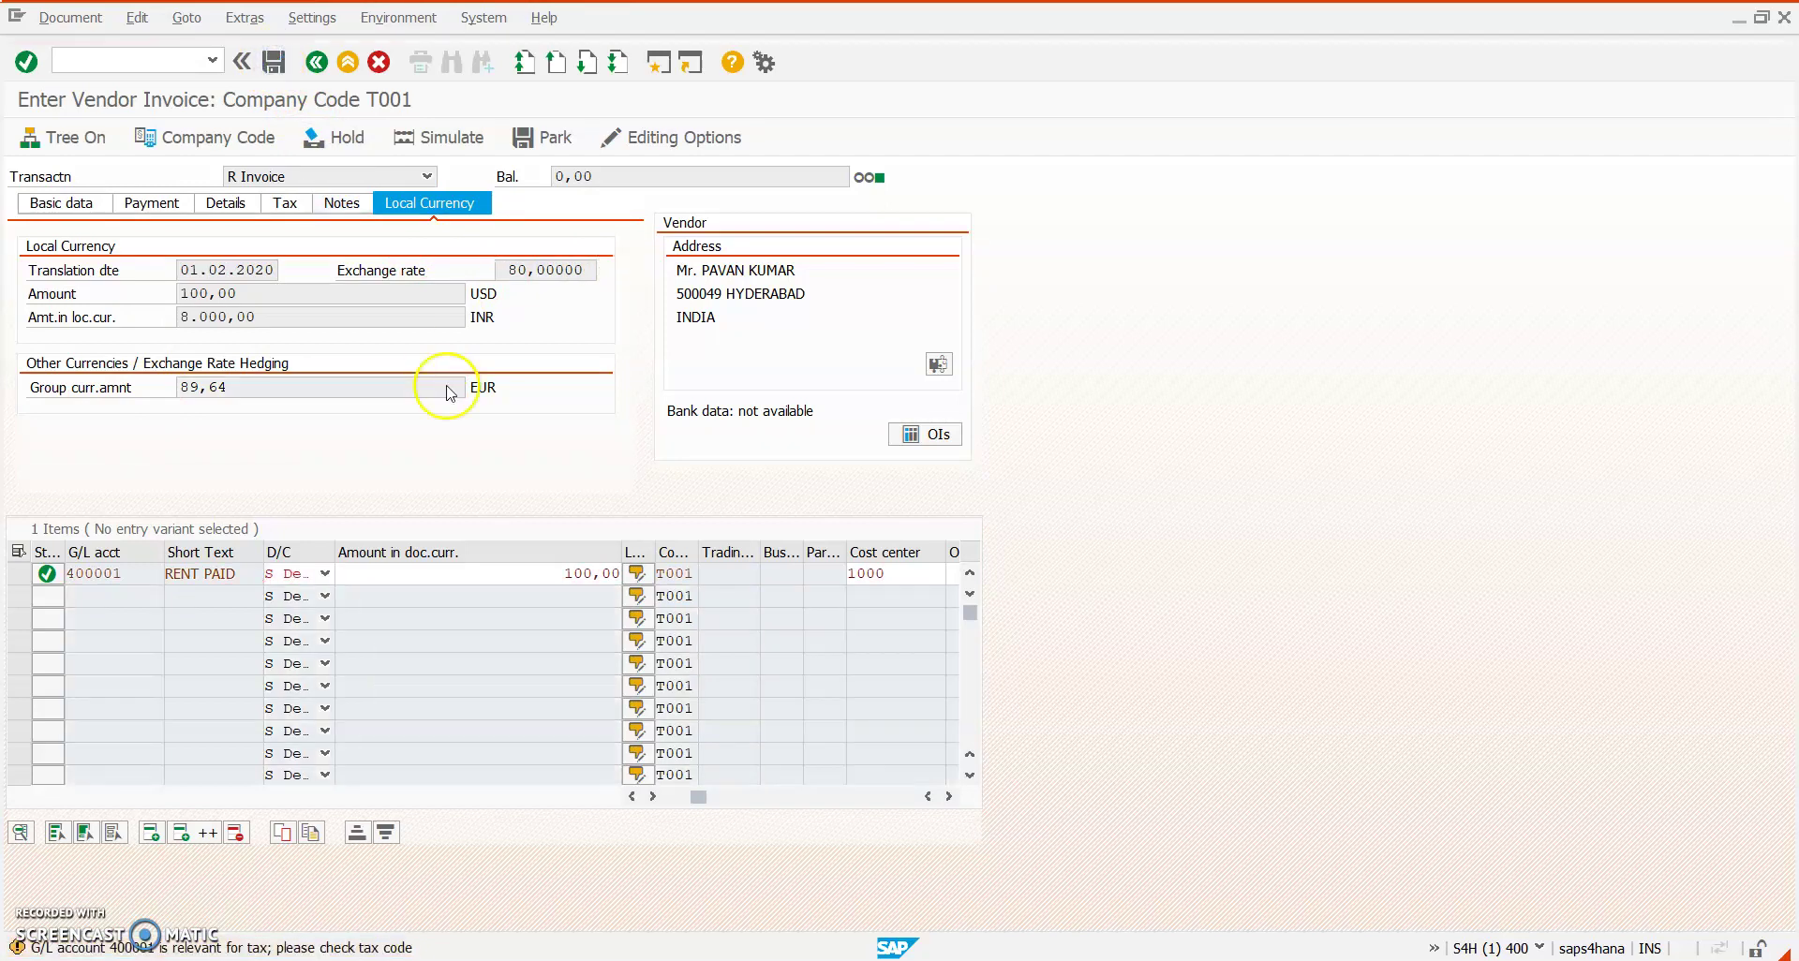
Open transaction FAGL_FCV and enter company code T001, valuation key date 29.02.2020 and valuation area Z1
{"action": "left_click", "coordinate": [146, 58]}
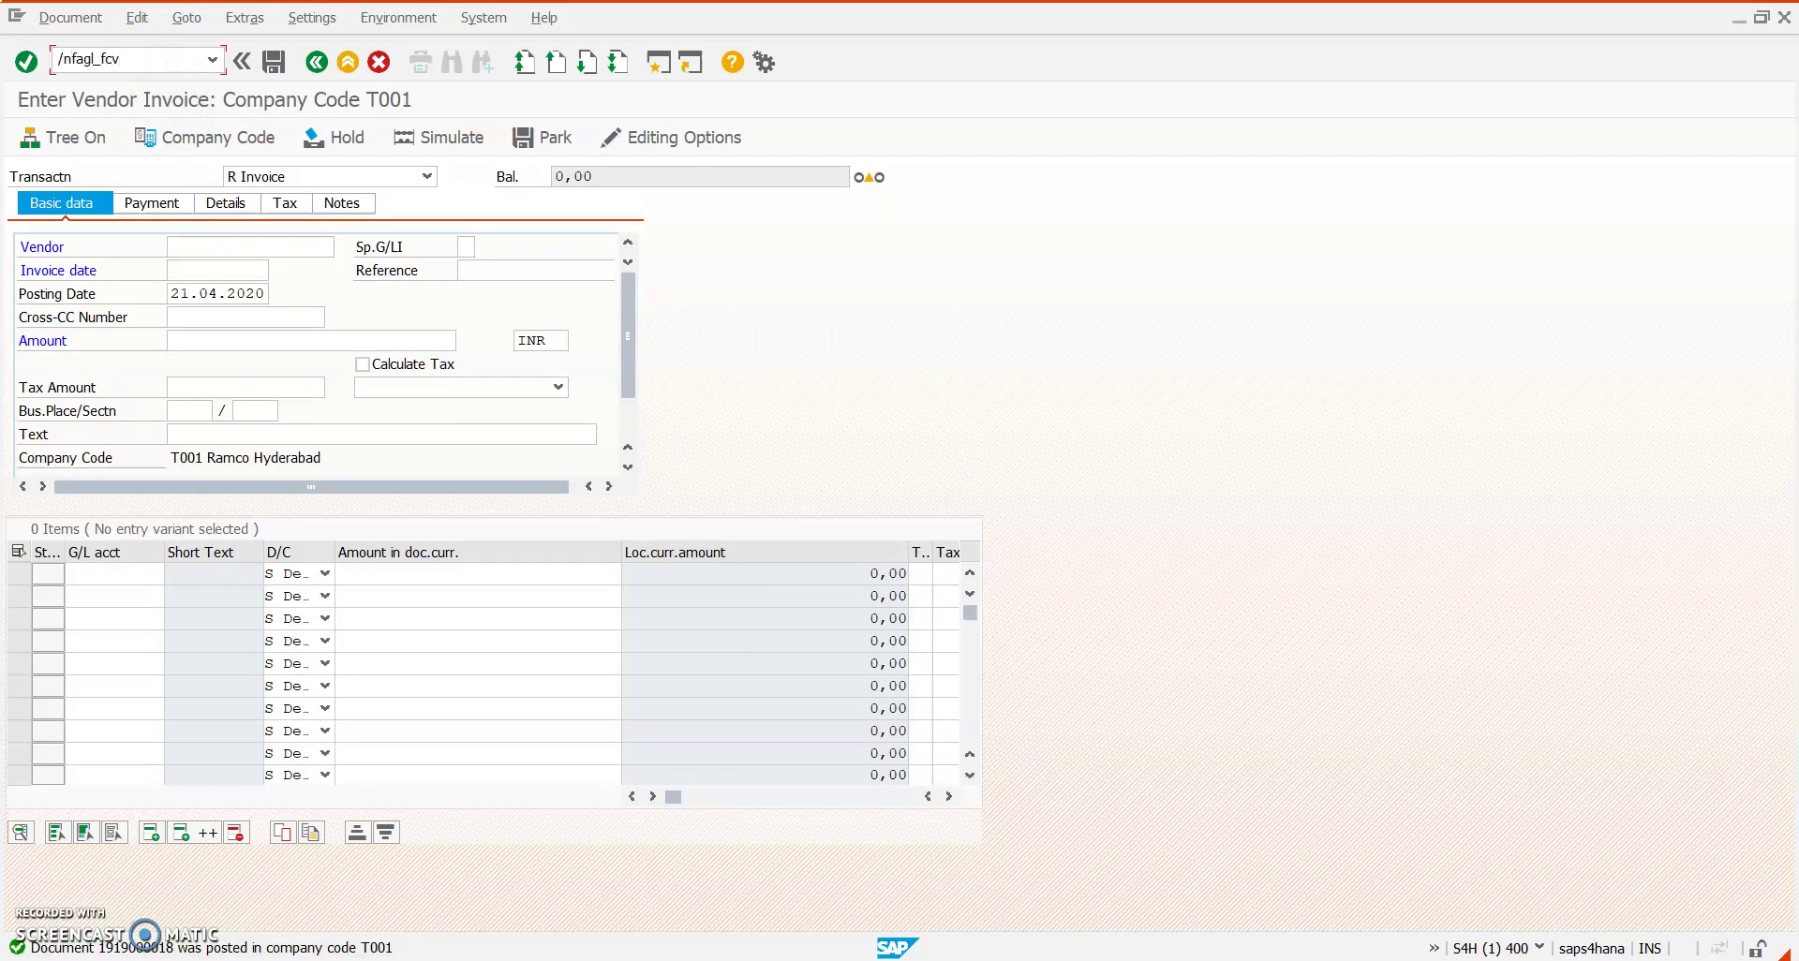
{"action": "key", "text": "Return"}
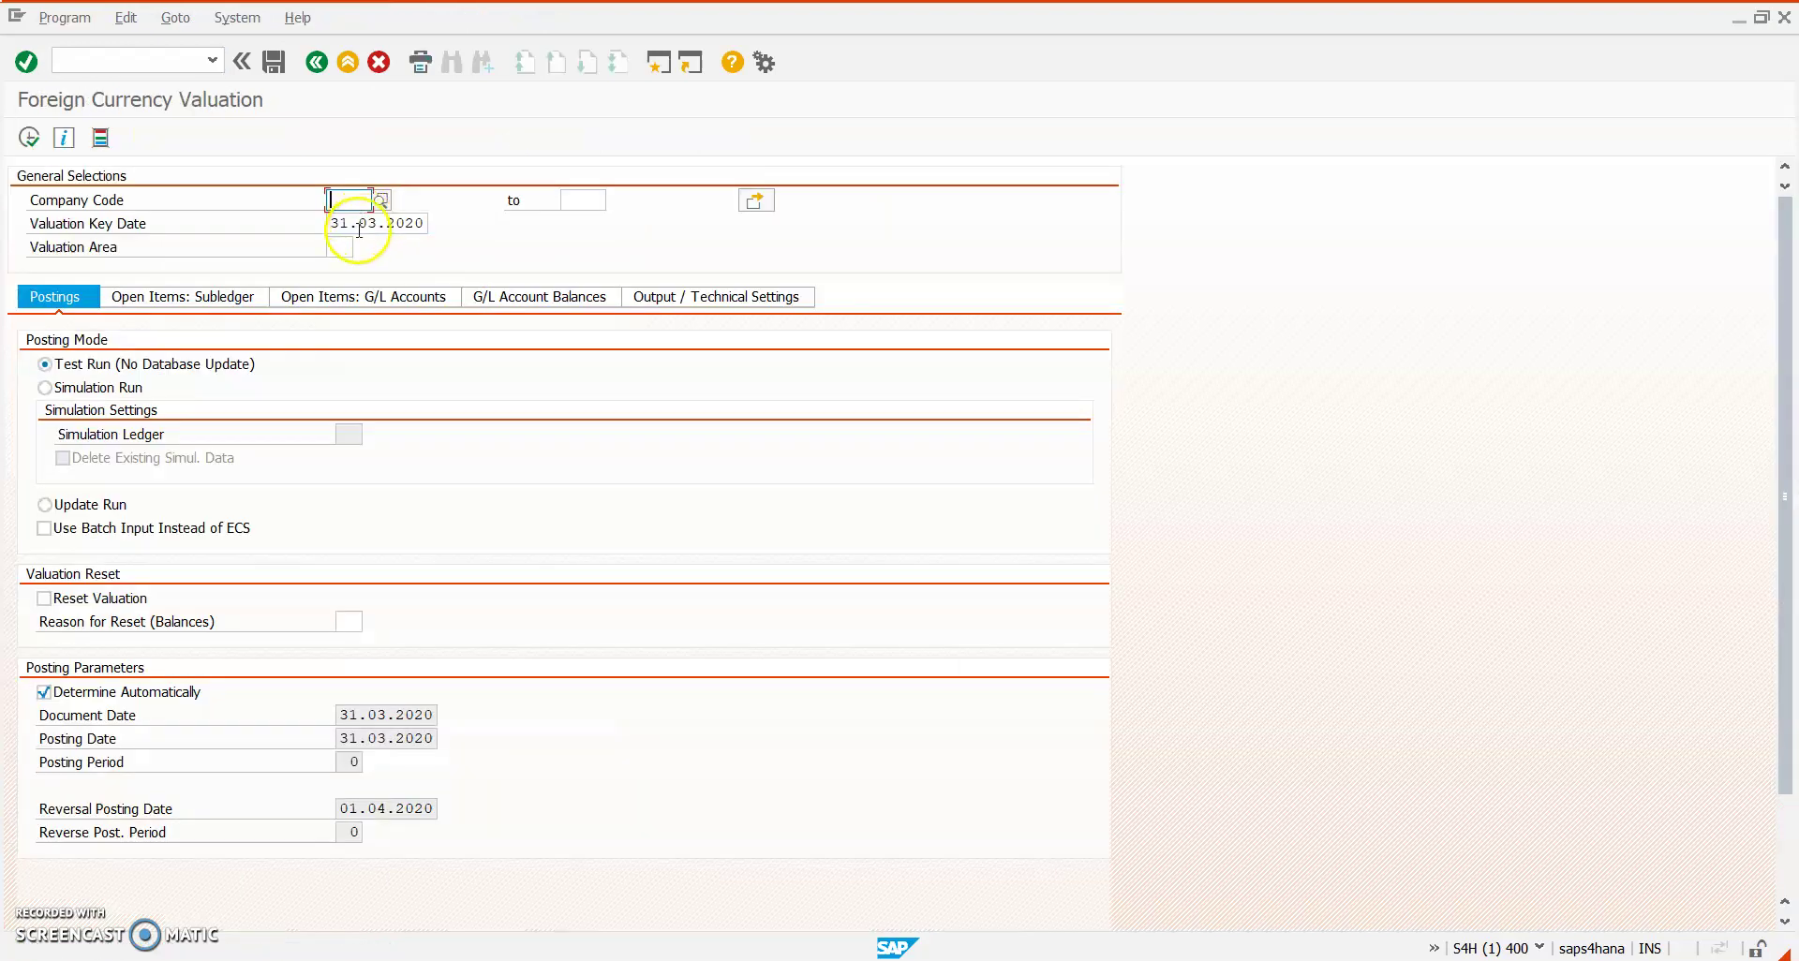
{"action": "type", "text": "L001"}
{"action": "key", "text": "Tab"}
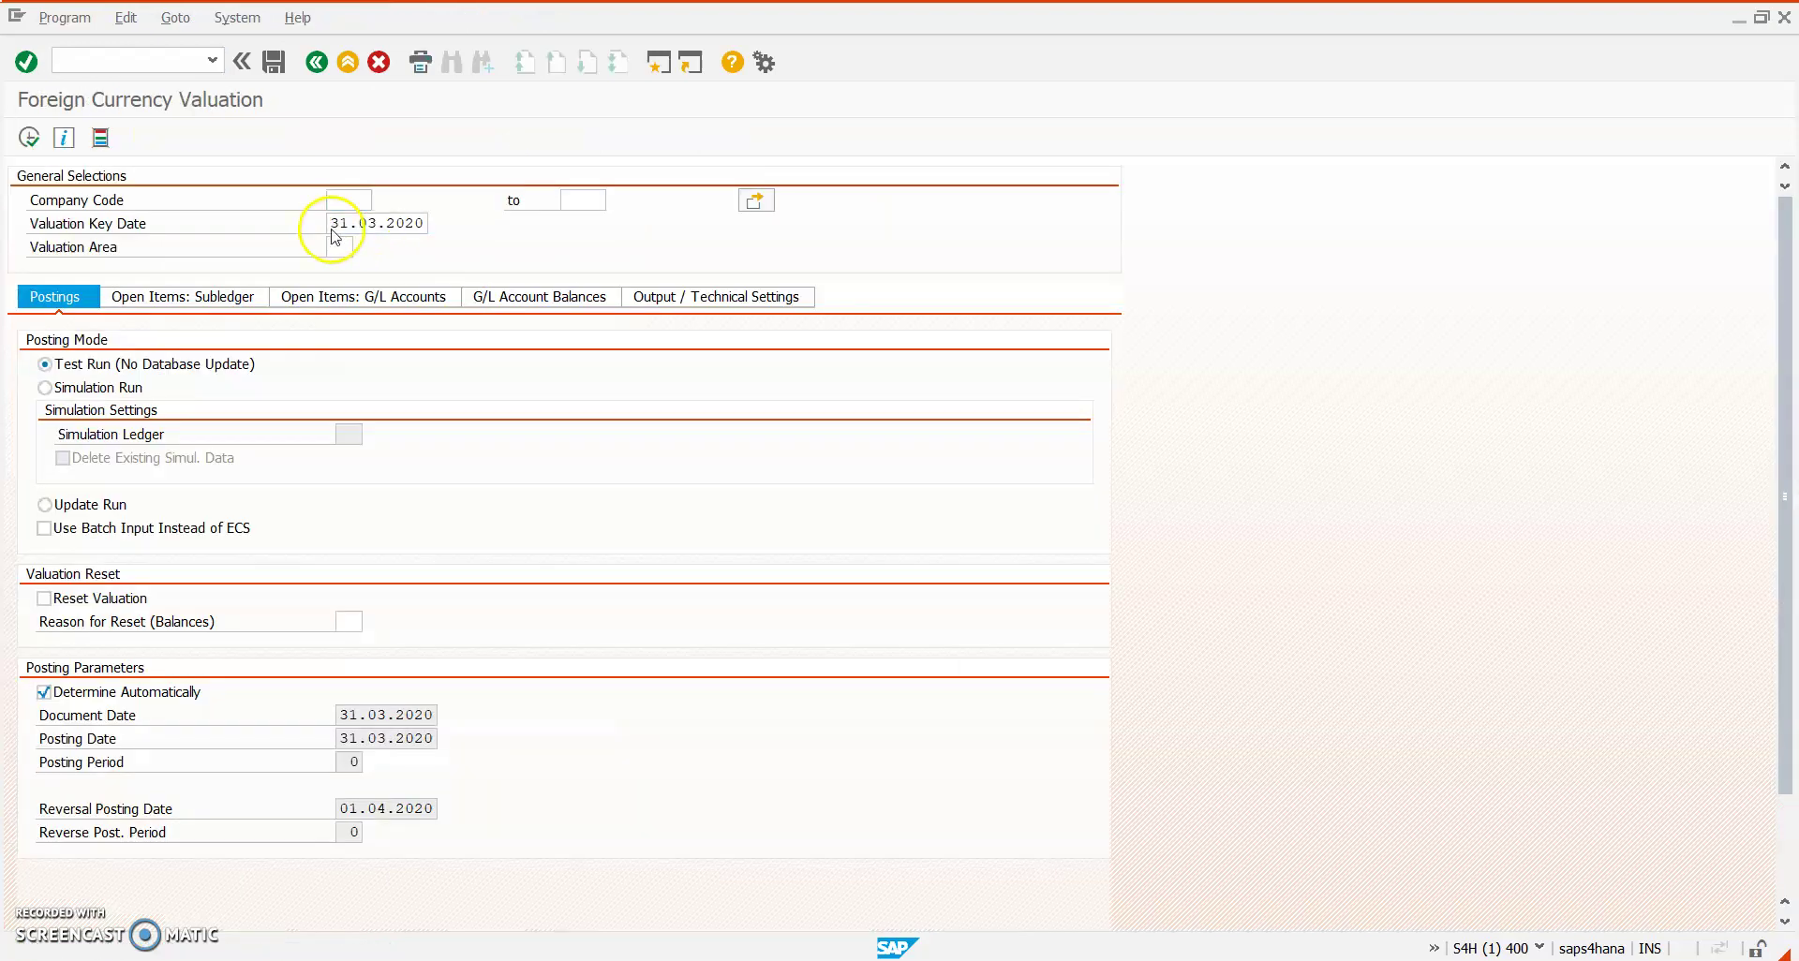
{"action": "key", "text": "Tab"}
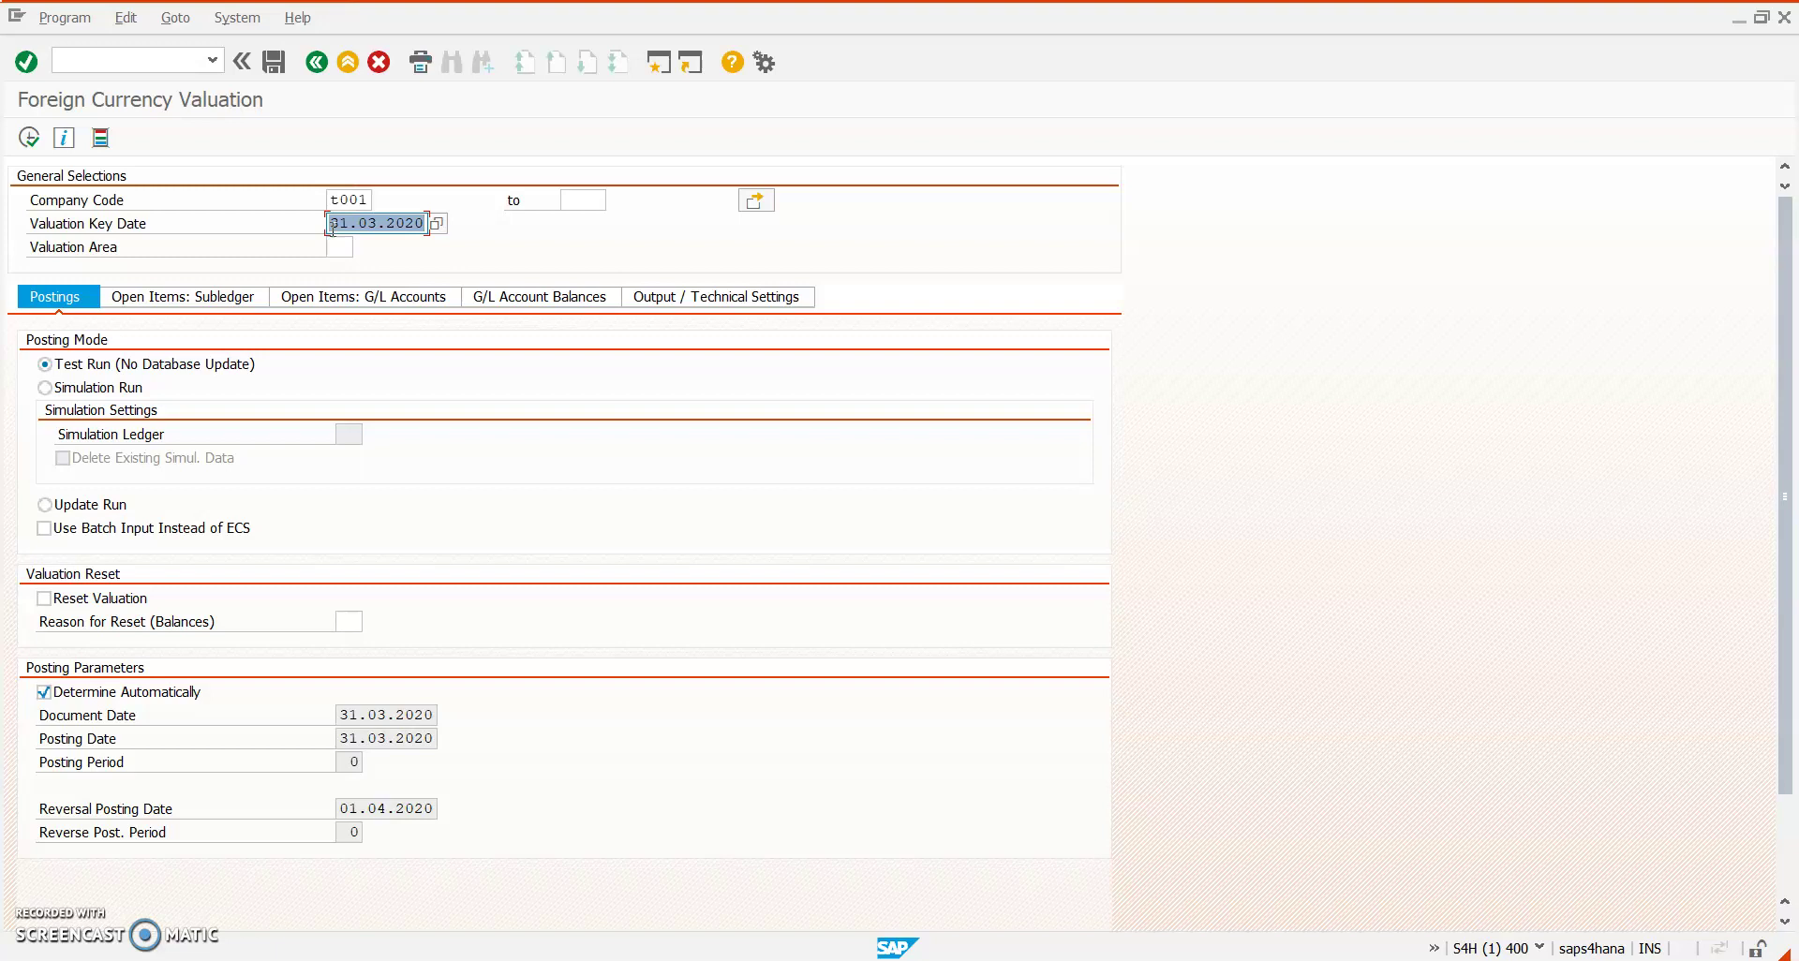
{"action": "type", "text": "29022020"}
{"action": "key", "text": "Tab"}
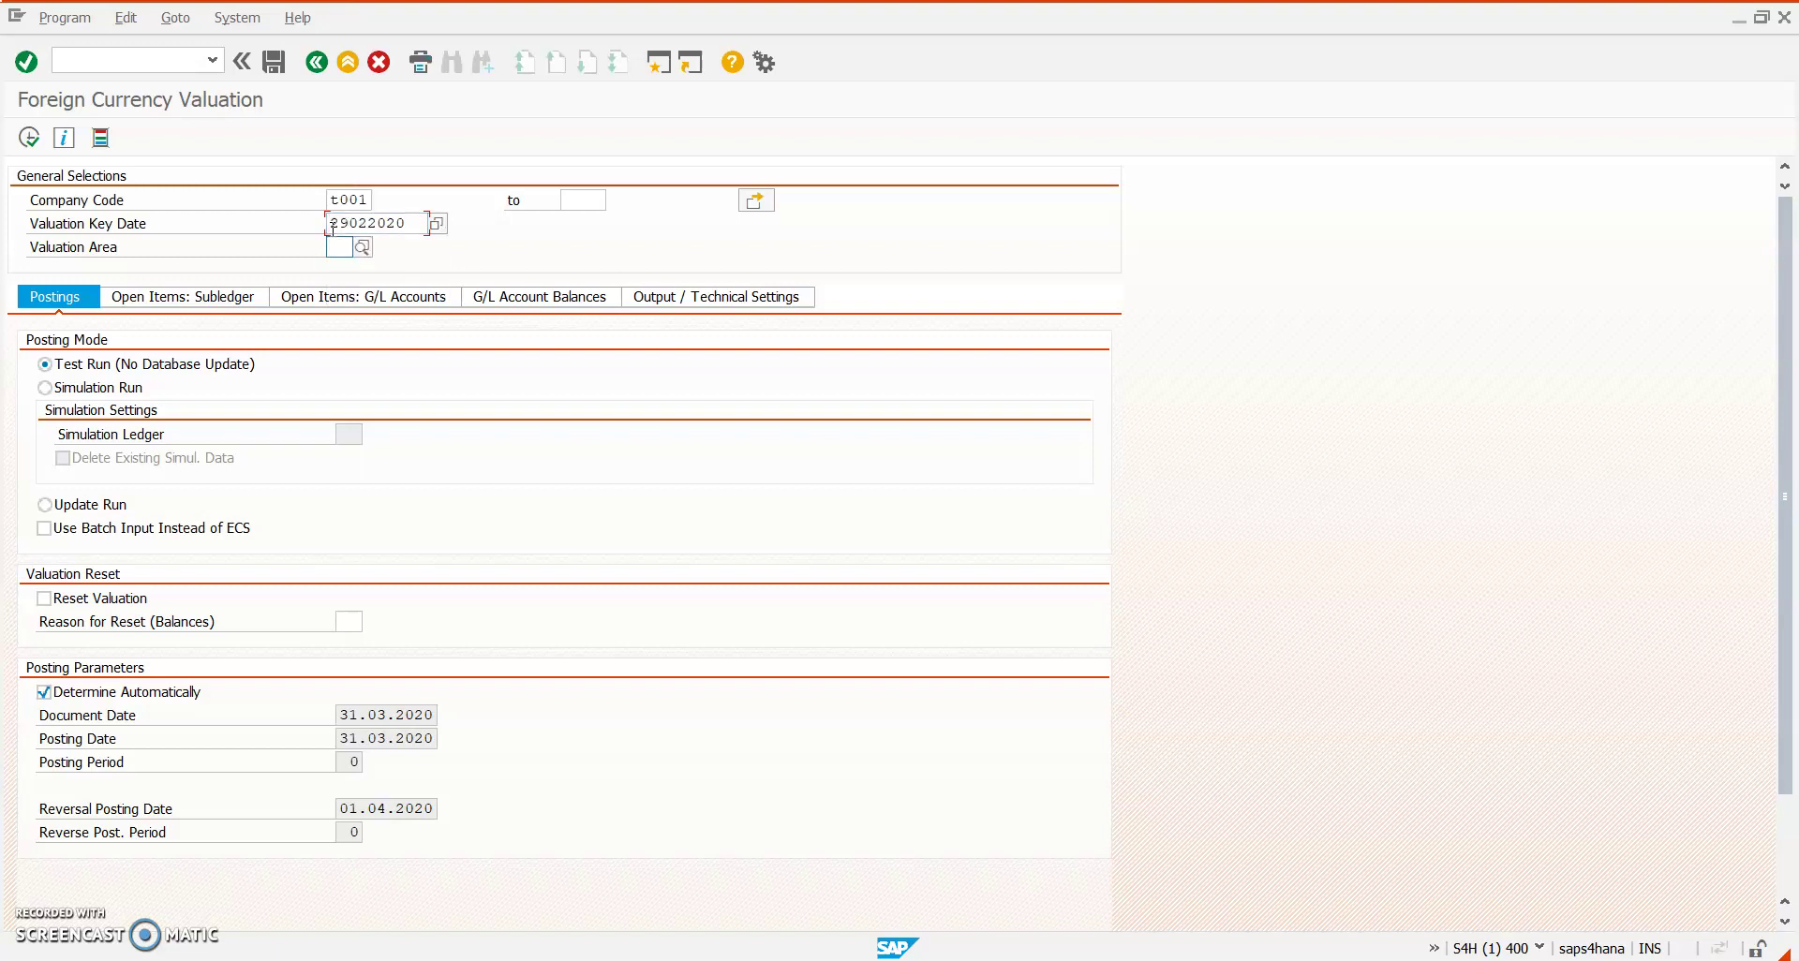
{"action": "key", "text": "Down"}
{"action": "key", "text": "Return"}
Review the Simulation Run and Update Run posting modes and set the mode back to Test Run
{"action": "left_click", "coordinate": [94, 387]}
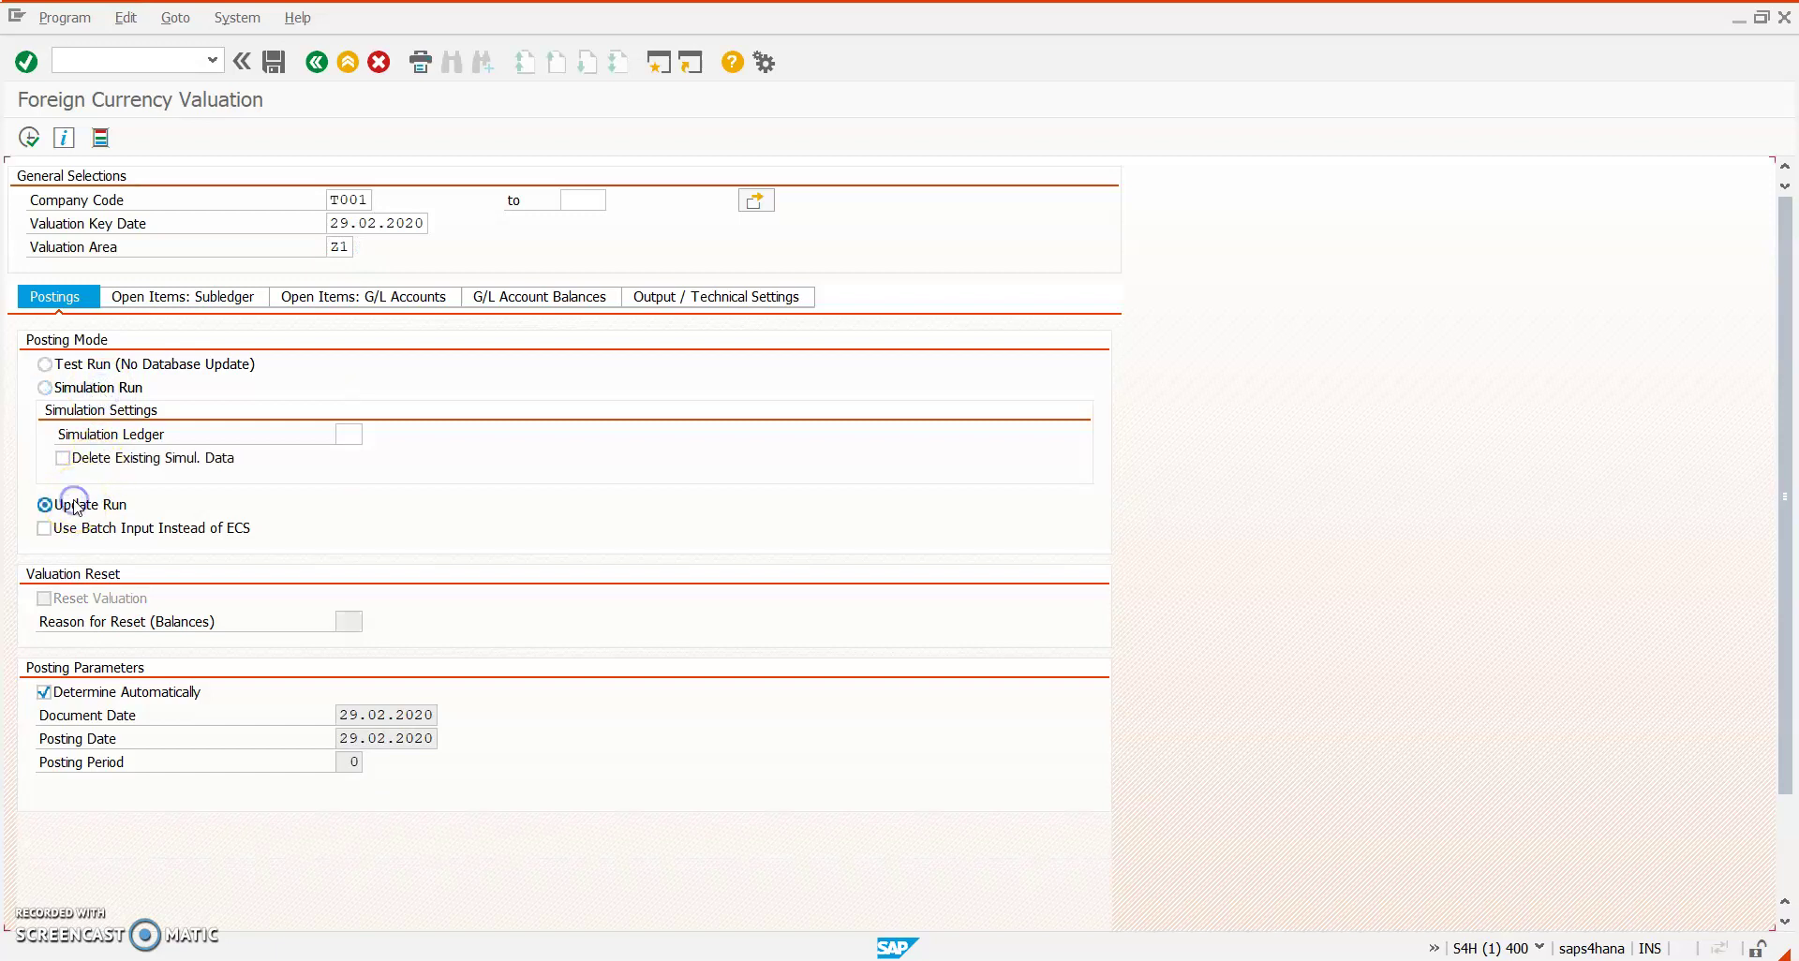
{"action": "left_click", "coordinate": [75, 364]}
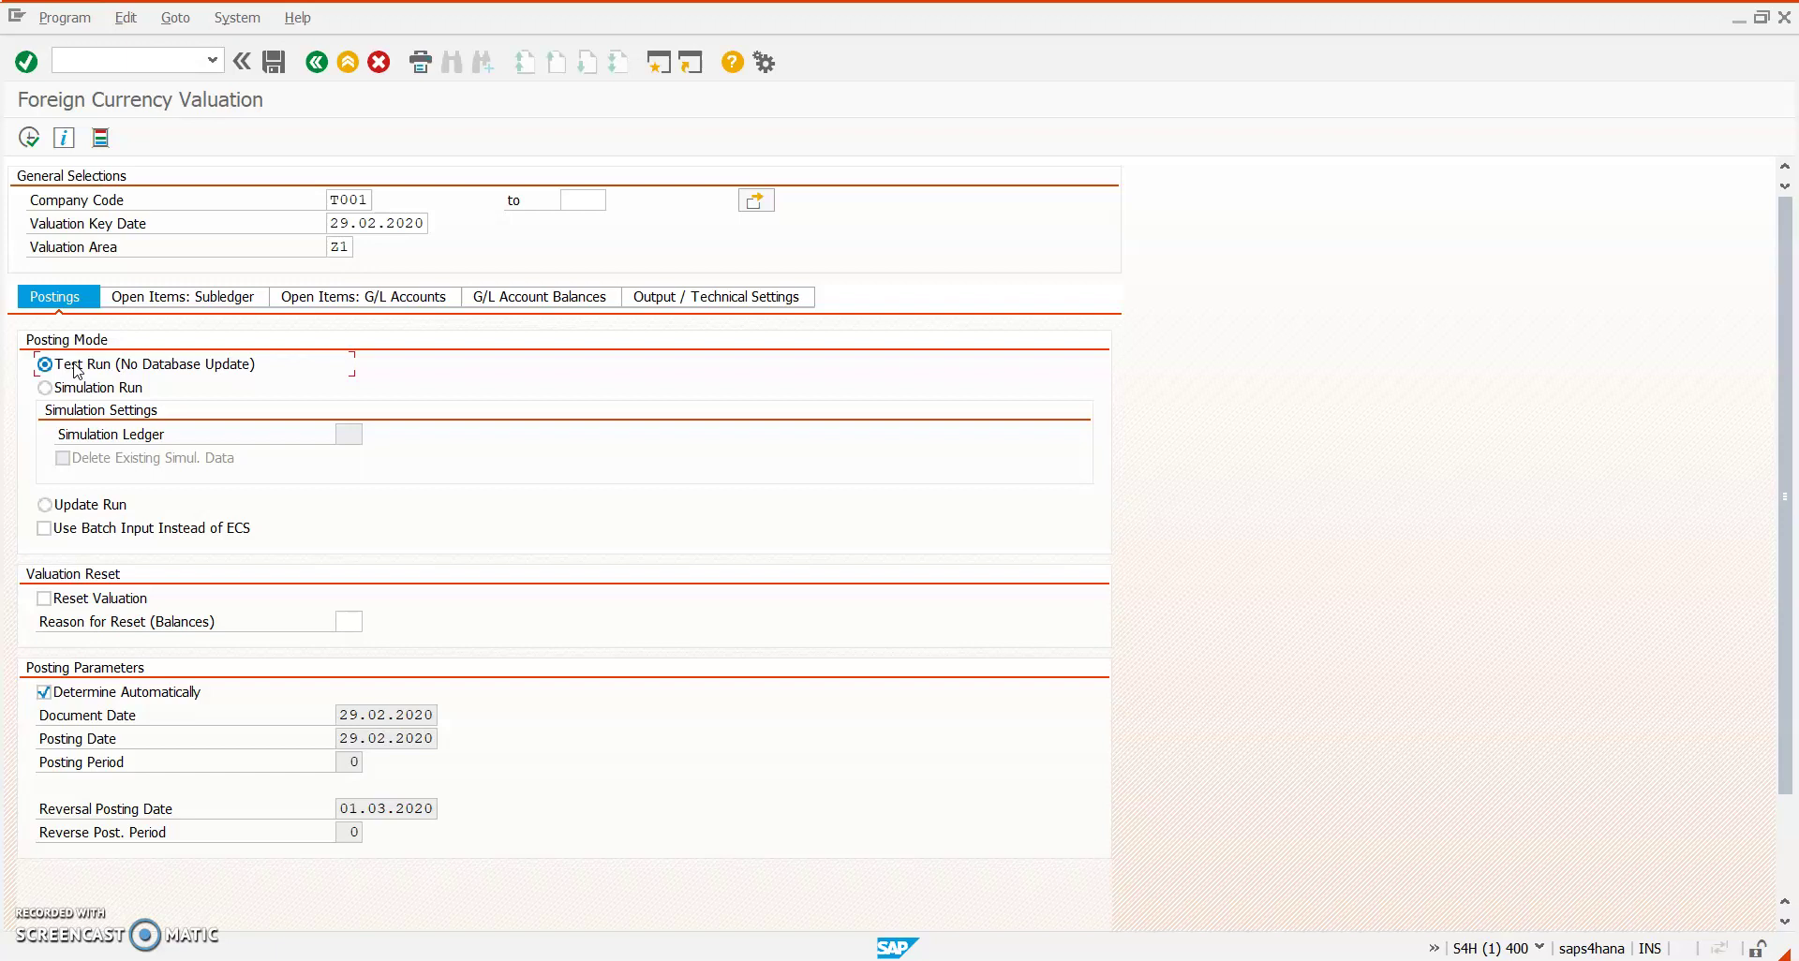
{"action": "left_click", "coordinate": [183, 298]}
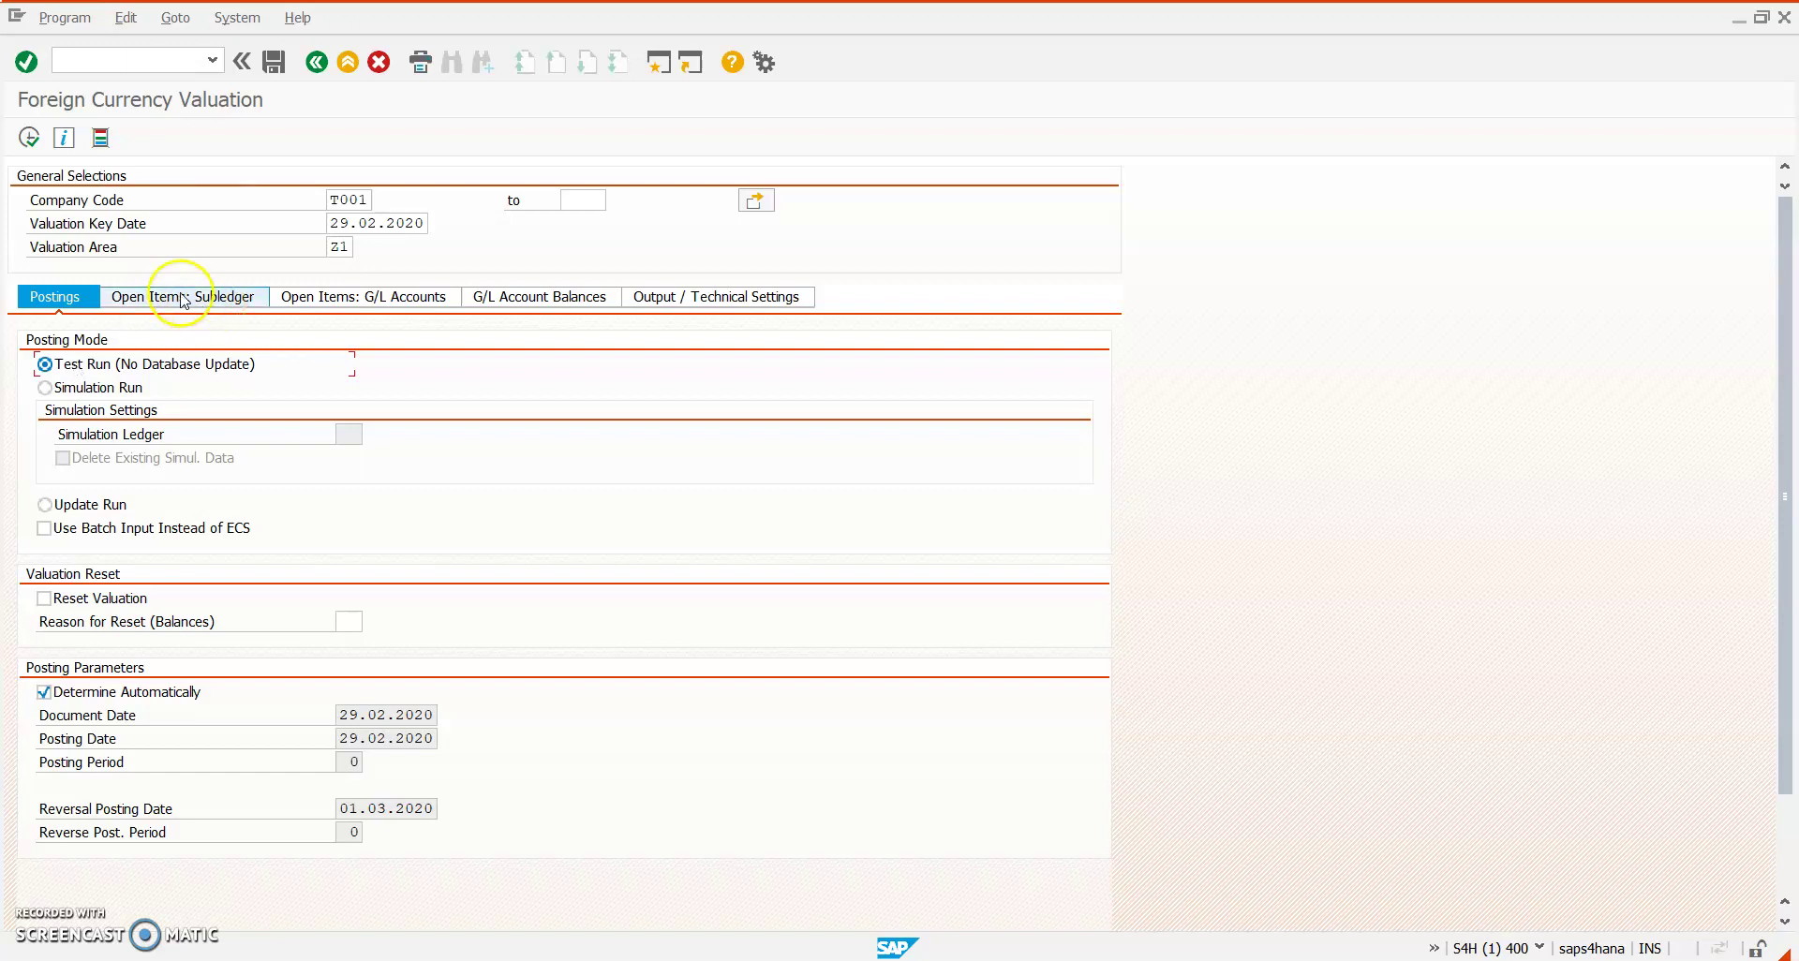
{"action": "left_click", "coordinate": [136, 371]}
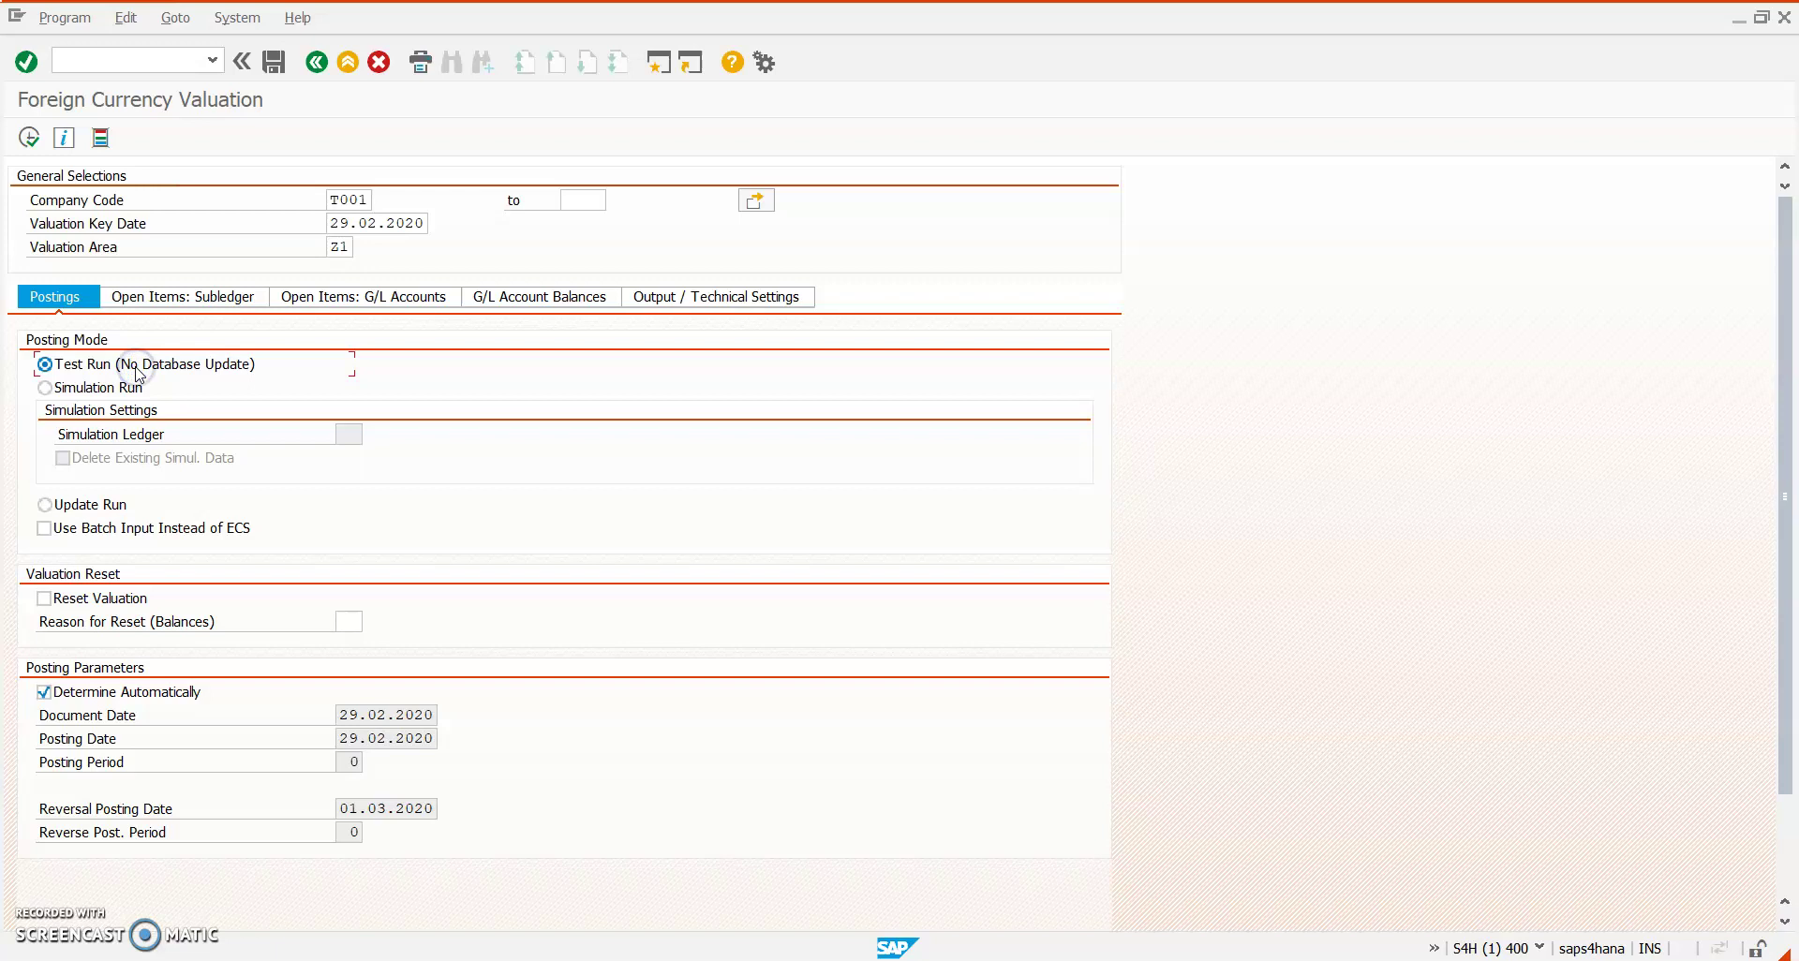
Enable Valuate Vendors for the subledger open items and restrict the selection to the invoice's vendor
{"action": "left_click", "coordinate": [154, 306]}
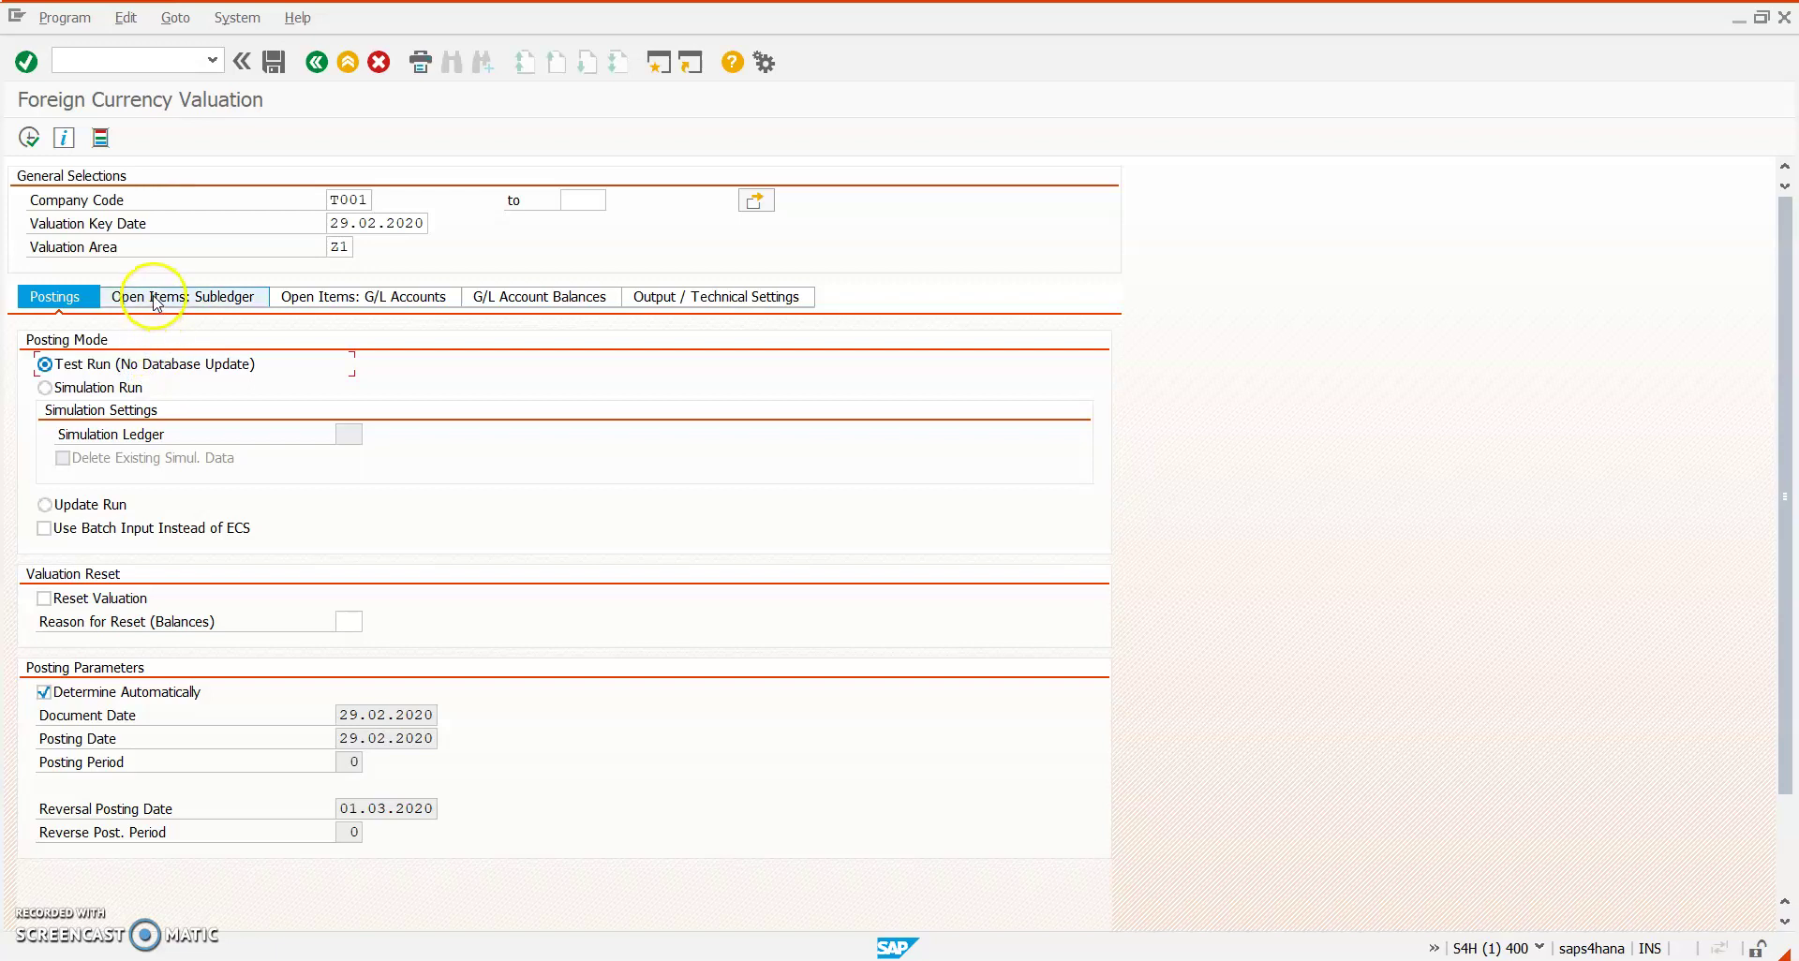
{"action": "left_click", "coordinate": [113, 363]}
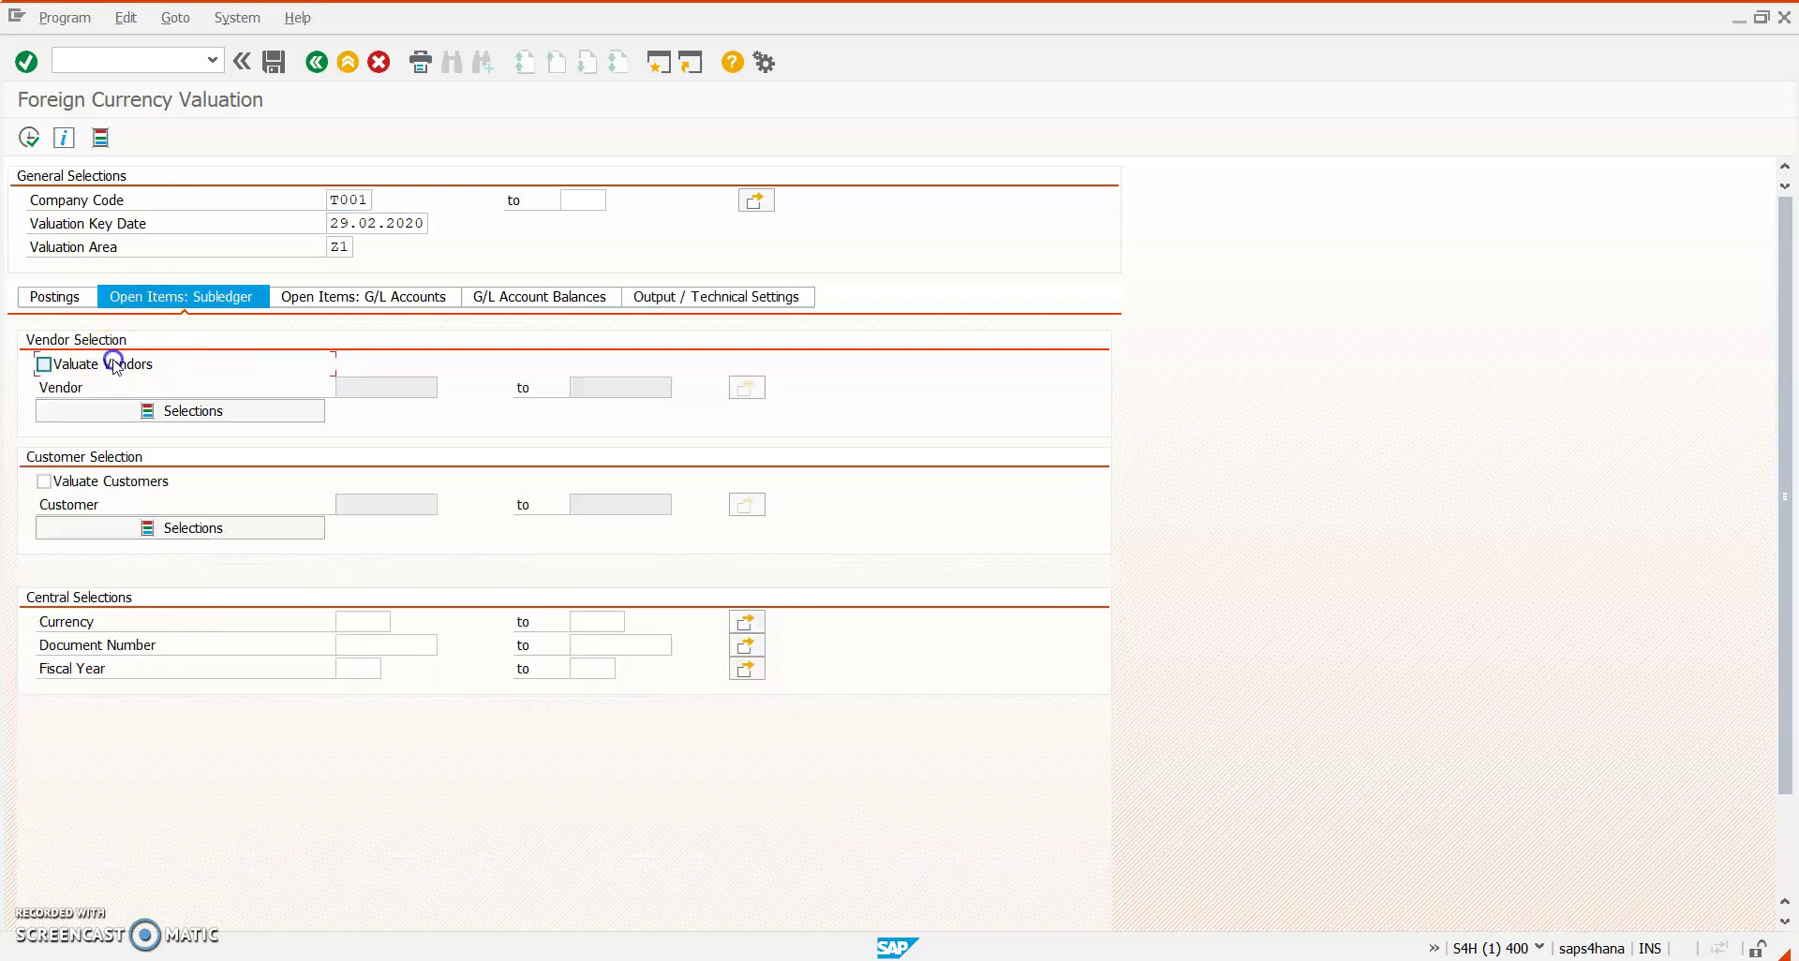
{"action": "left_click", "coordinate": [396, 387]}
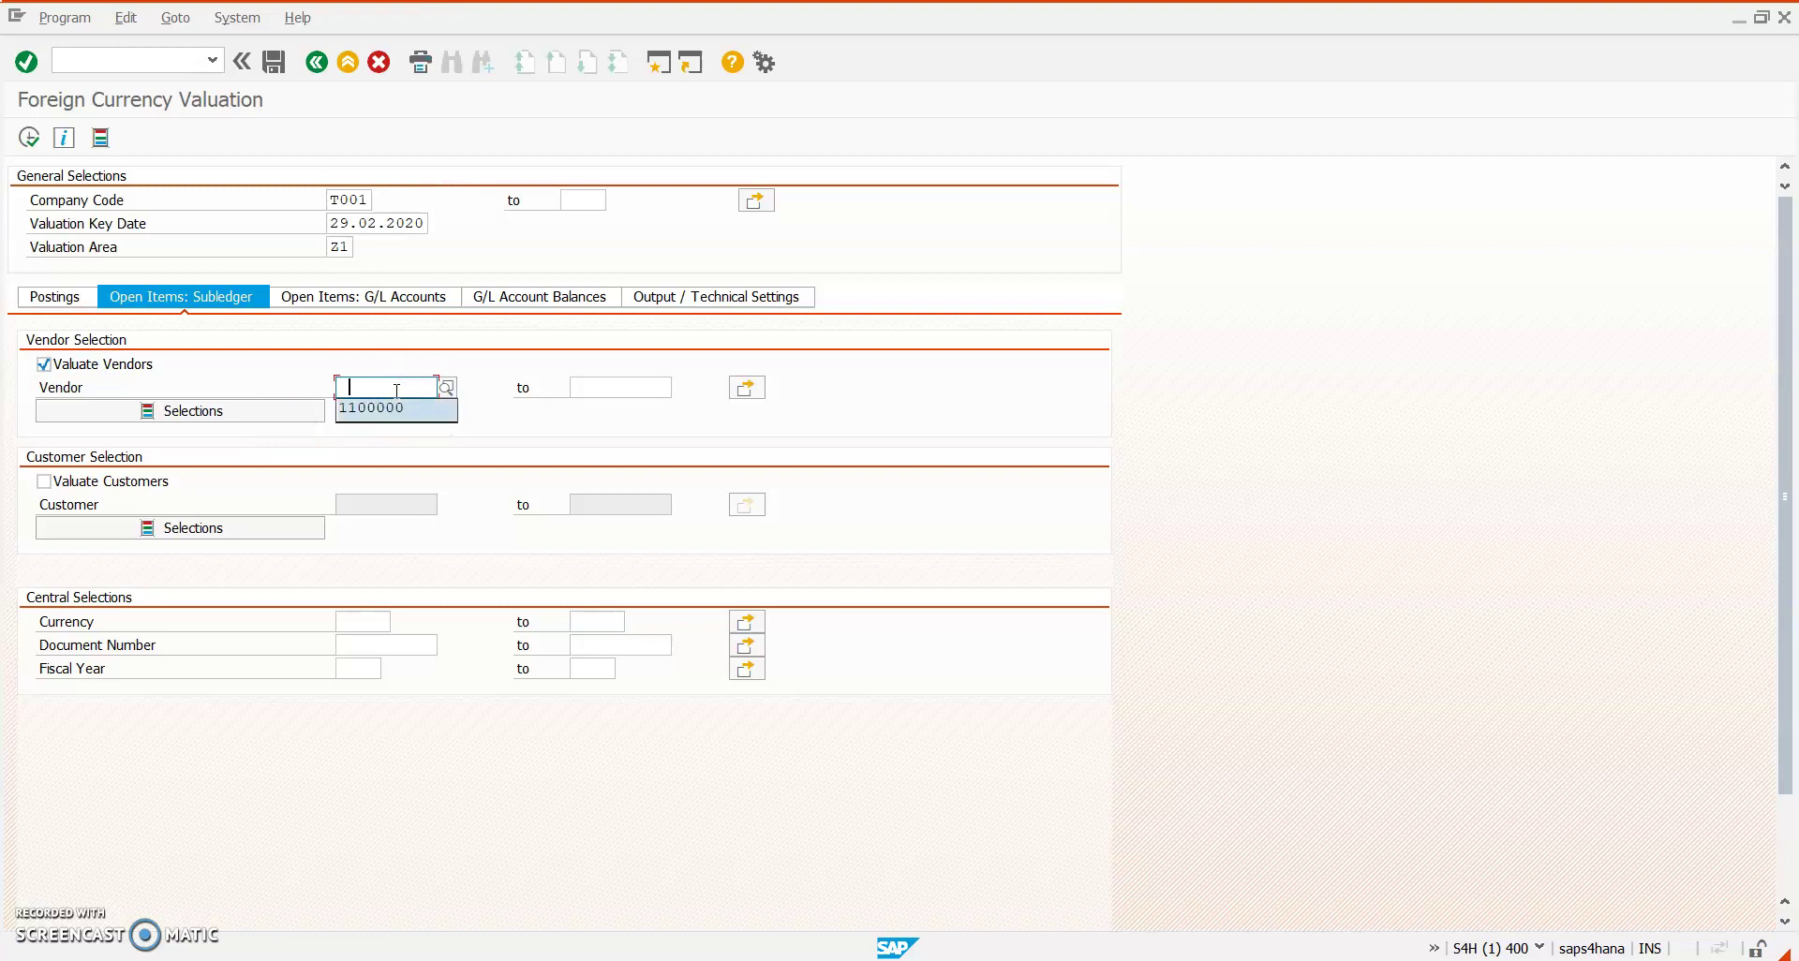
{"action": "key", "text": "Return"}
{"action": "left_click", "coordinate": [395, 387]}
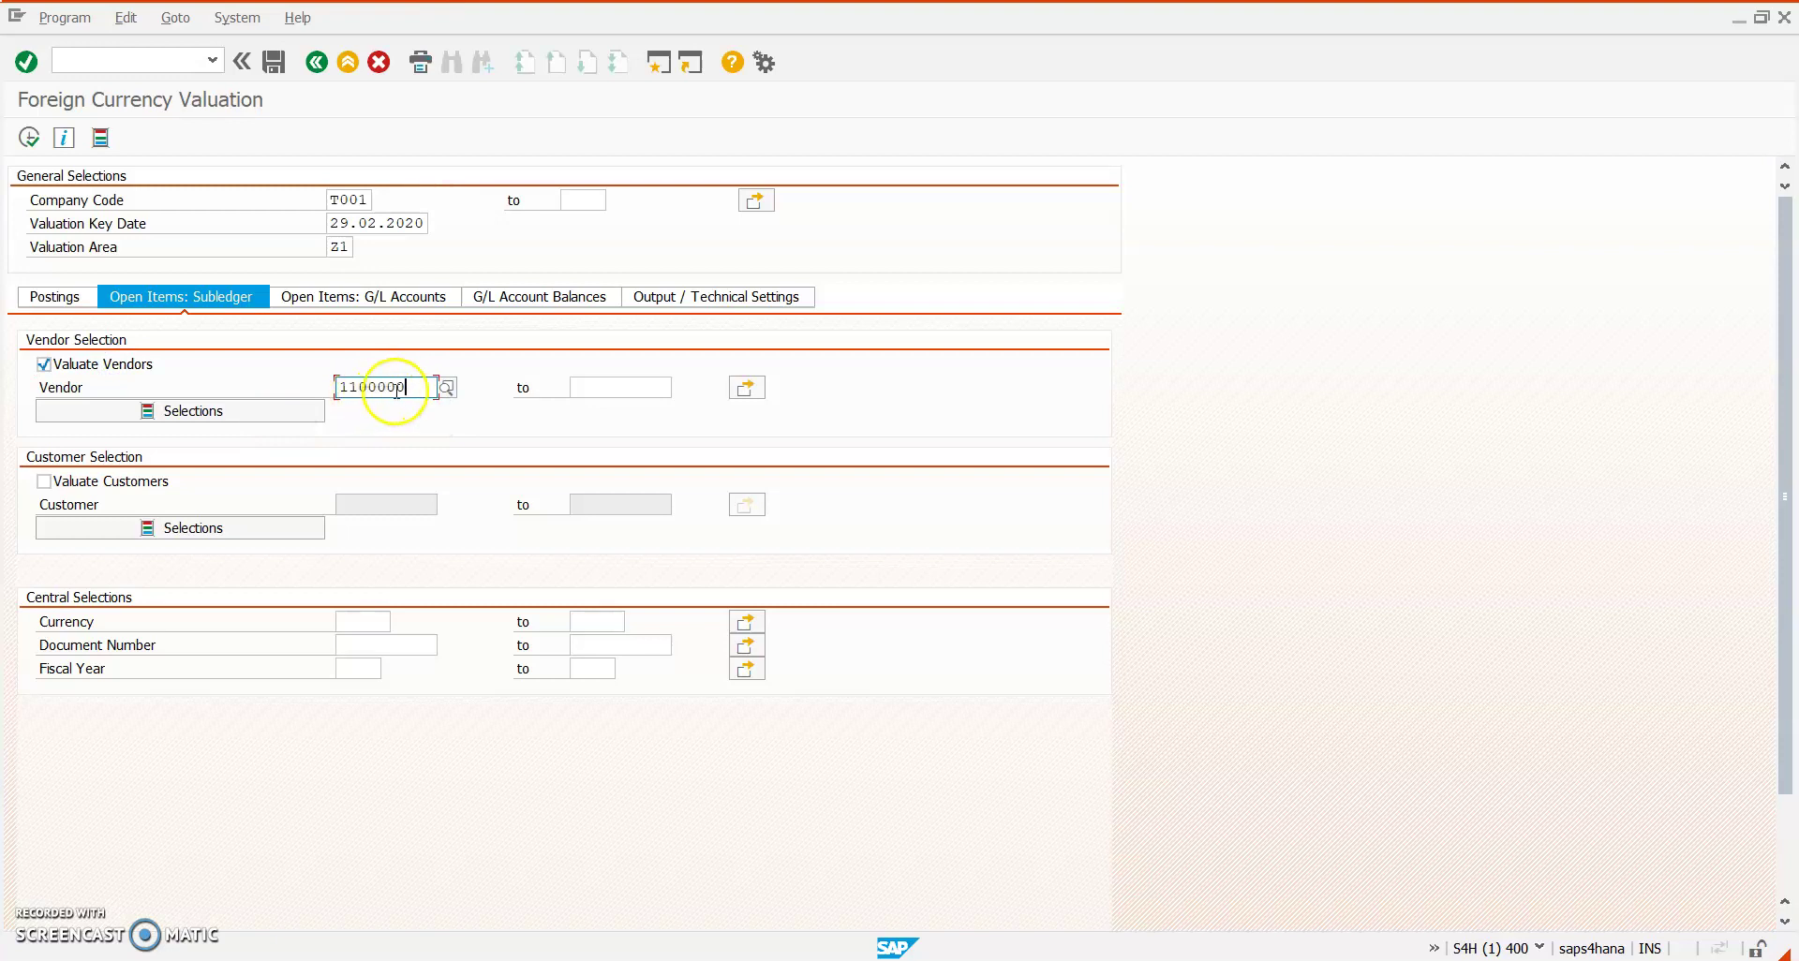
Execute the valuation as a test run, examine its proposed valuation and reversal postings, and return to the selection screen
{"action": "left_click", "coordinate": [66, 307]}
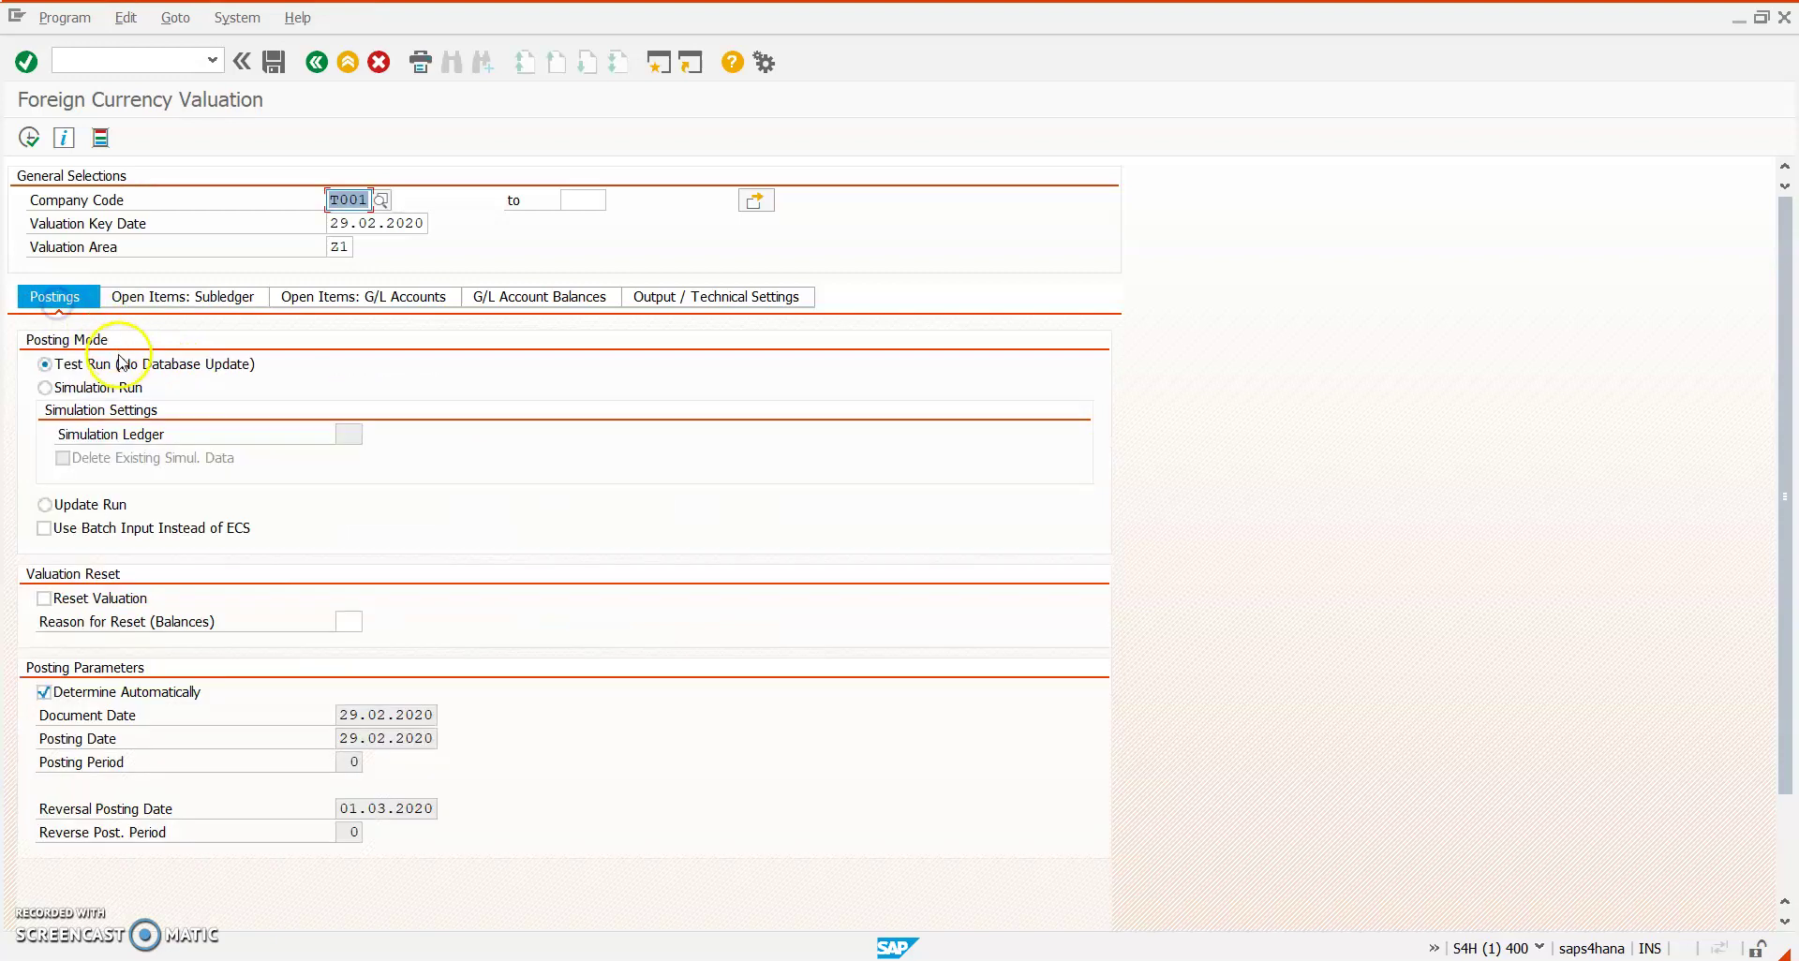
{"action": "left_click", "coordinate": [29, 138]}
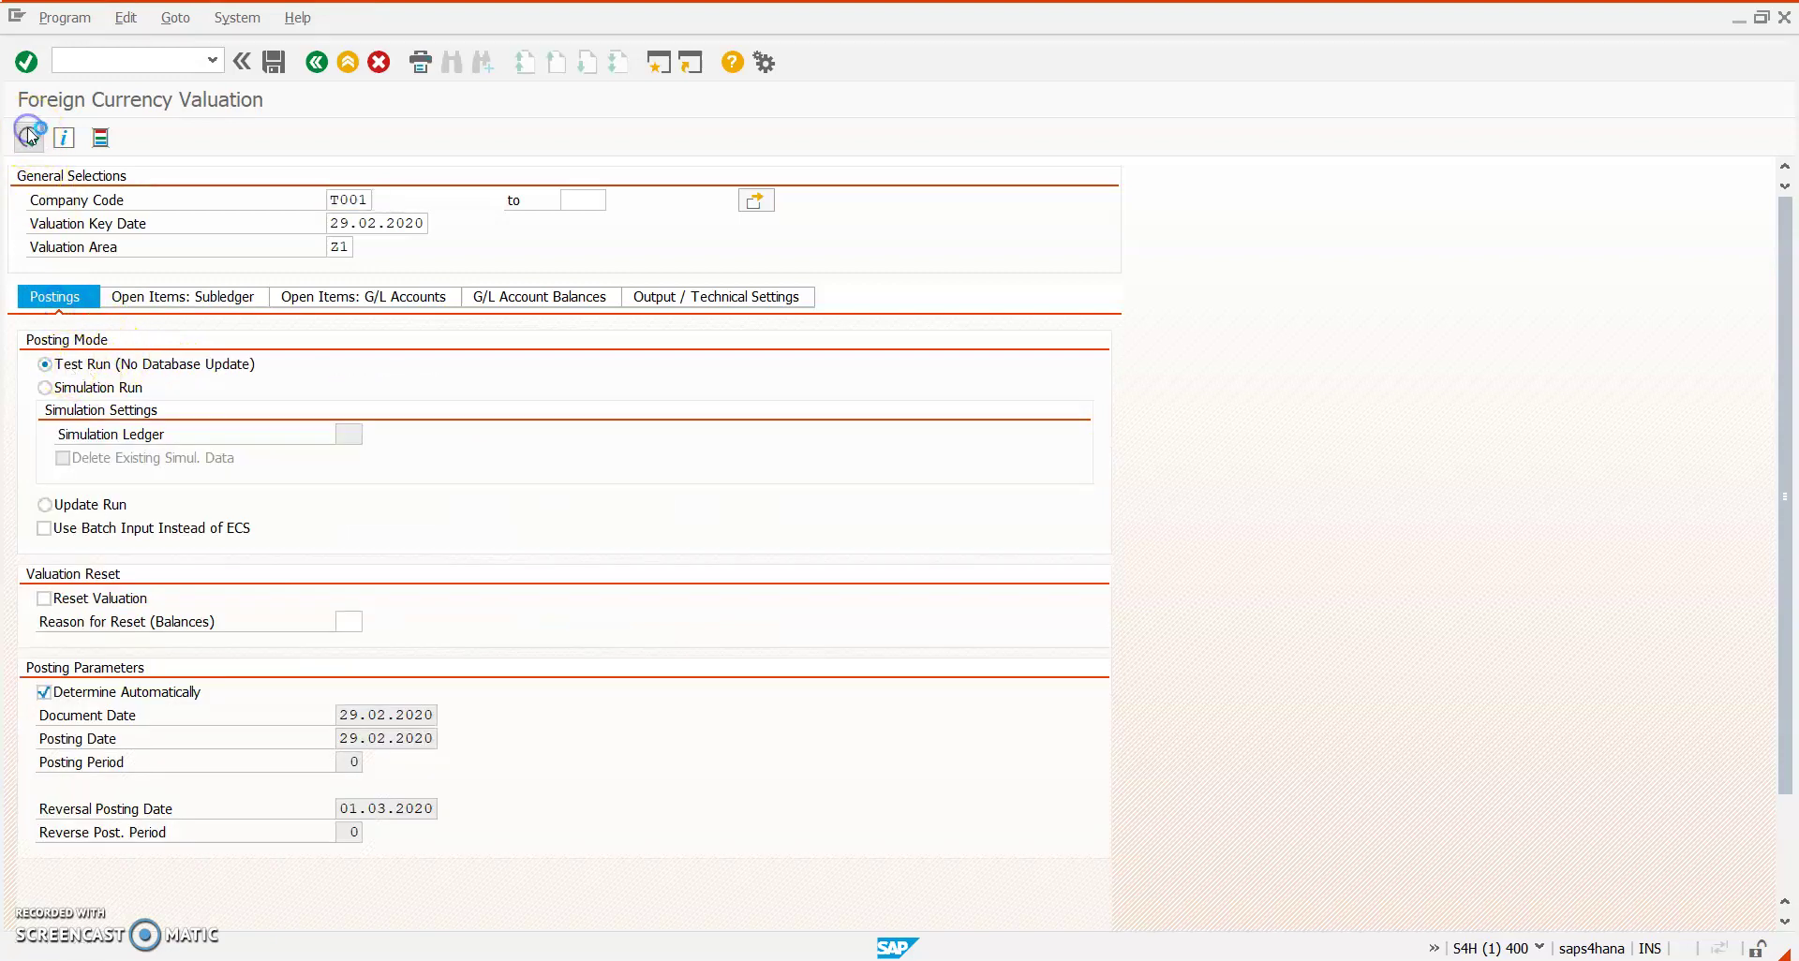
{"action": "left_click", "coordinate": [255, 352]}
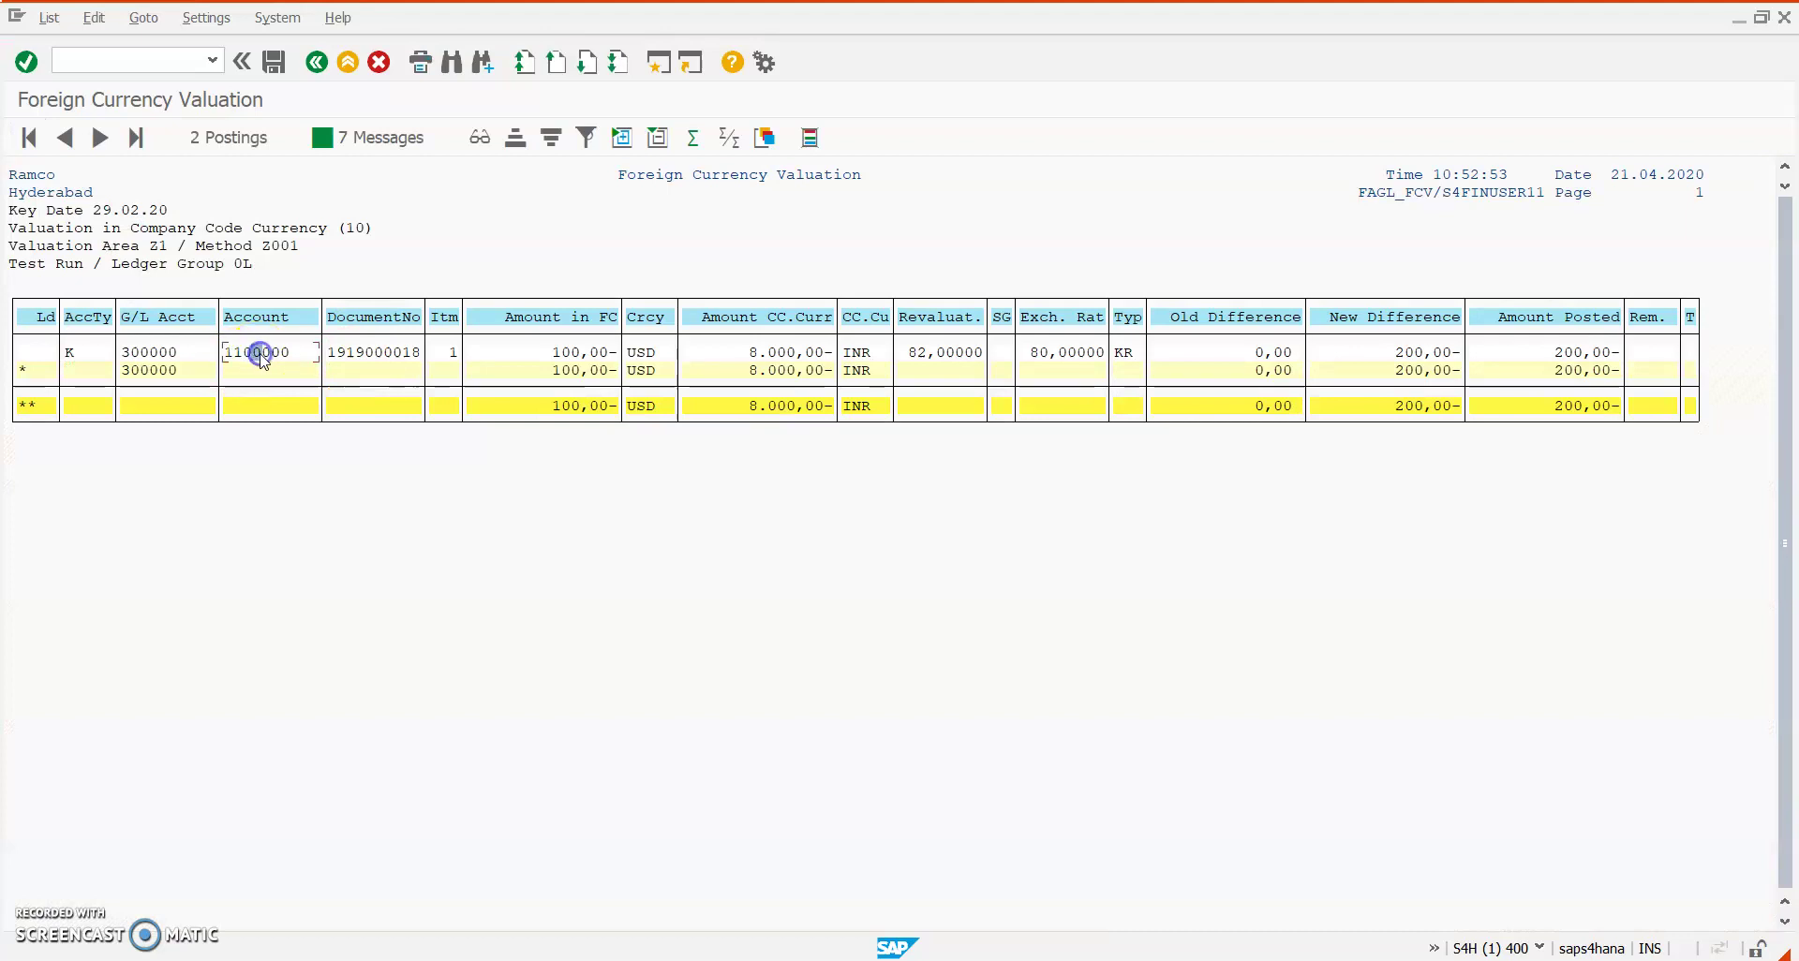
{"action": "left_click", "coordinate": [232, 138]}
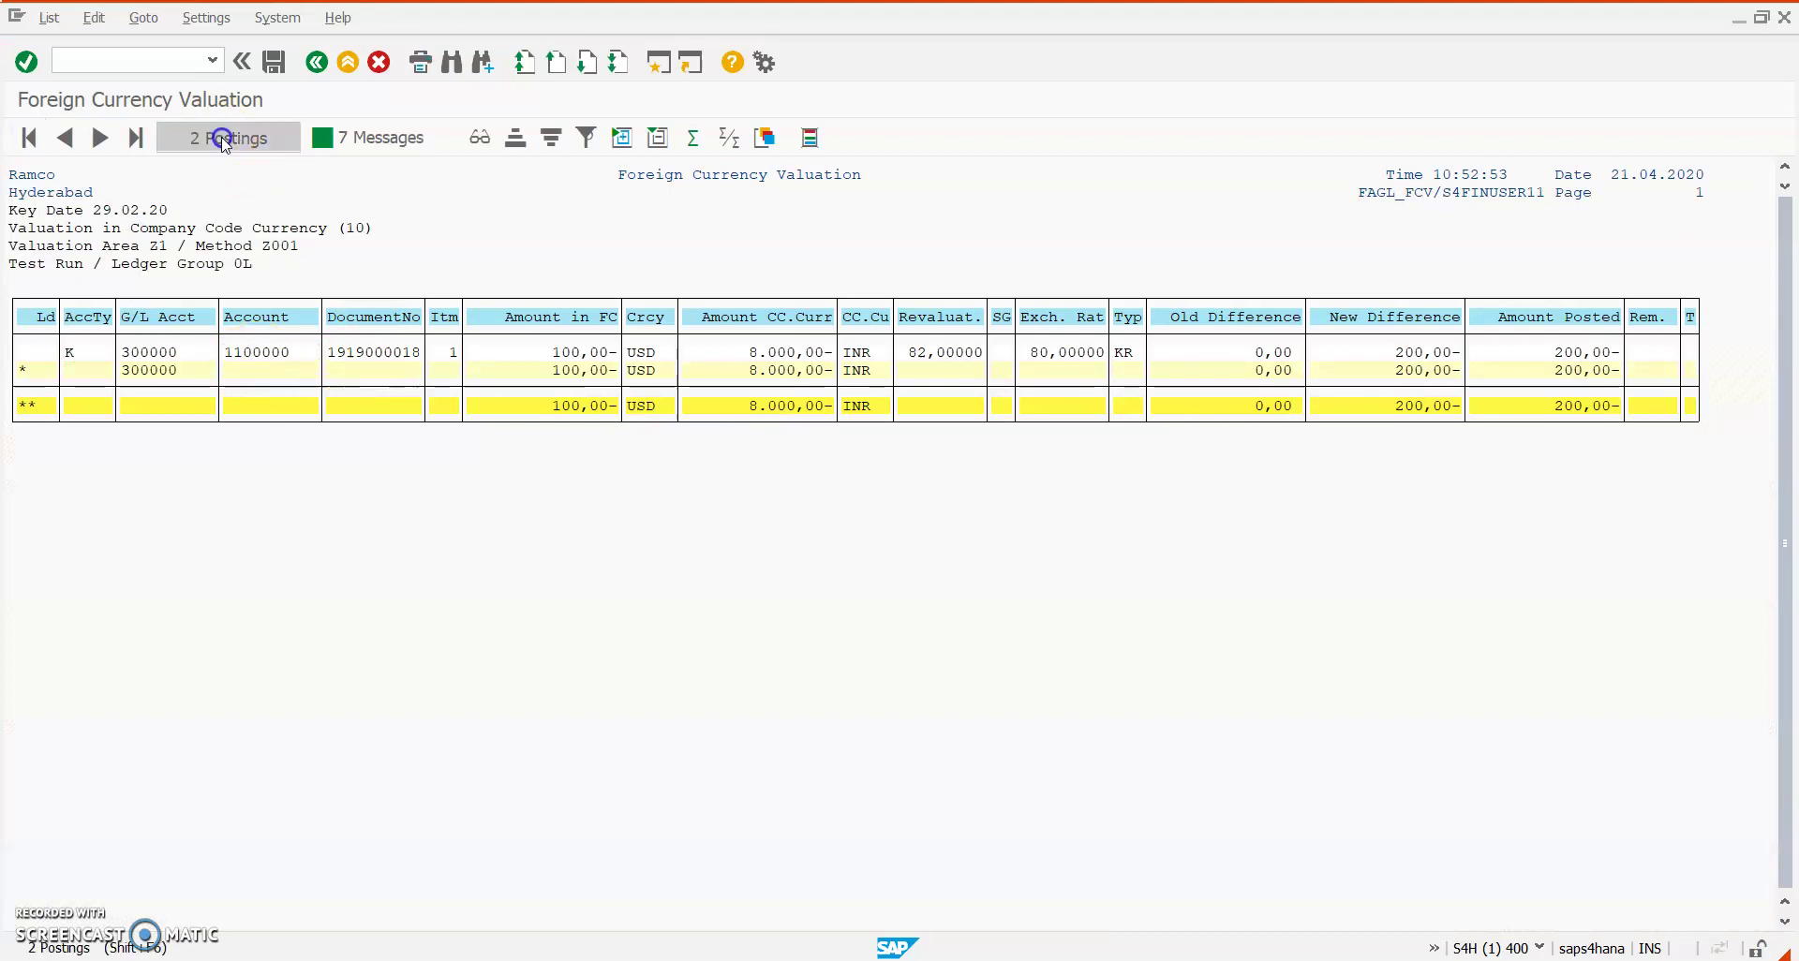
{"action": "left_click_drag", "start_coordinate": [271, 316], "coordinate": [417, 309]}
{"action": "left_click_drag", "start_coordinate": [272, 387], "coordinate": [422, 400]}
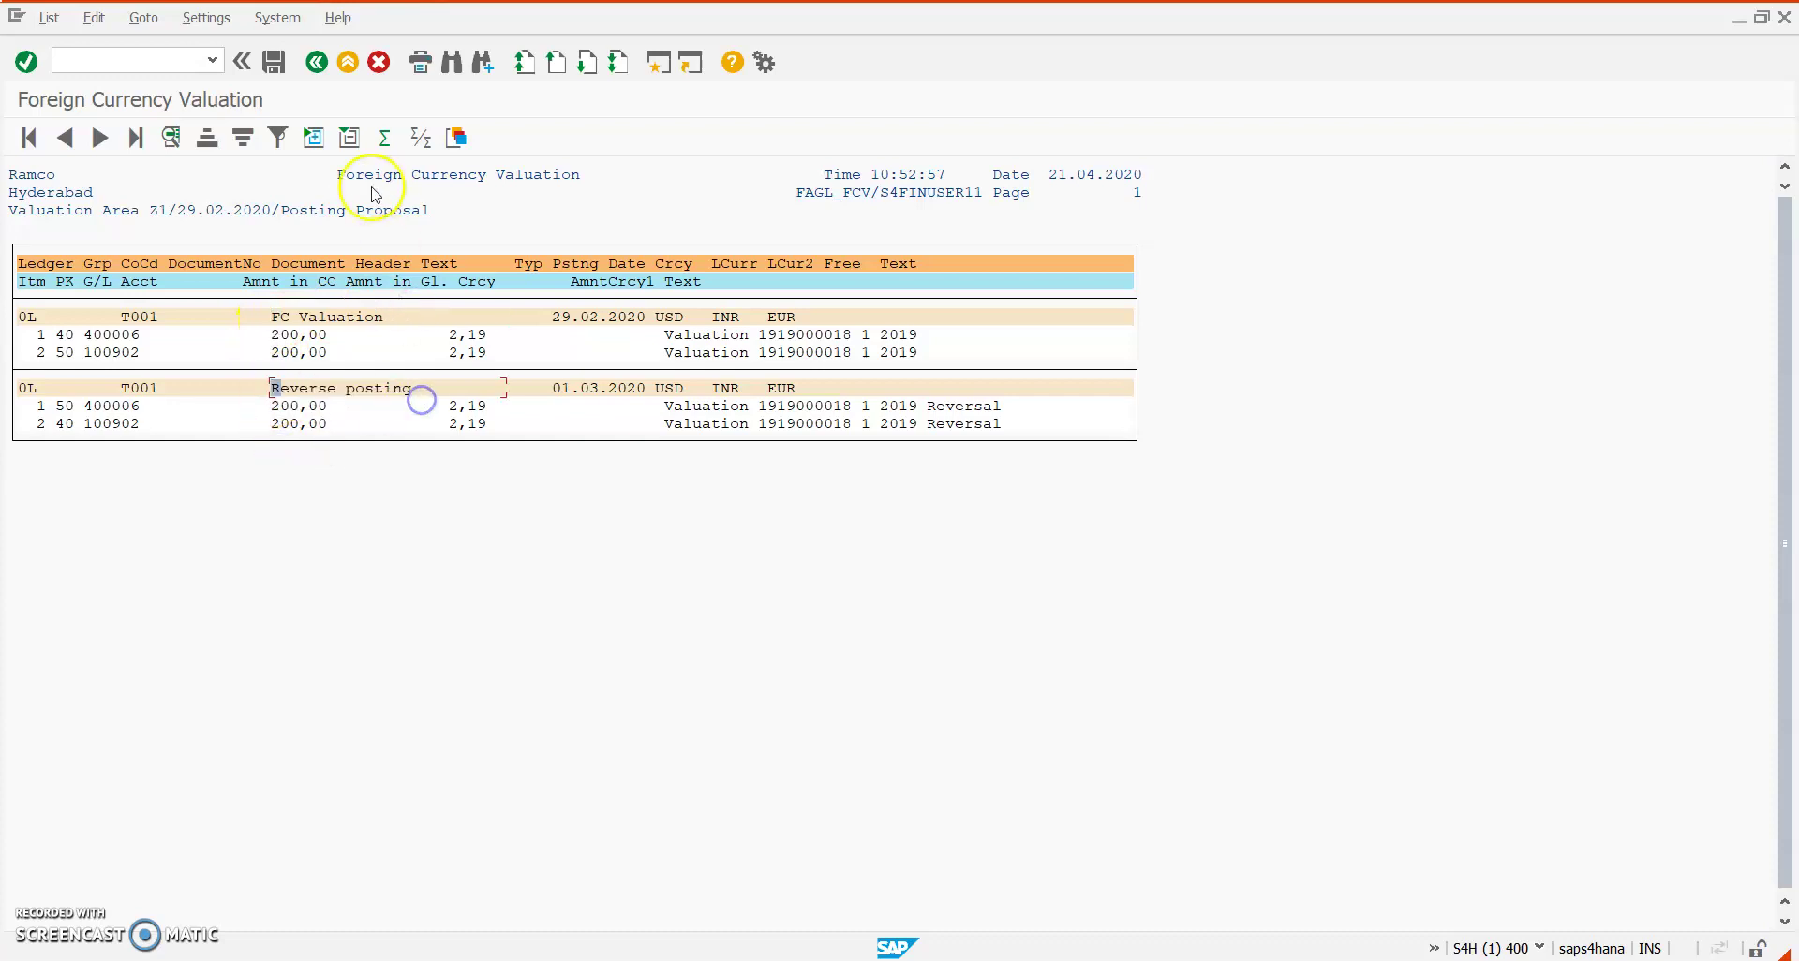
{"action": "left_click", "coordinate": [316, 62]}
{"action": "left_click", "coordinate": [317, 62]}
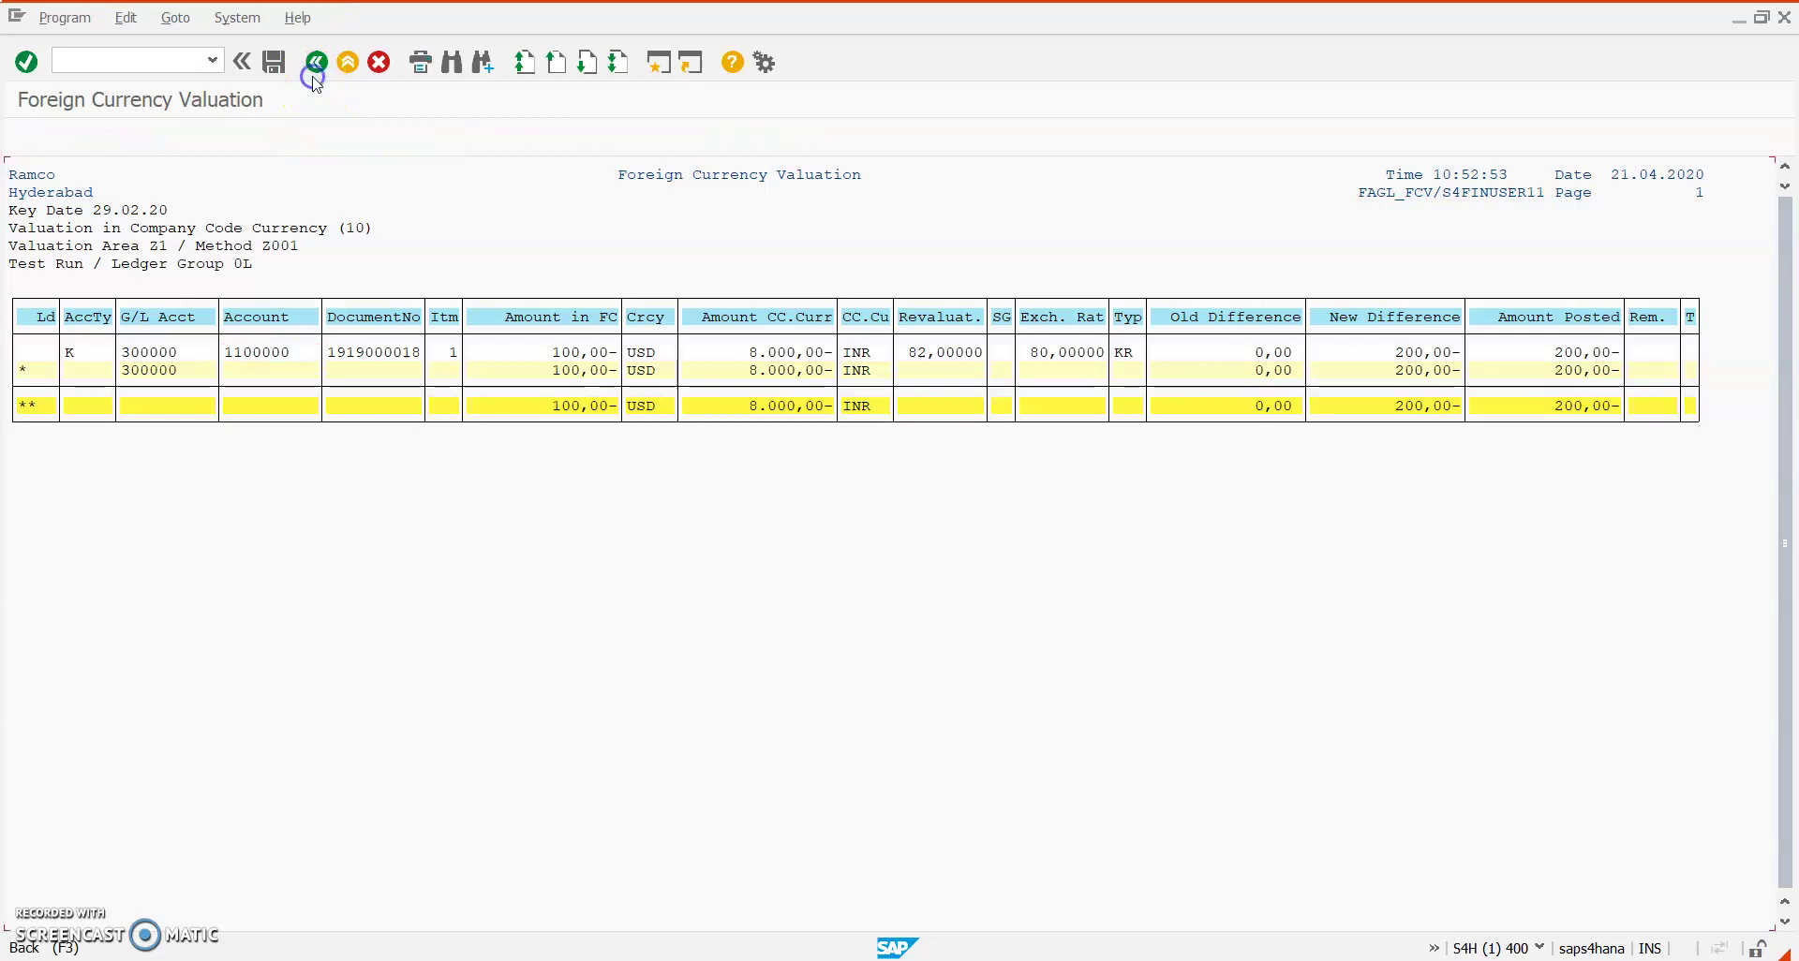
Set the posting mode to Simulation Run and choose SL as the simulation ledger
{"action": "left_click", "coordinate": [110, 390]}
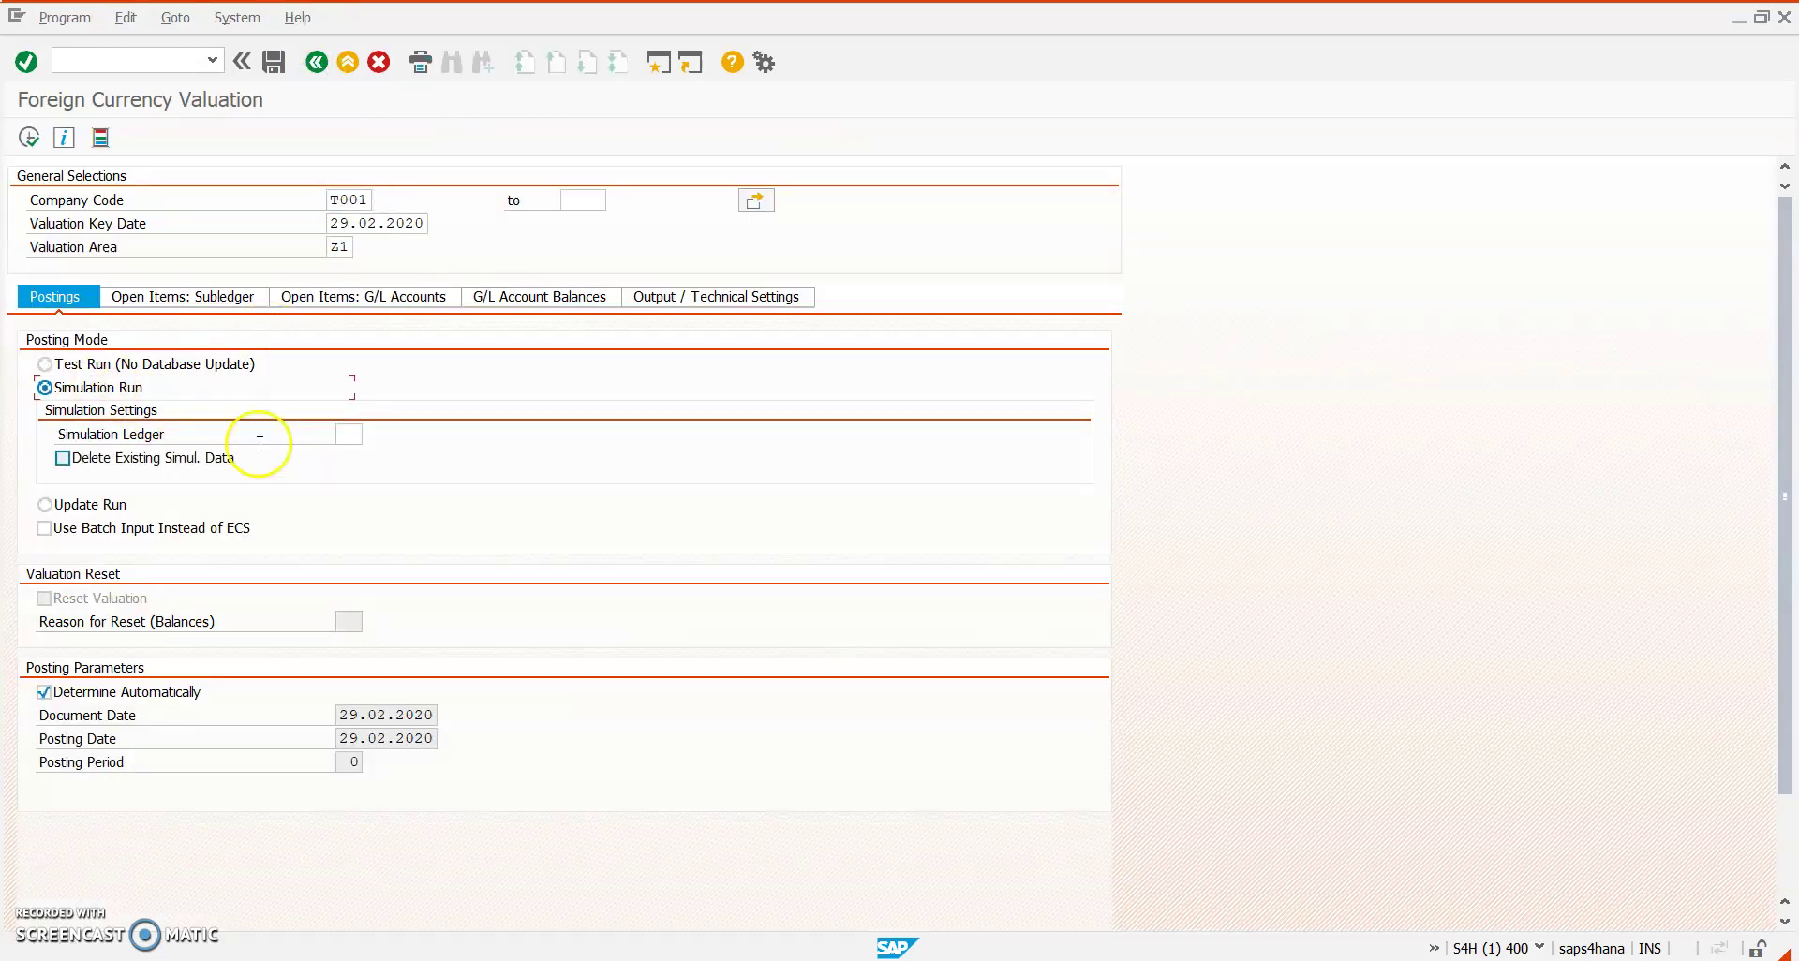
{"action": "left_click", "coordinate": [107, 388]}
{"action": "left_click", "coordinate": [354, 433]}
{"action": "left_click", "coordinate": [372, 433]}
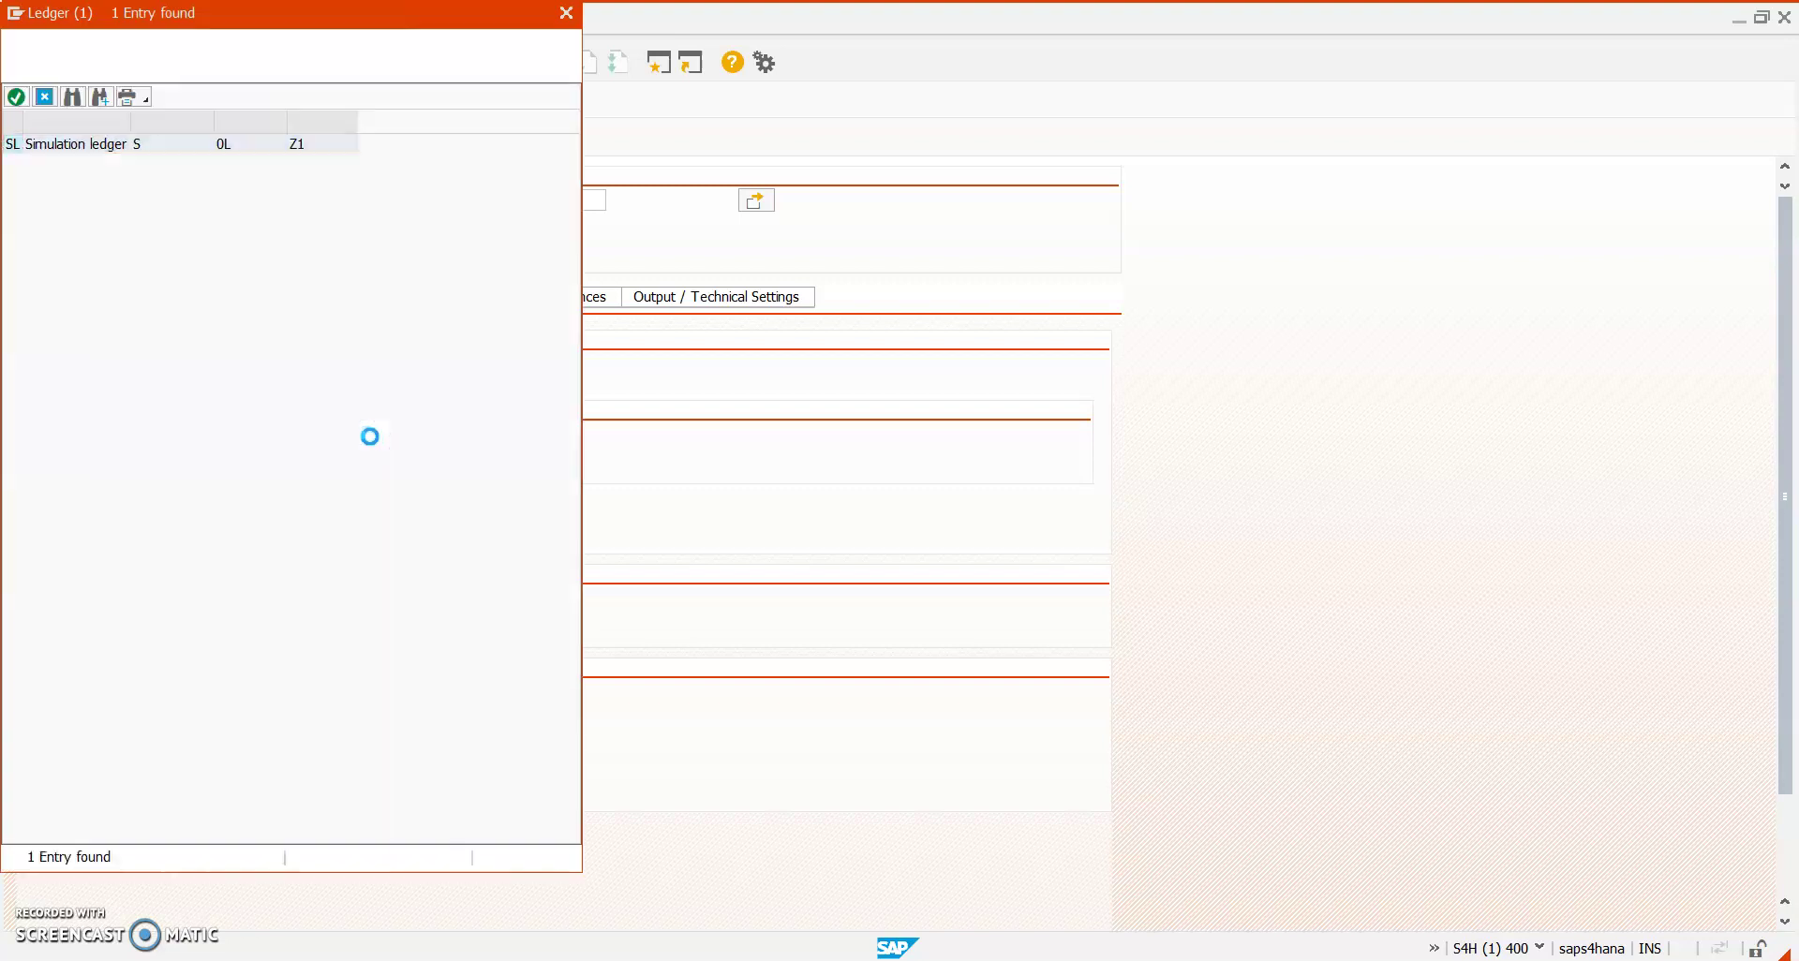
{"action": "double_click", "coordinate": [110, 147]}
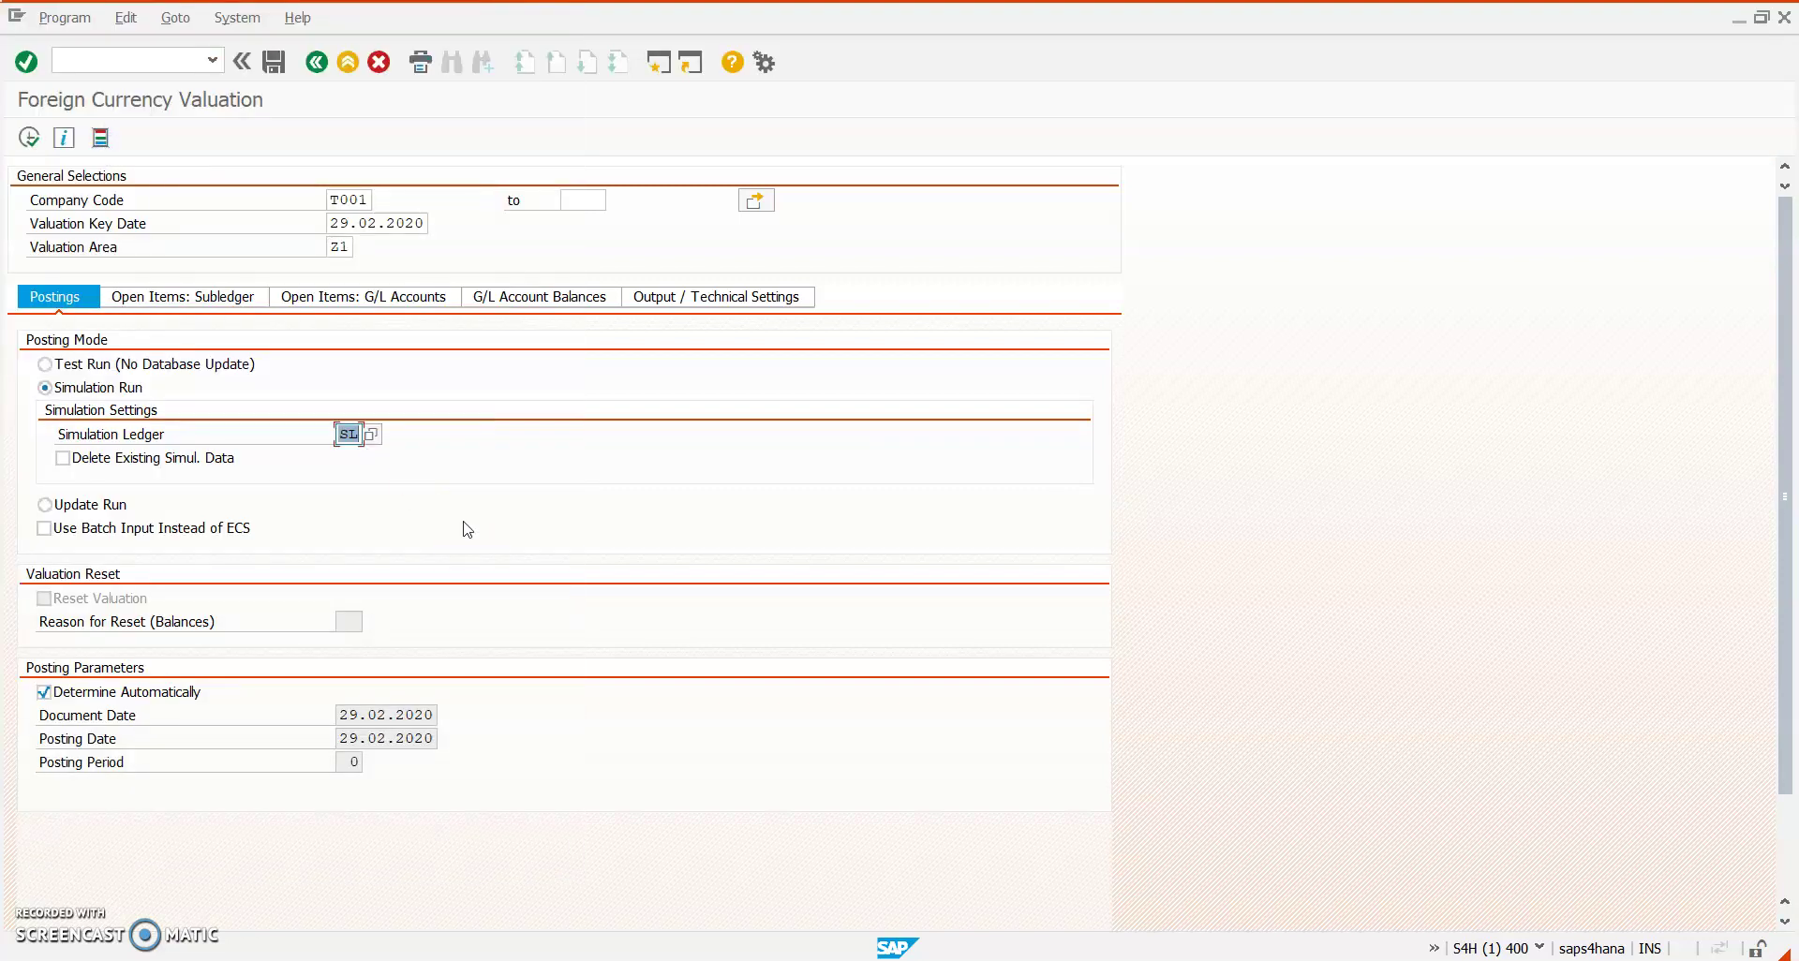
Switch to the Excel notes and review the points on simulation ledger postings and their storage in the ACDOCA table
{"action": "key", "text": "alt+Tab"}
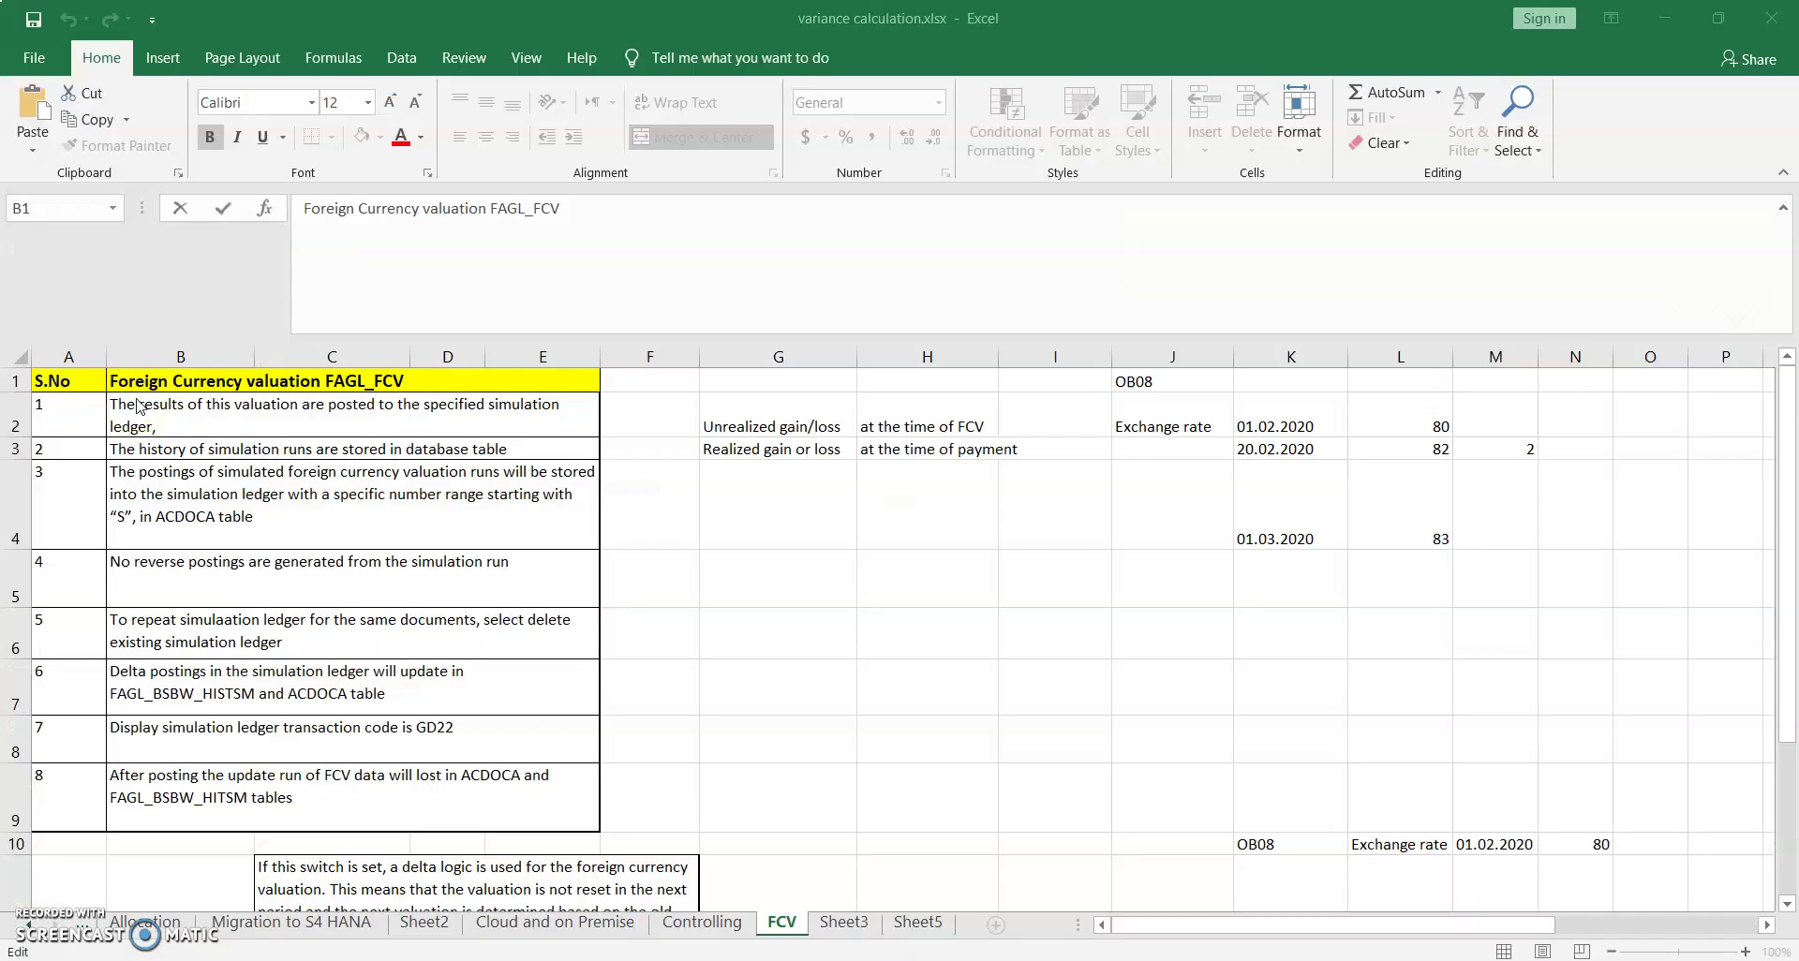
{"action": "left_click", "coordinate": [192, 417]}
{"action": "left_click", "coordinate": [243, 427]}
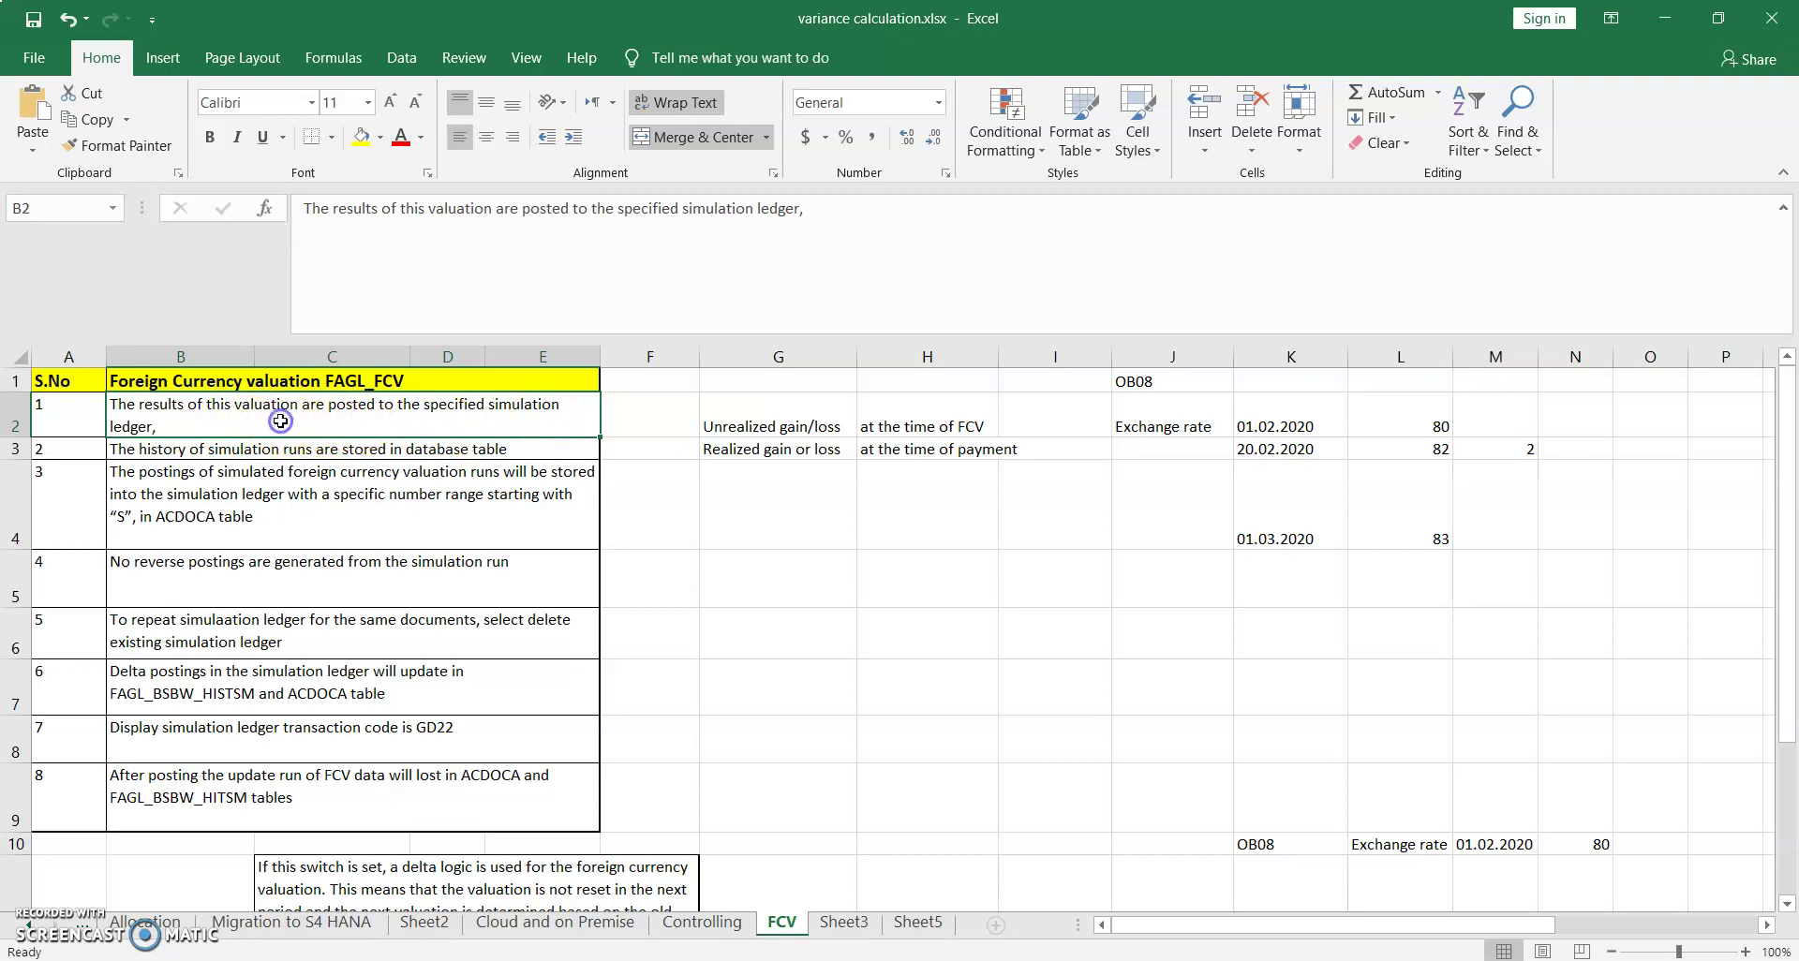
{"action": "key", "text": "alt+Tab"}
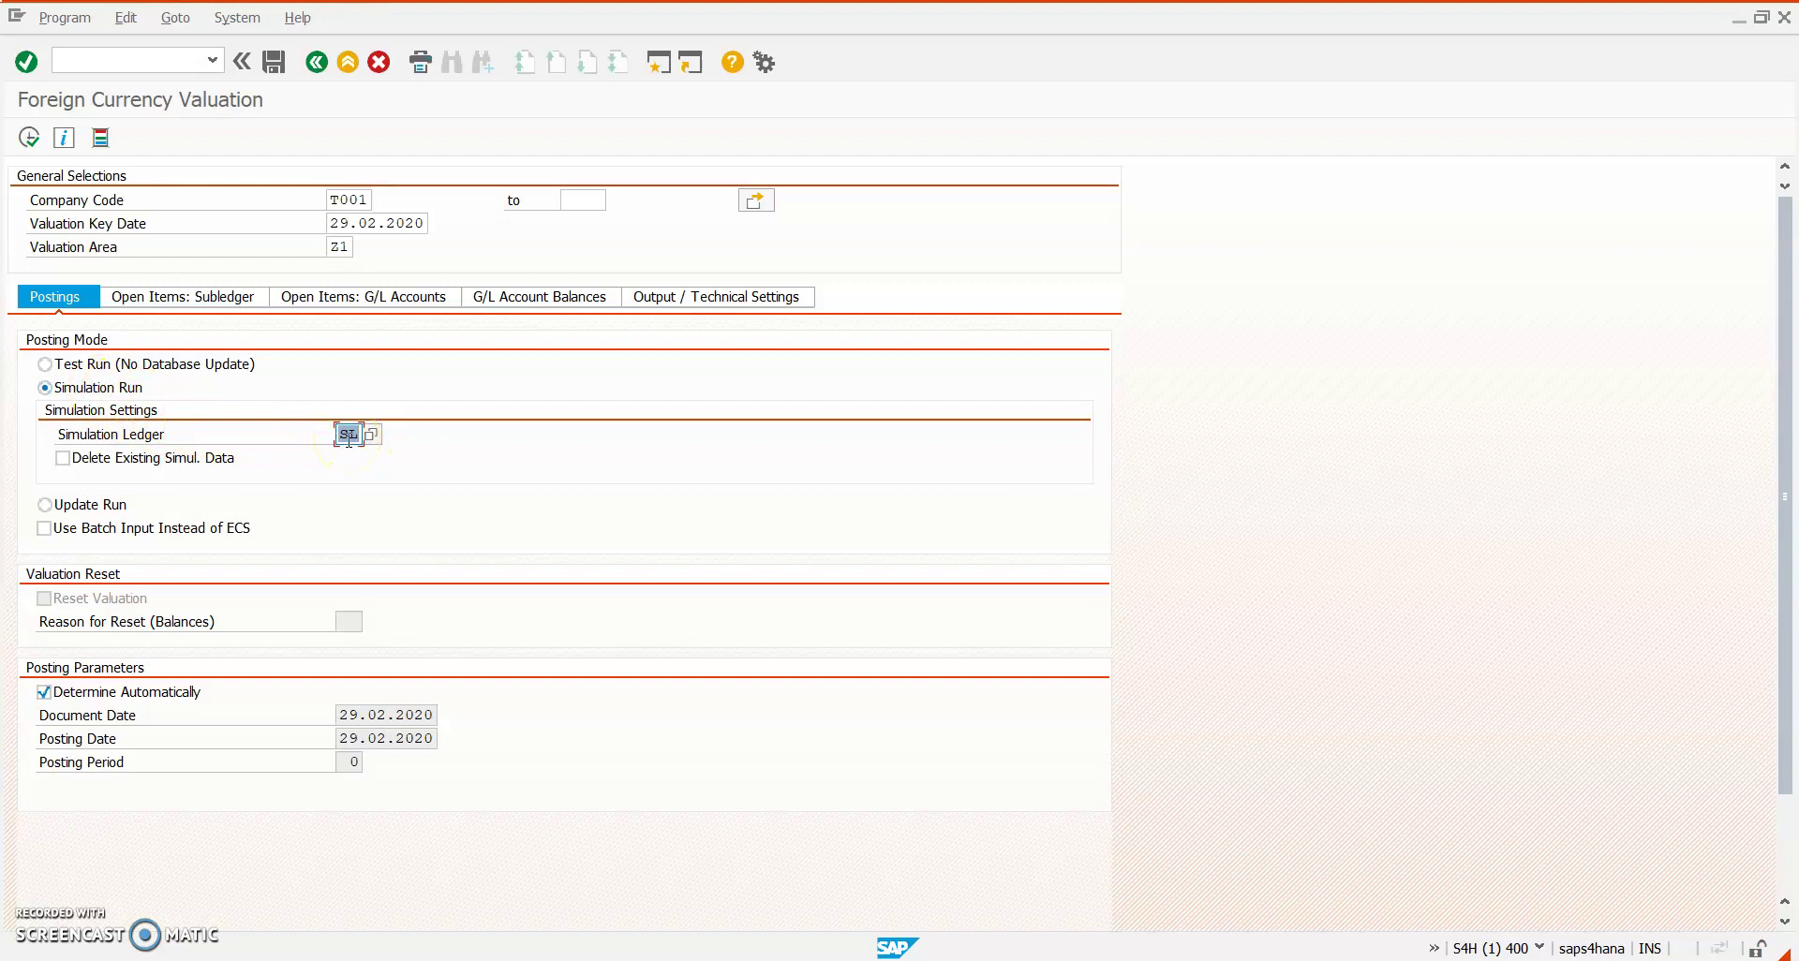
{"action": "key", "text": "alt+Tab"}
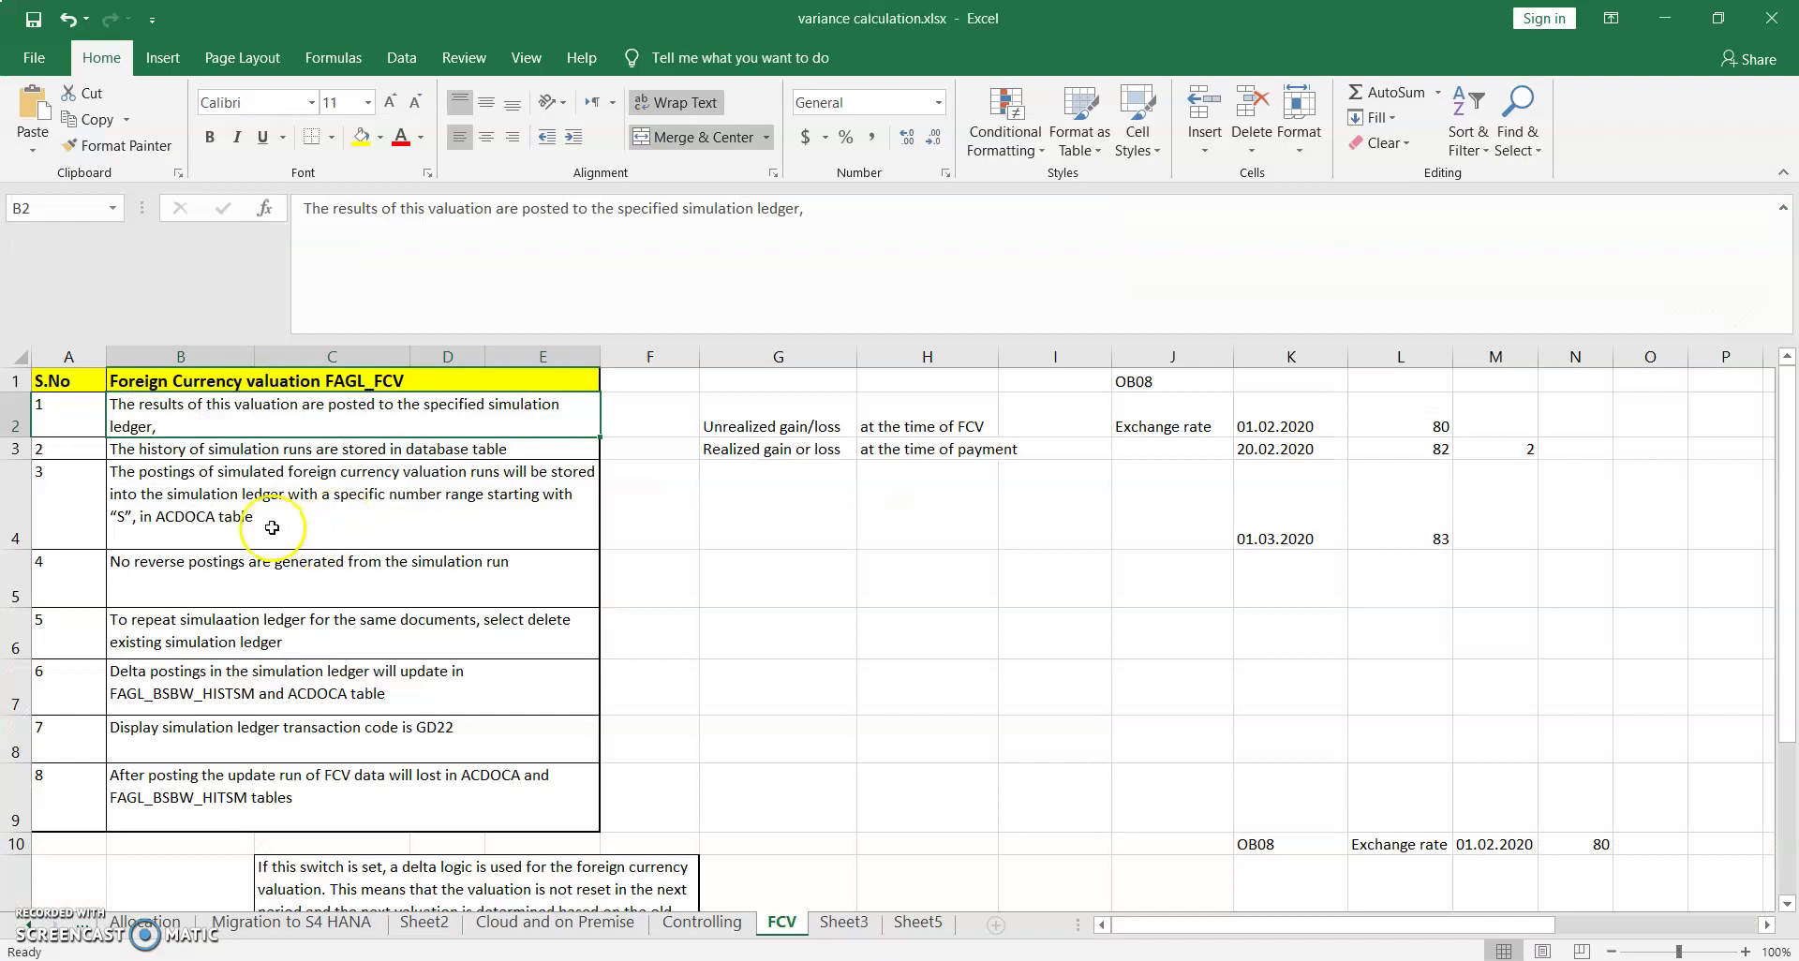
{"action": "left_click", "coordinate": [186, 517]}
{"action": "double_click", "coordinate": [178, 518]}
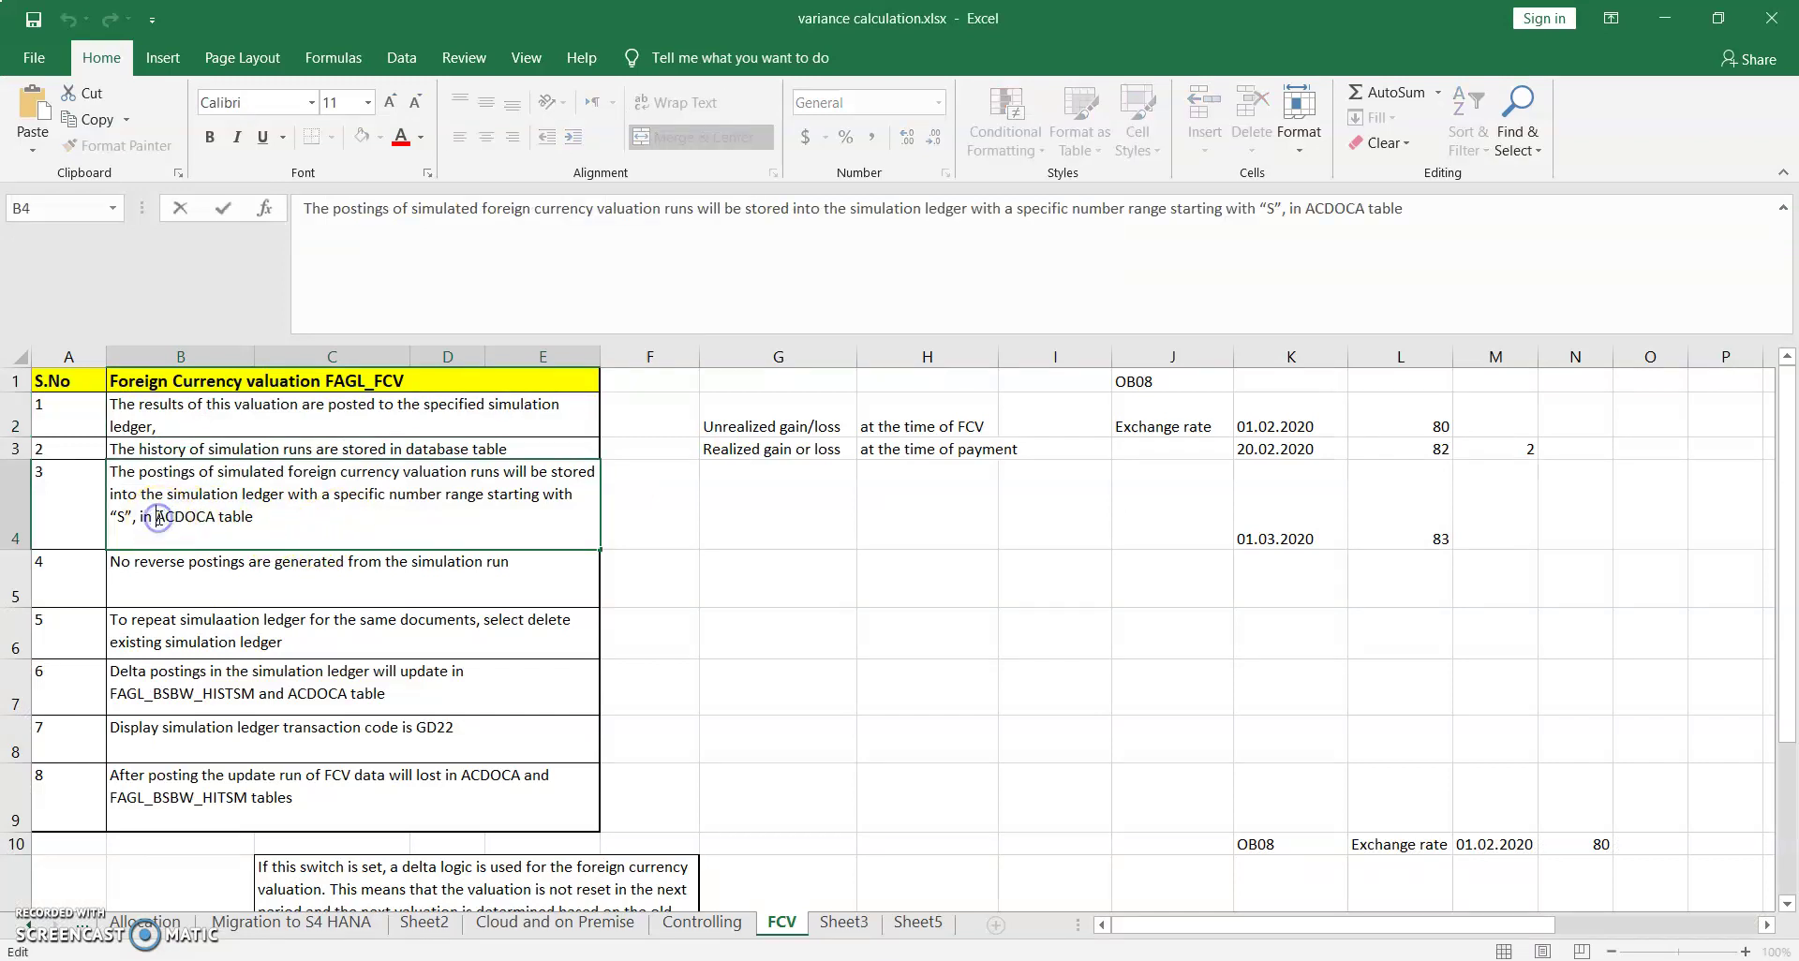
{"action": "left_click_drag", "start_coordinate": [216, 520], "coordinate": [158, 518]}
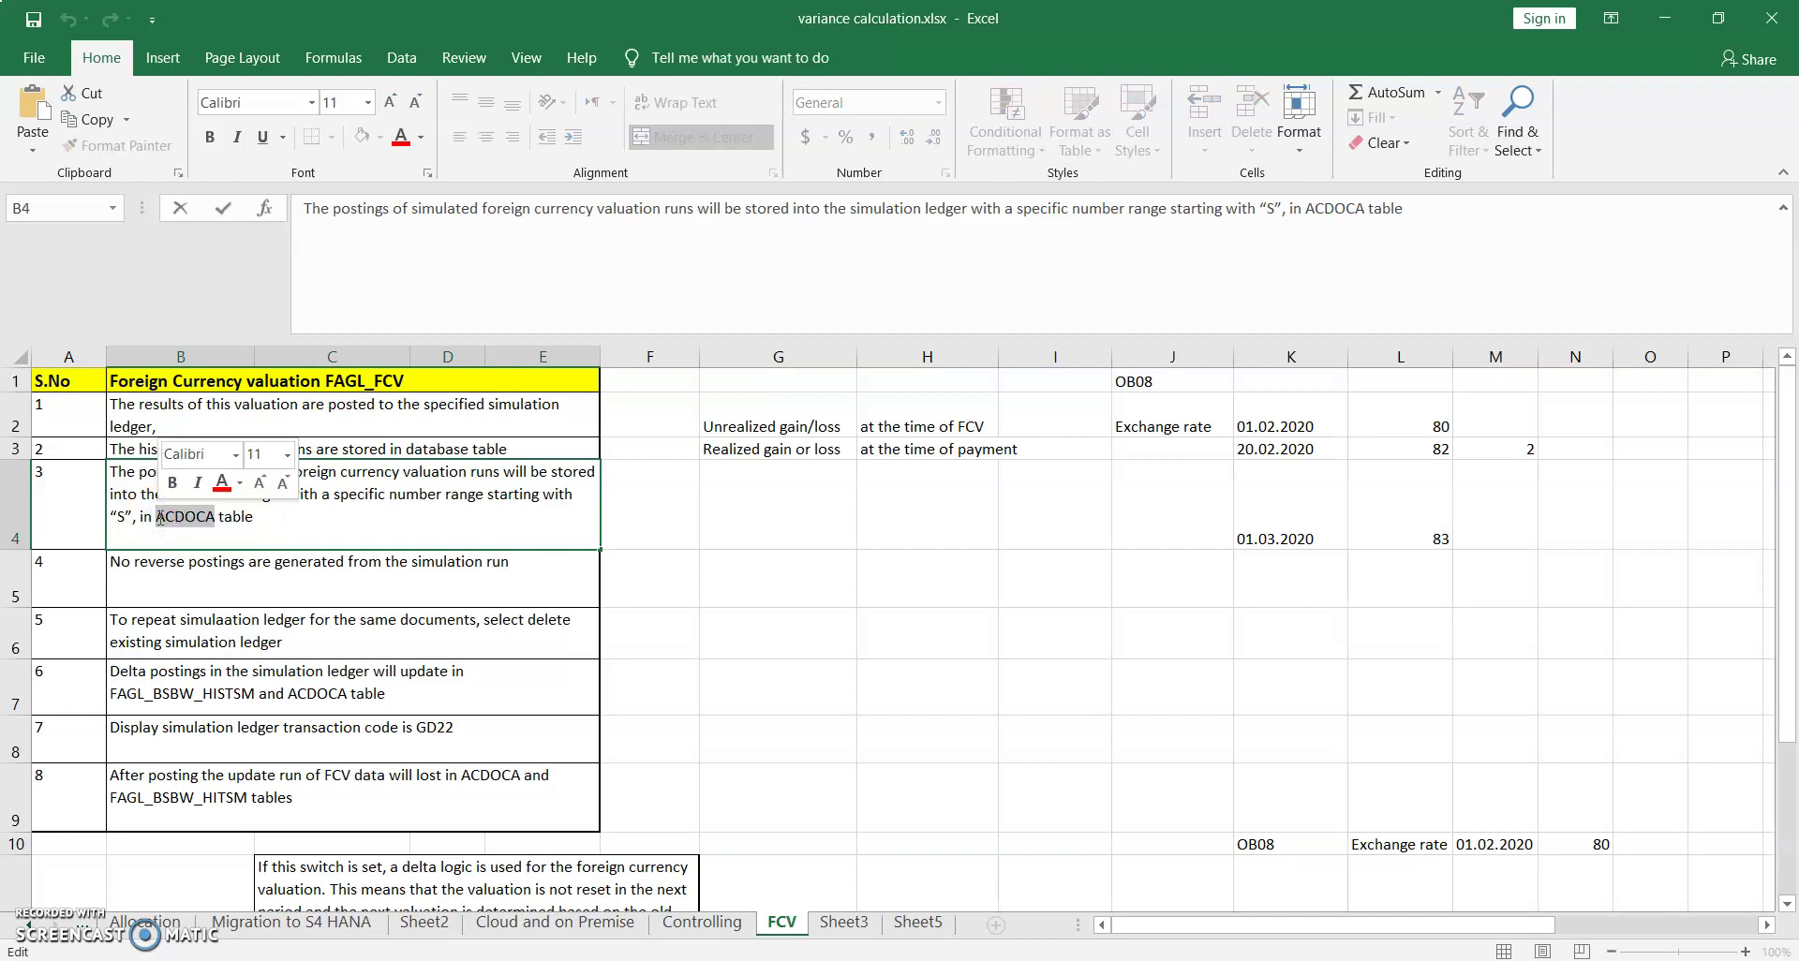
{"action": "left_click", "coordinate": [125, 515]}
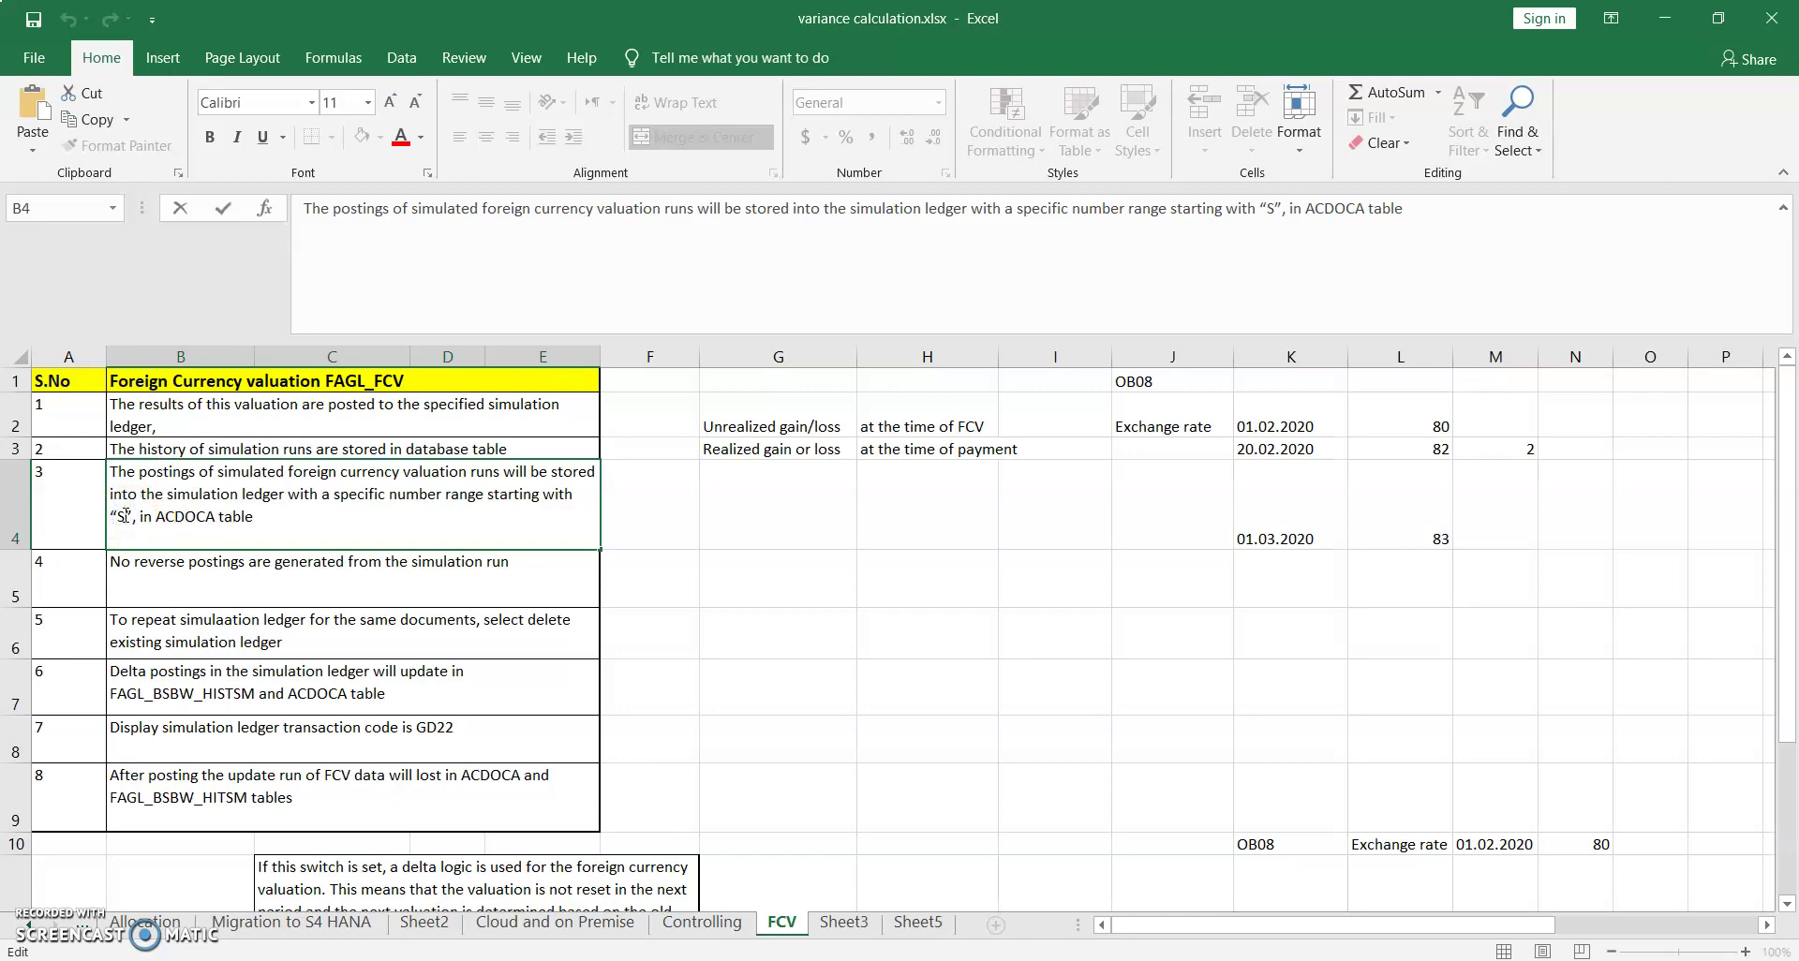
Compare the Simulation Ledger setting in SAP with the Excel notes on the "S" number range, reverse postings and the FAGL_BSBW_HISTSM table
{"action": "key", "text": "alt+Tab"}
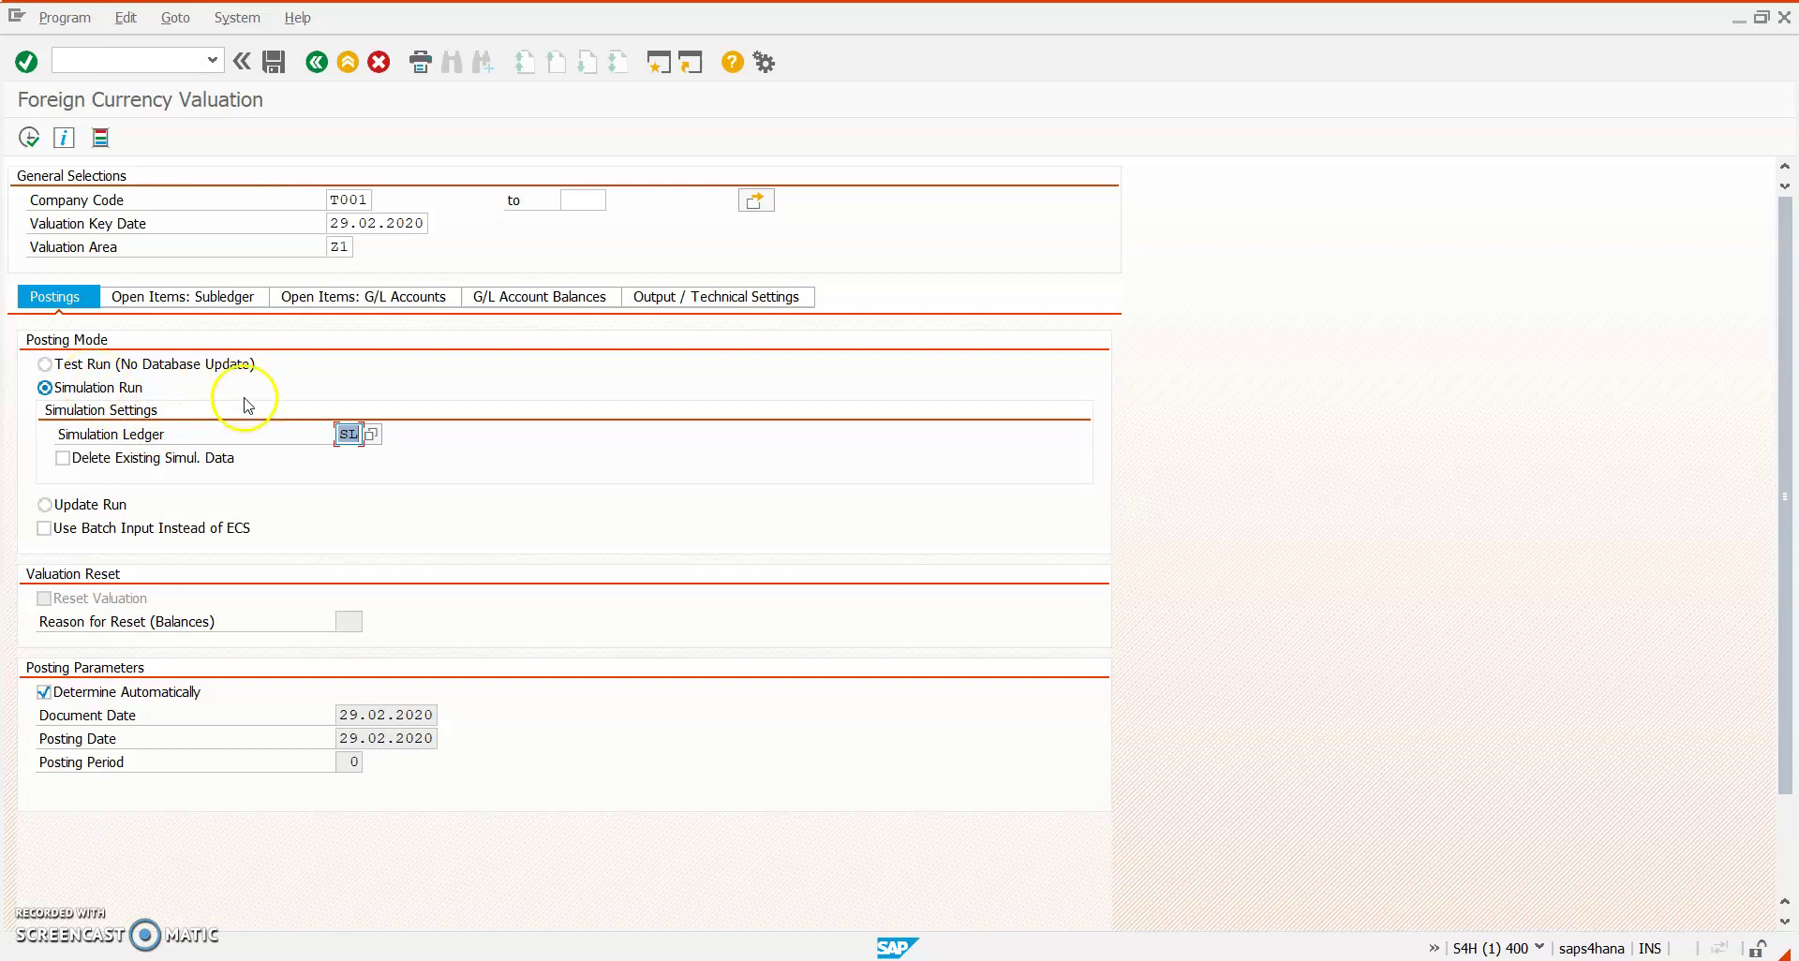
{"action": "left_click", "coordinate": [347, 433]}
{"action": "key", "text": "alt+Tab"}
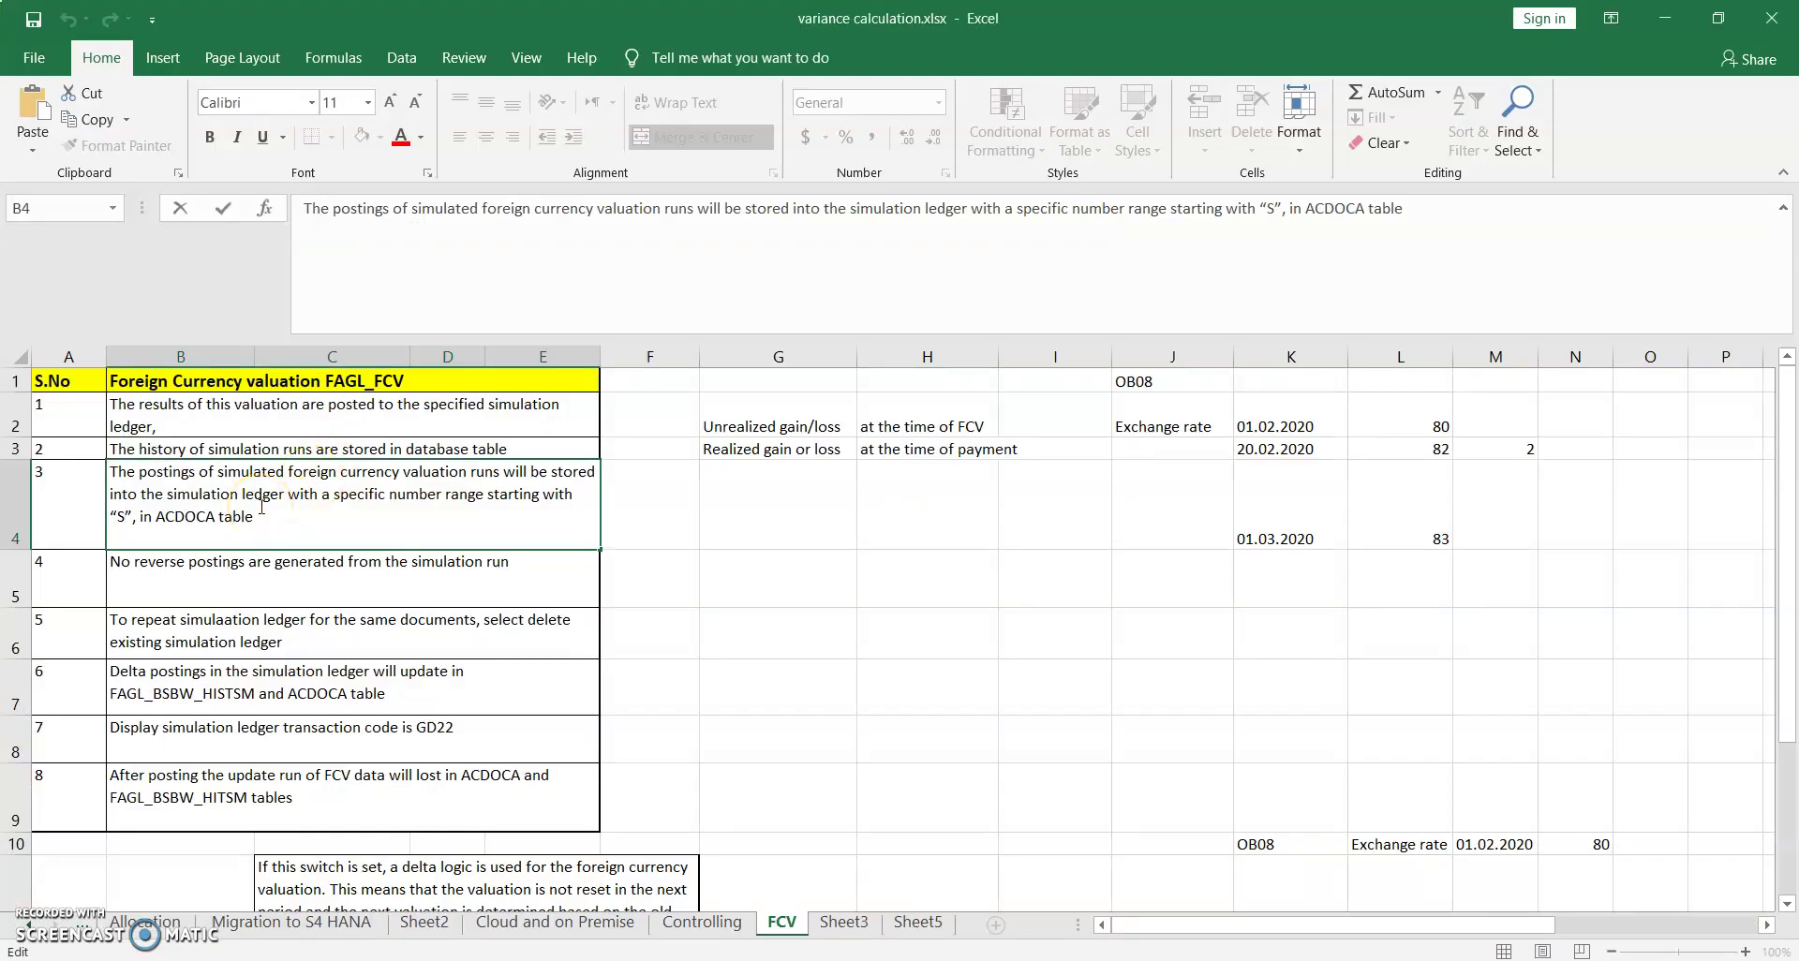
{"action": "left_click_drag", "start_coordinate": [156, 518], "coordinate": [193, 523]}
{"action": "left_click", "coordinate": [123, 517]}
{"action": "left_click", "coordinate": [236, 602]}
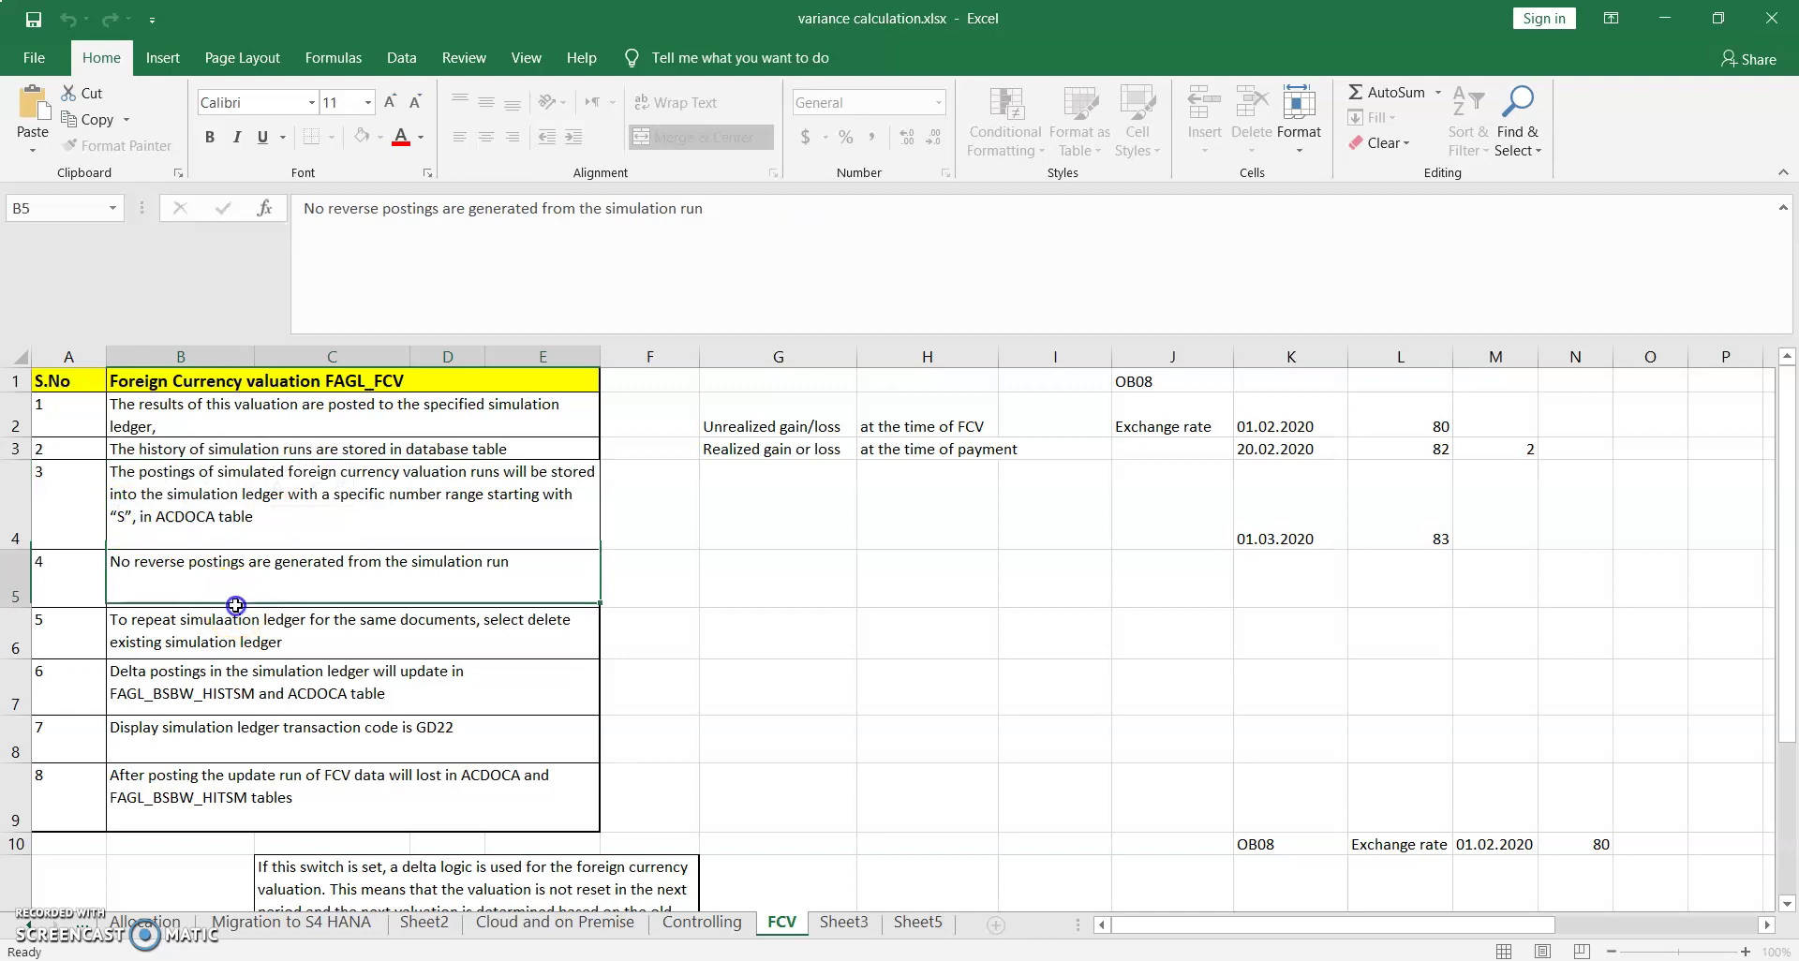
{"action": "left_click", "coordinate": [241, 684]}
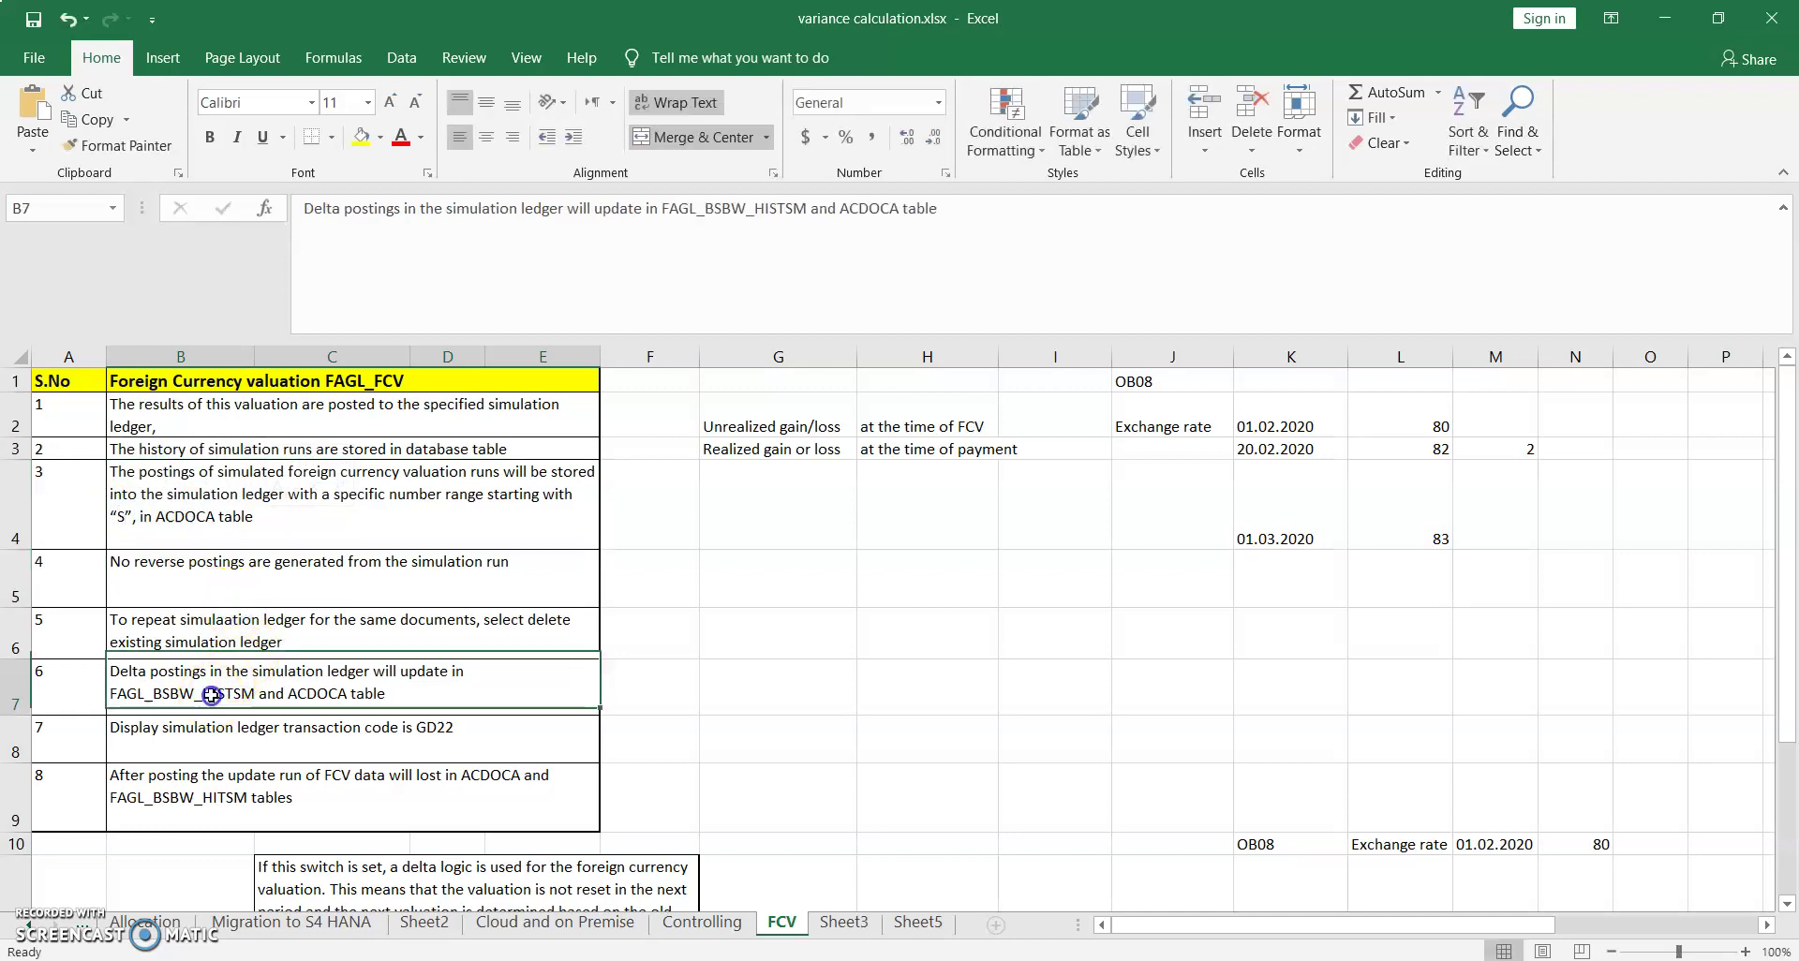
{"action": "double_click", "coordinate": [117, 691]}
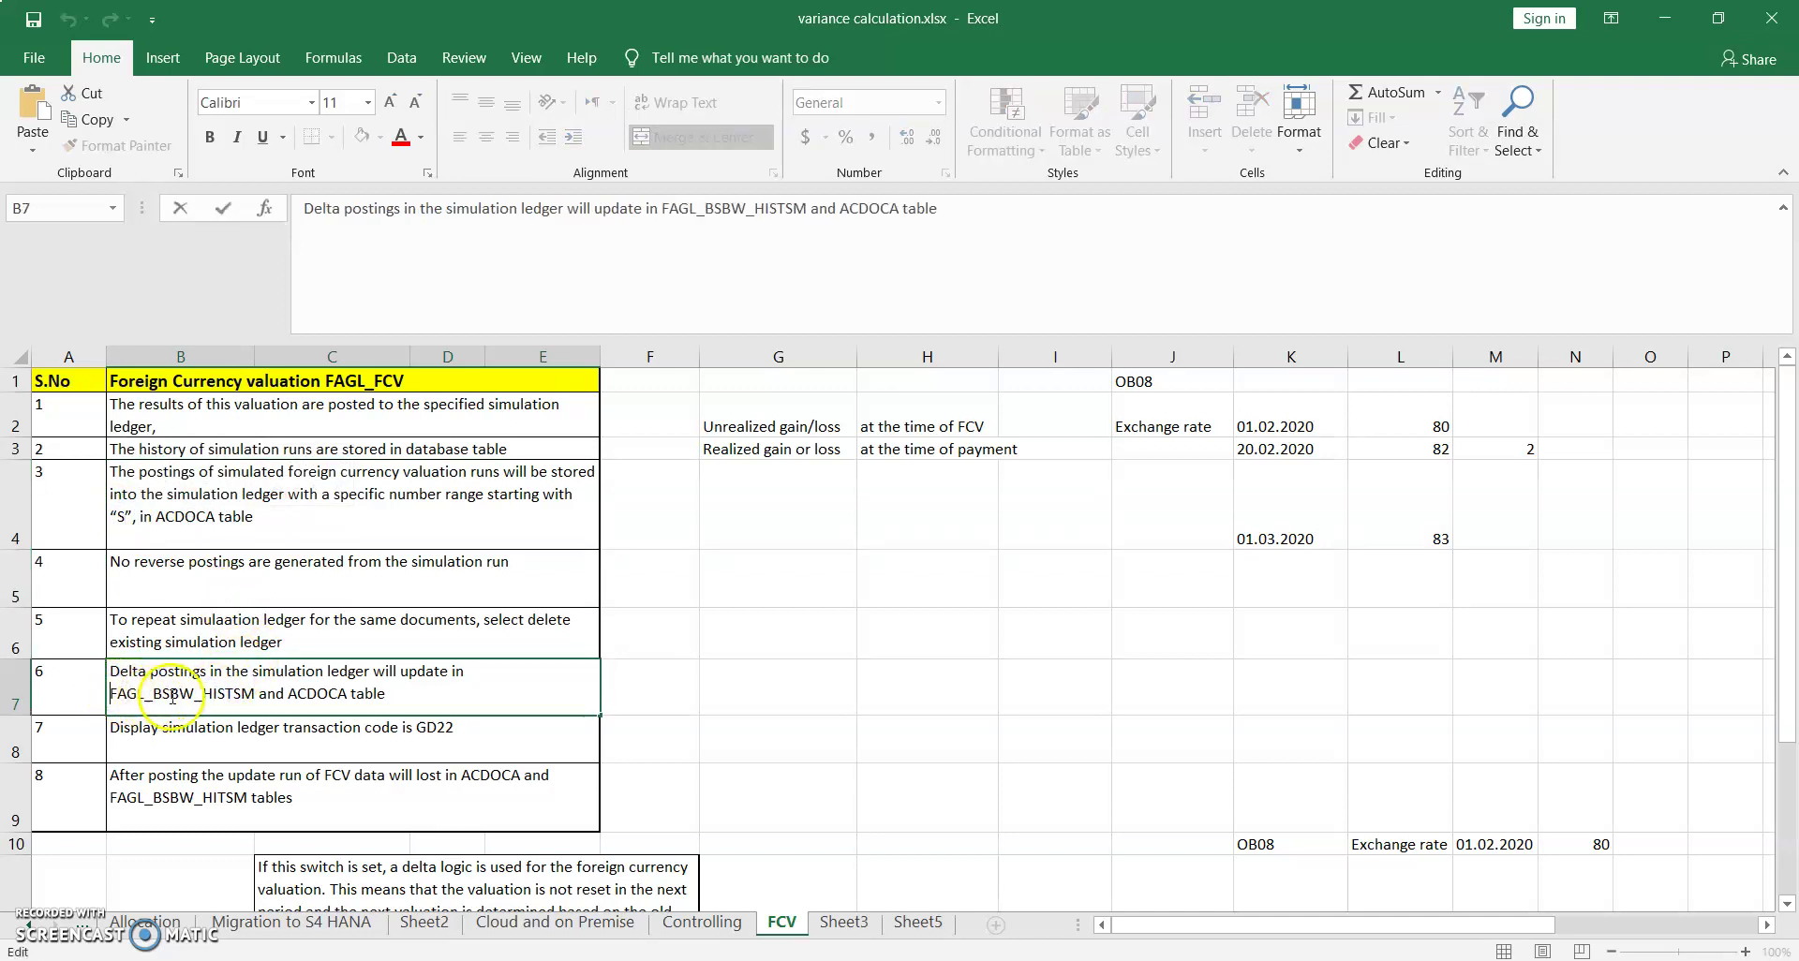
{"action": "left_click_drag", "start_coordinate": [258, 694], "coordinate": [110, 694]}
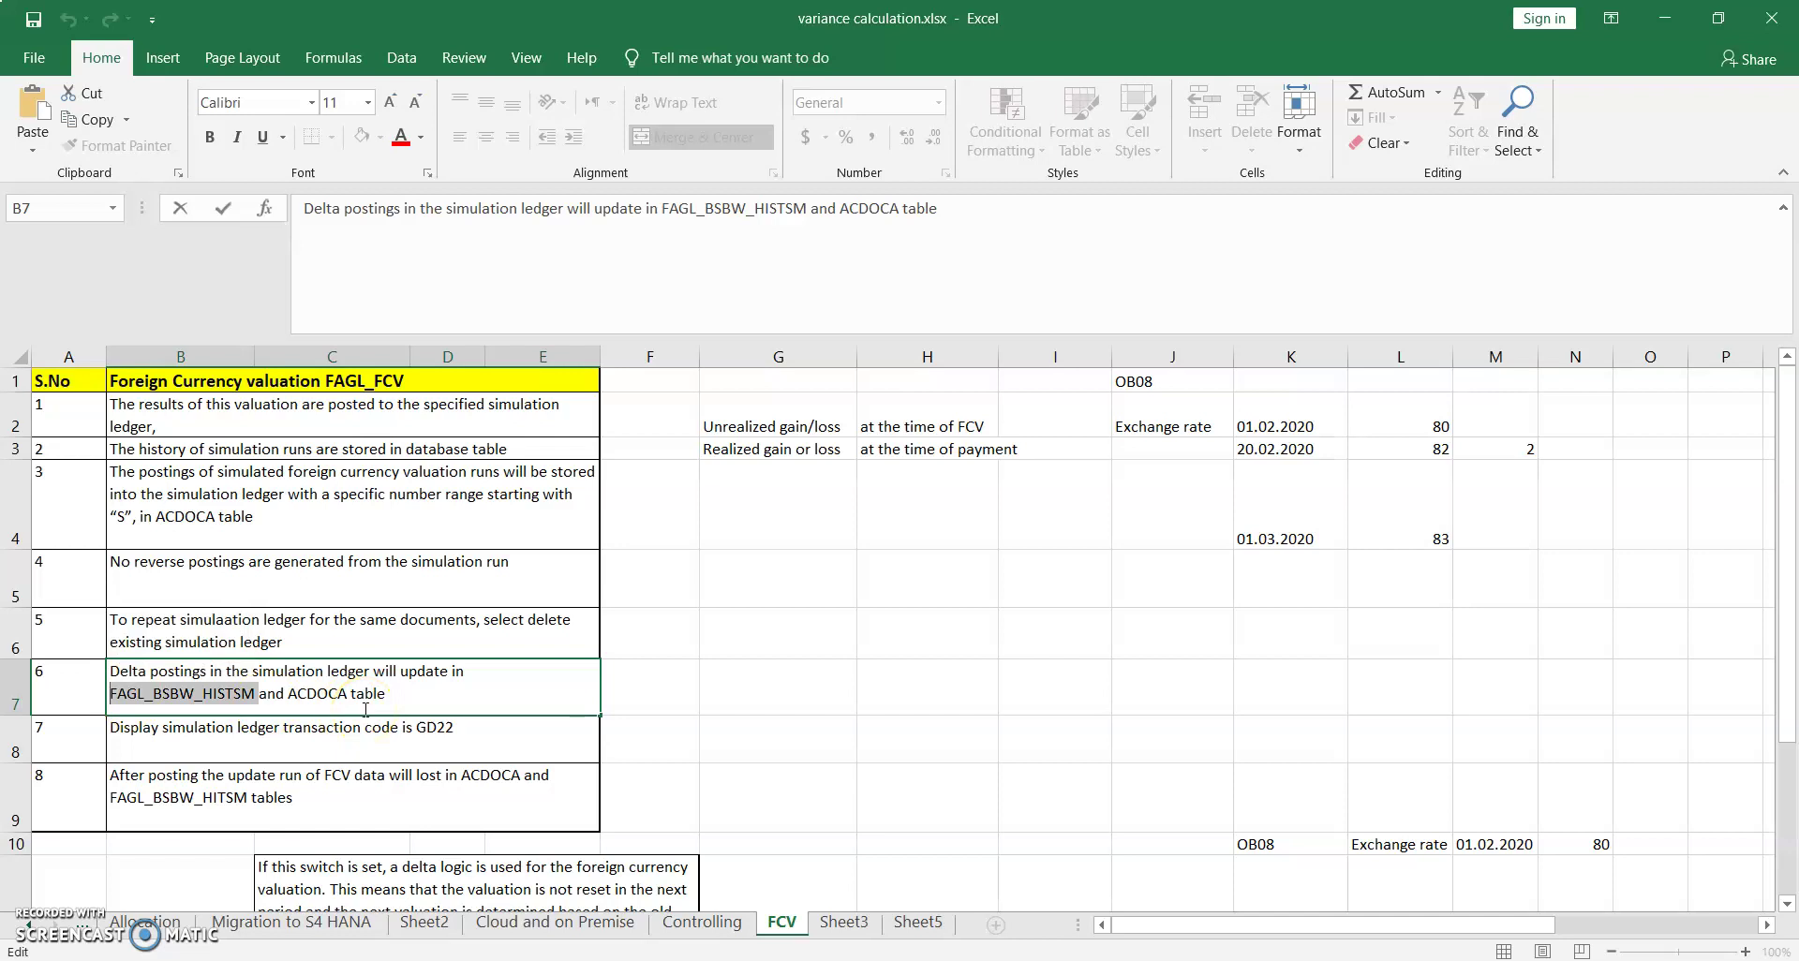
Switch back to SAP, execute the valuation as a simulation run and examine the generated postings
{"action": "key", "text": "alt+Tab"}
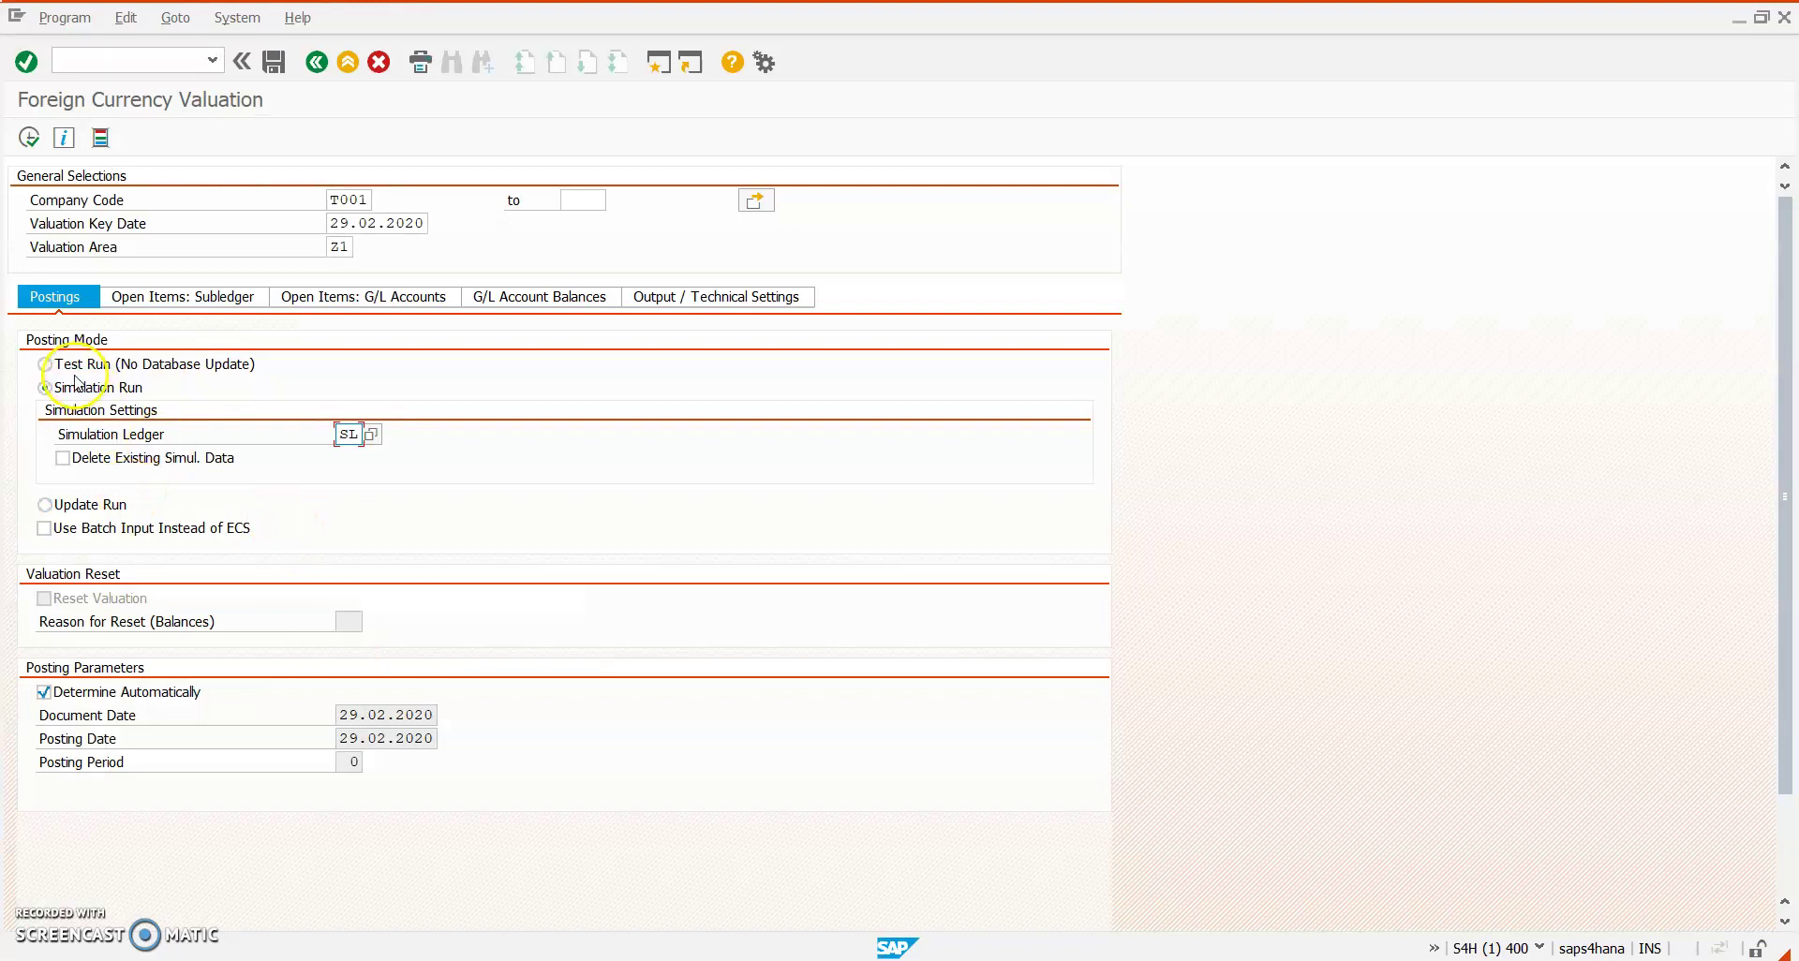
{"action": "left_click", "coordinate": [29, 138]}
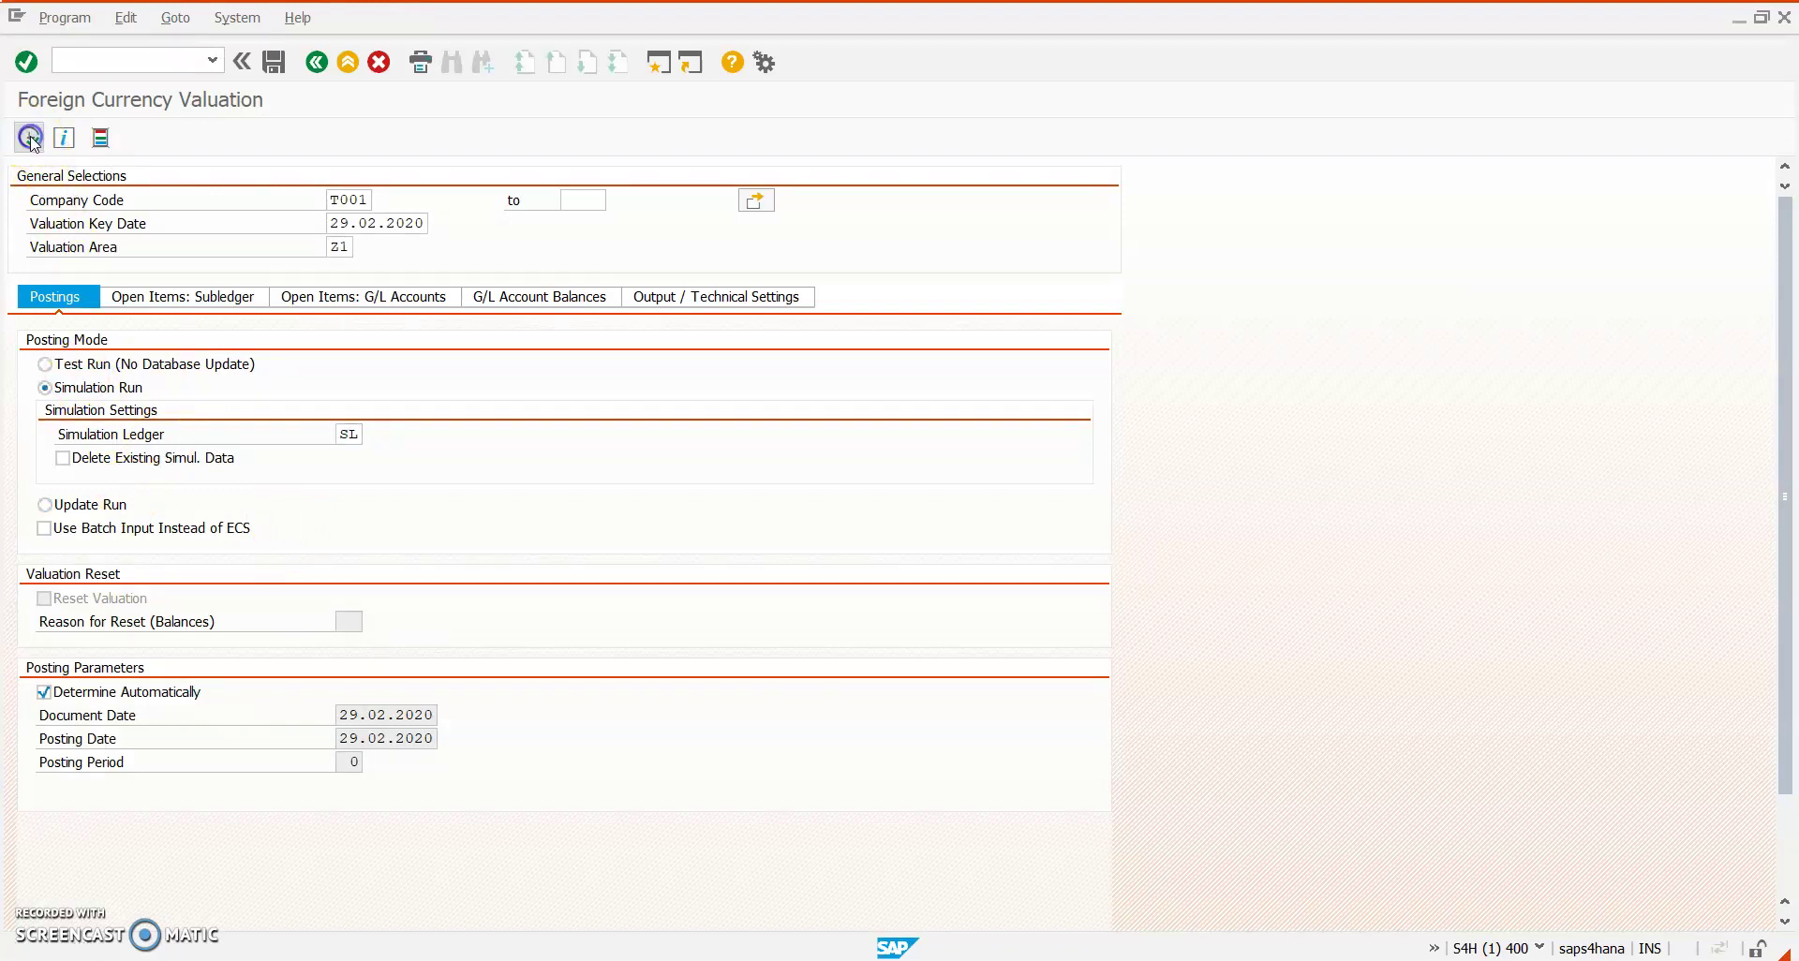
{"action": "left_click", "coordinate": [213, 140]}
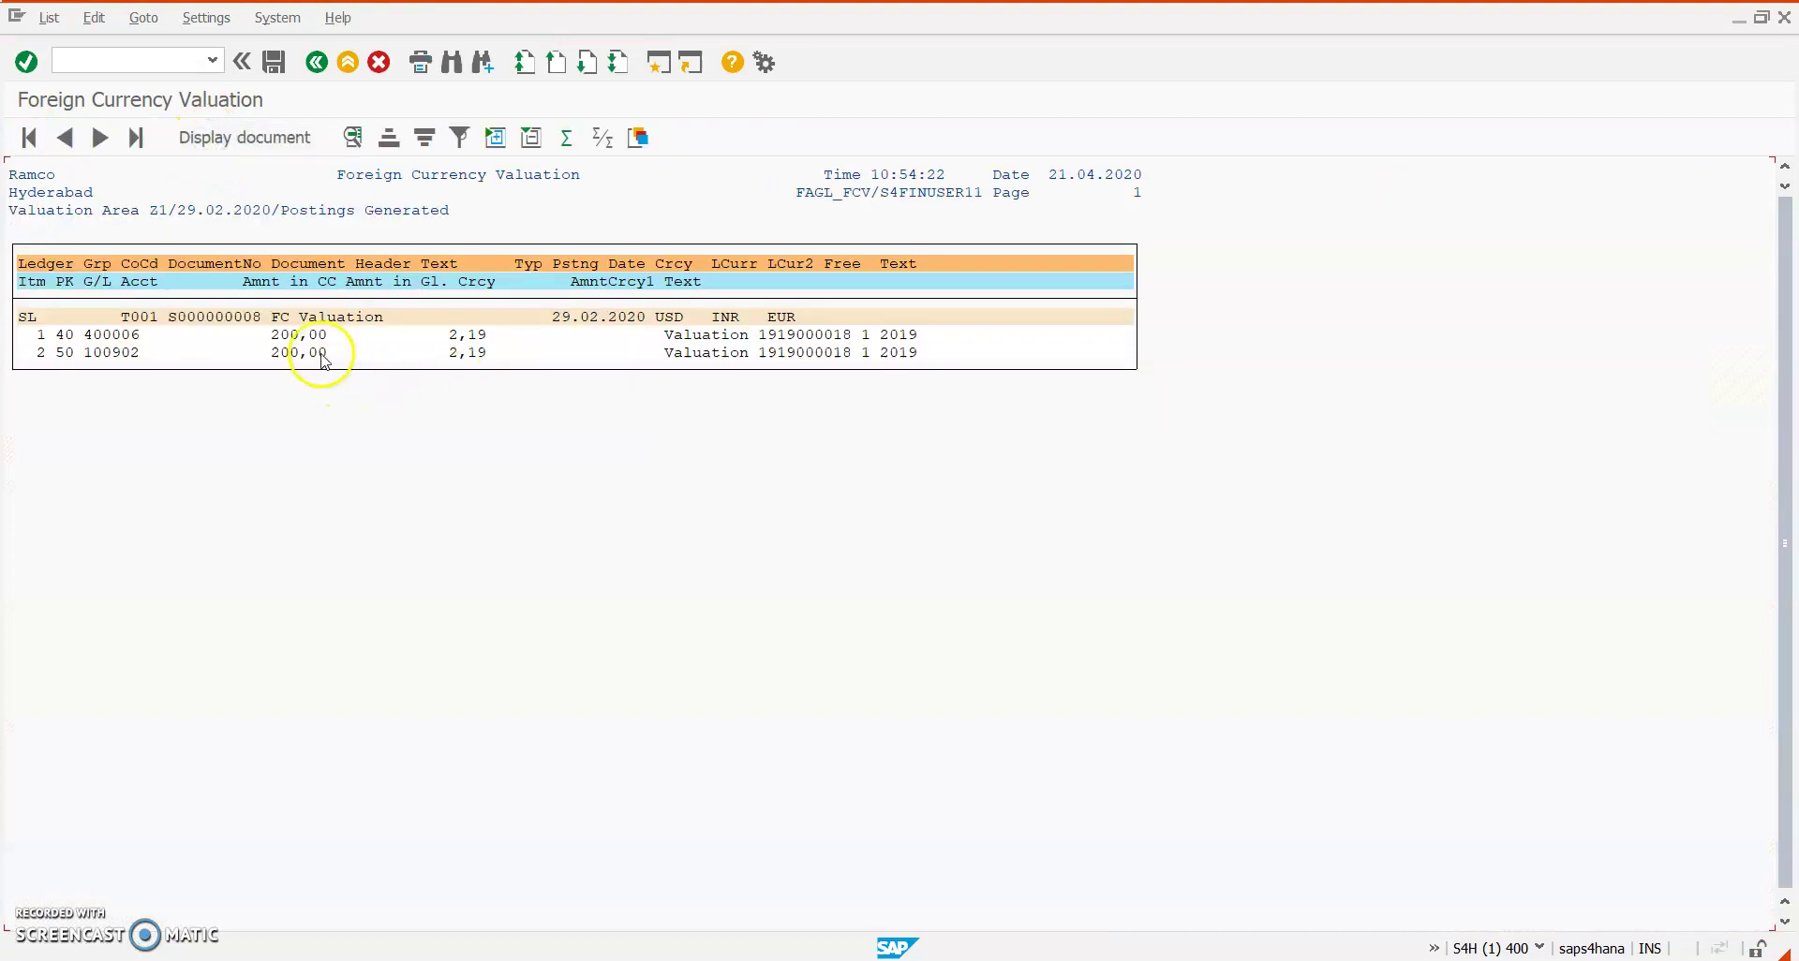
{"action": "left_click_drag", "start_coordinate": [279, 328], "coordinate": [398, 332]}
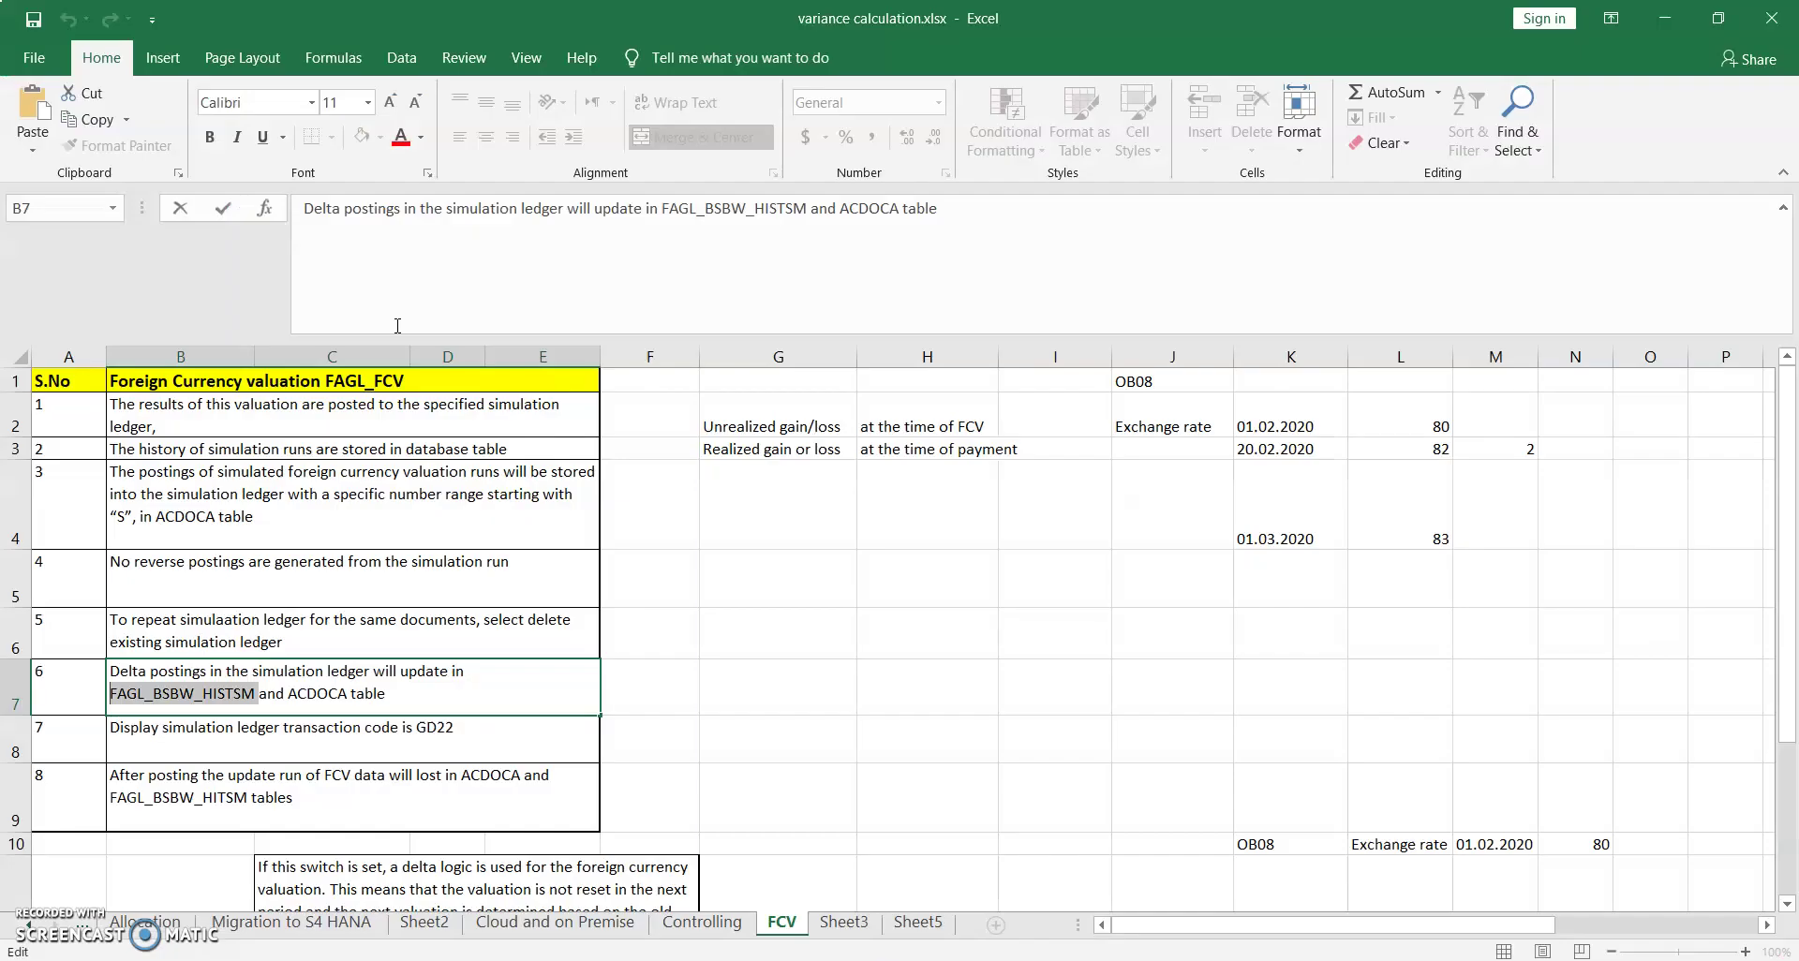
Copy the table name FAGL_BSBW_HISTSM from the Excel notes and open that table with SE16N in a new SAP session
{"action": "left_click_drag", "start_coordinate": [246, 698], "coordinate": [111, 694]}
{"action": "left_click_drag", "start_coordinate": [247, 695], "coordinate": [253, 694]}
{"action": "key", "text": "ctrl+c"}
{"action": "key", "text": "alt+Tab"}
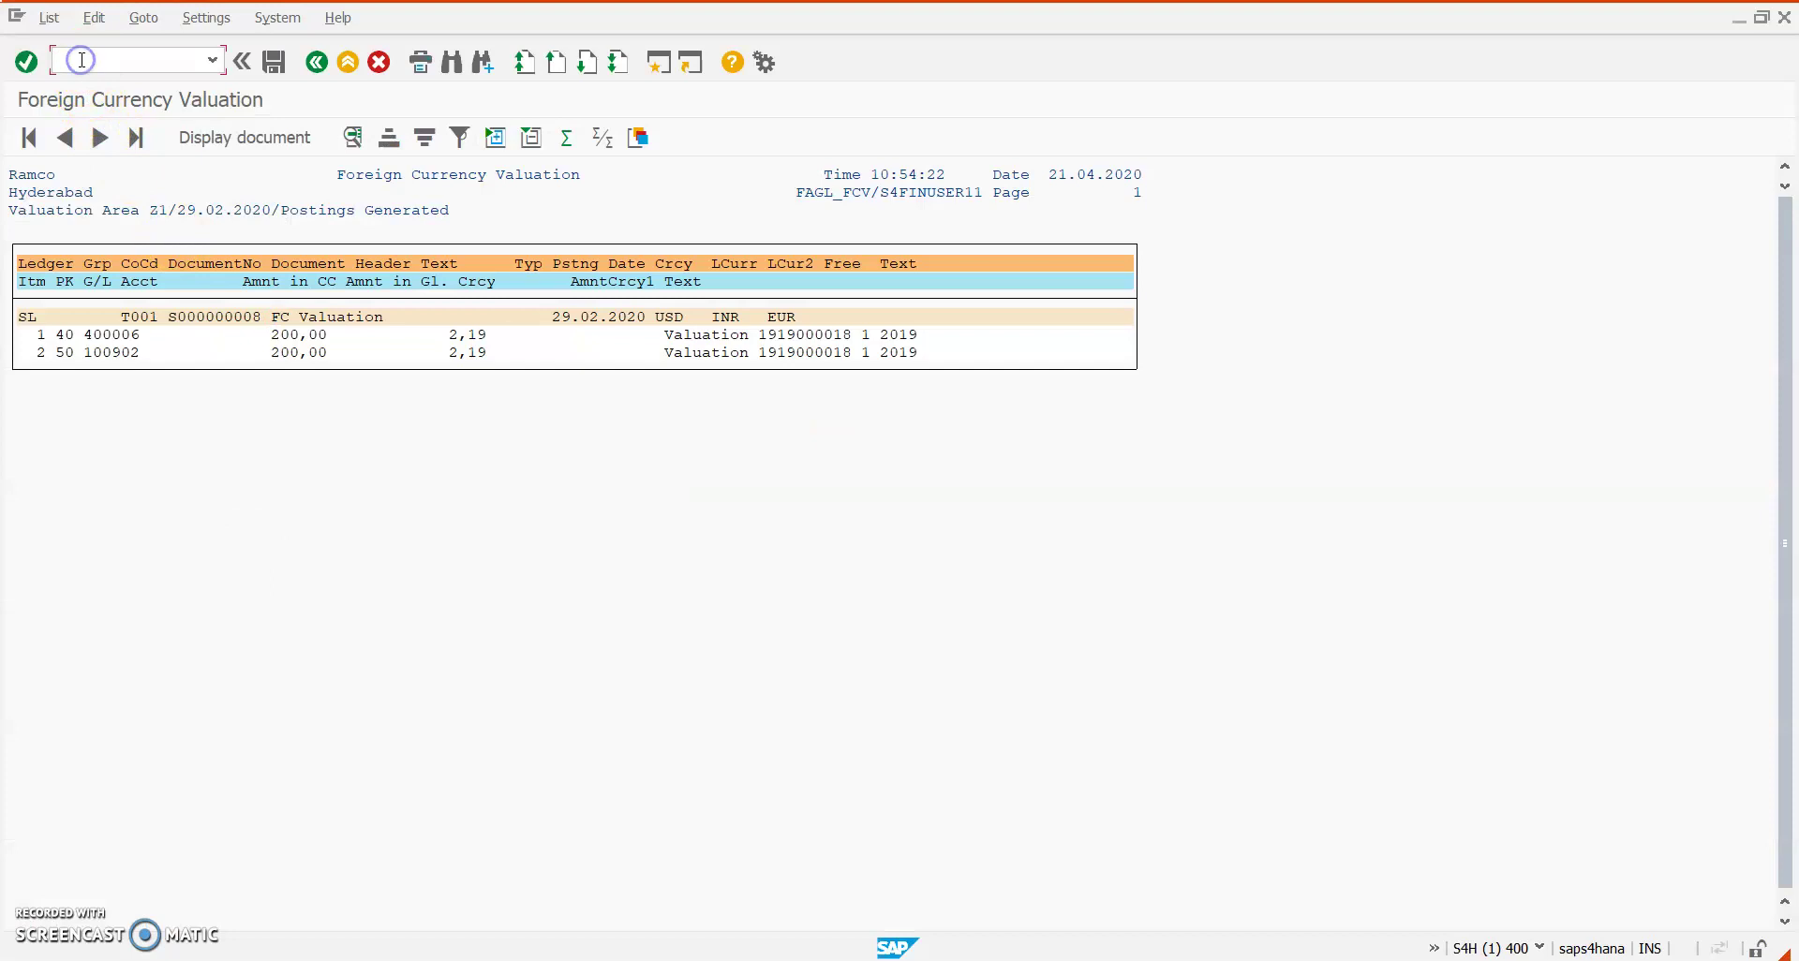
{"action": "type", "text": "/ose16n"}
{"action": "key", "text": "Return"}
{"action": "key", "text": "ctrl+v"}
{"action": "key", "text": "Return"}
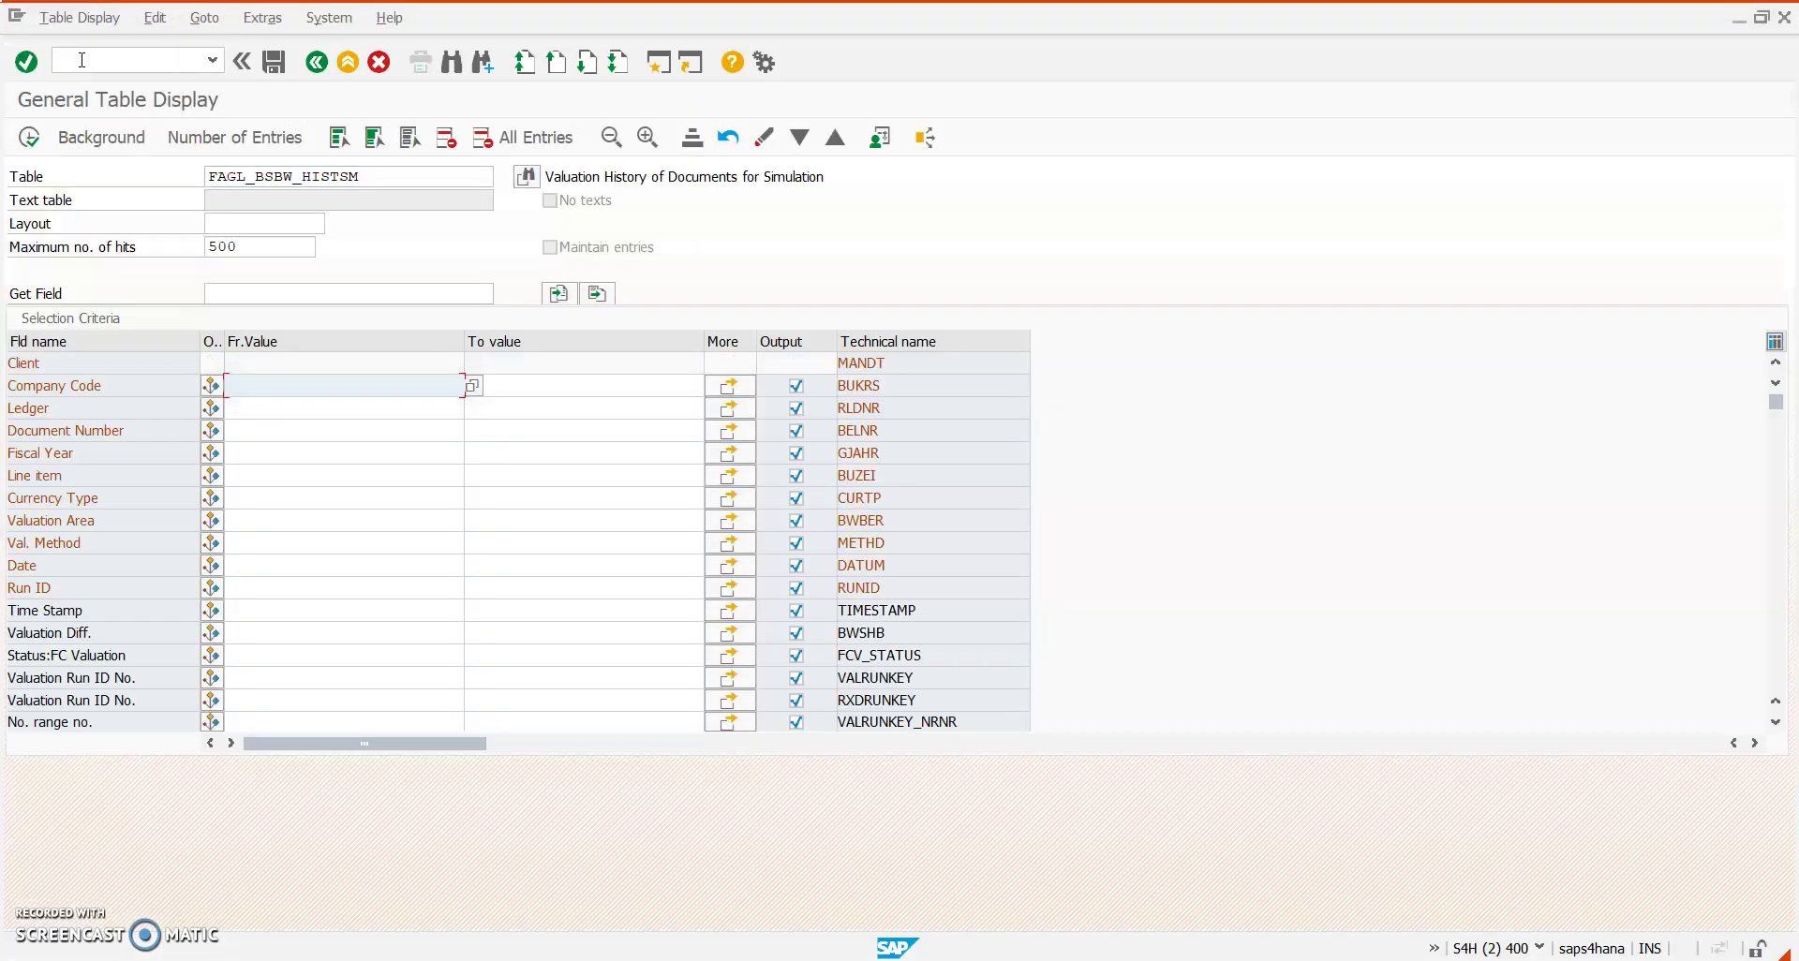
Restrict the table selection to company code T001, check the number of entries and display the simulation valuation history records
{"action": "left_click", "coordinate": [284, 380]}
{"action": "type", "text": "t001"}
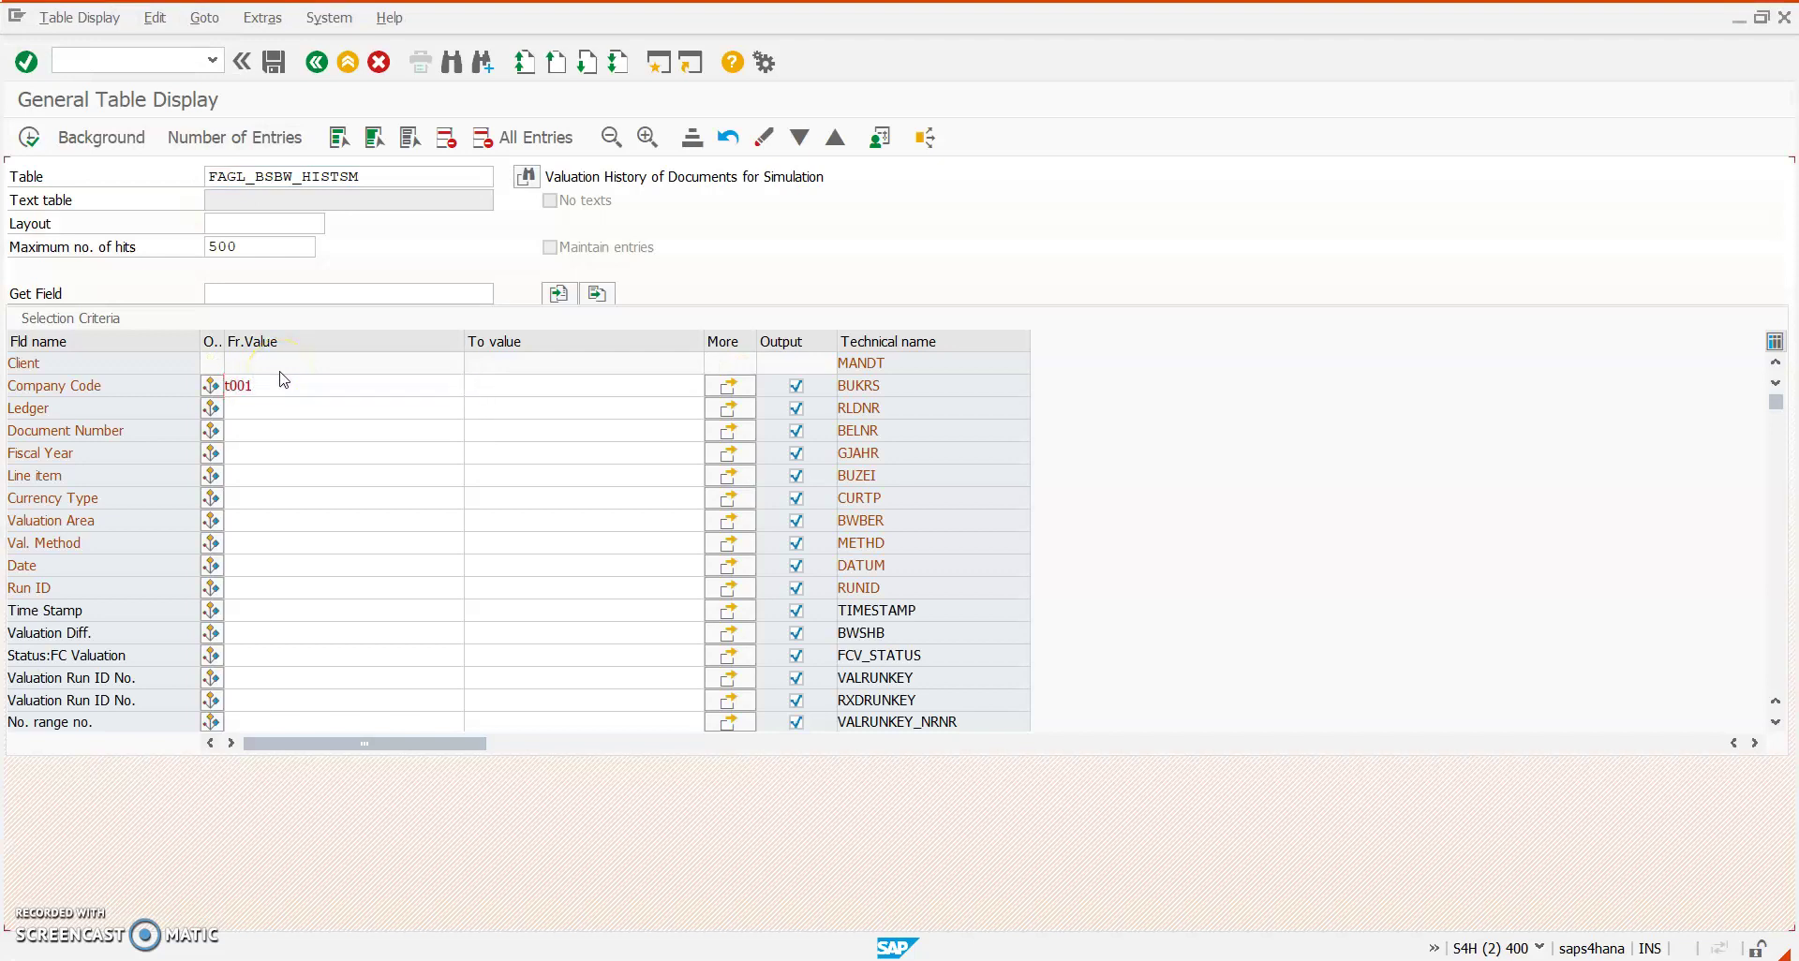
{"action": "left_click", "coordinate": [290, 409]}
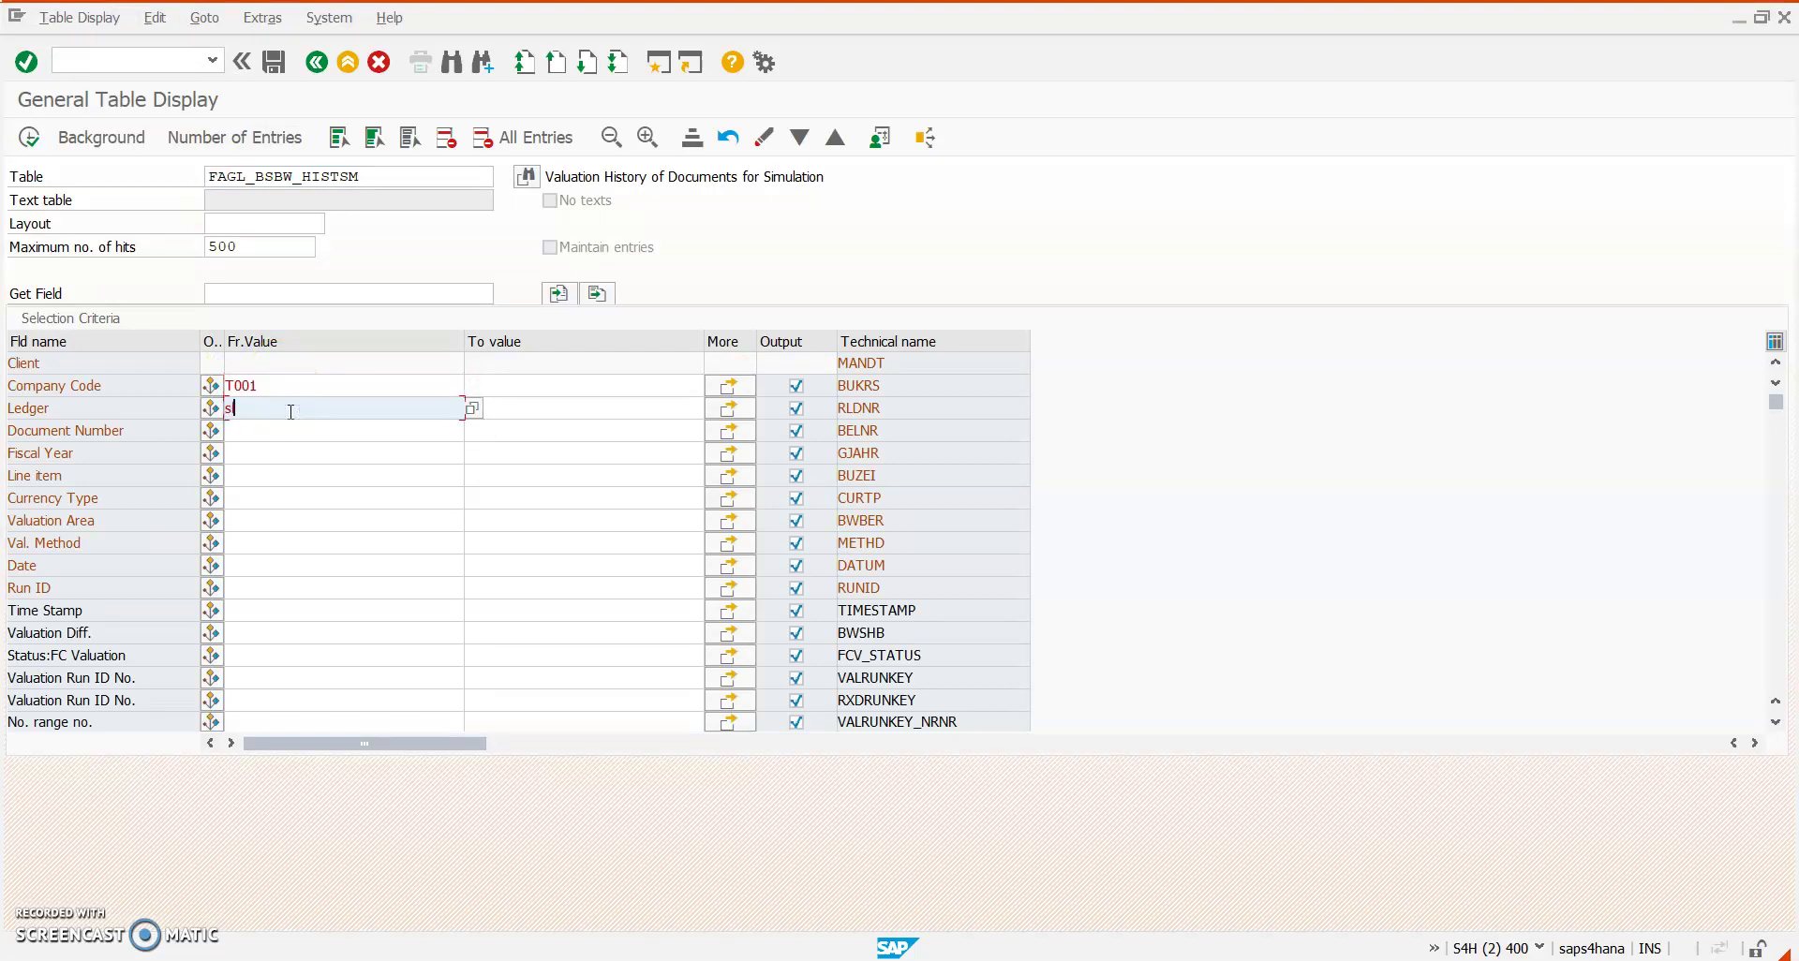
{"action": "type", "text": "sl"}
{"action": "key", "text": "BackSpace"}
{"action": "key", "text": "BackSpace"}
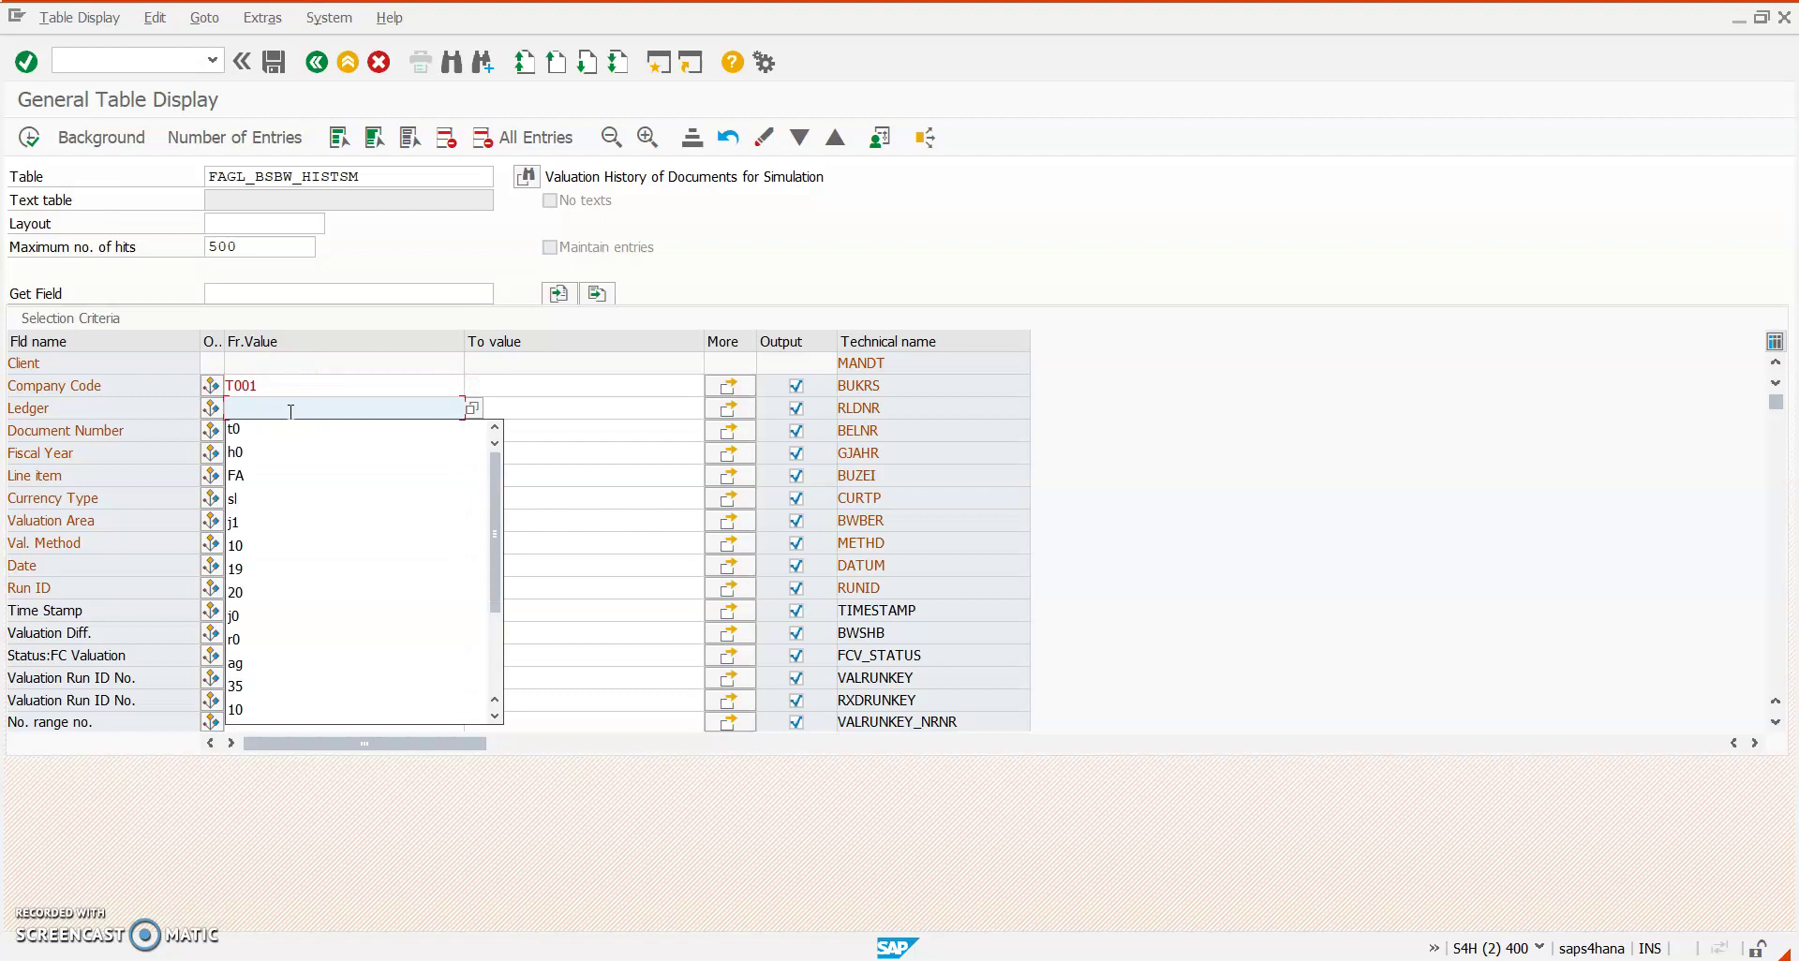
{"action": "left_click", "coordinate": [246, 137]}
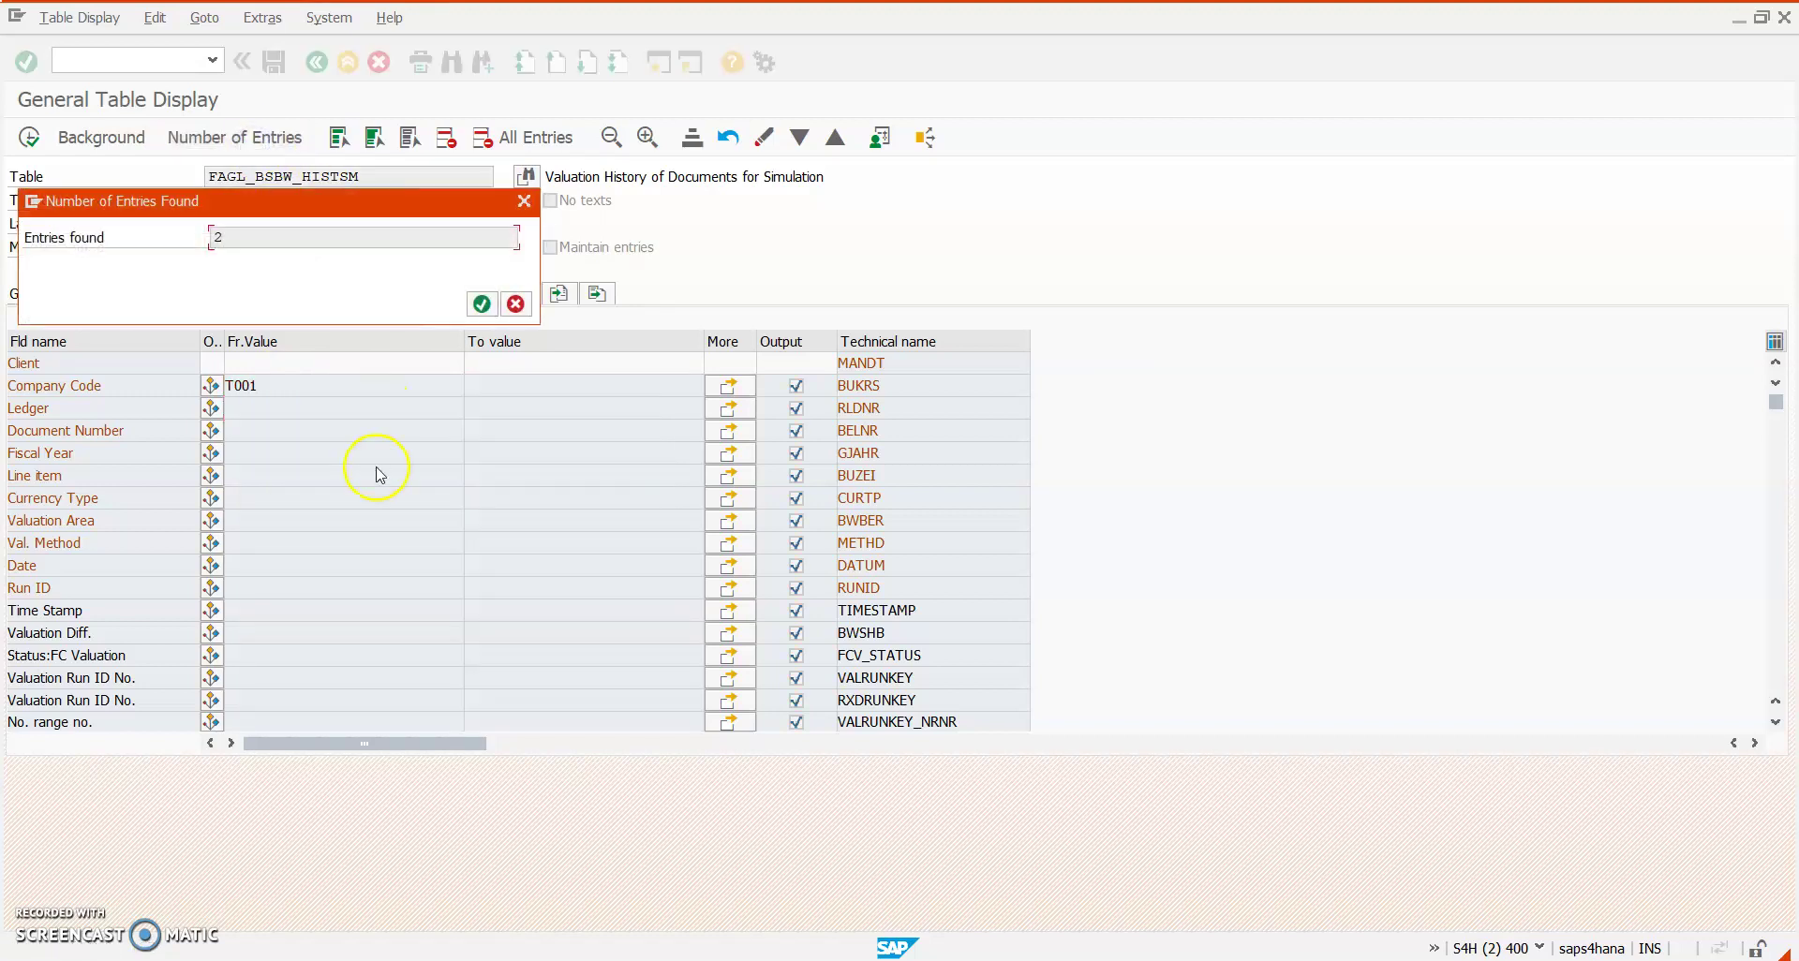
{"action": "left_click", "coordinate": [480, 305]}
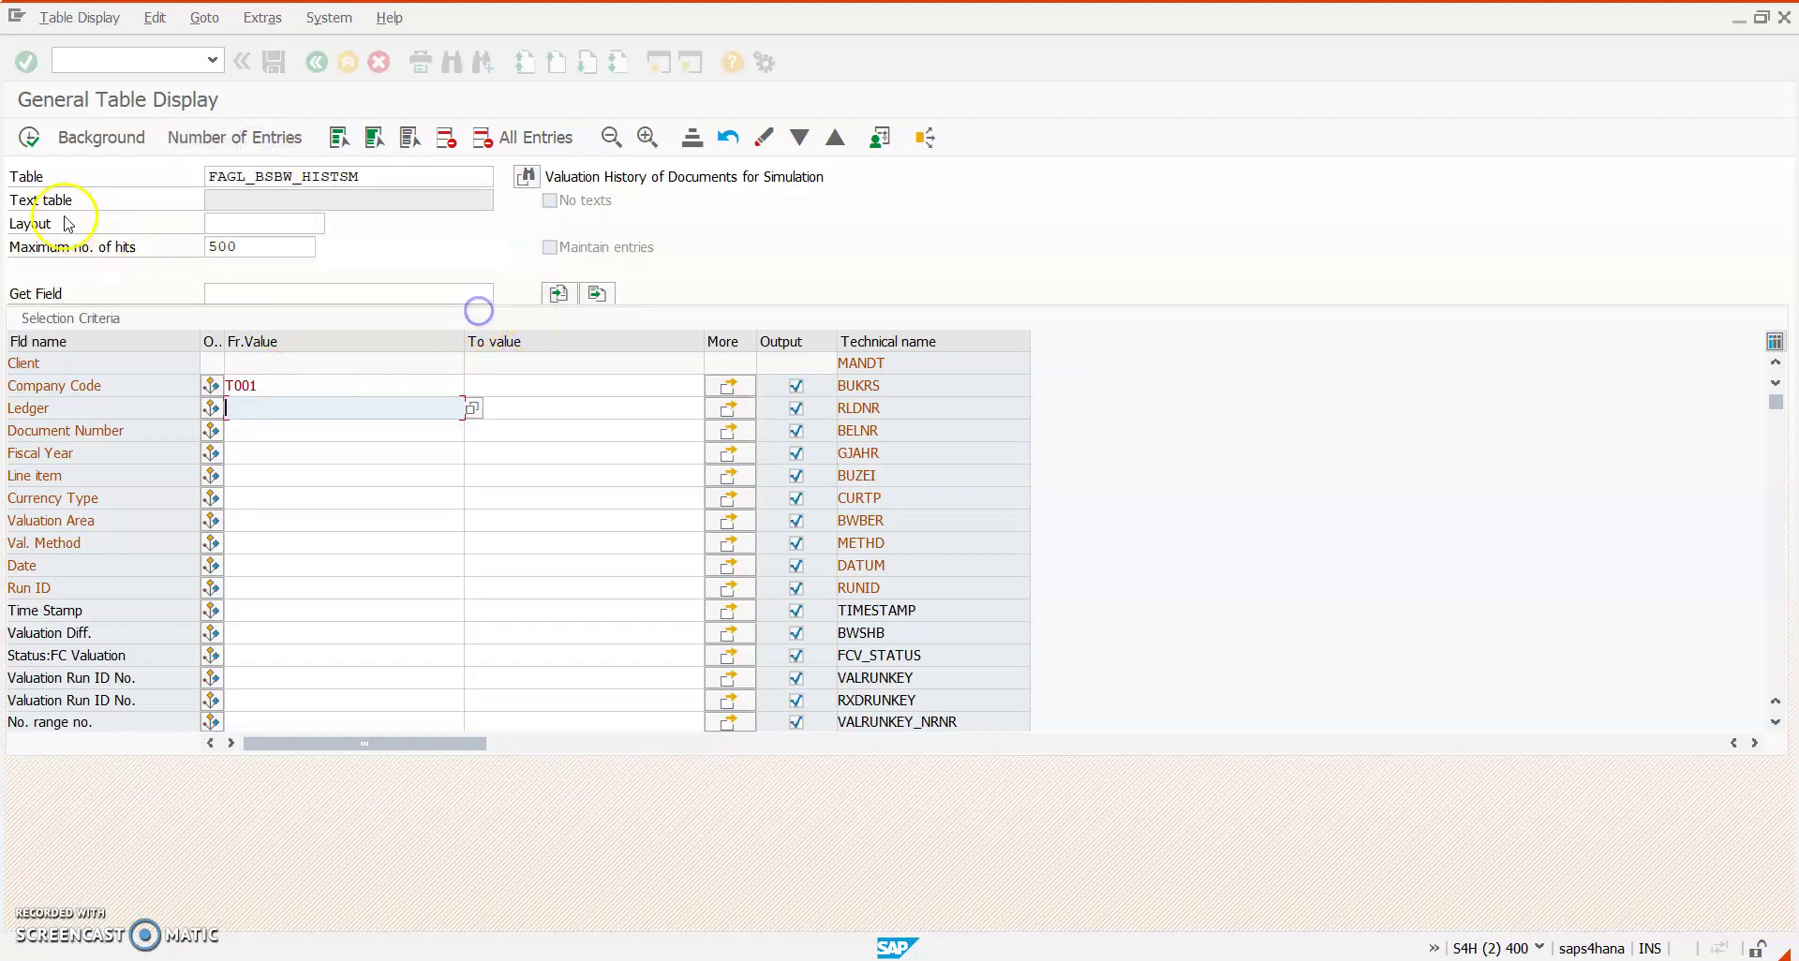
{"action": "left_click", "coordinate": [29, 136]}
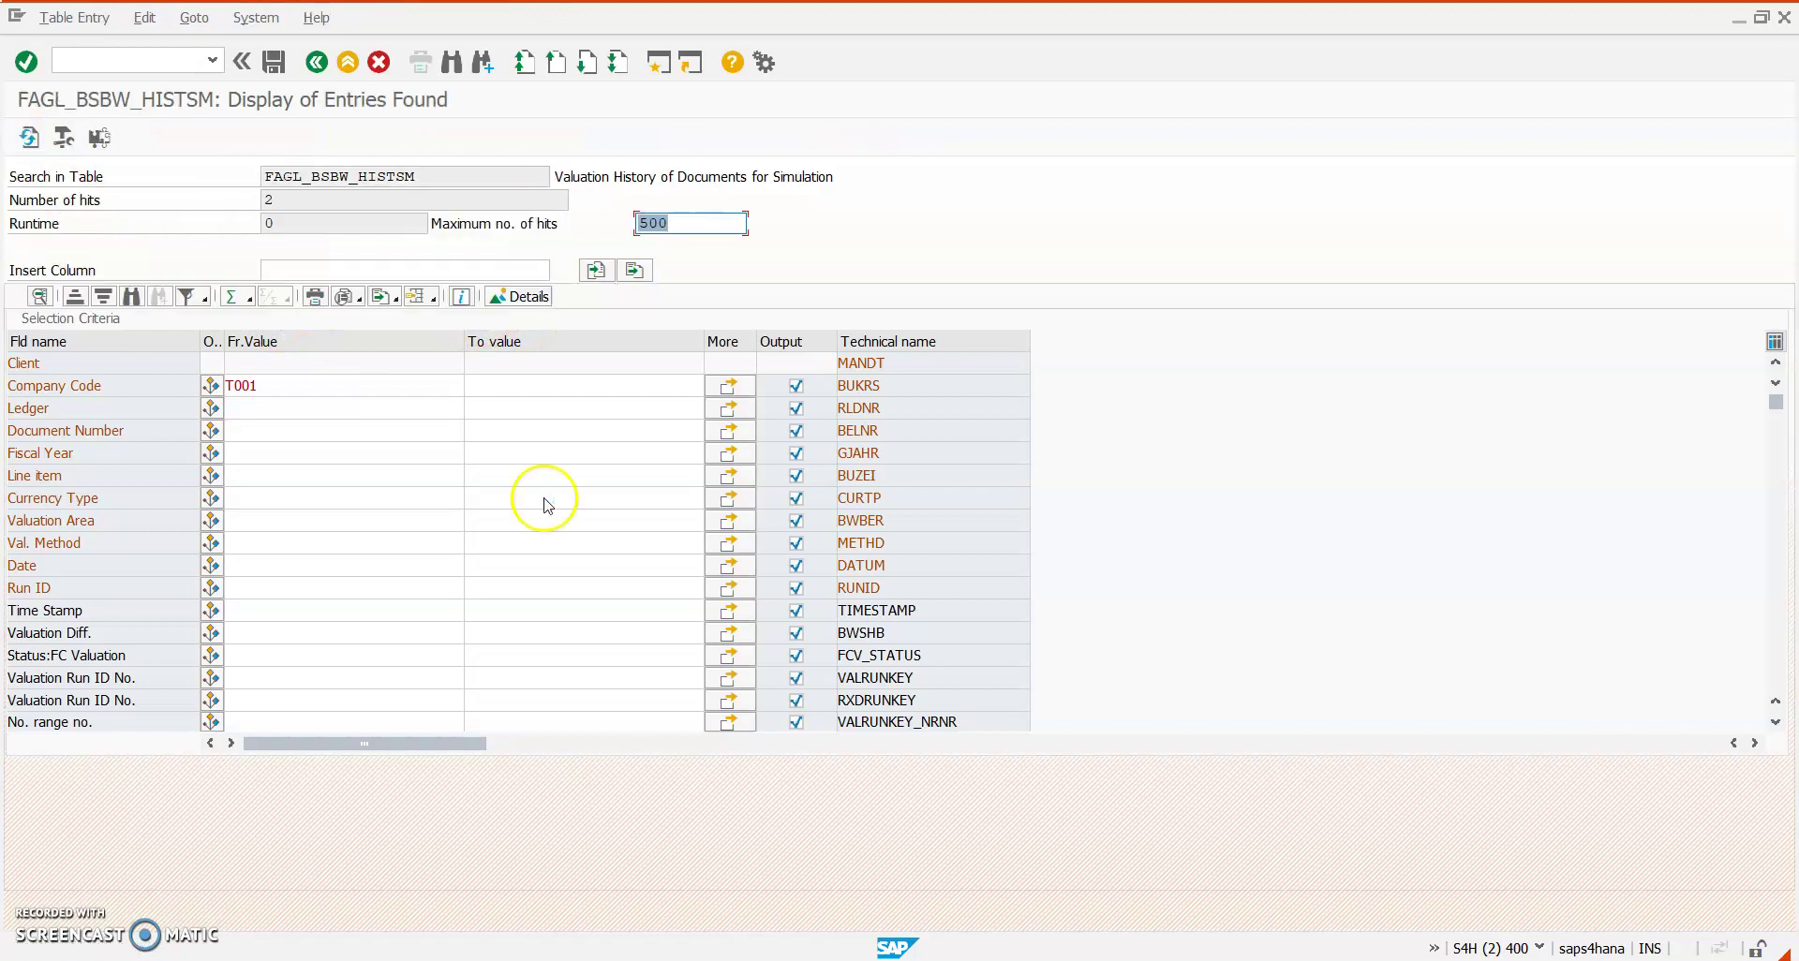
{"action": "left_click", "coordinate": [438, 362]}
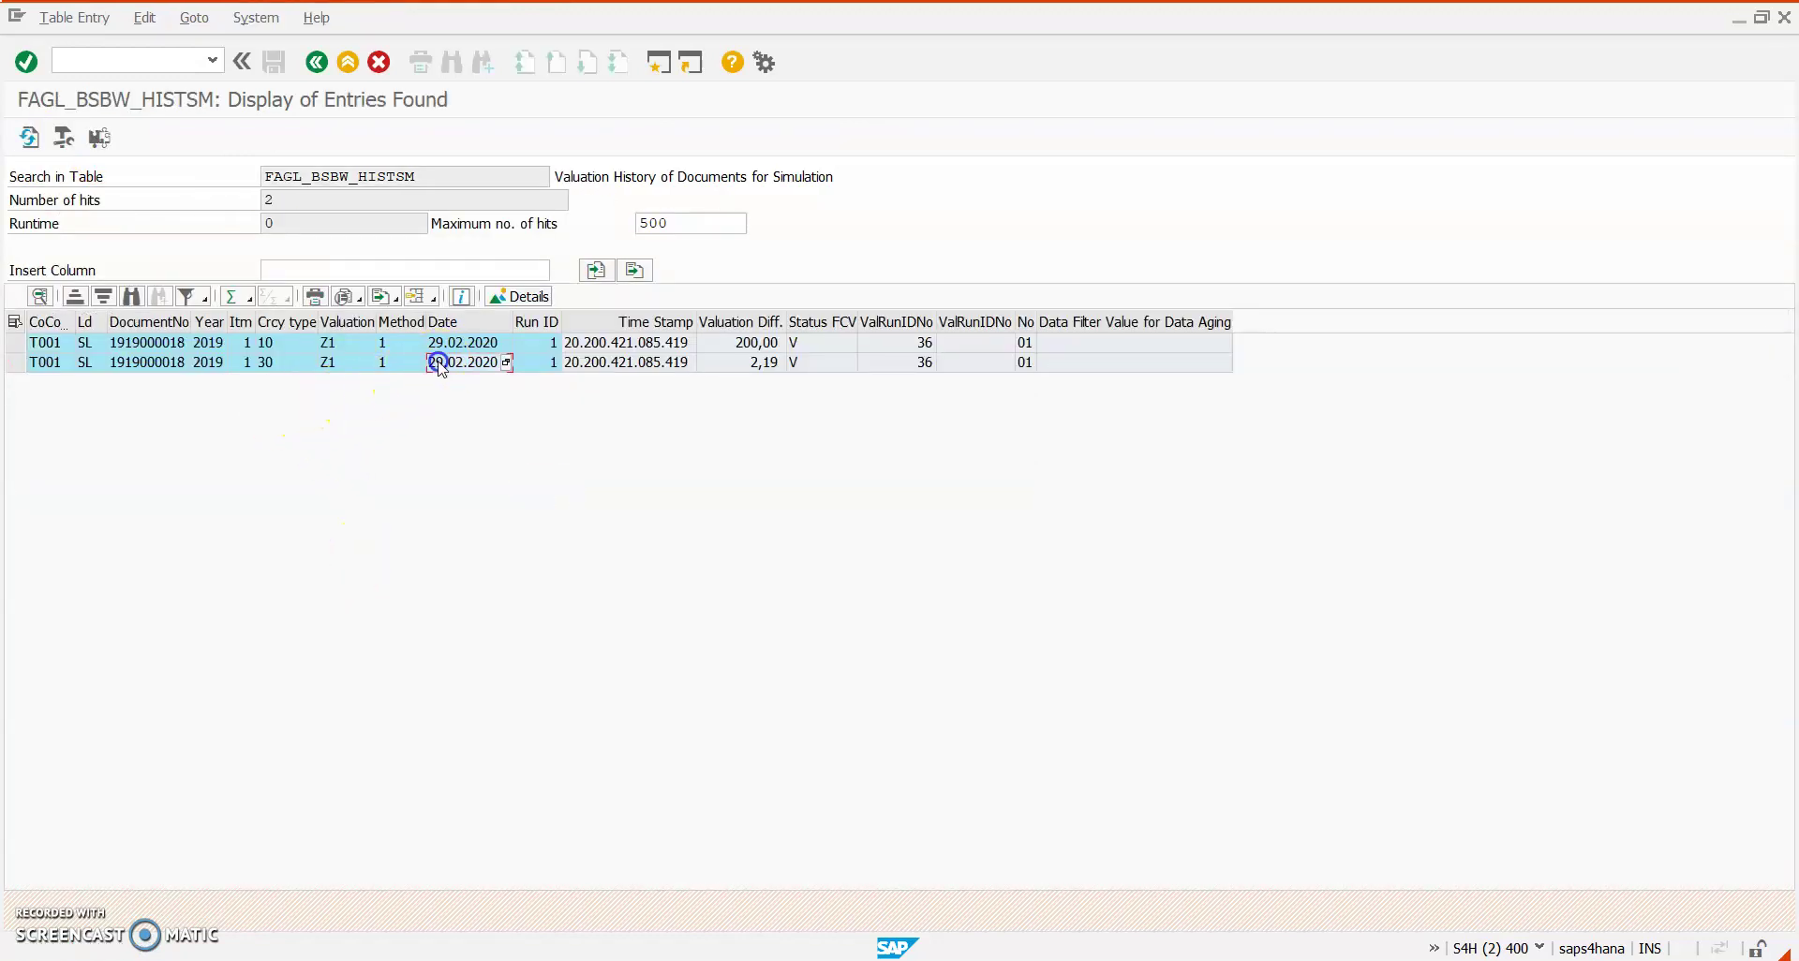
{"action": "left_click", "coordinate": [644, 364]}
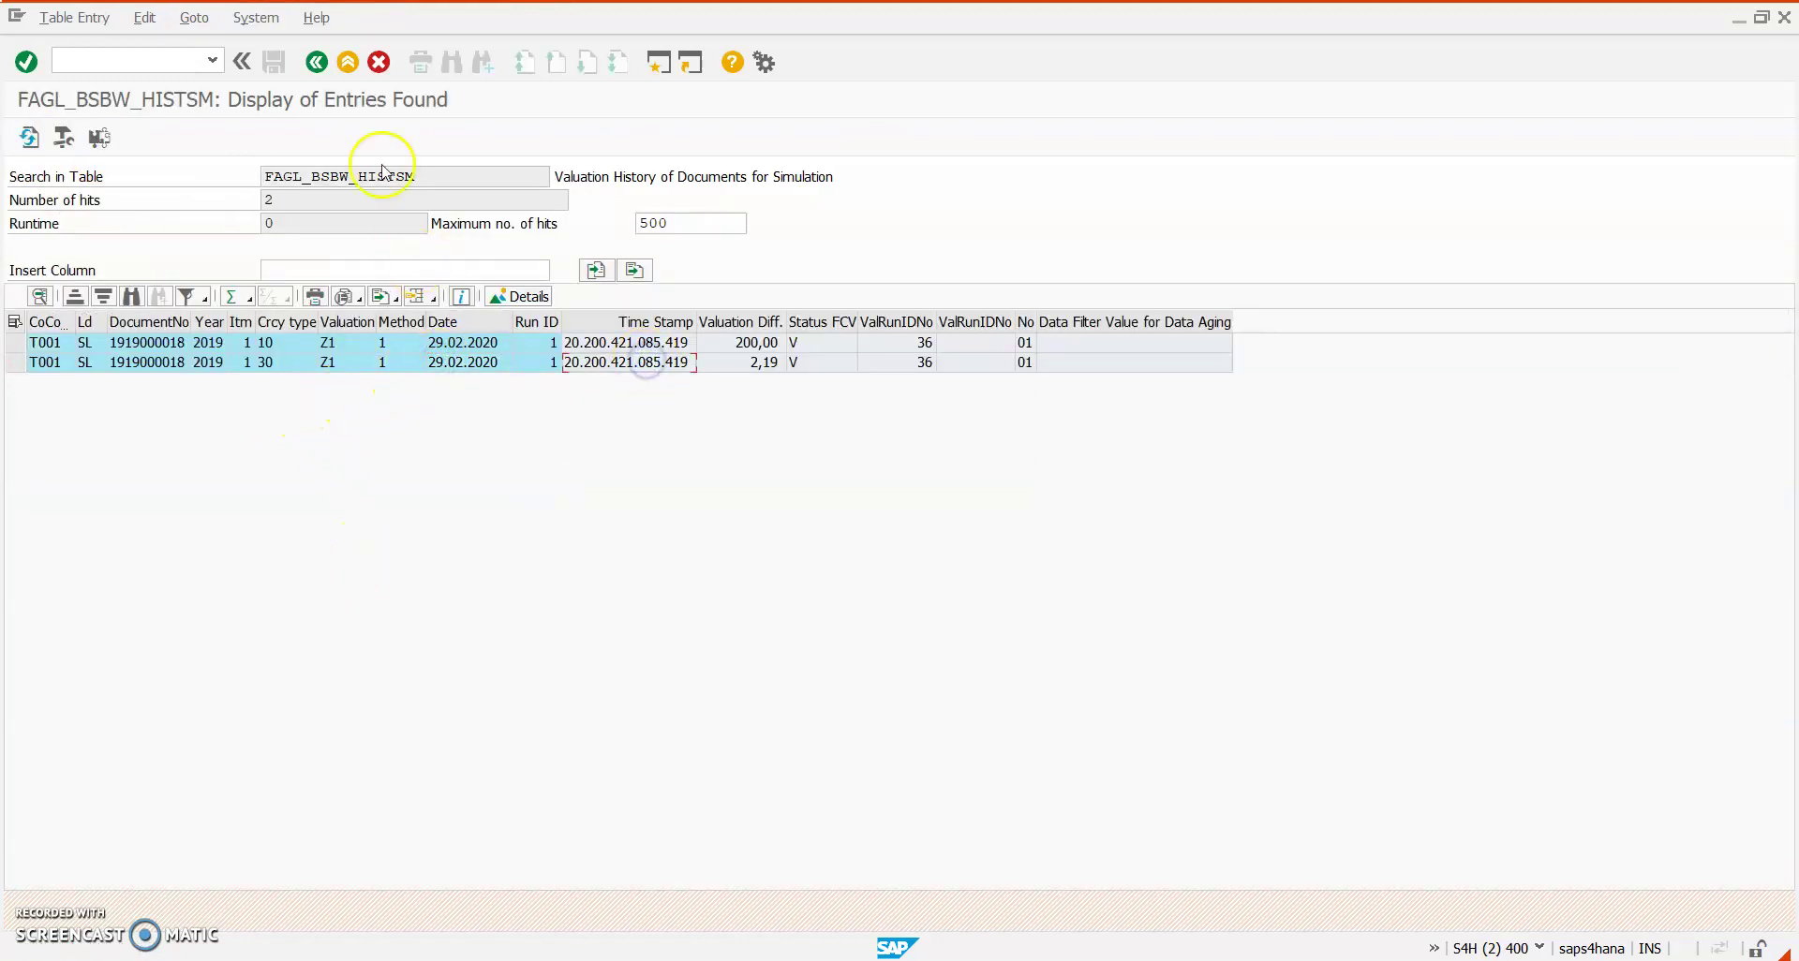
Open another general table display session and load the ACDOCA table
{"action": "left_click", "coordinate": [173, 57]}
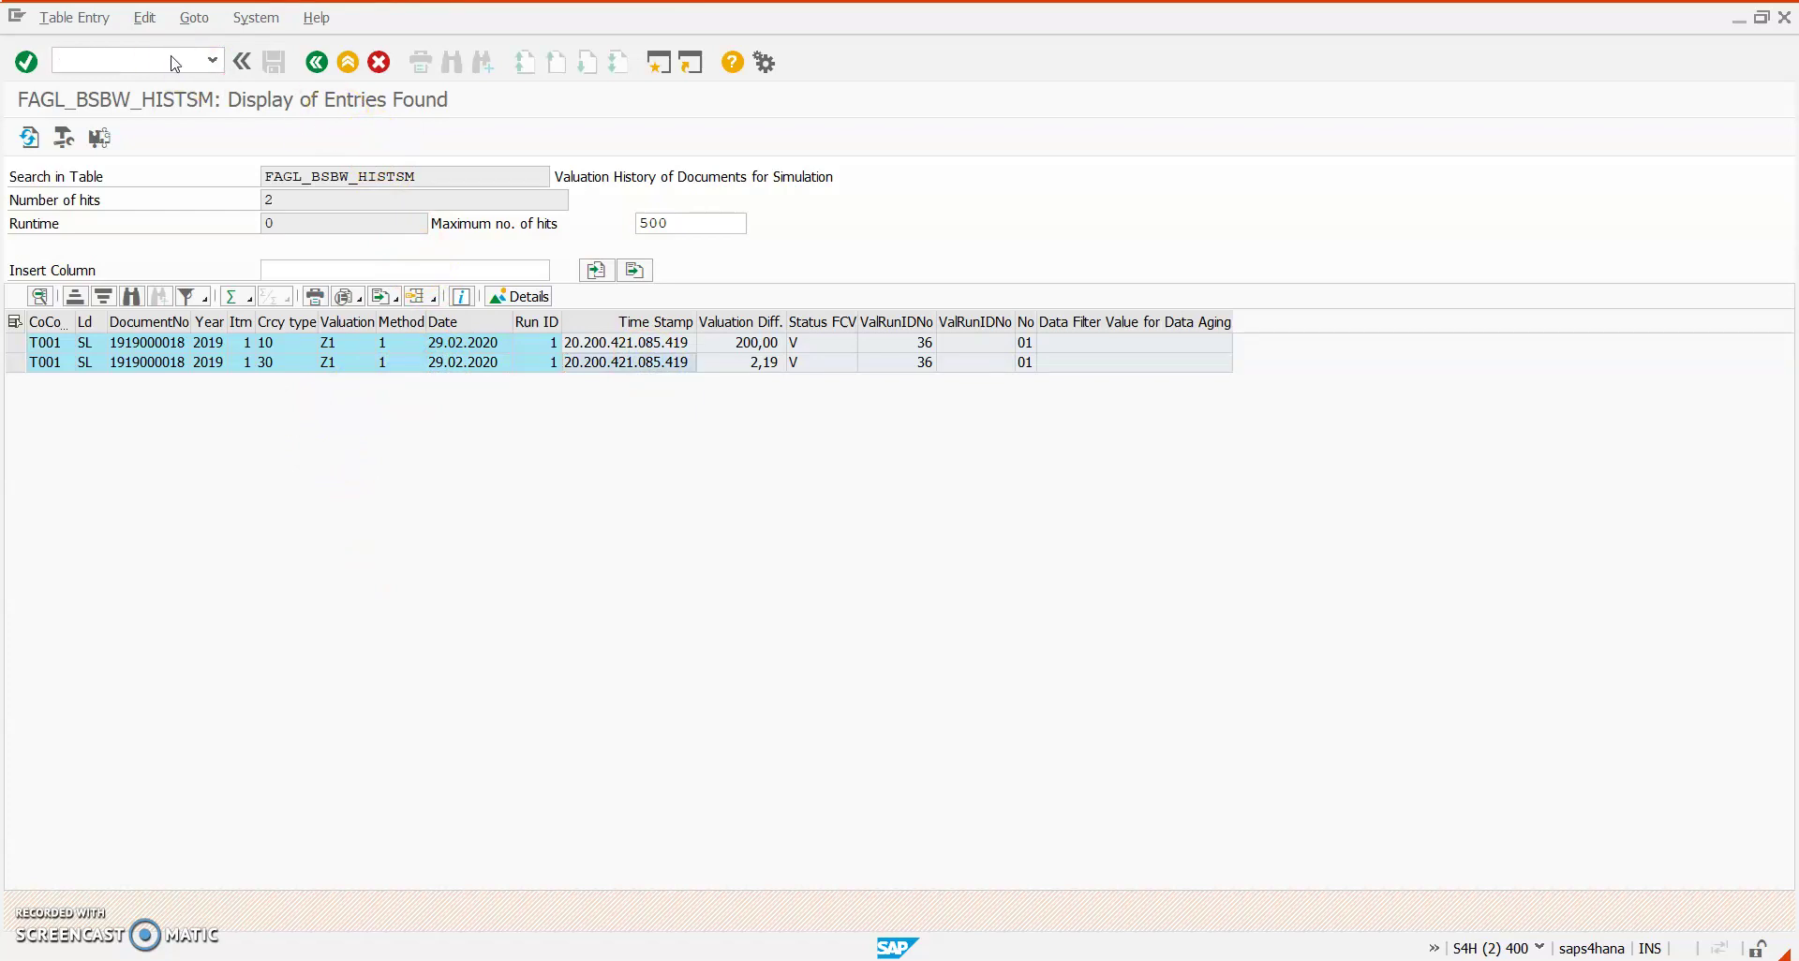
{"action": "key", "text": "F3"}
{"action": "type", "text": "acdo"}
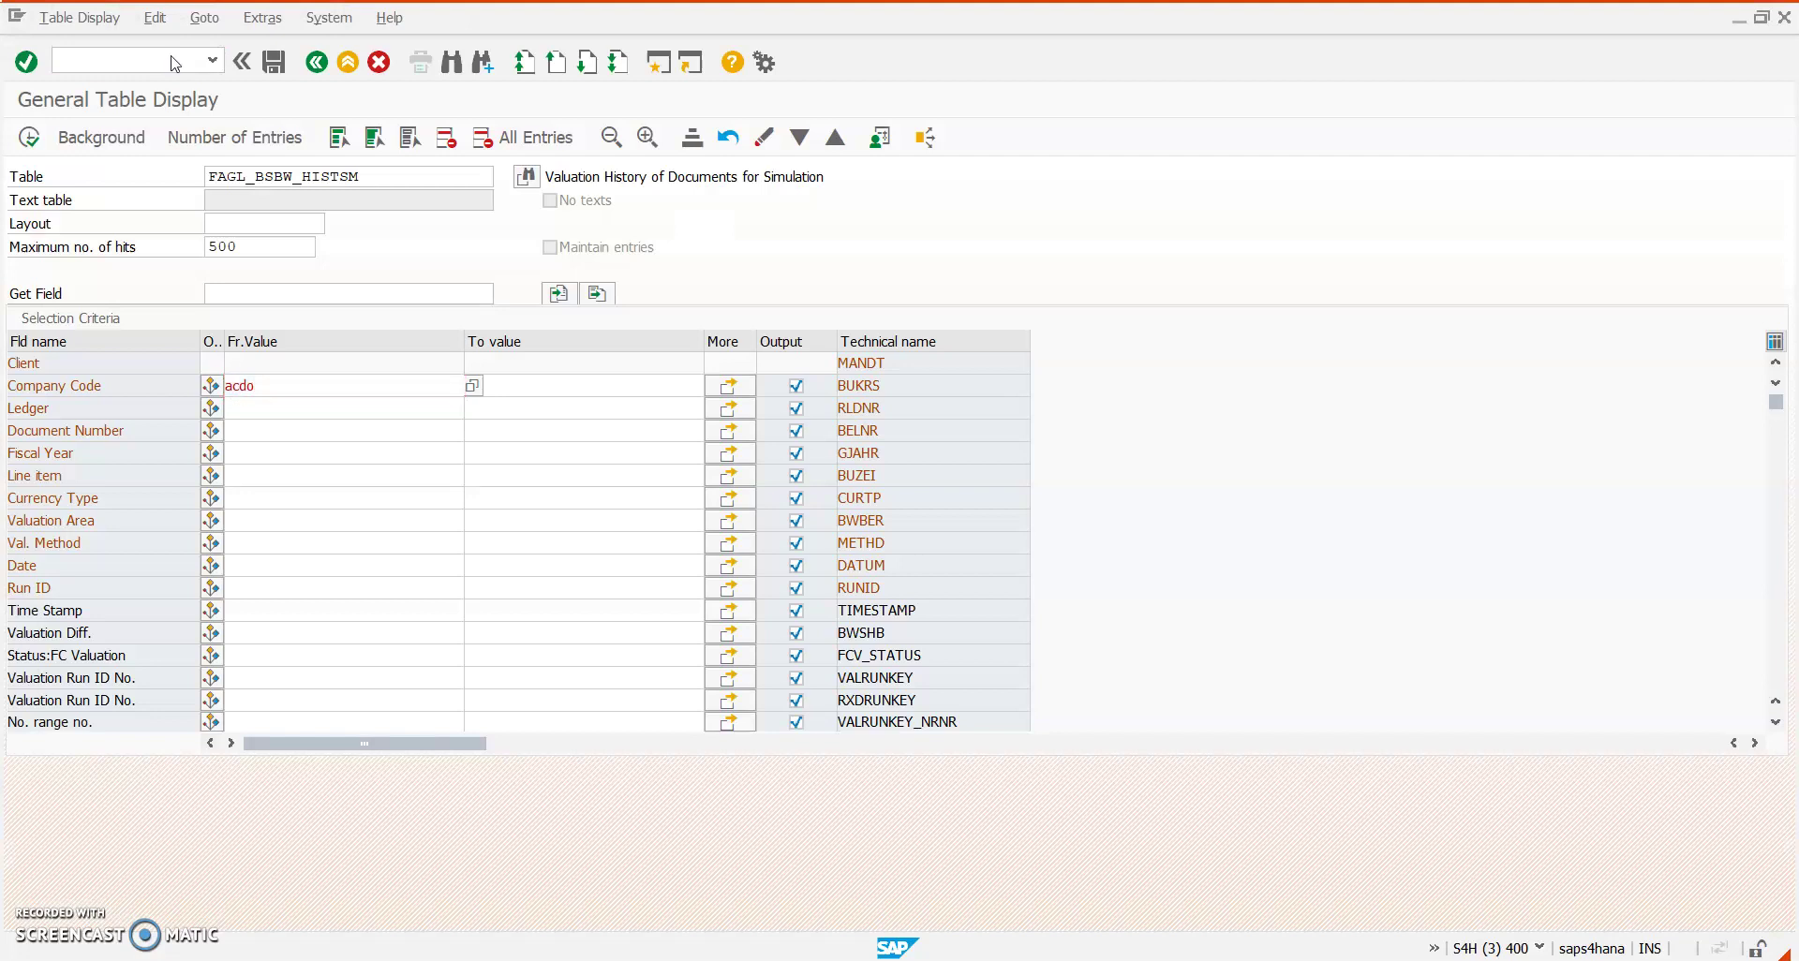
{"action": "left_click", "coordinate": [96, 176]}
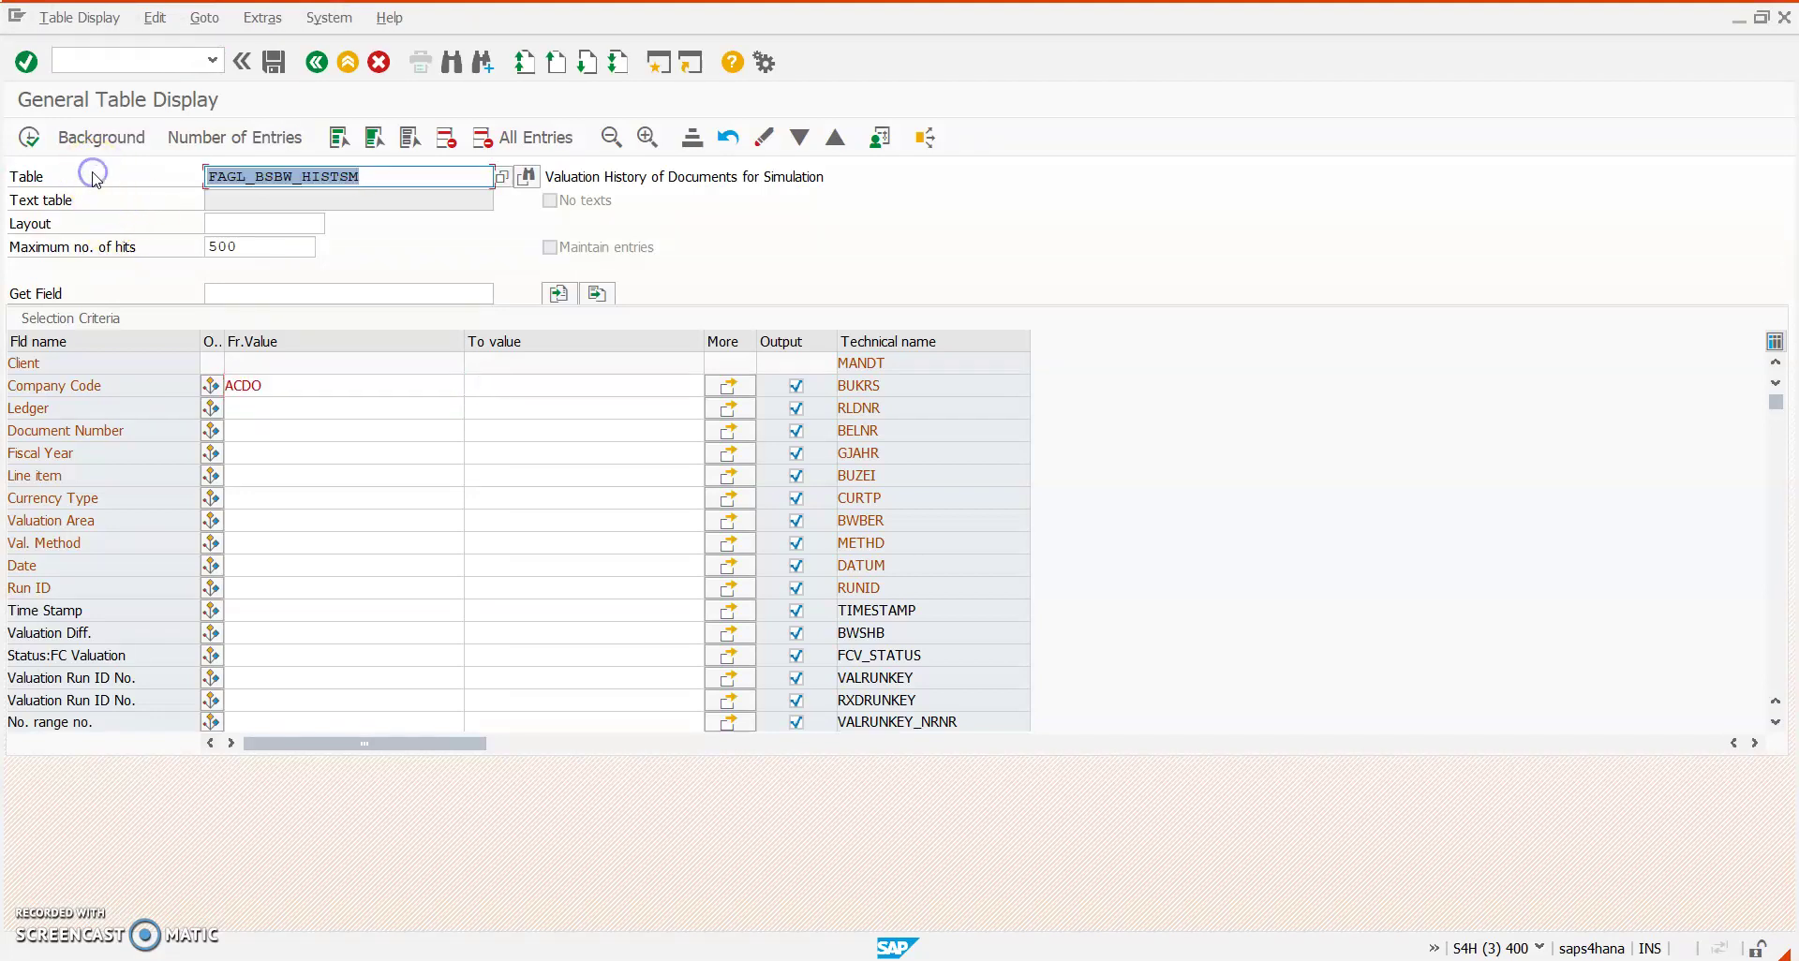
{"action": "type", "text": "acdoc"}
{"action": "key", "text": "Down"}
{"action": "key", "text": "Return"}
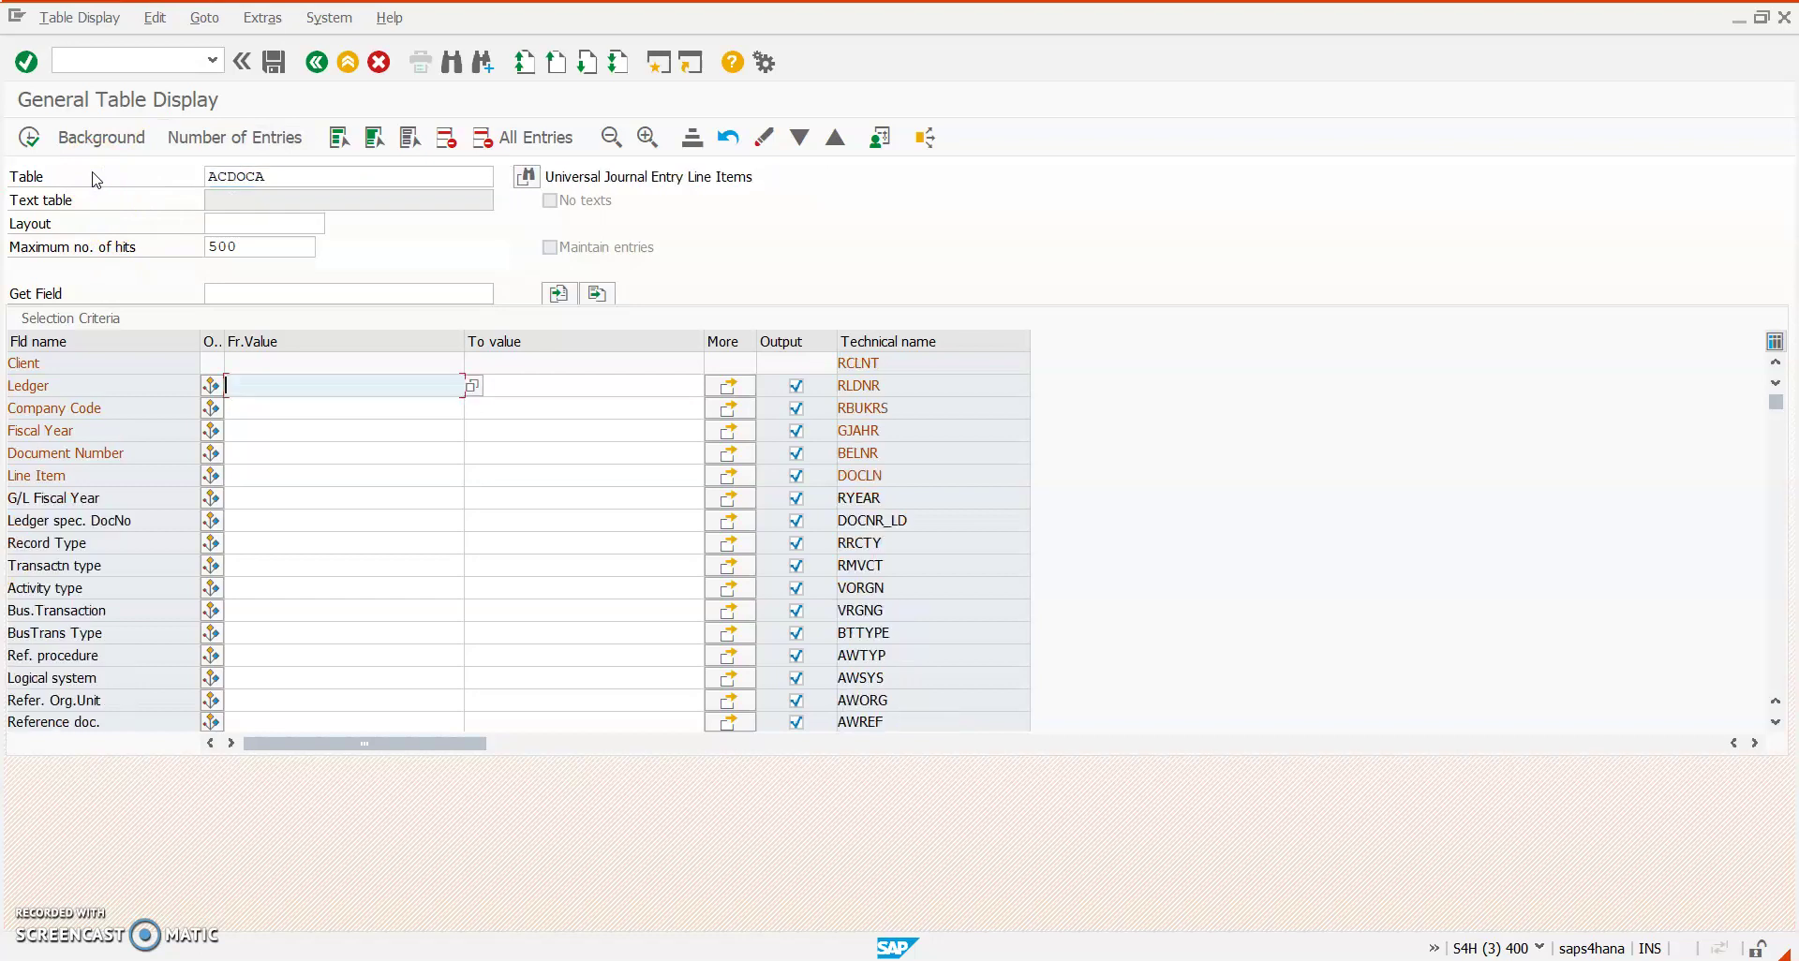
Display the ACDOCA entries for ledger SL and company code T001, and examine their document numbers
{"action": "left_click", "coordinate": [302, 405]}
{"action": "type", "text": "1001"}
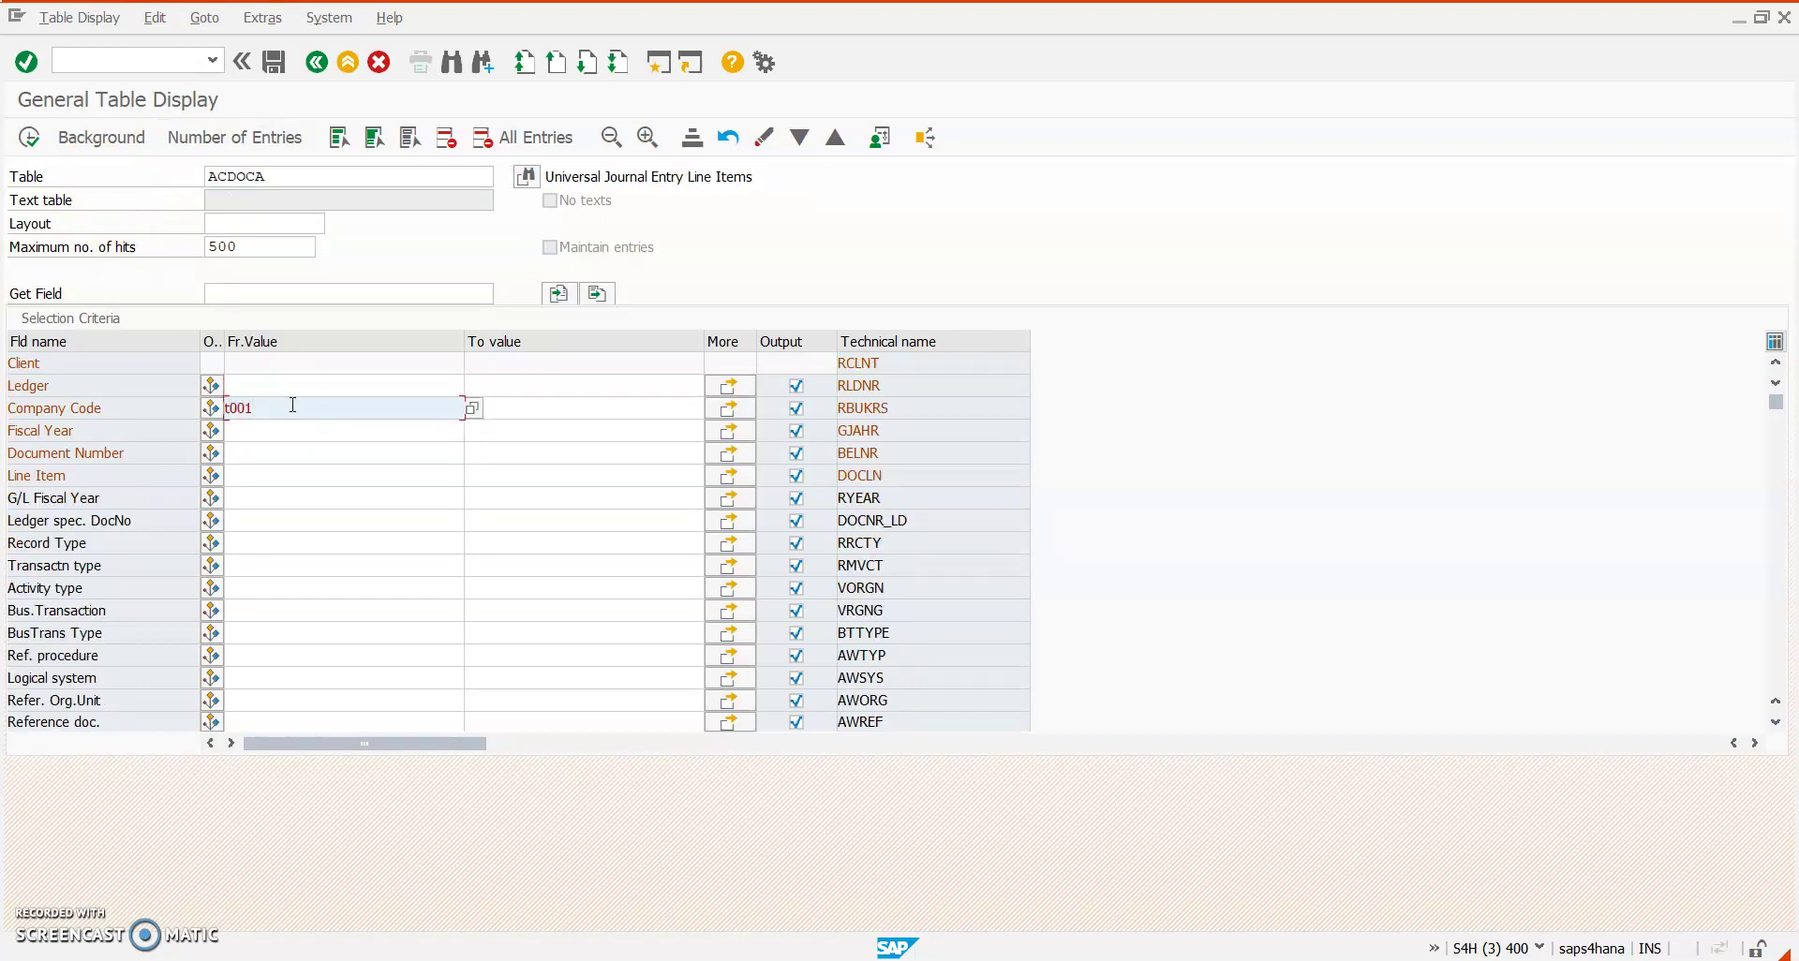
{"action": "key", "text": "Up"}
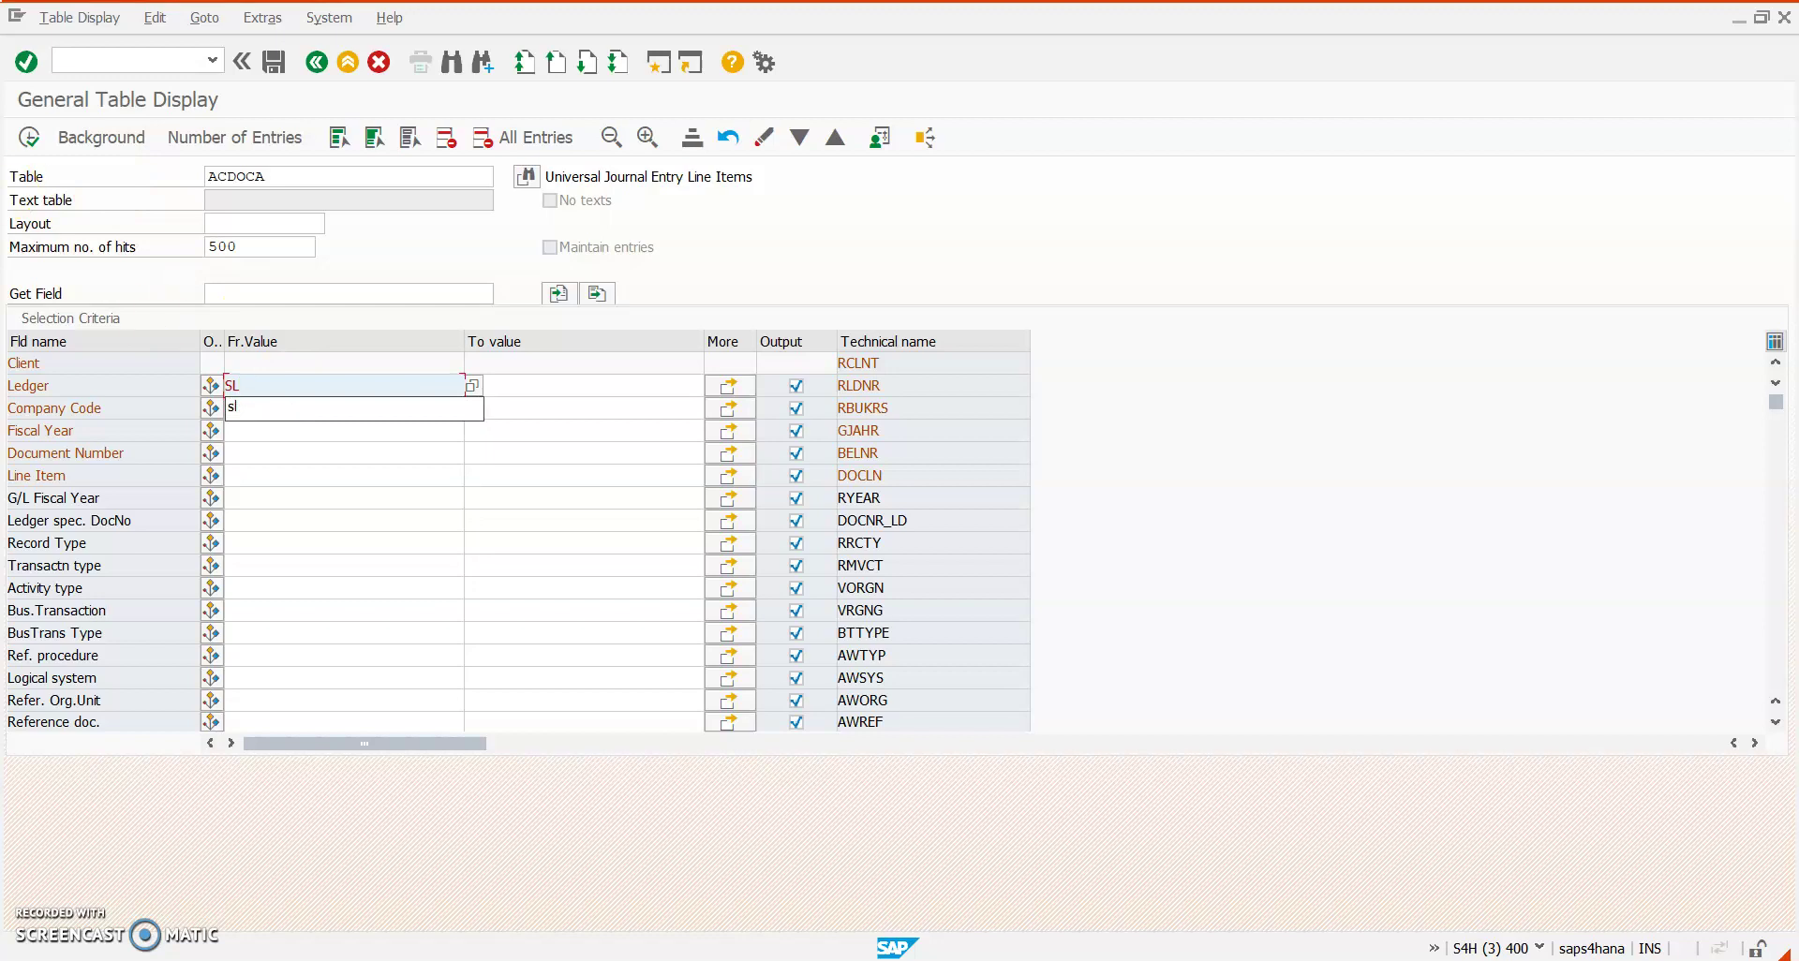
{"action": "key", "text": "F8"}
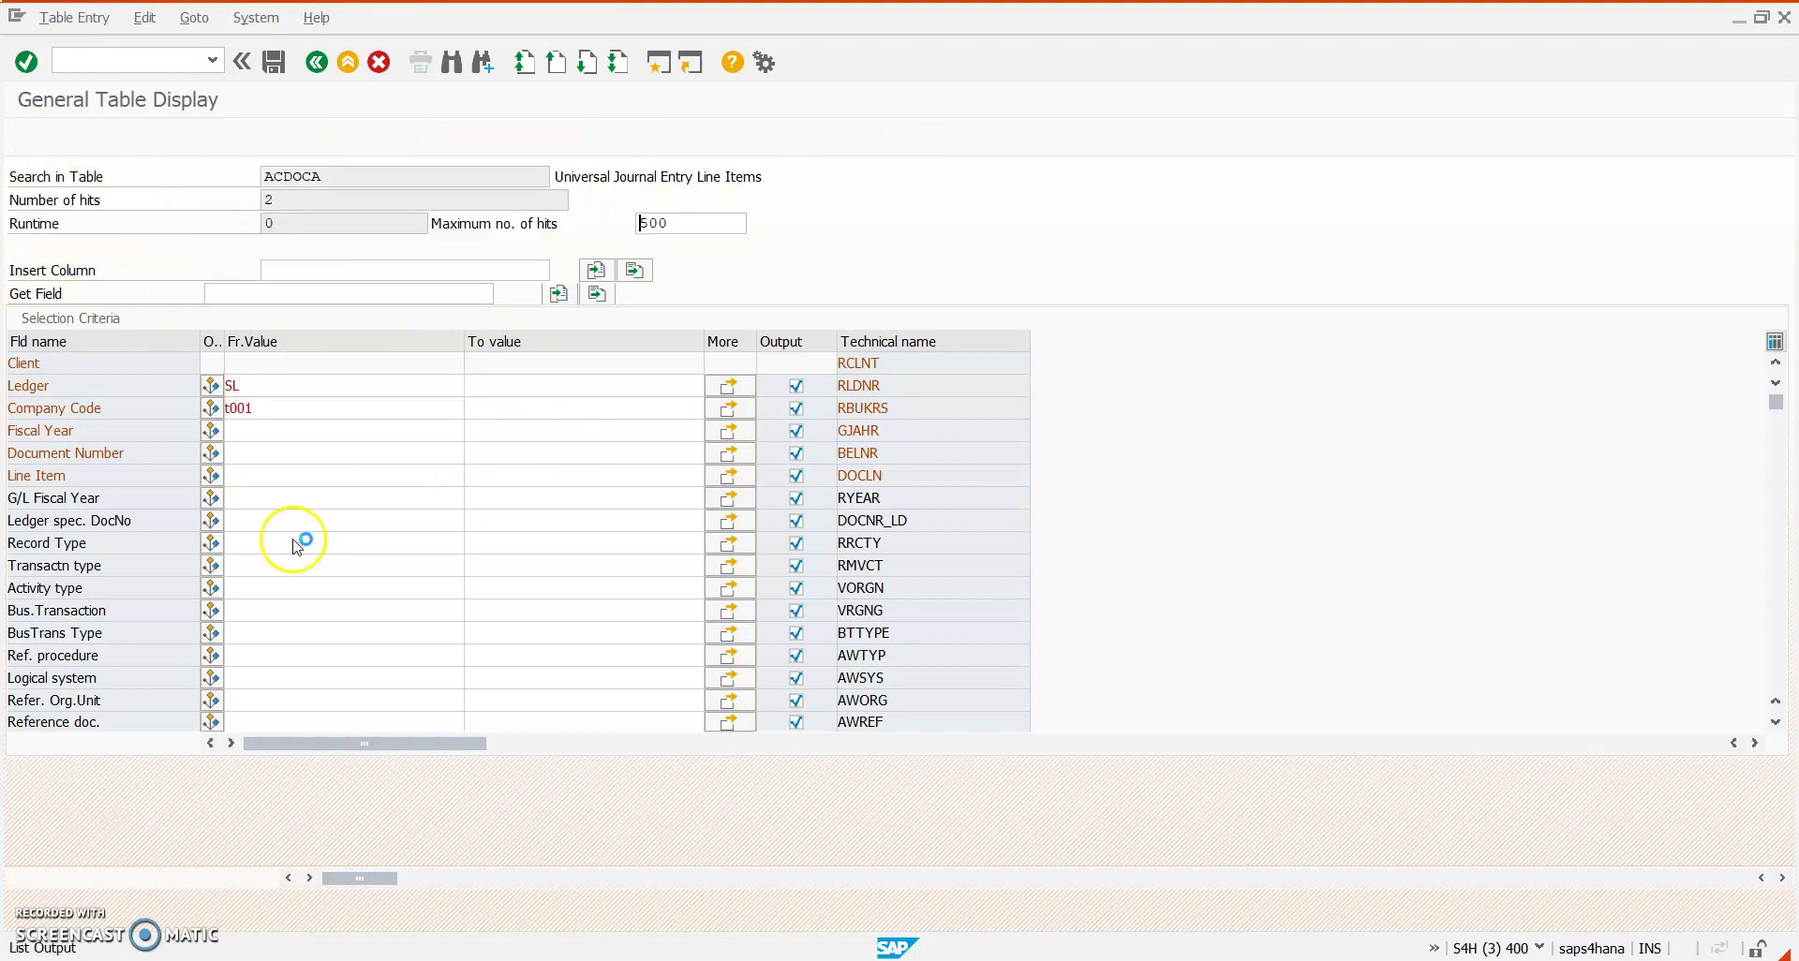
{"action": "left_click", "coordinate": [186, 347]}
{"action": "left_click", "coordinate": [206, 363]}
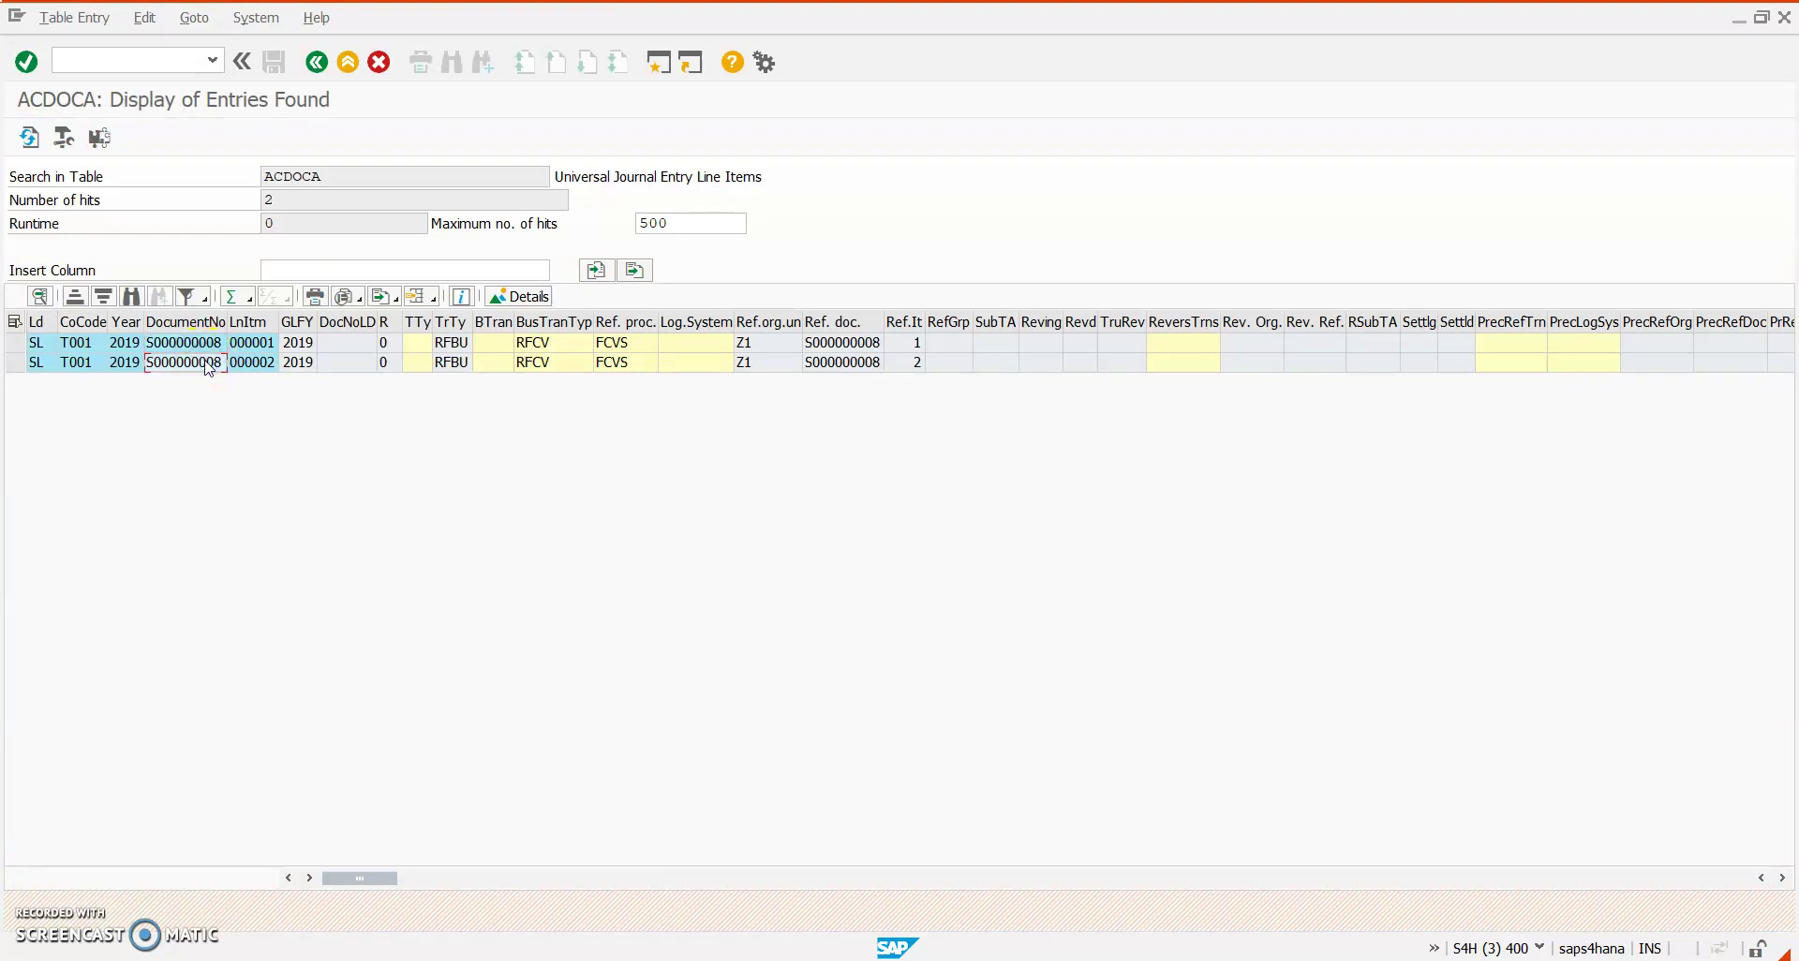
Check the ACDOCA document numbers for ledger SL and return to the Foreign Currency Valuation selection screen
{"action": "left_click", "coordinate": [182, 345]}
{"action": "left_click", "coordinate": [185, 361]}
{"action": "key", "text": "alt+Tab"}
{"action": "key", "text": "alt+Tab"}
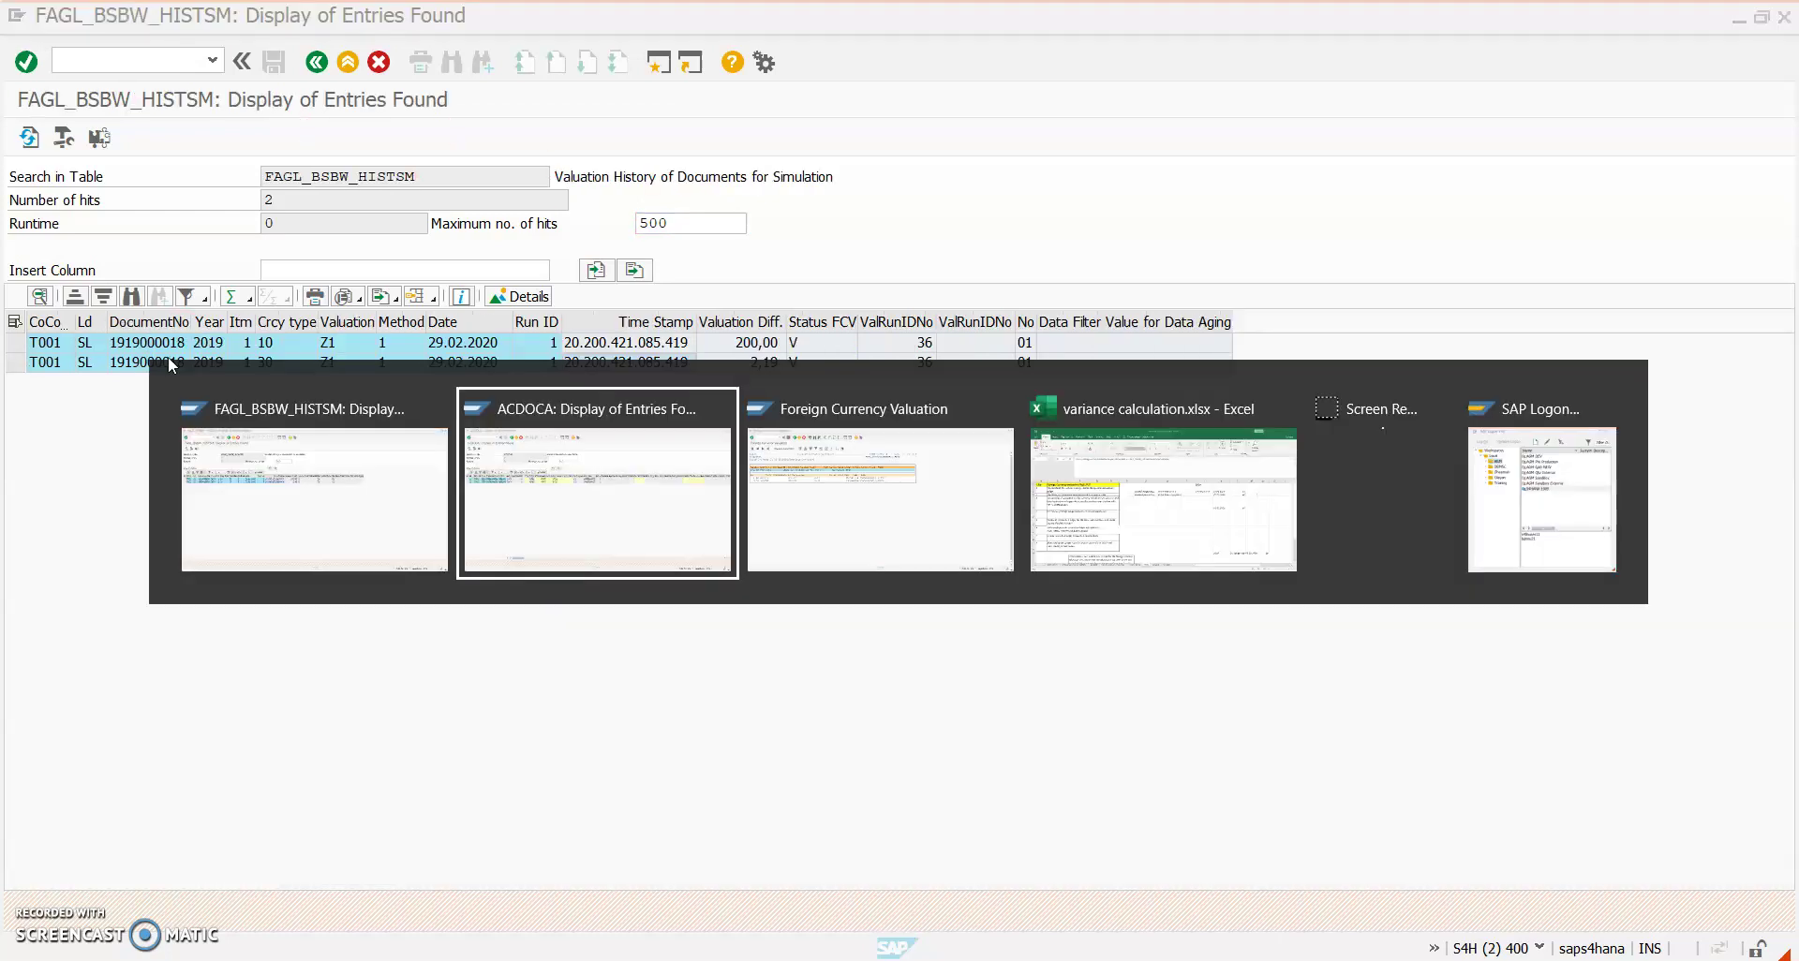
{"action": "left_click", "coordinate": [317, 61]}
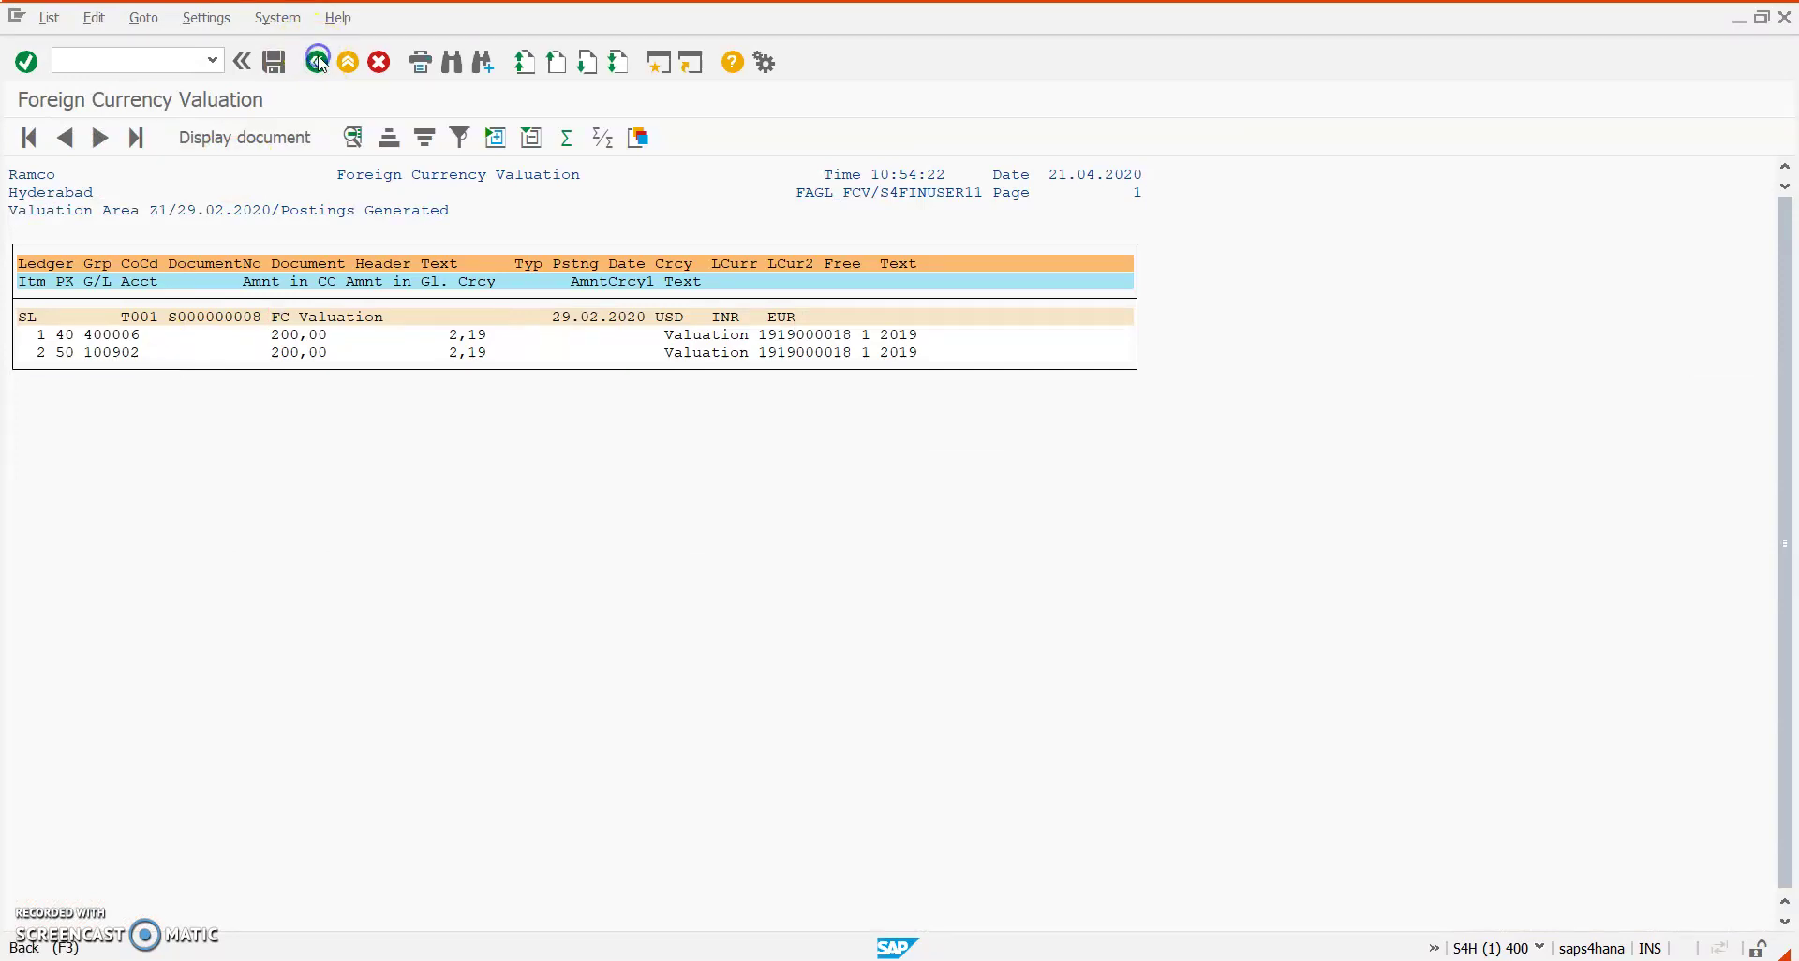
{"action": "left_click", "coordinate": [317, 62]}
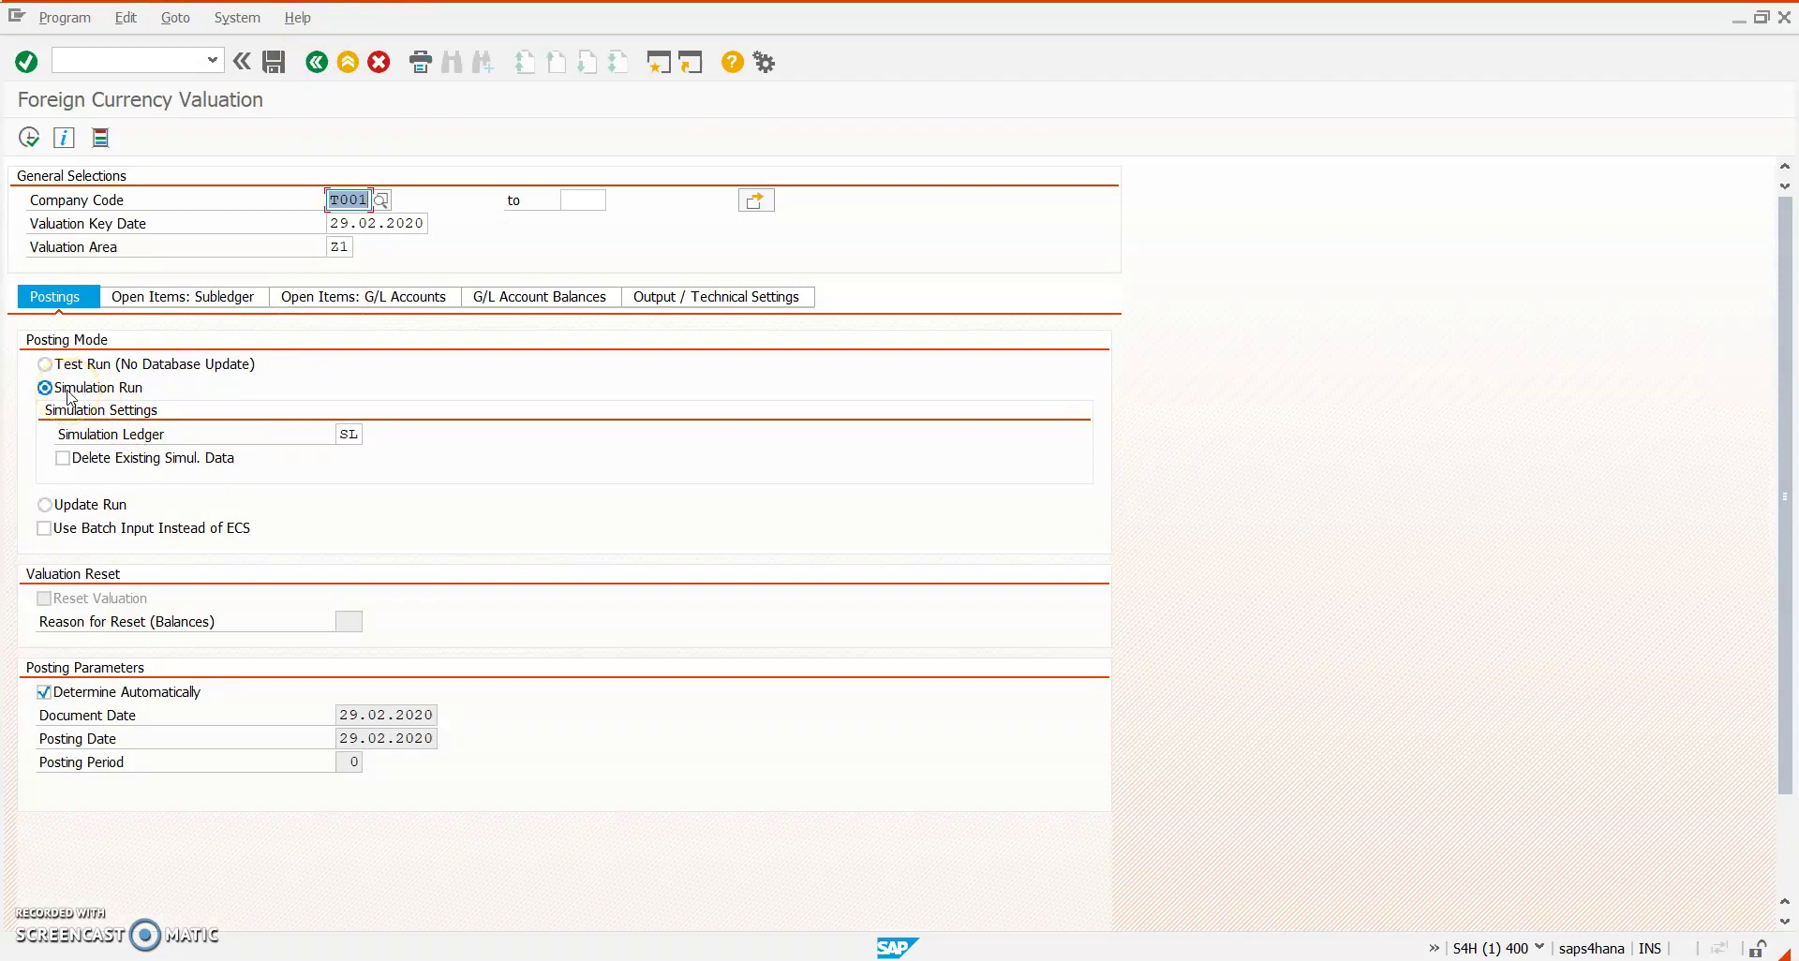
Check the document number in FAGL_BSBW_HISTSM and enable Delete Existing Simul. Data for the simulation run
{"action": "key", "text": "alt+Tab"}
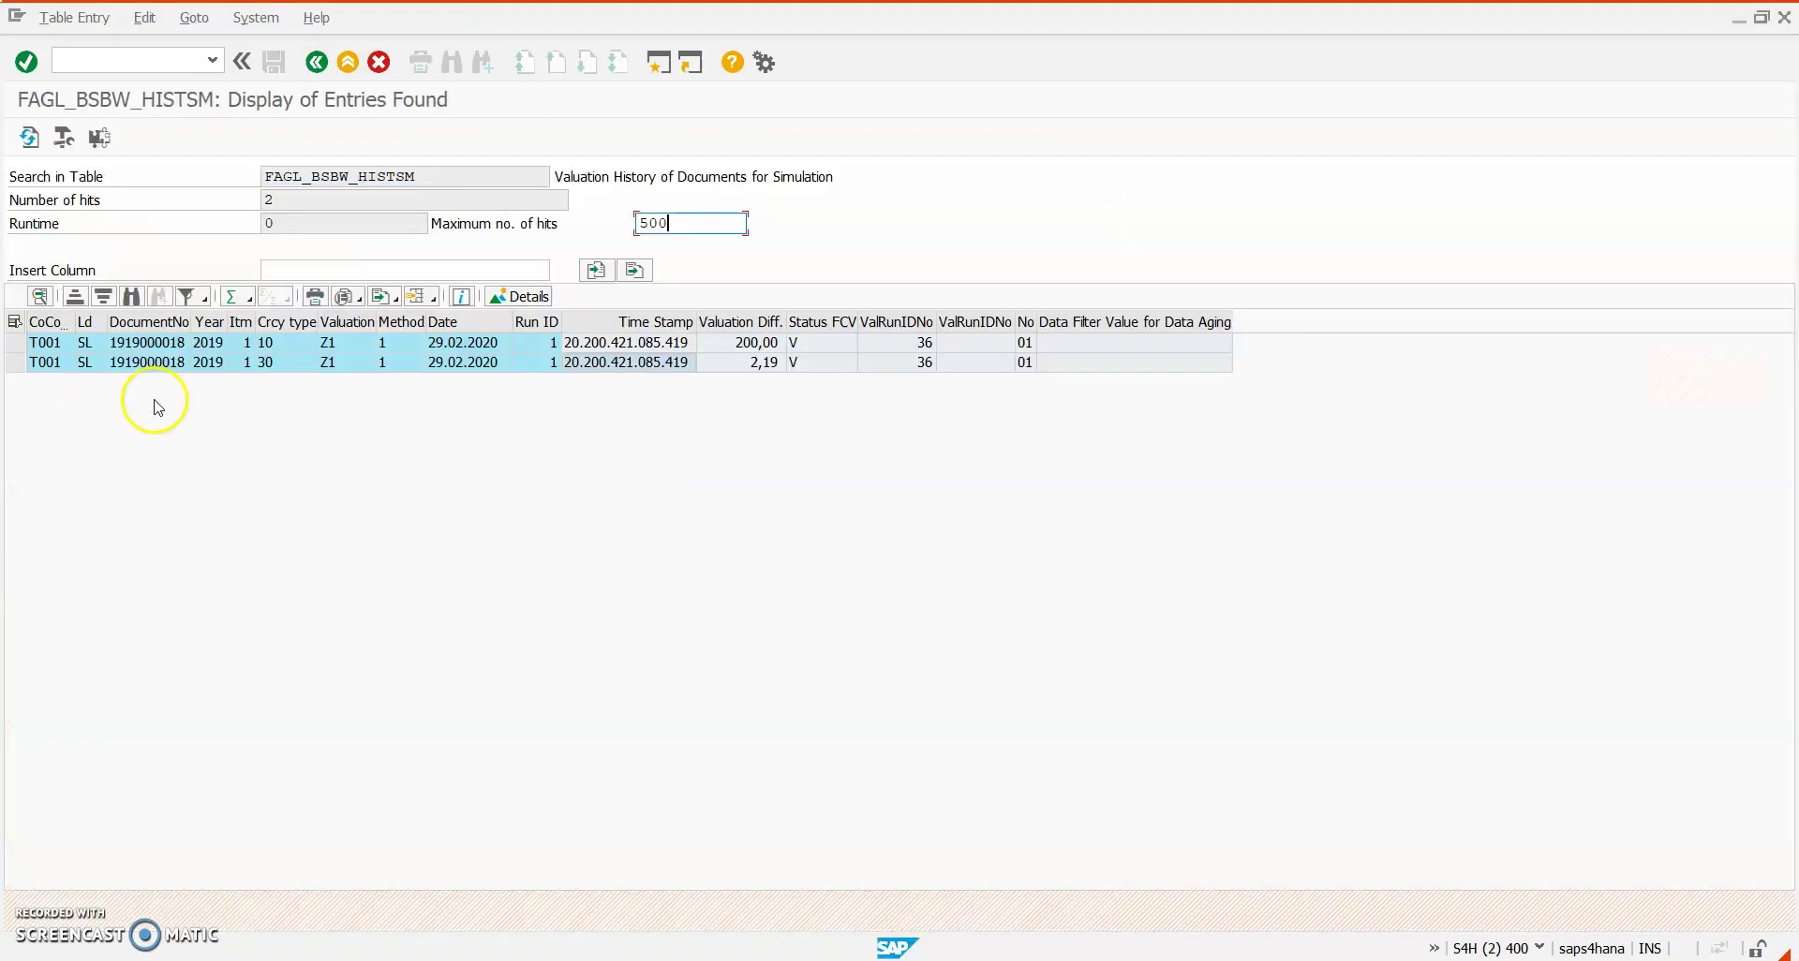
{"action": "left_click", "coordinate": [142, 353]}
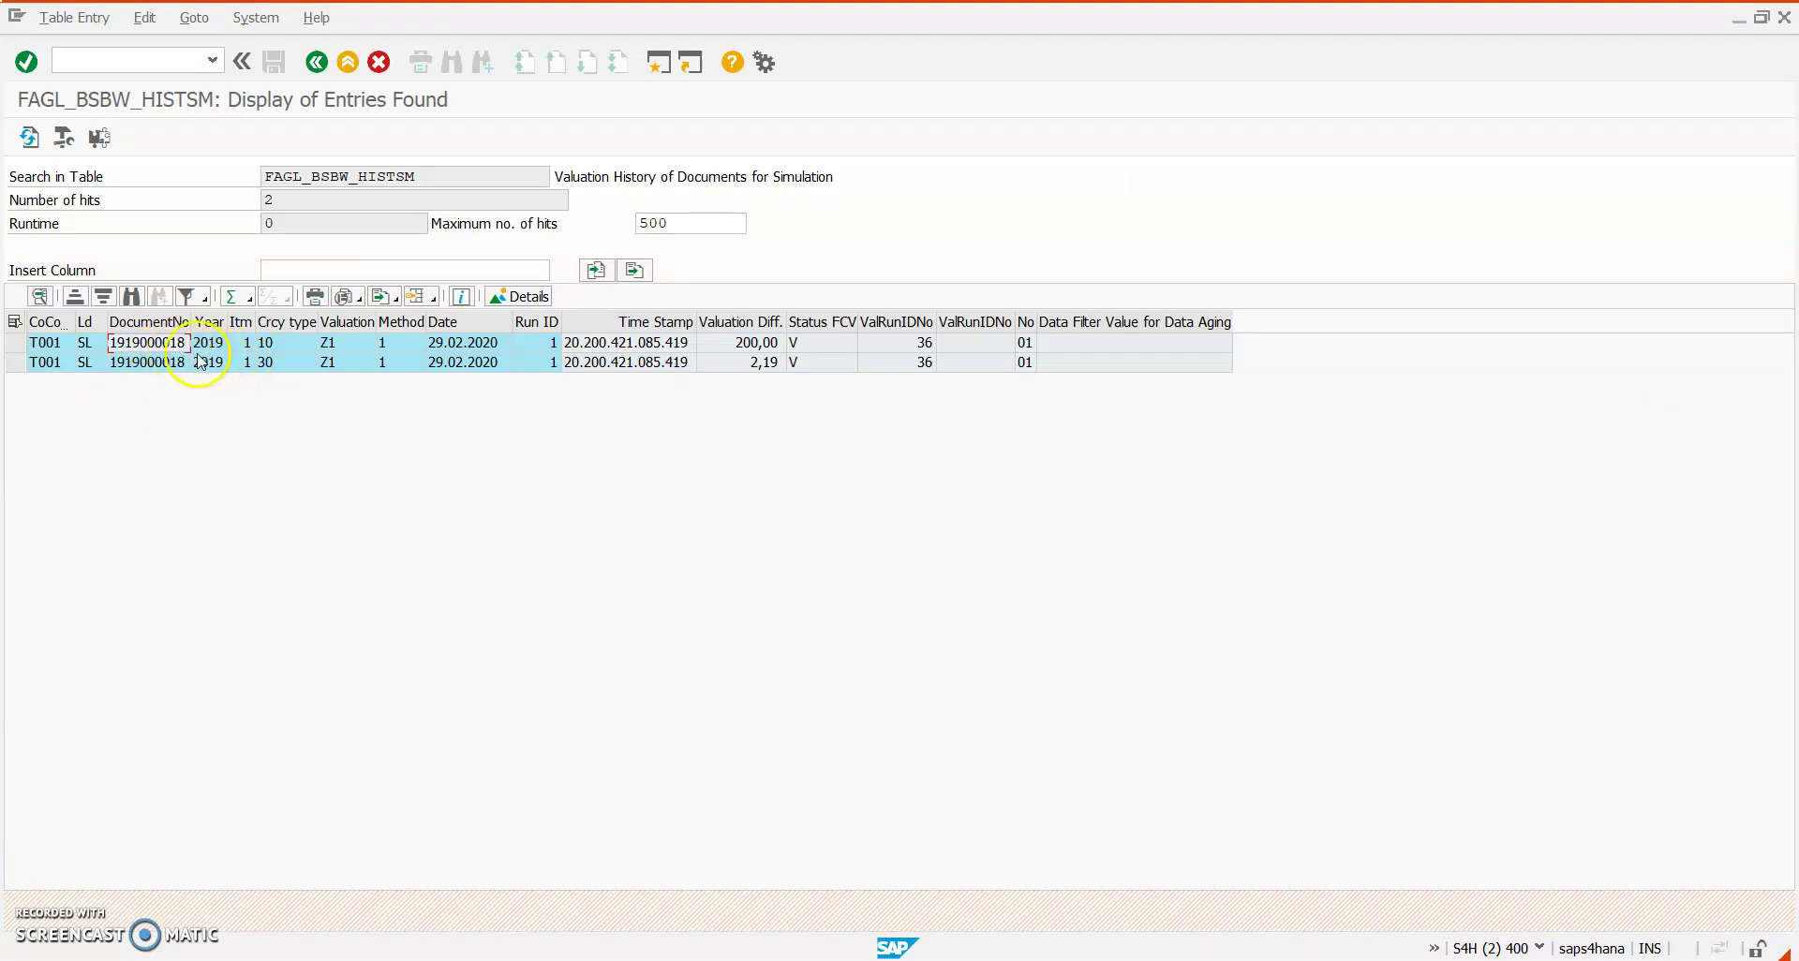
{"action": "key", "text": "alt+Tab"}
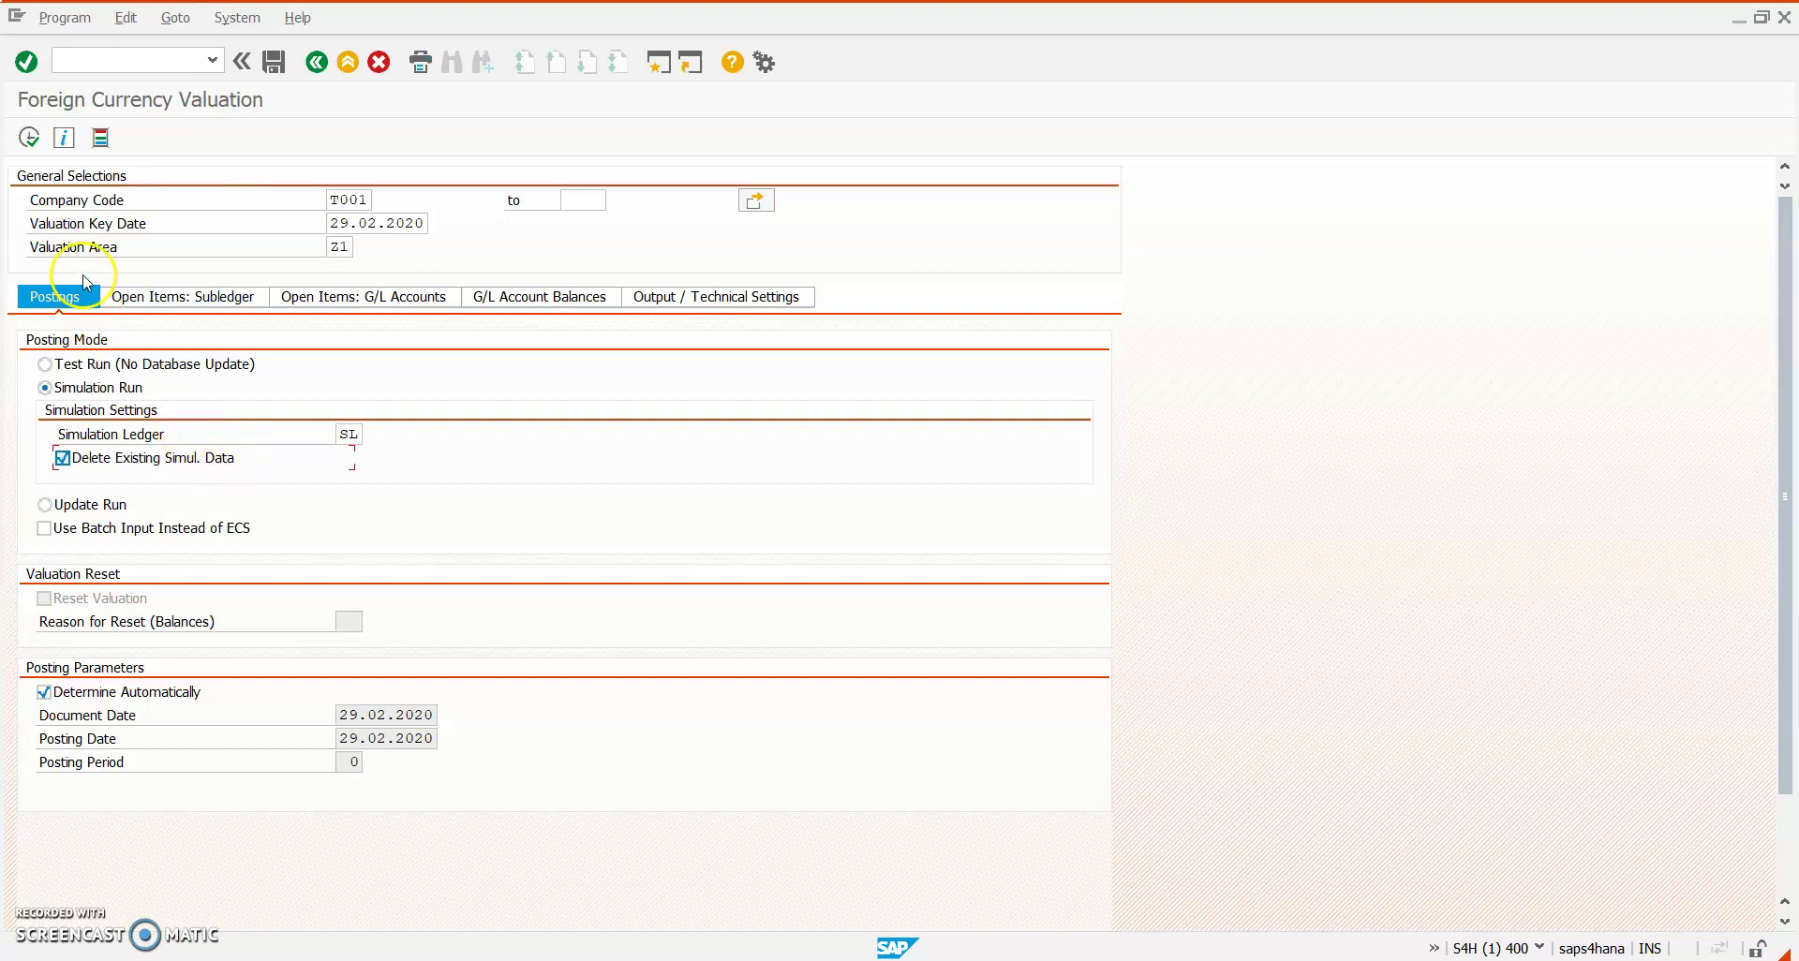
Compare the existing simulation records in FAGL_BSBW_HISTSM with the document numbers in ACDOCA before the repeat run
{"action": "key", "text": "alt+Tab"}
{"action": "left_click", "coordinate": [290, 373]}
{"action": "key", "text": "alt+Tab"}
{"action": "key", "text": "Tab"}
{"action": "left_click", "coordinate": [225, 368]}
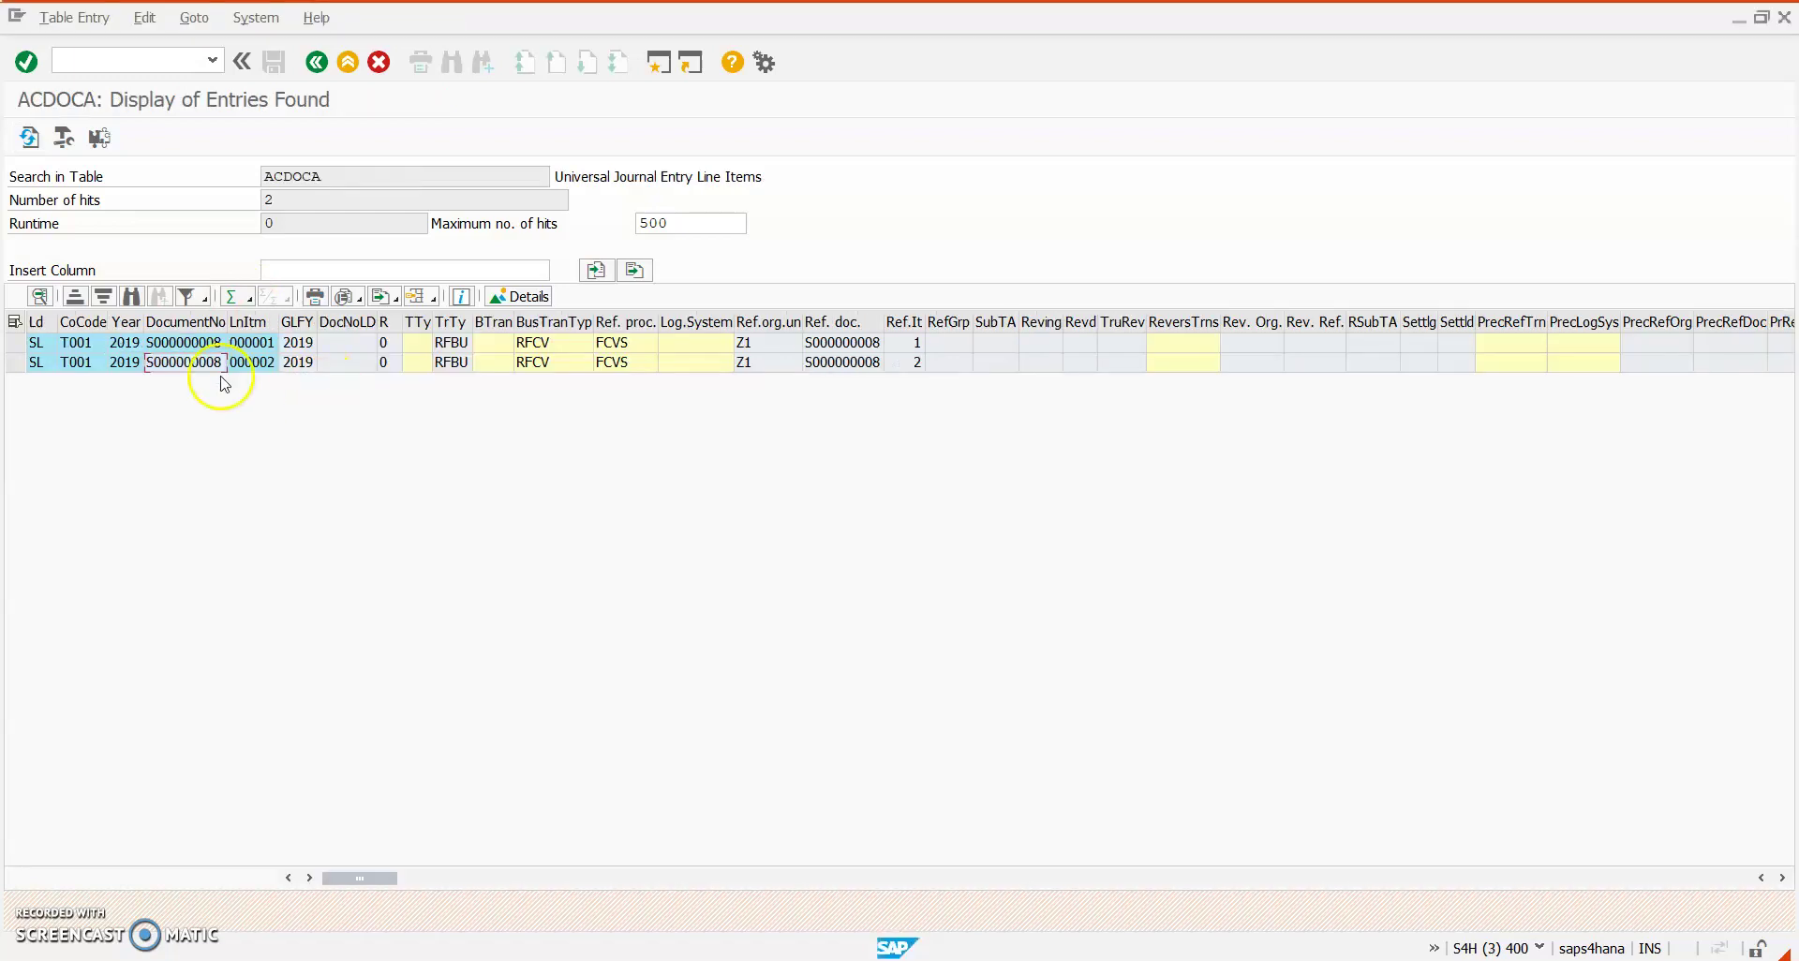
{"action": "left_click", "coordinate": [241, 357]}
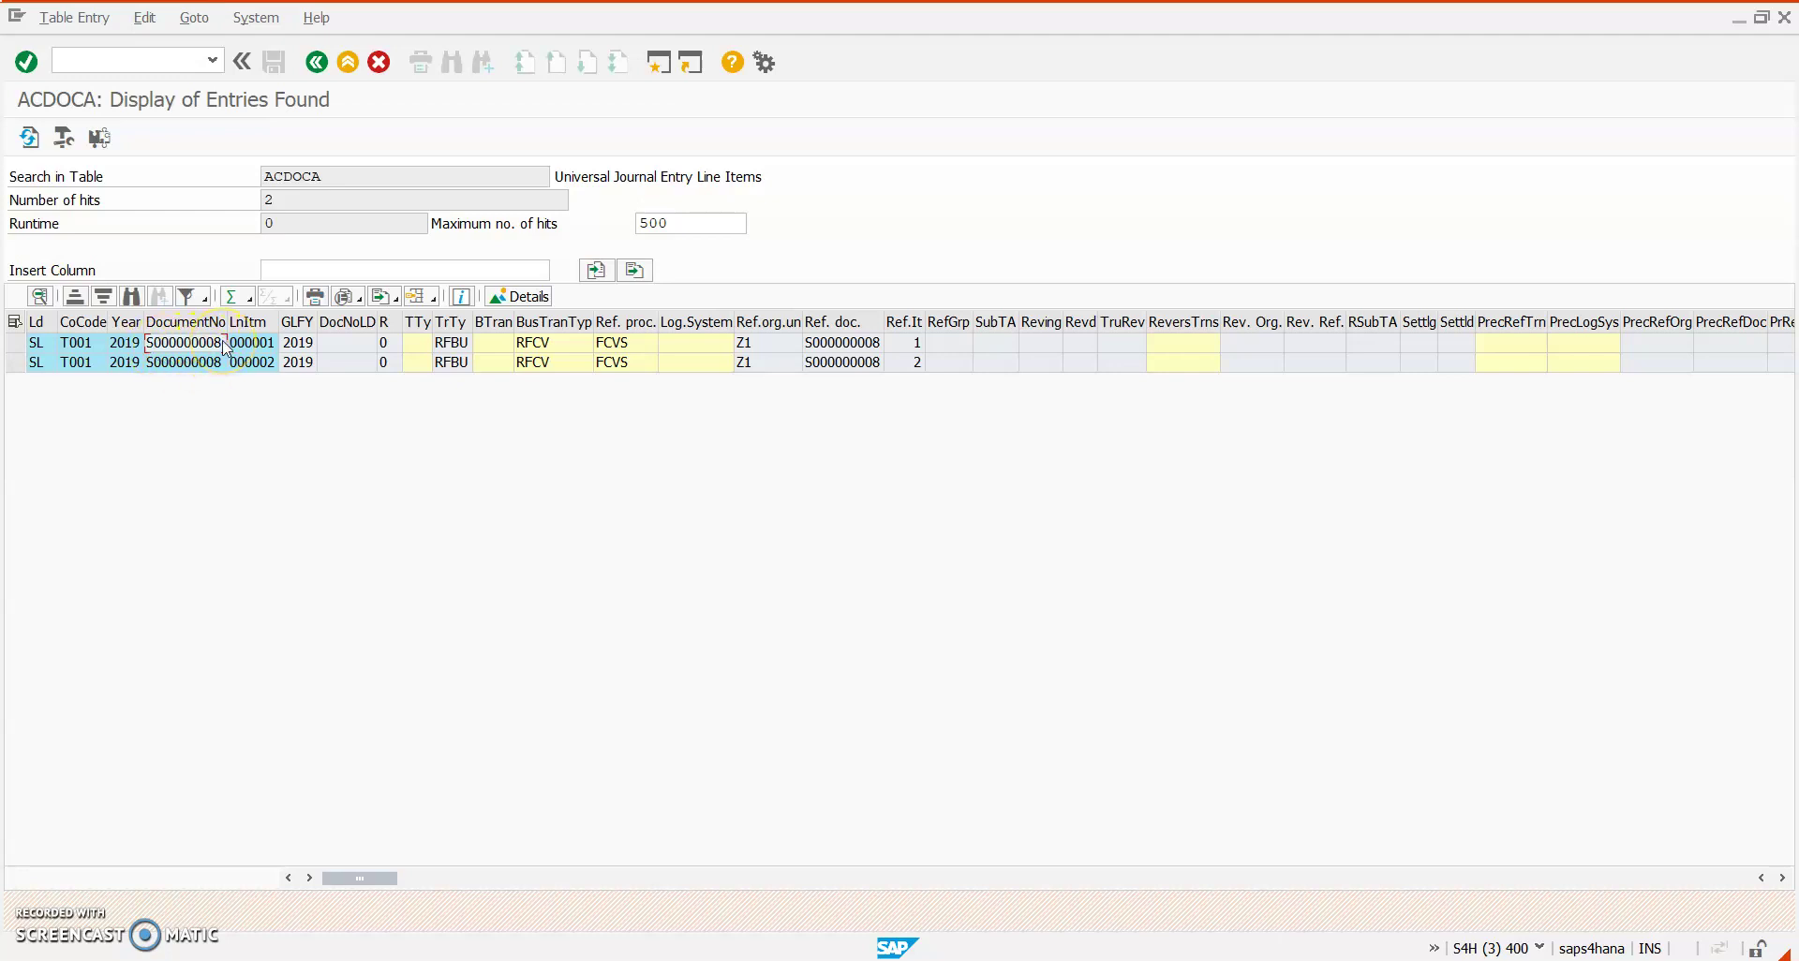
Execute the foreign currency valuation as a simulation run in ledger SL and accept deletion of the existing simulation data
{"action": "key", "text": "alt+Tab"}
{"action": "key", "text": "alt+Tab"}
{"action": "key", "text": "alt+Tab"}
{"action": "key", "text": "alt+Tab"}
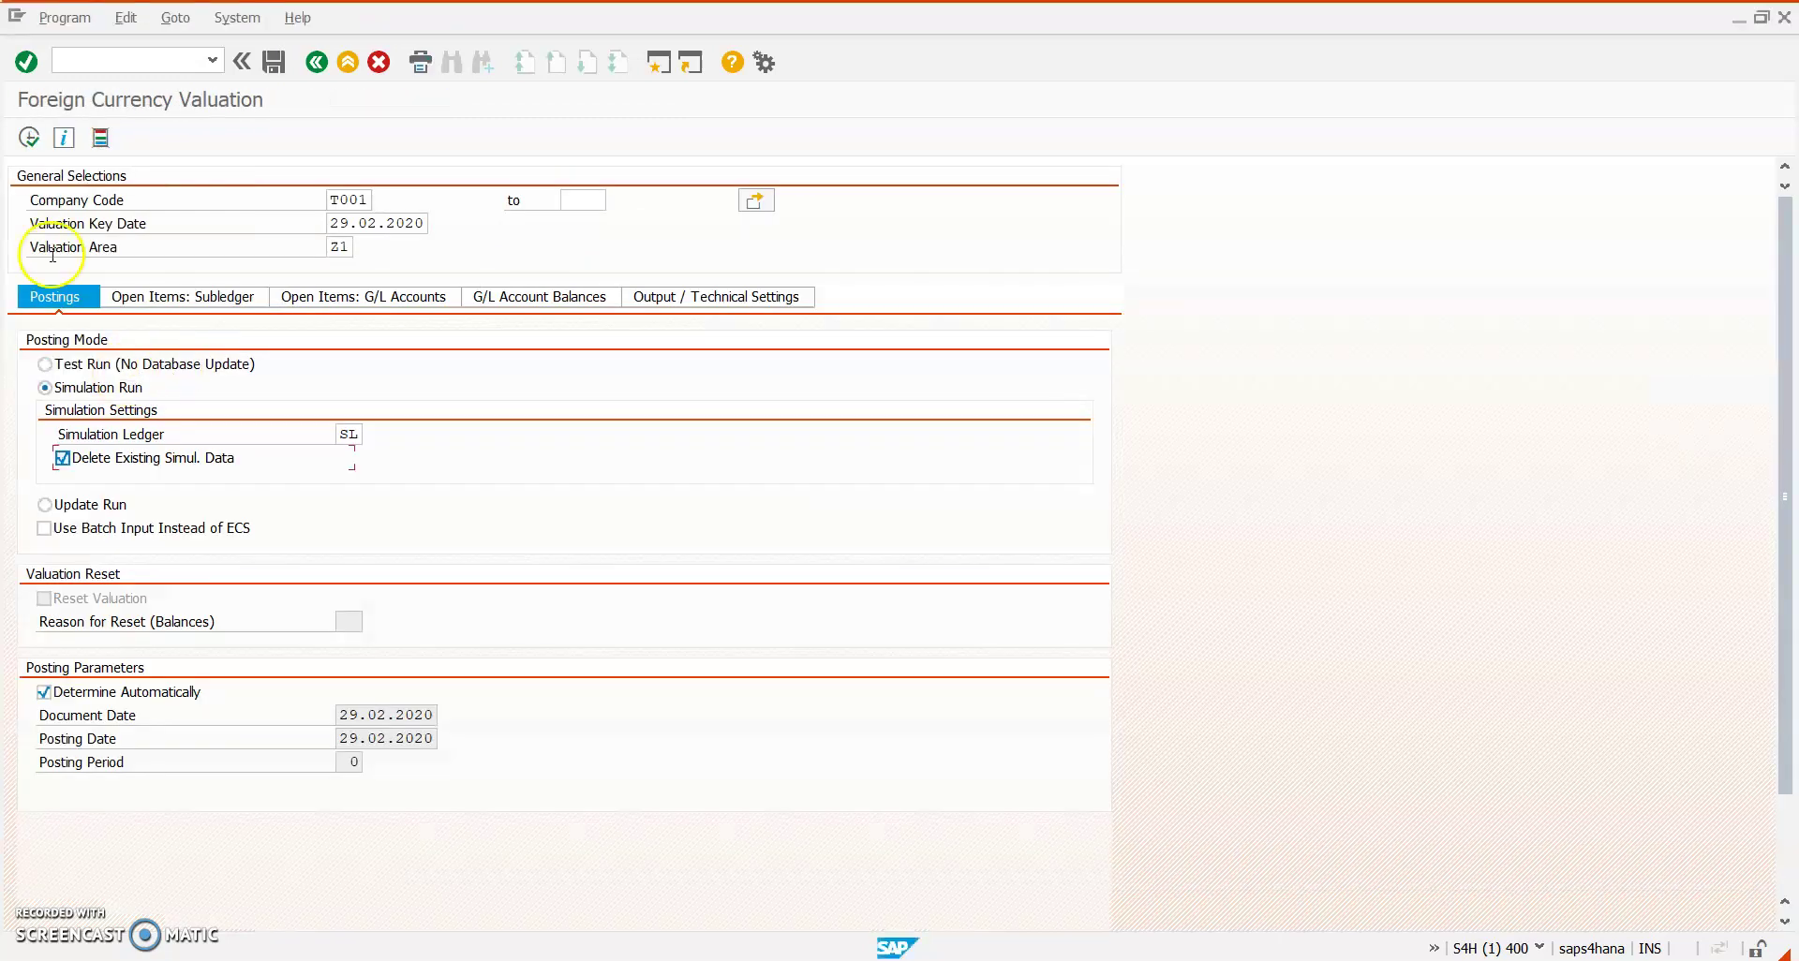
{"action": "left_click", "coordinate": [29, 137]}
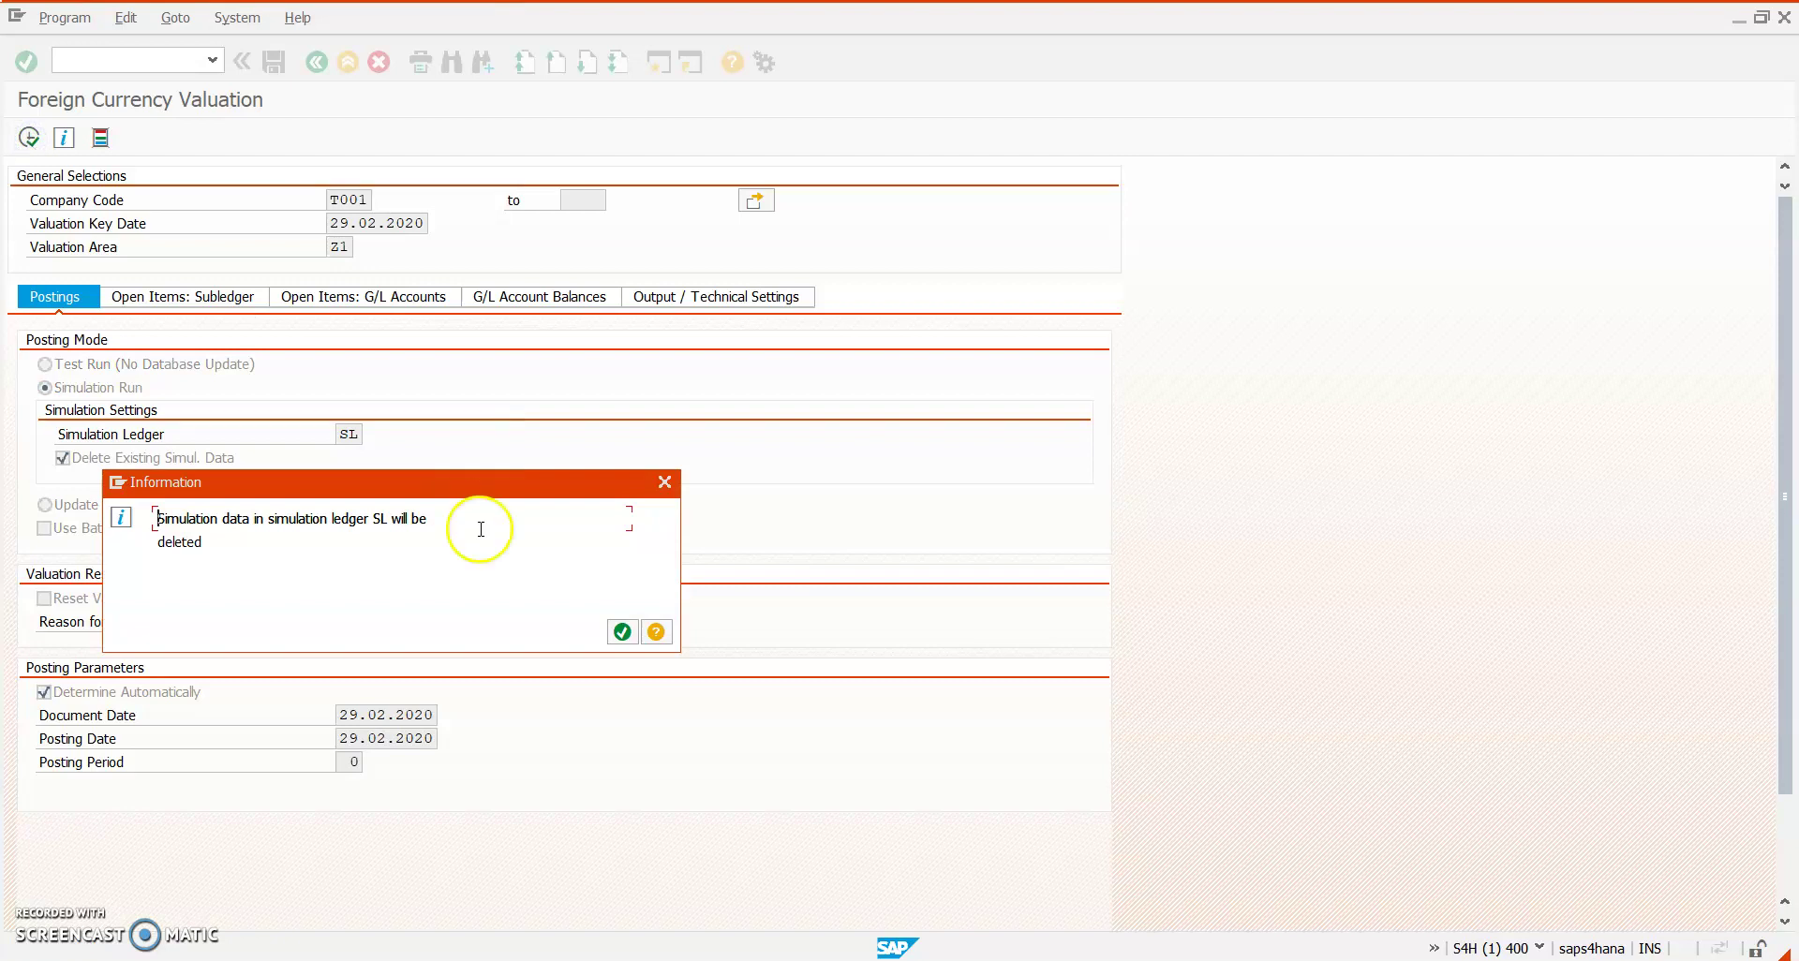
{"action": "left_click", "coordinate": [622, 632]}
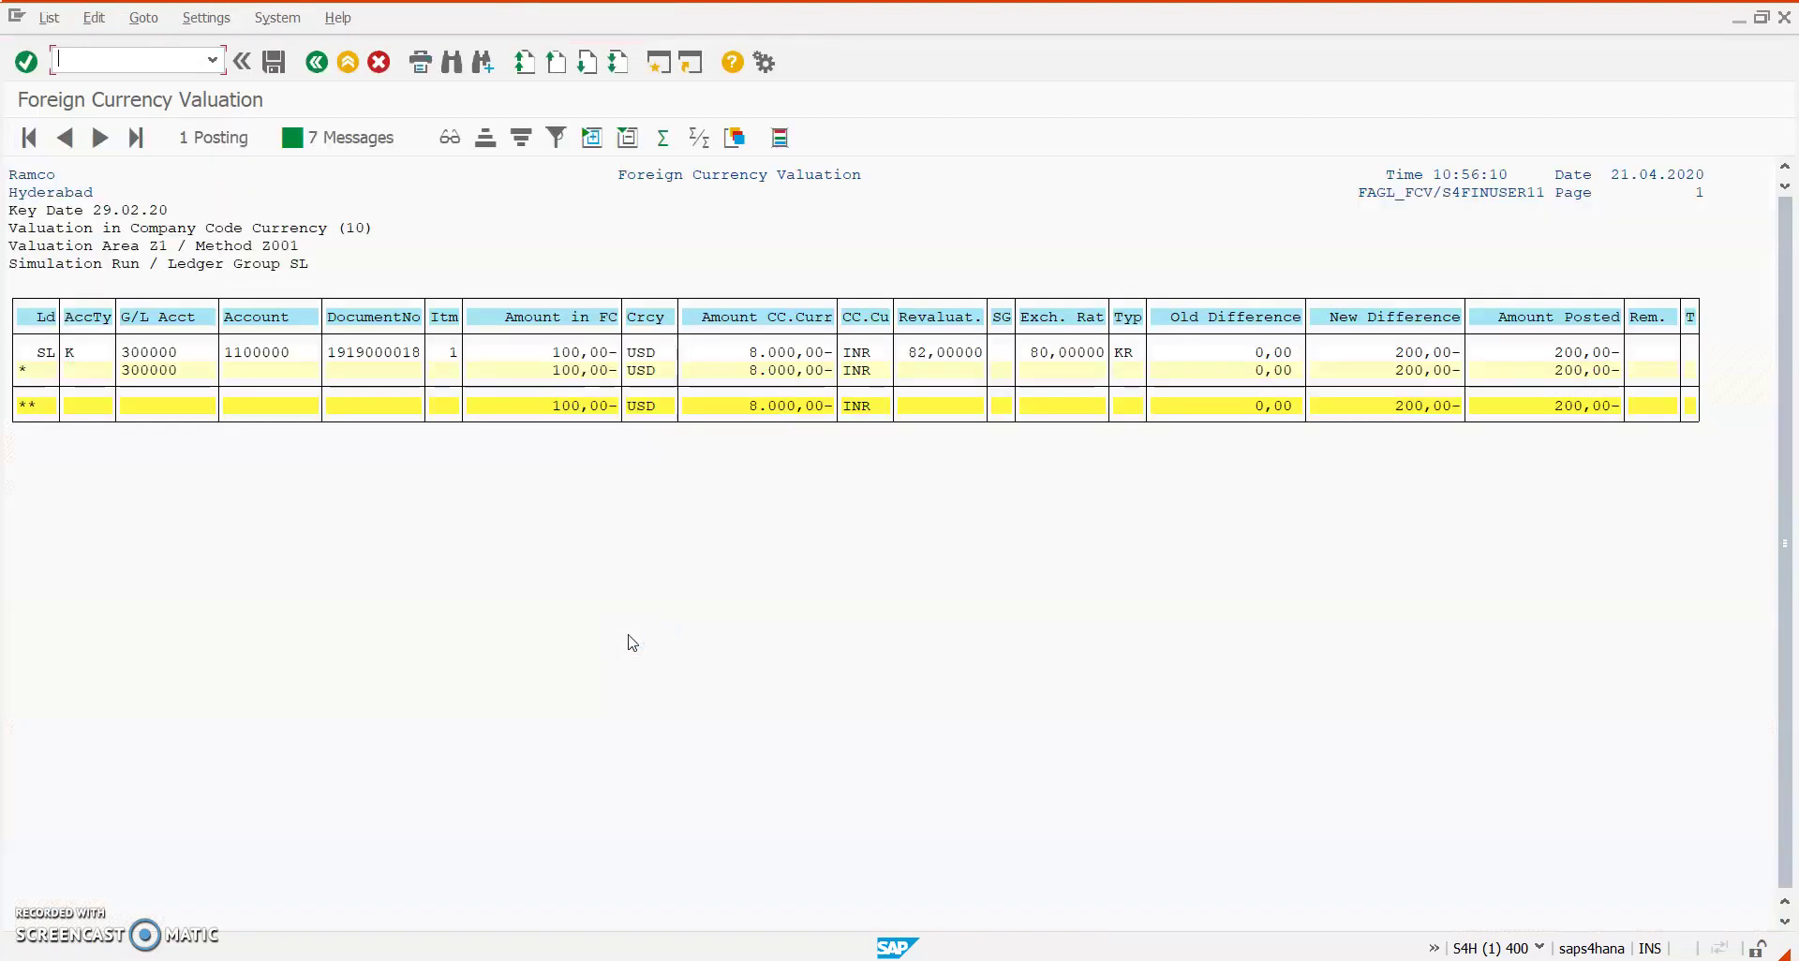
Refresh the ACDOCA entries for ledger SL and examine the document numbers from the repeated simulation run
{"action": "key", "text": "alt+Tab"}
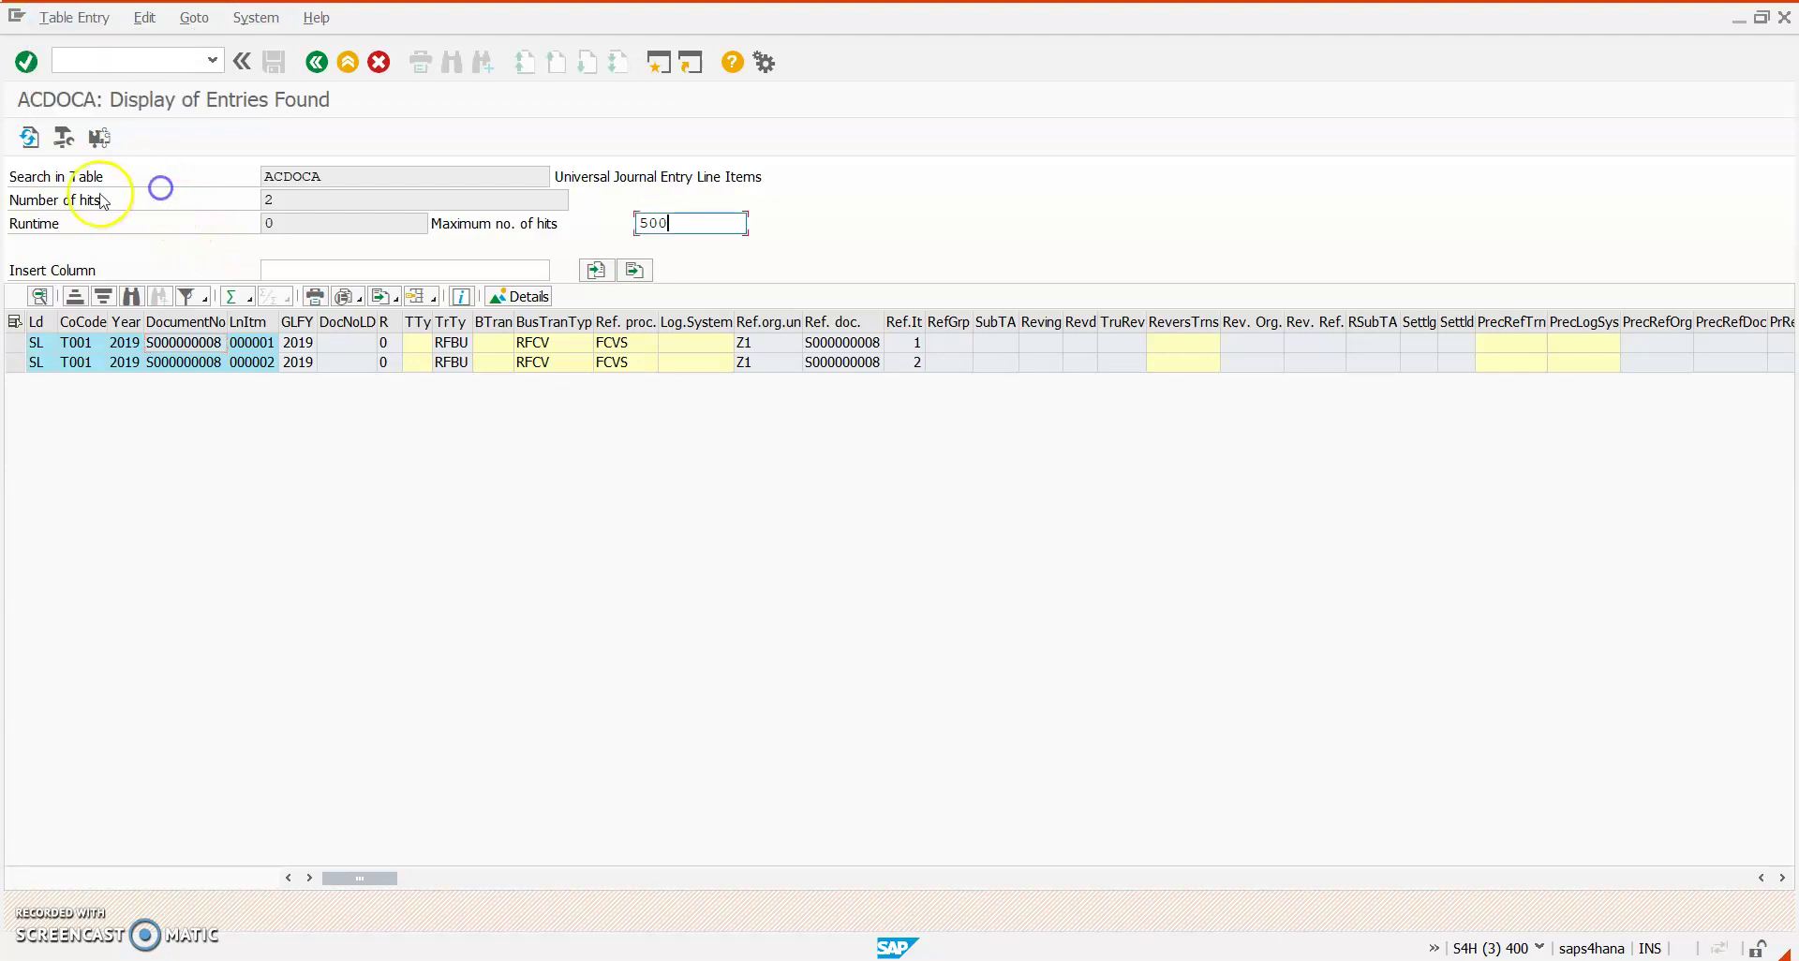
{"action": "left_click", "coordinate": [200, 345]}
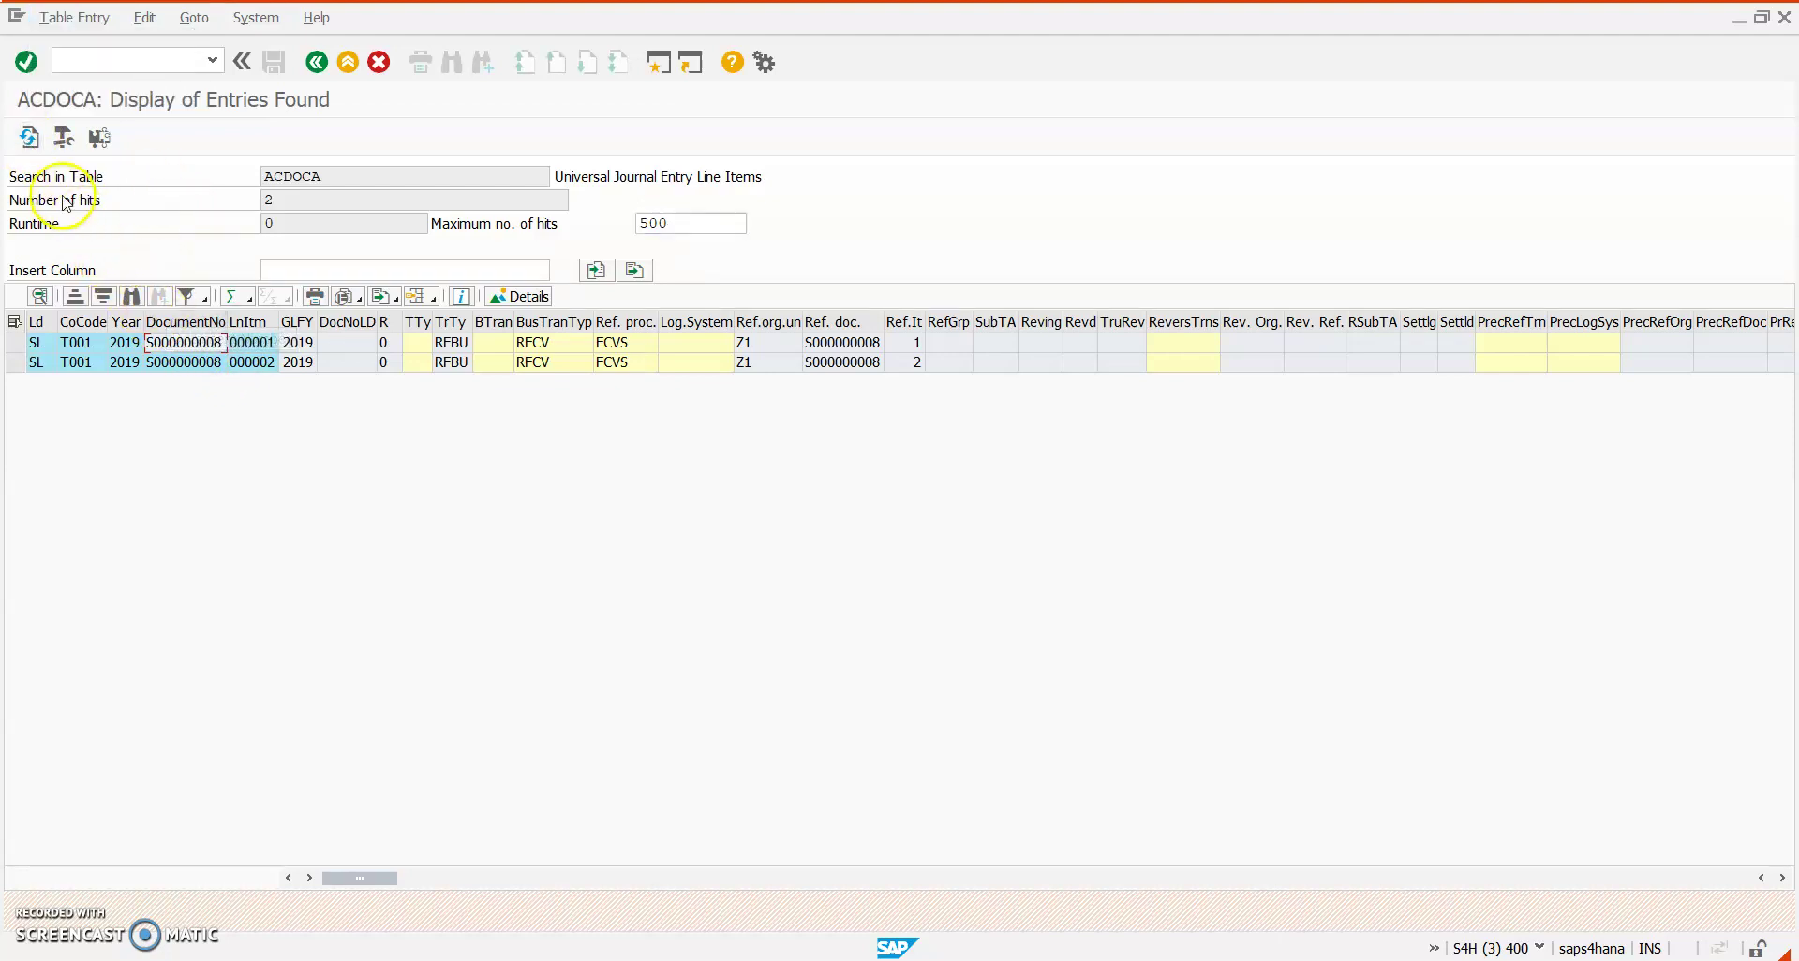
{"action": "left_click", "coordinate": [29, 138]}
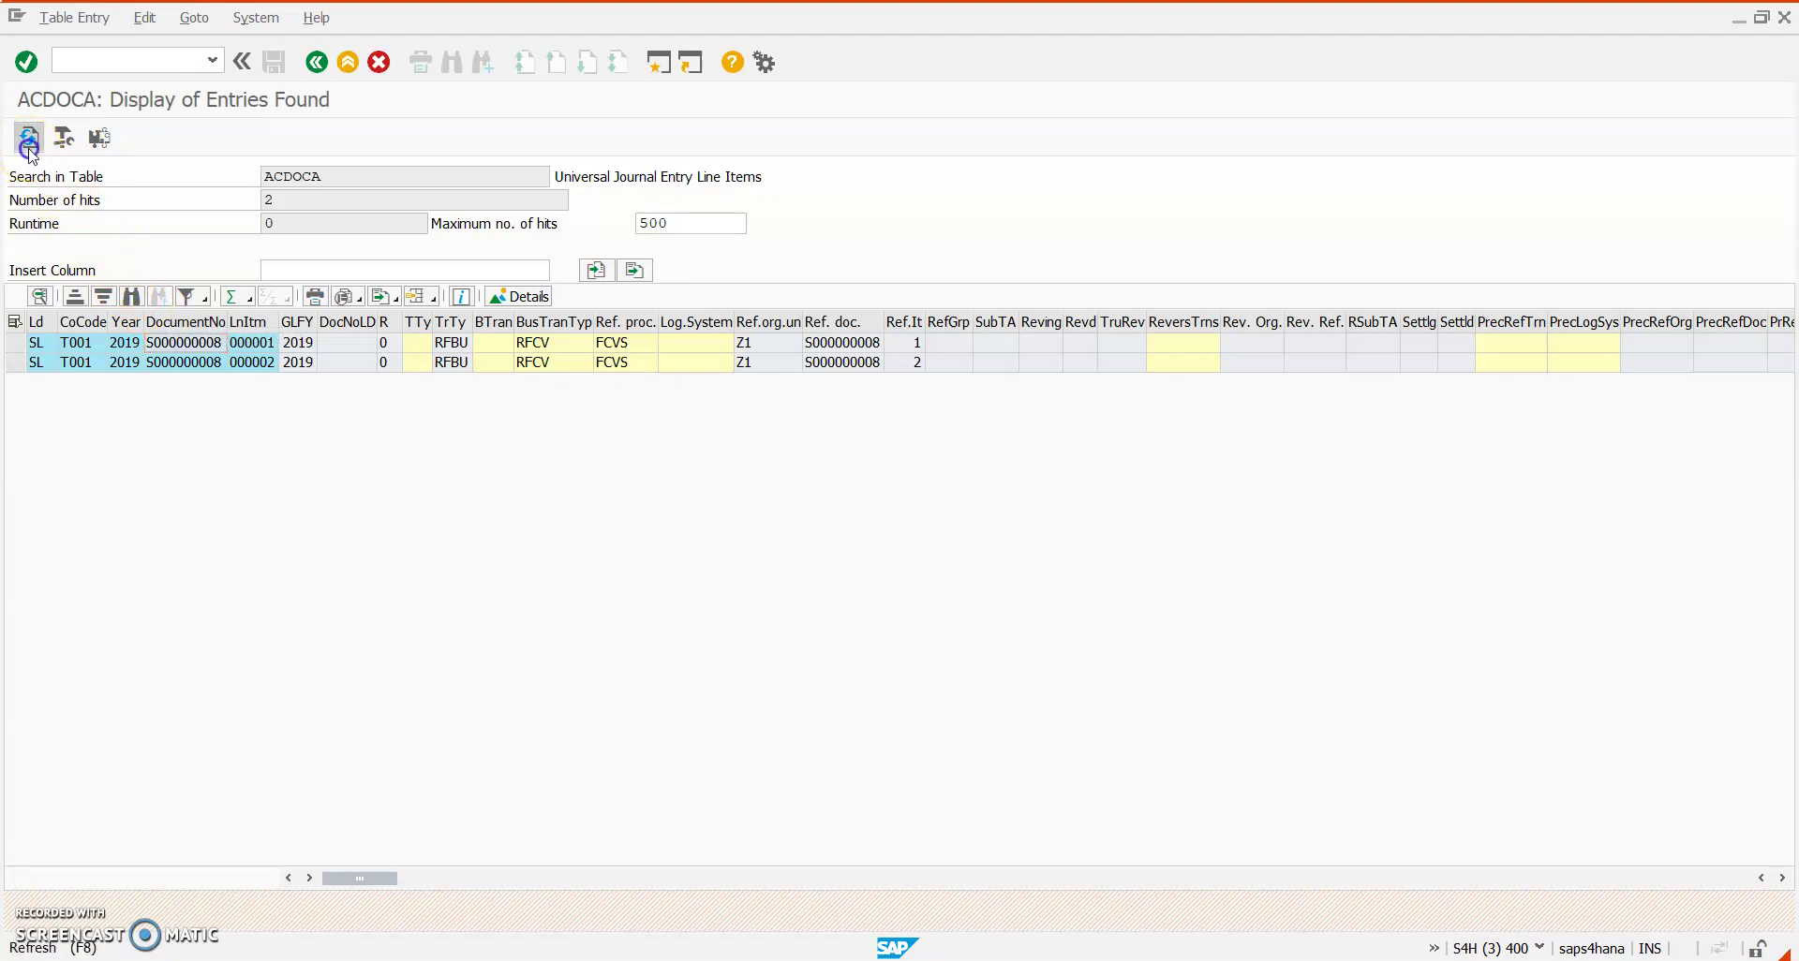
{"action": "left_click", "coordinate": [228, 351]}
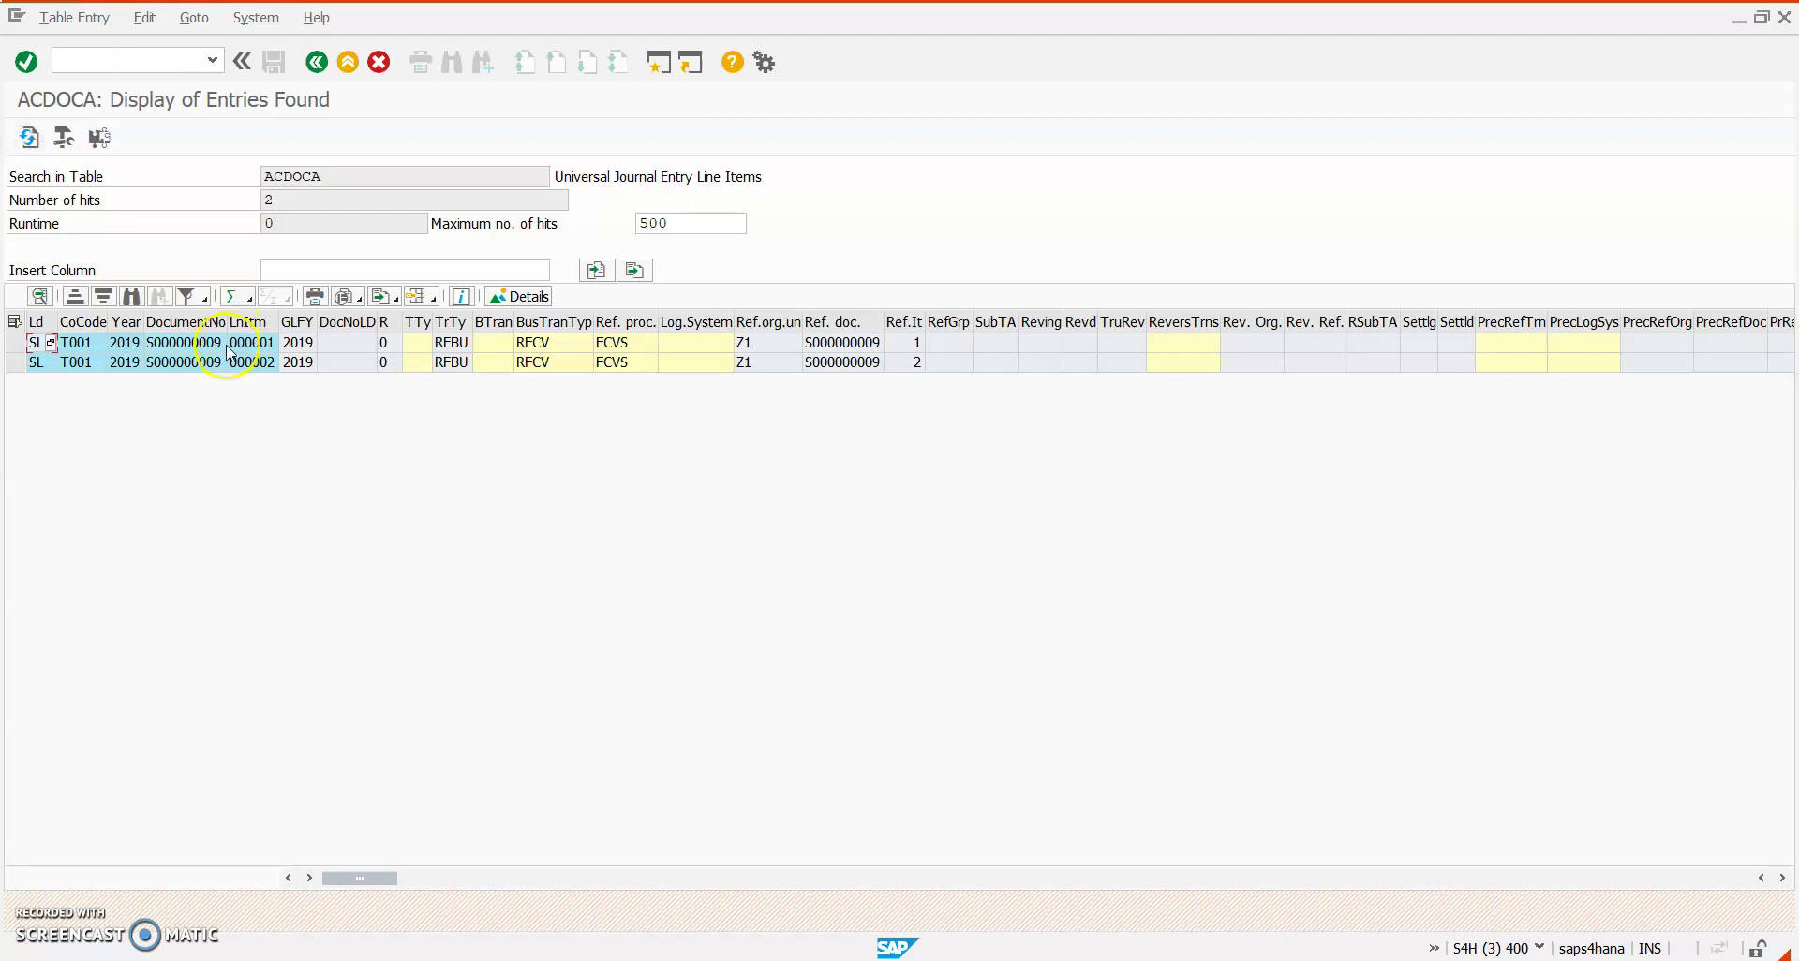
{"action": "left_click", "coordinate": [219, 351]}
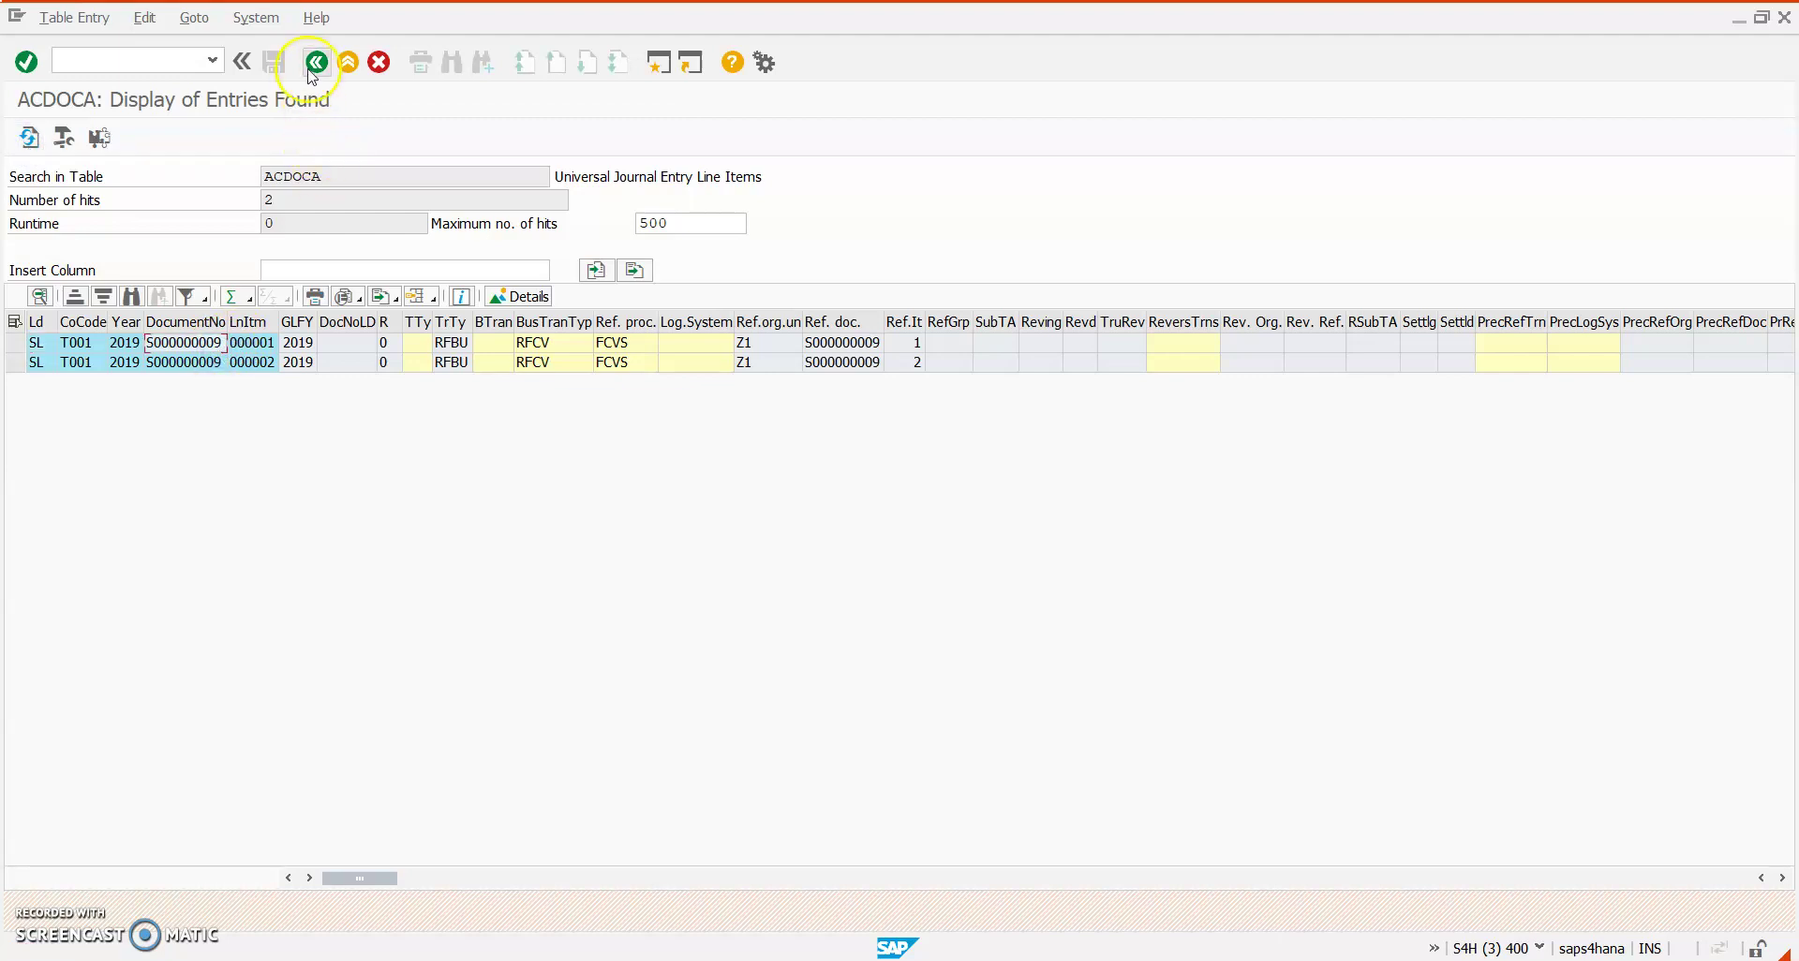
Switch to the Excel notes and review the points on S-number postings, delta postings in FAGL_BSBW_HISTSM and ACDOCA, and the display transaction
{"action": "key", "text": "alt+Tab"}
{"action": "key", "text": "alt+Tab"}
{"action": "key", "text": "alt+Tab"}
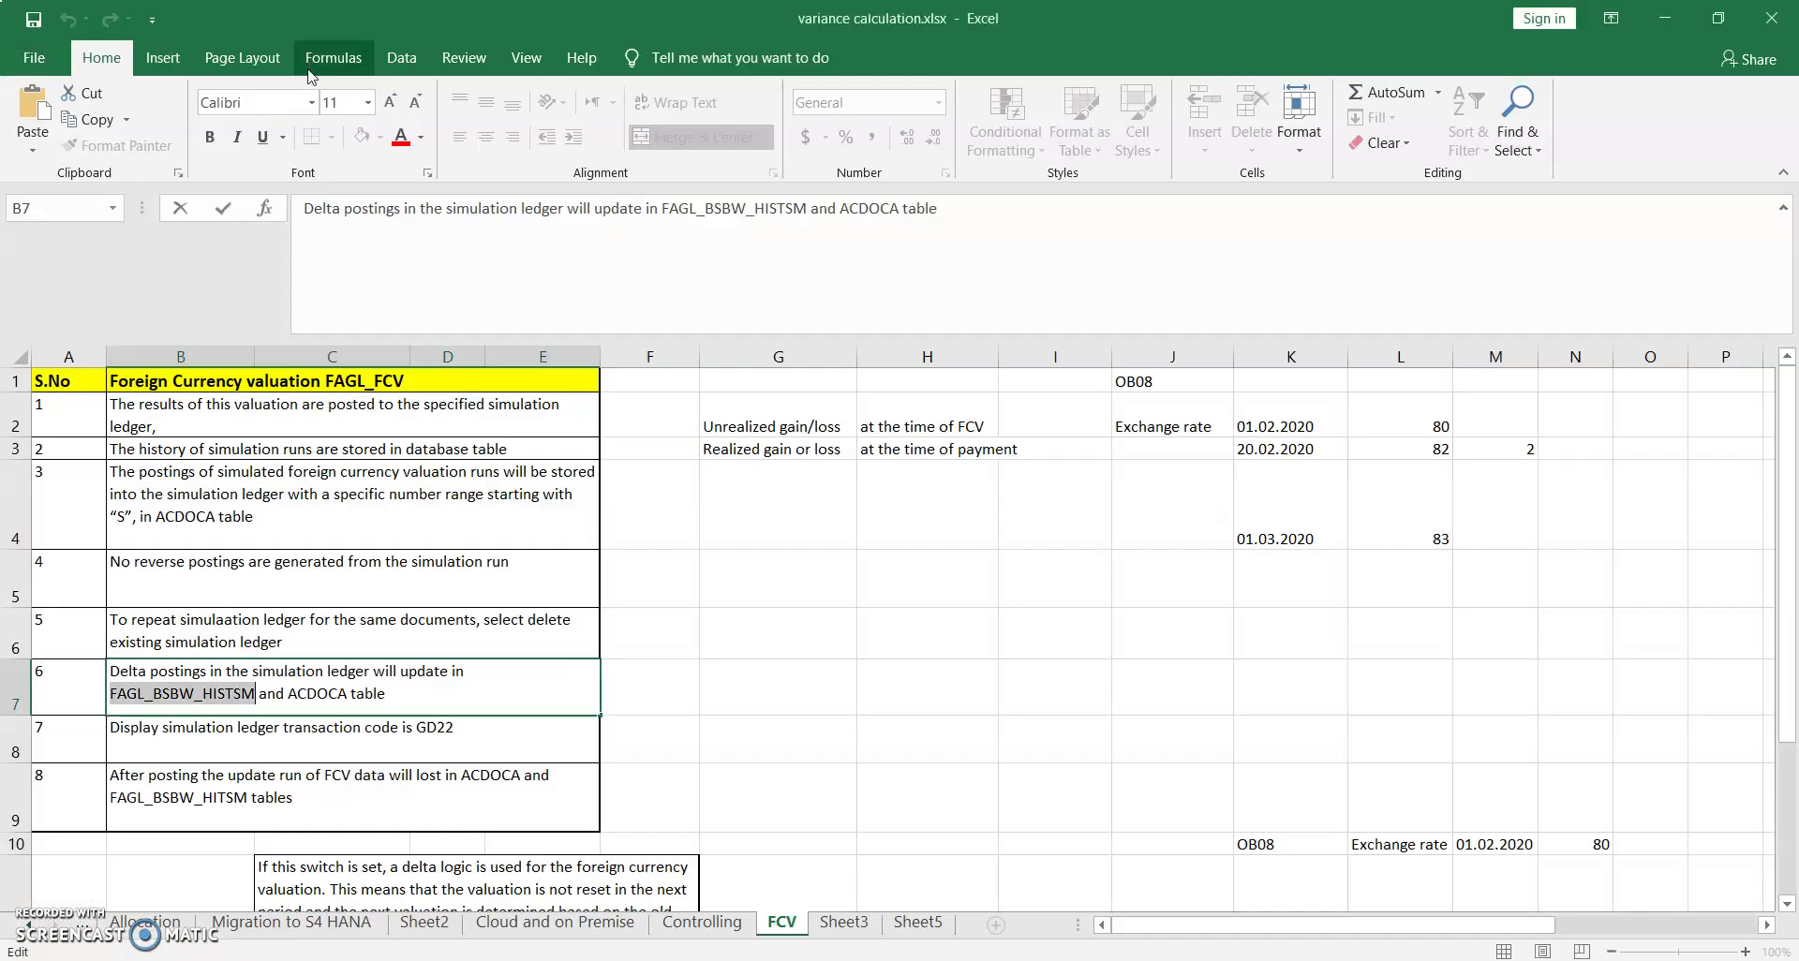
{"action": "left_click", "coordinate": [410, 541]}
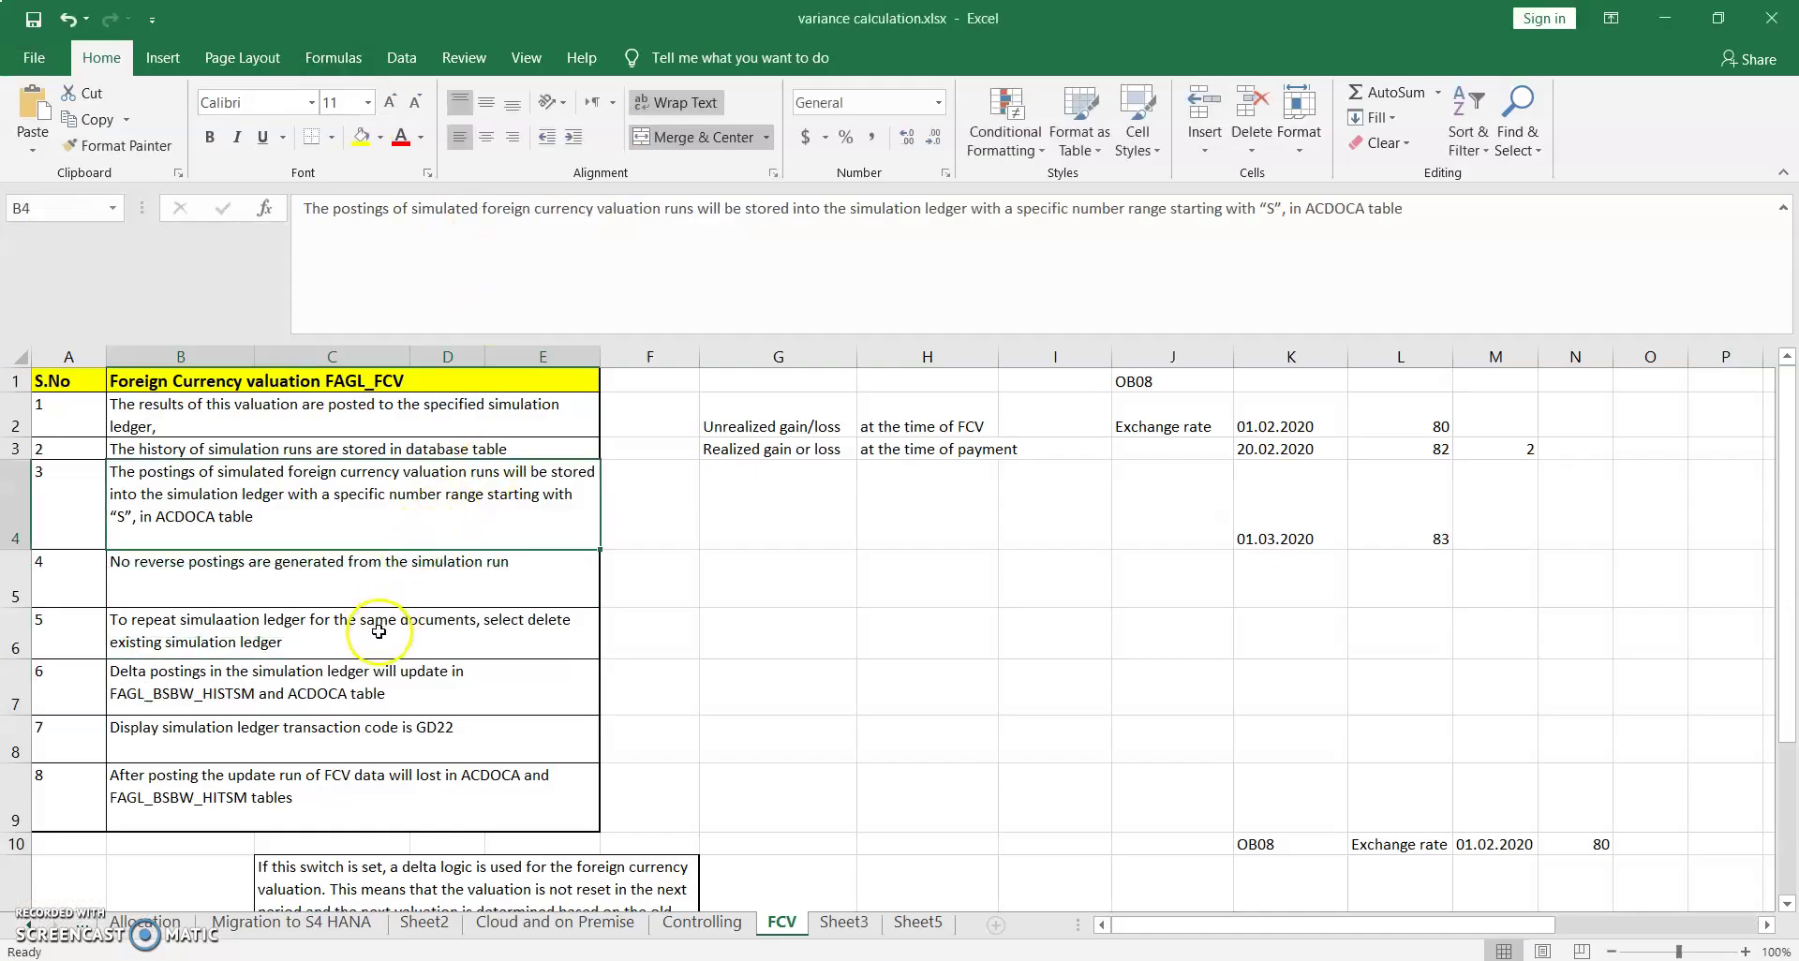
{"action": "left_click", "coordinate": [337, 681]}
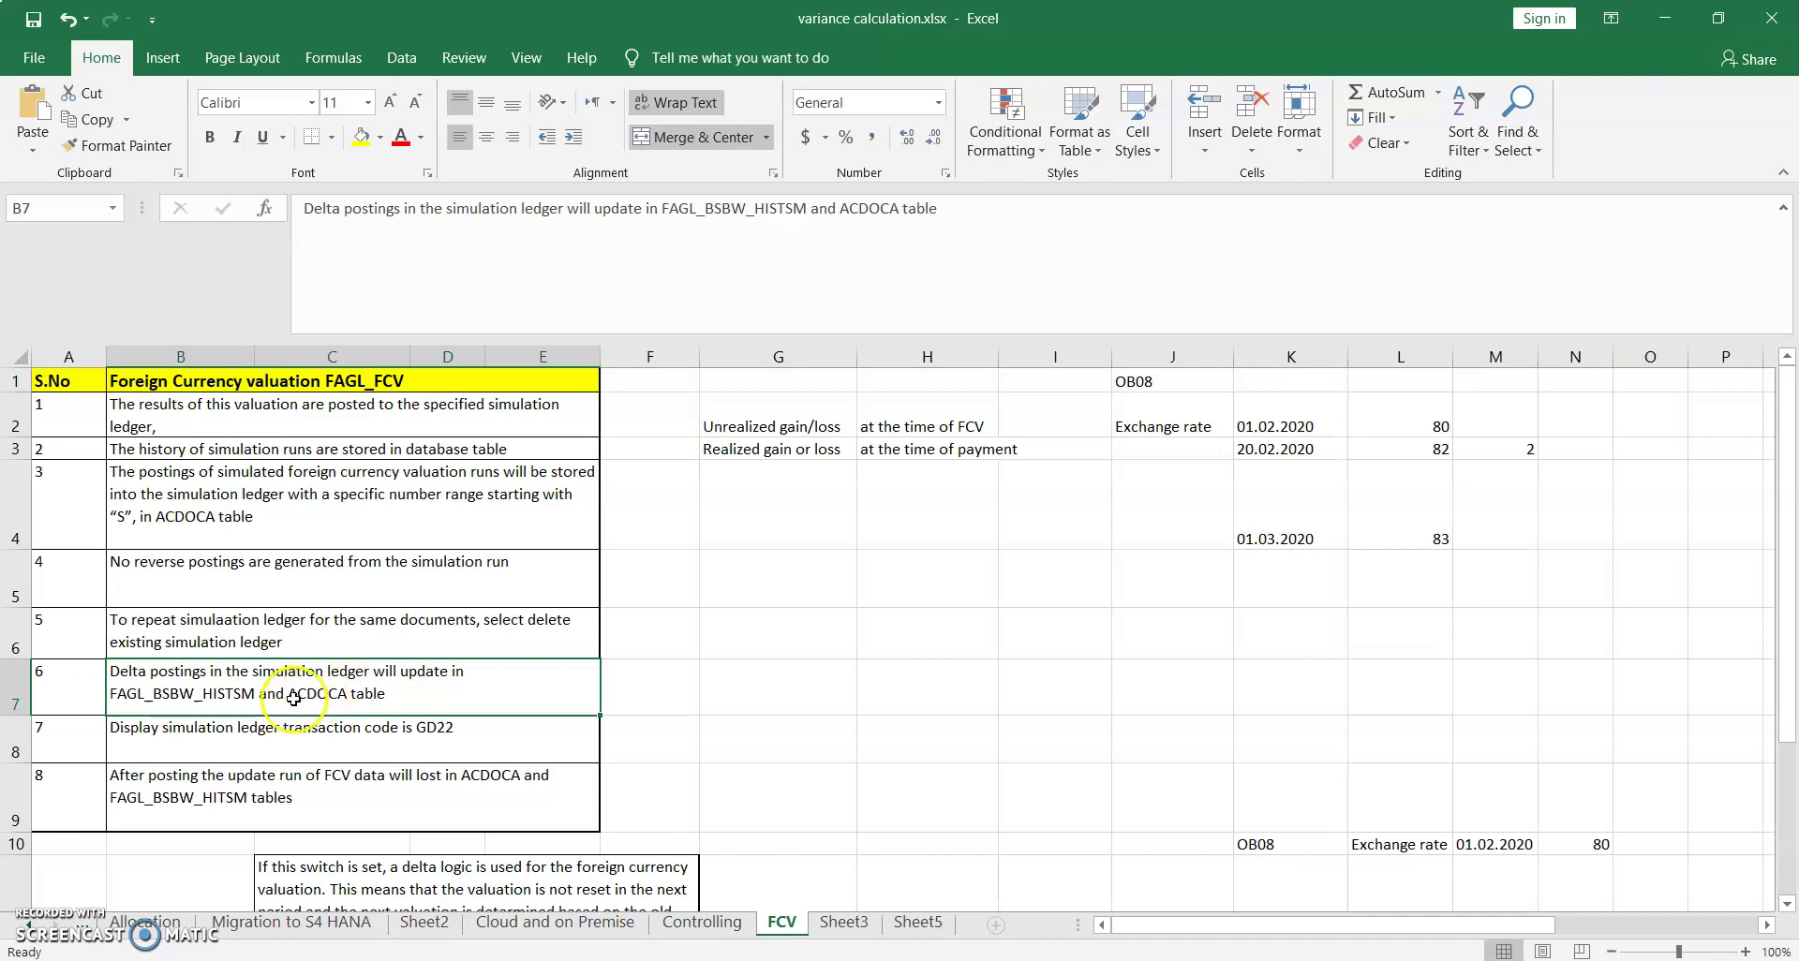
{"action": "double_click", "coordinate": [253, 694]}
{"action": "left_click_drag", "start_coordinate": [253, 694], "coordinate": [109, 694]}
{"action": "left_click_drag", "start_coordinate": [287, 694], "coordinate": [347, 694]}
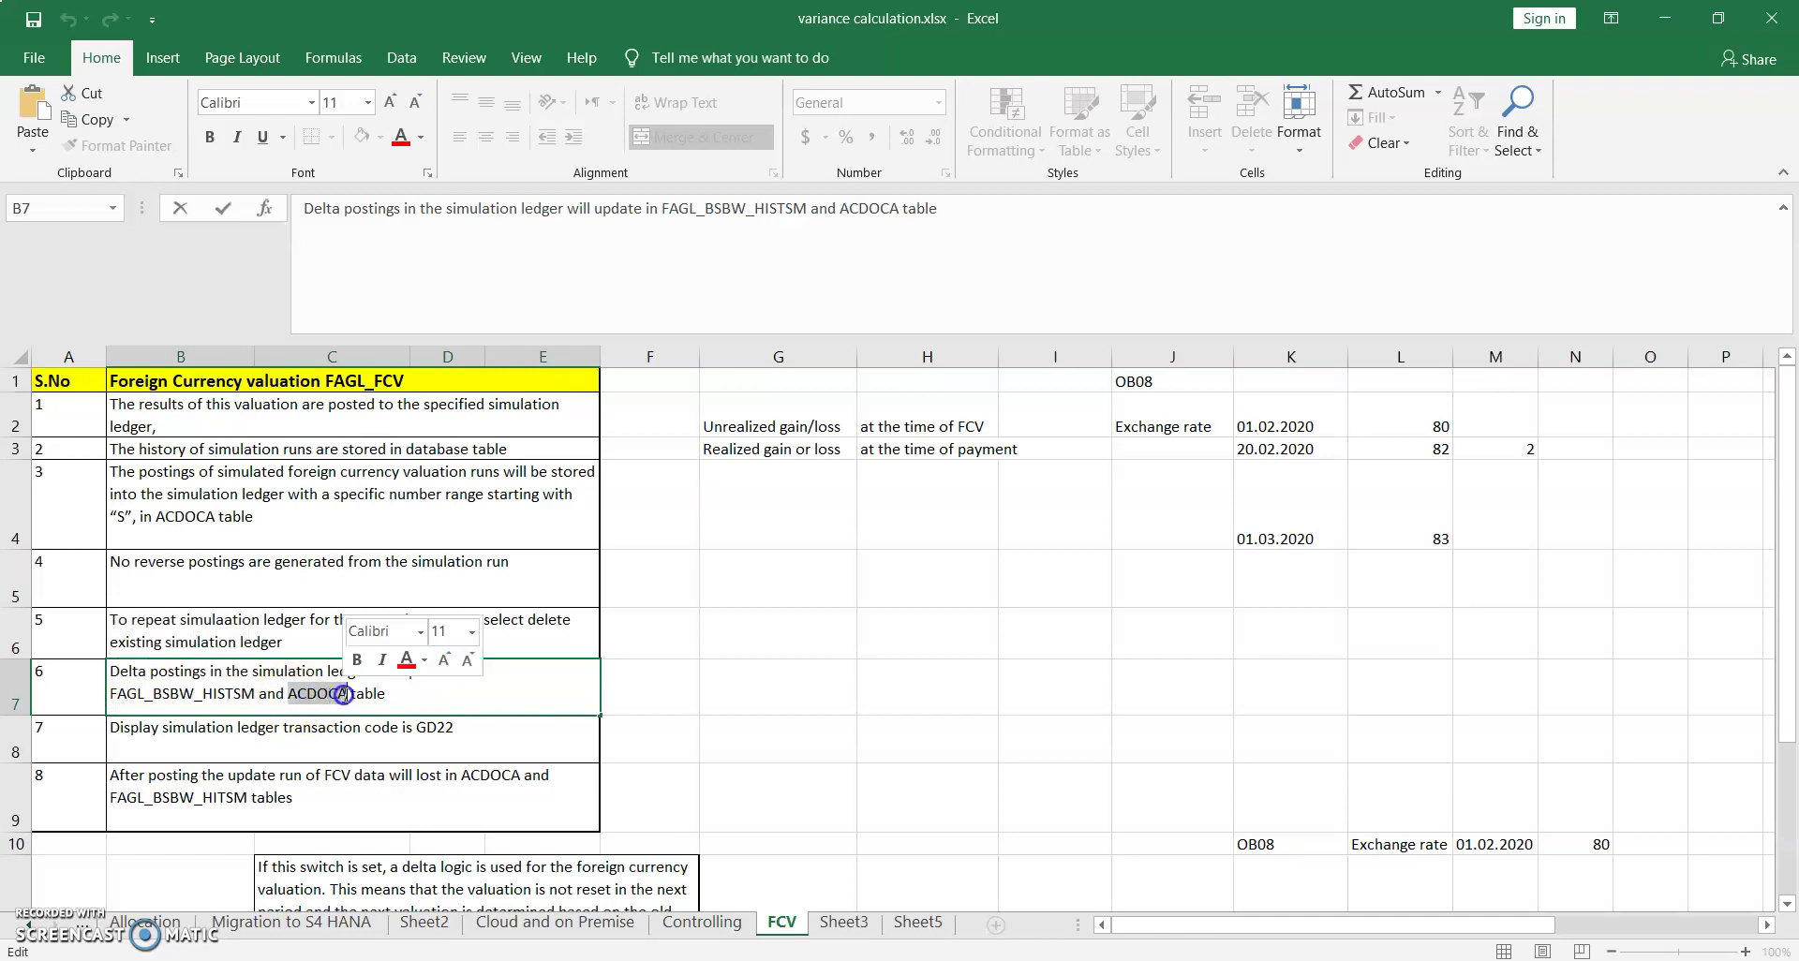
{"action": "left_click", "coordinate": [381, 732]}
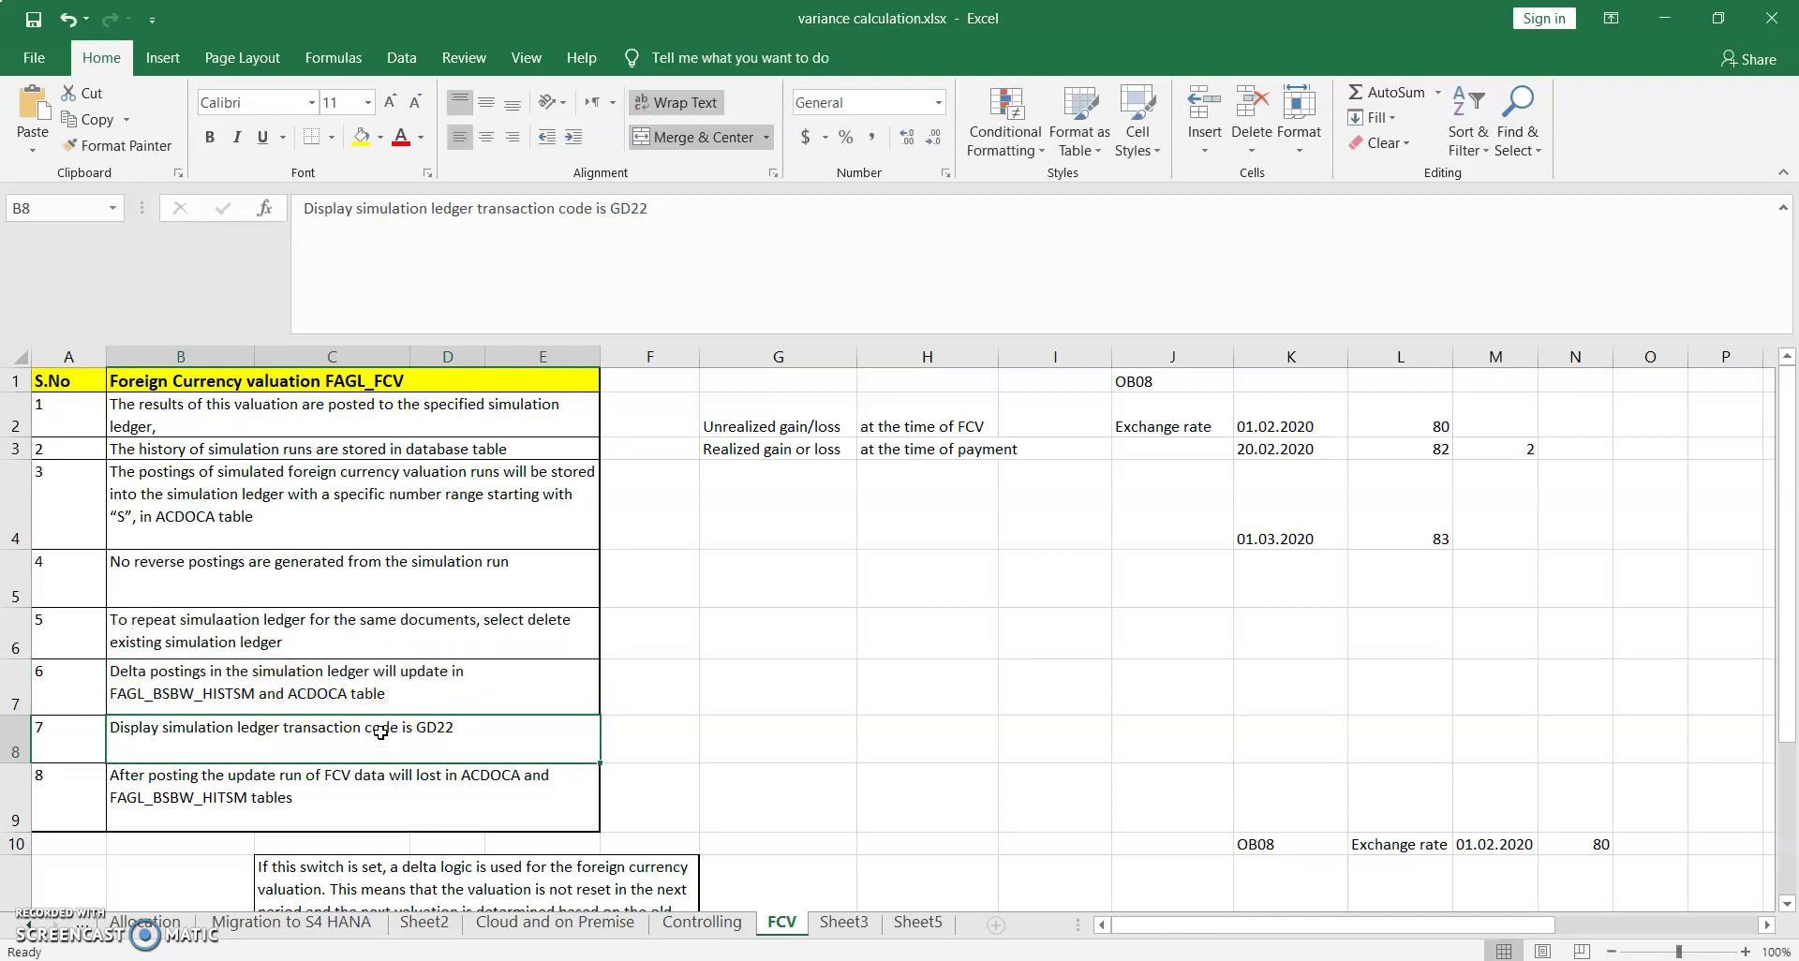
Copy the transaction code GD22 from the Excel notes and open it in a new SAP session
{"action": "double_click", "coordinate": [435, 732]}
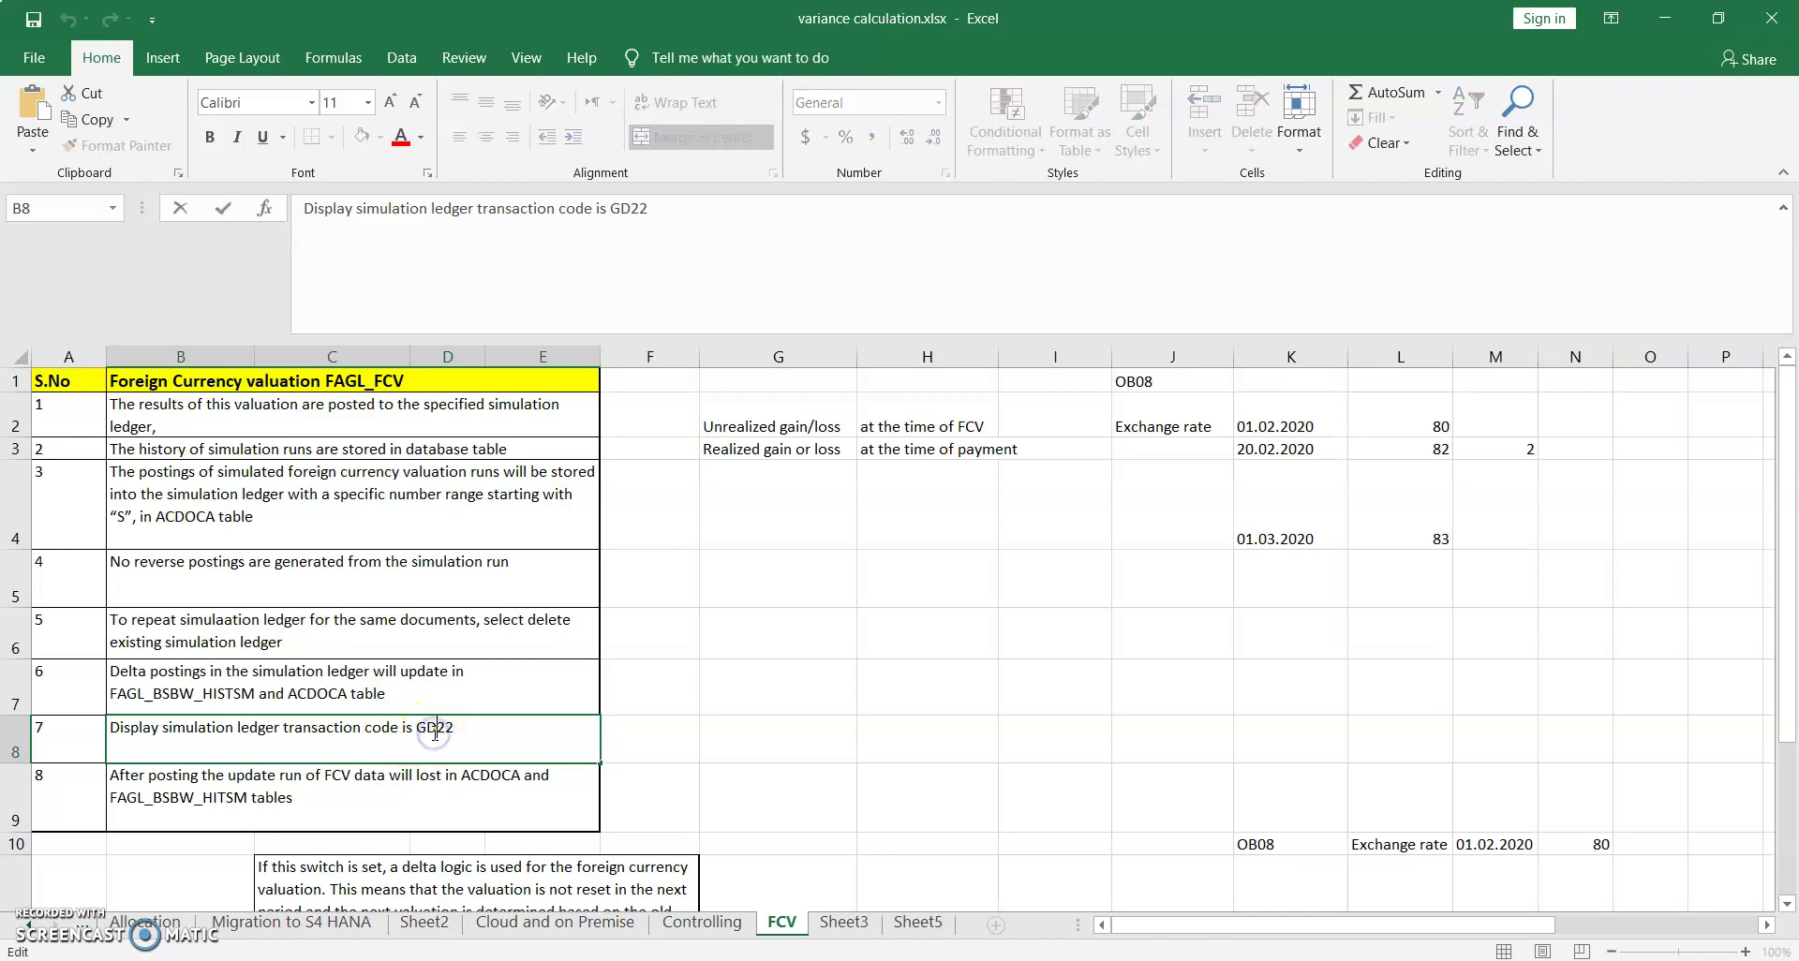
{"action": "double_click", "coordinate": [440, 729]}
{"action": "key", "text": "alt+Tab"}
{"action": "left_click", "coordinate": [129, 61]}
{"action": "type", "text": "/o"}
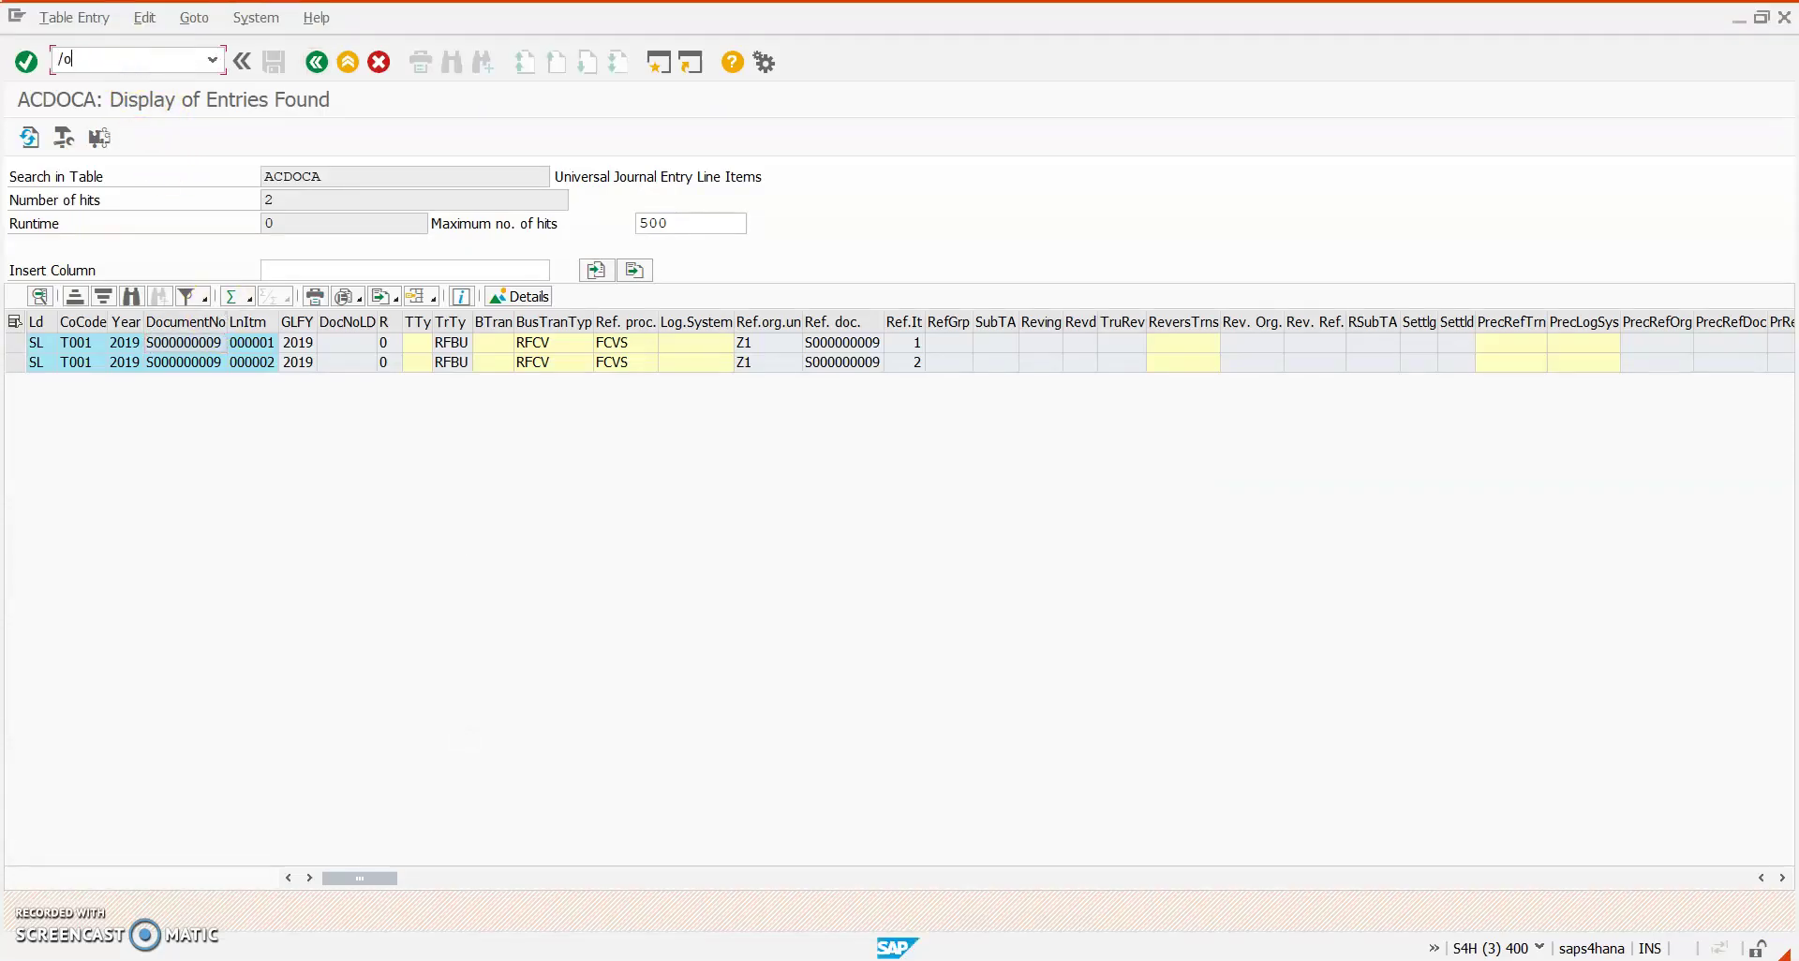
{"action": "key", "text": "Return"}
Copy the valued item's document number from the Foreign Currency Valuation list and return to the General Ledger document display selection
{"action": "left_click", "coordinate": [246, 248]}
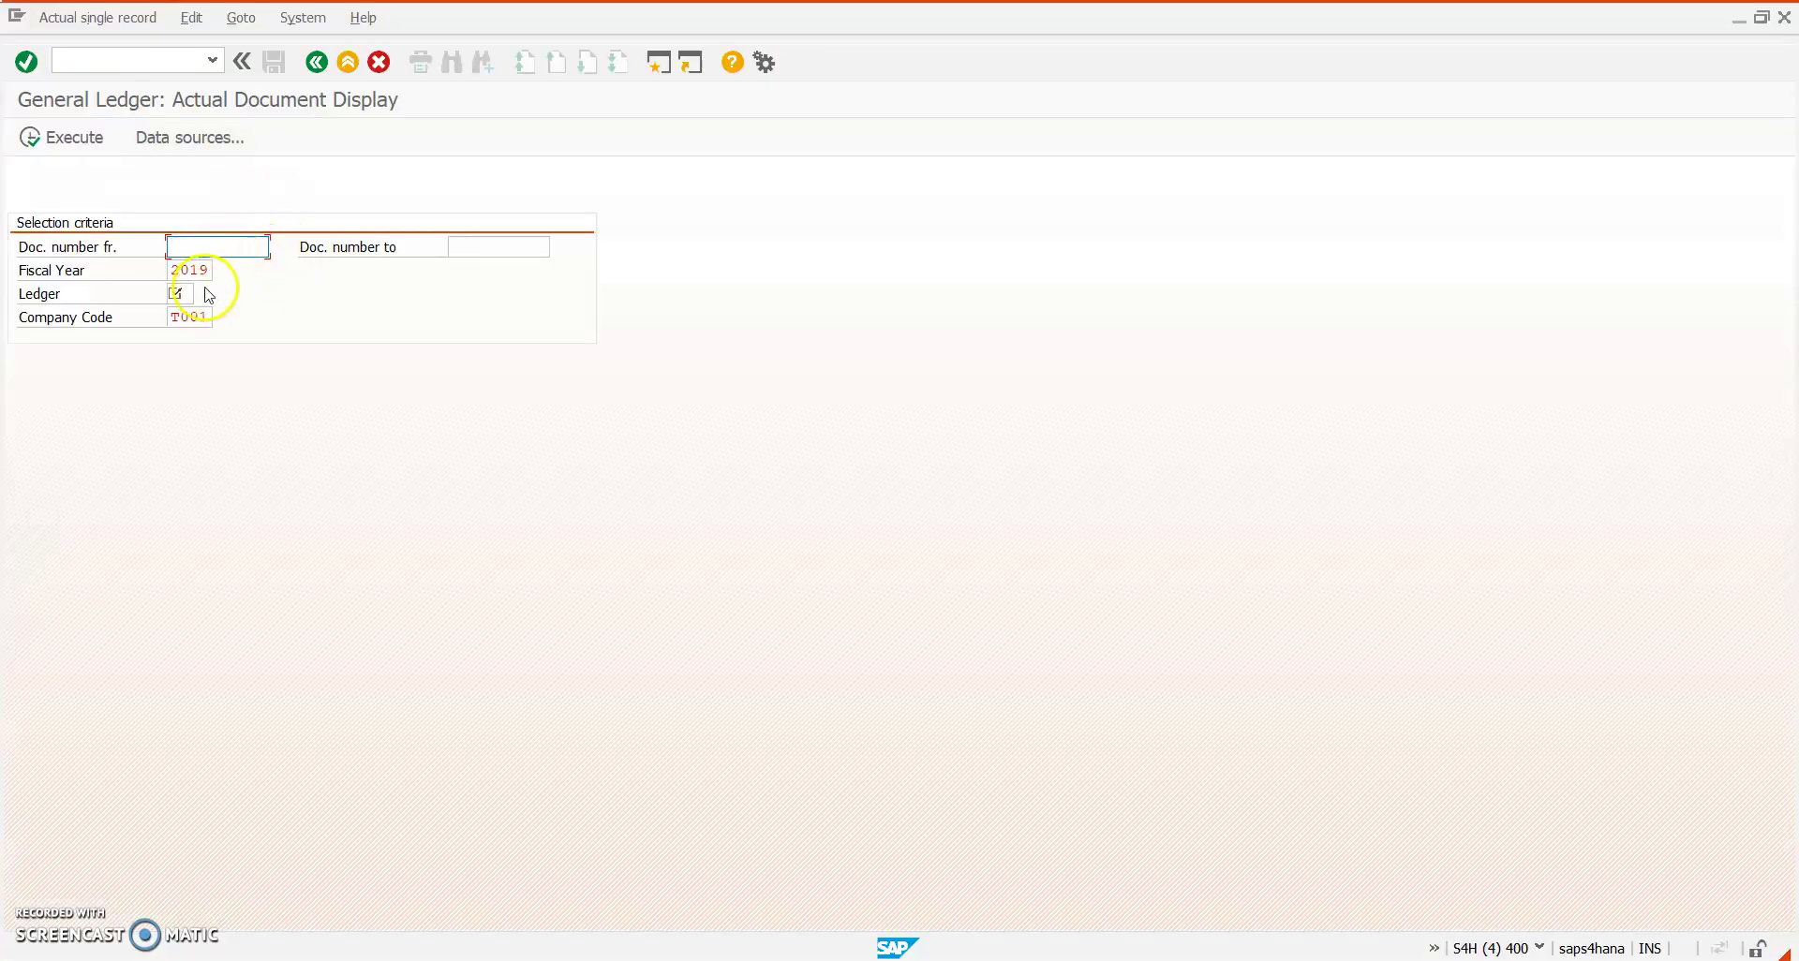
{"action": "left_click", "coordinate": [204, 247]}
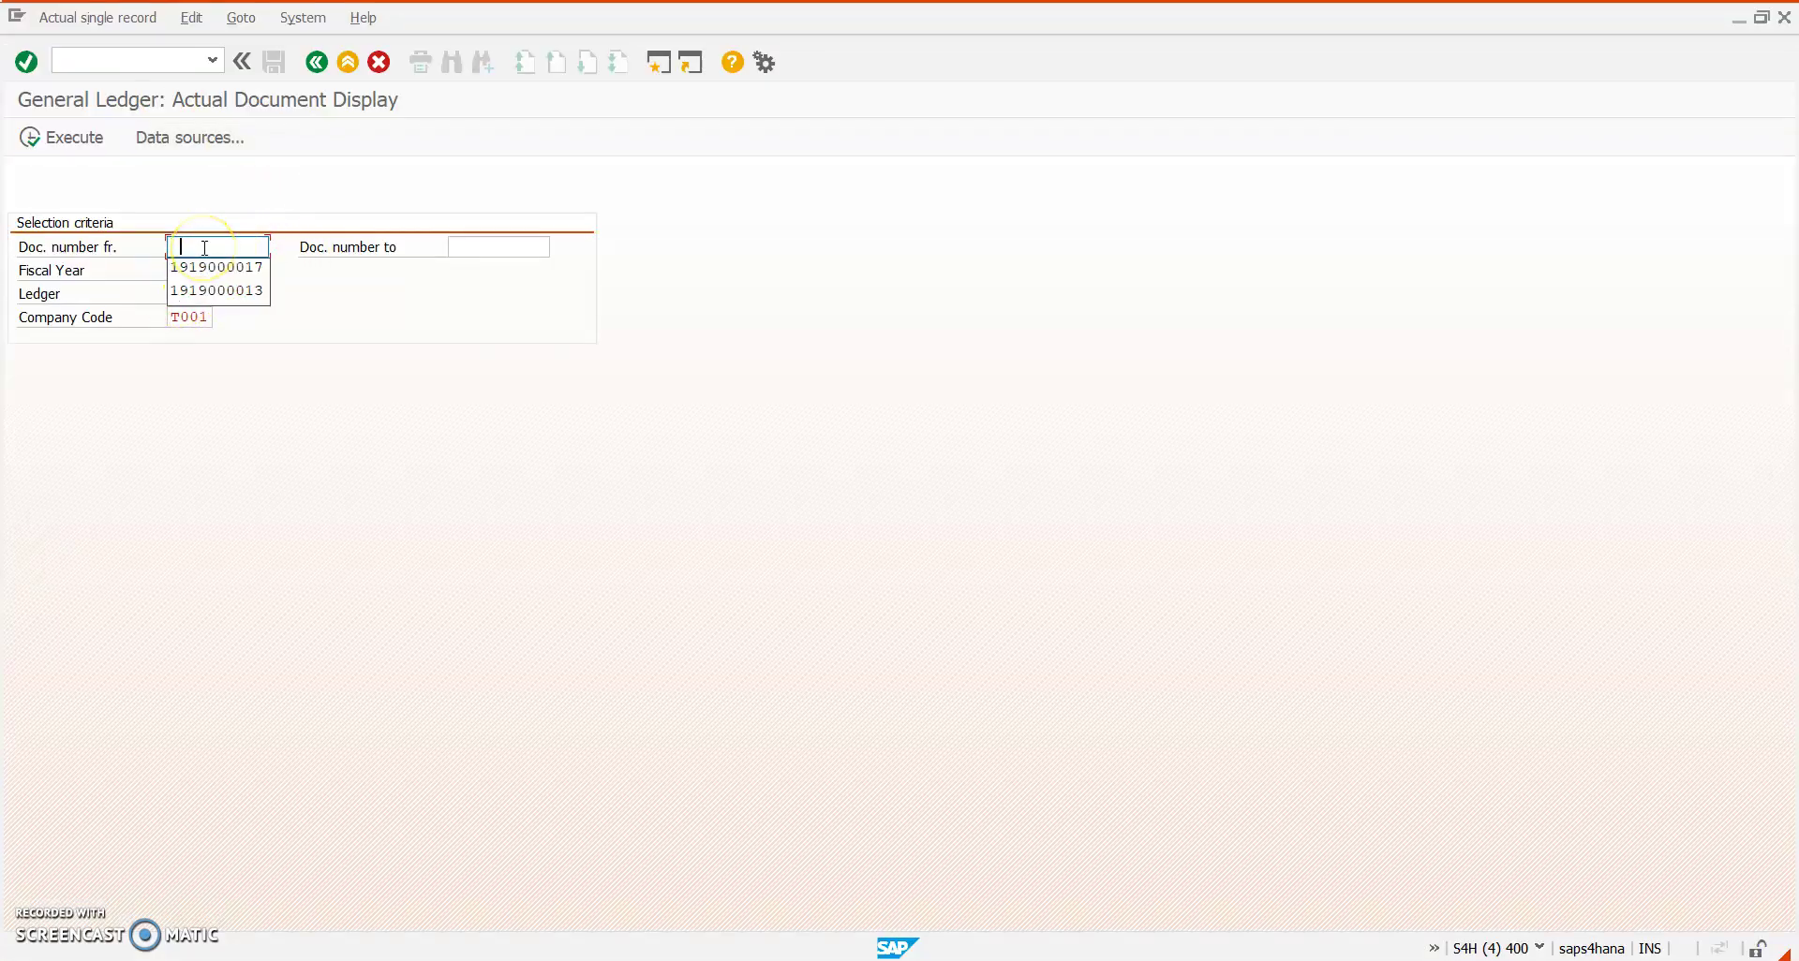
{"action": "key", "text": "alt+Tab"}
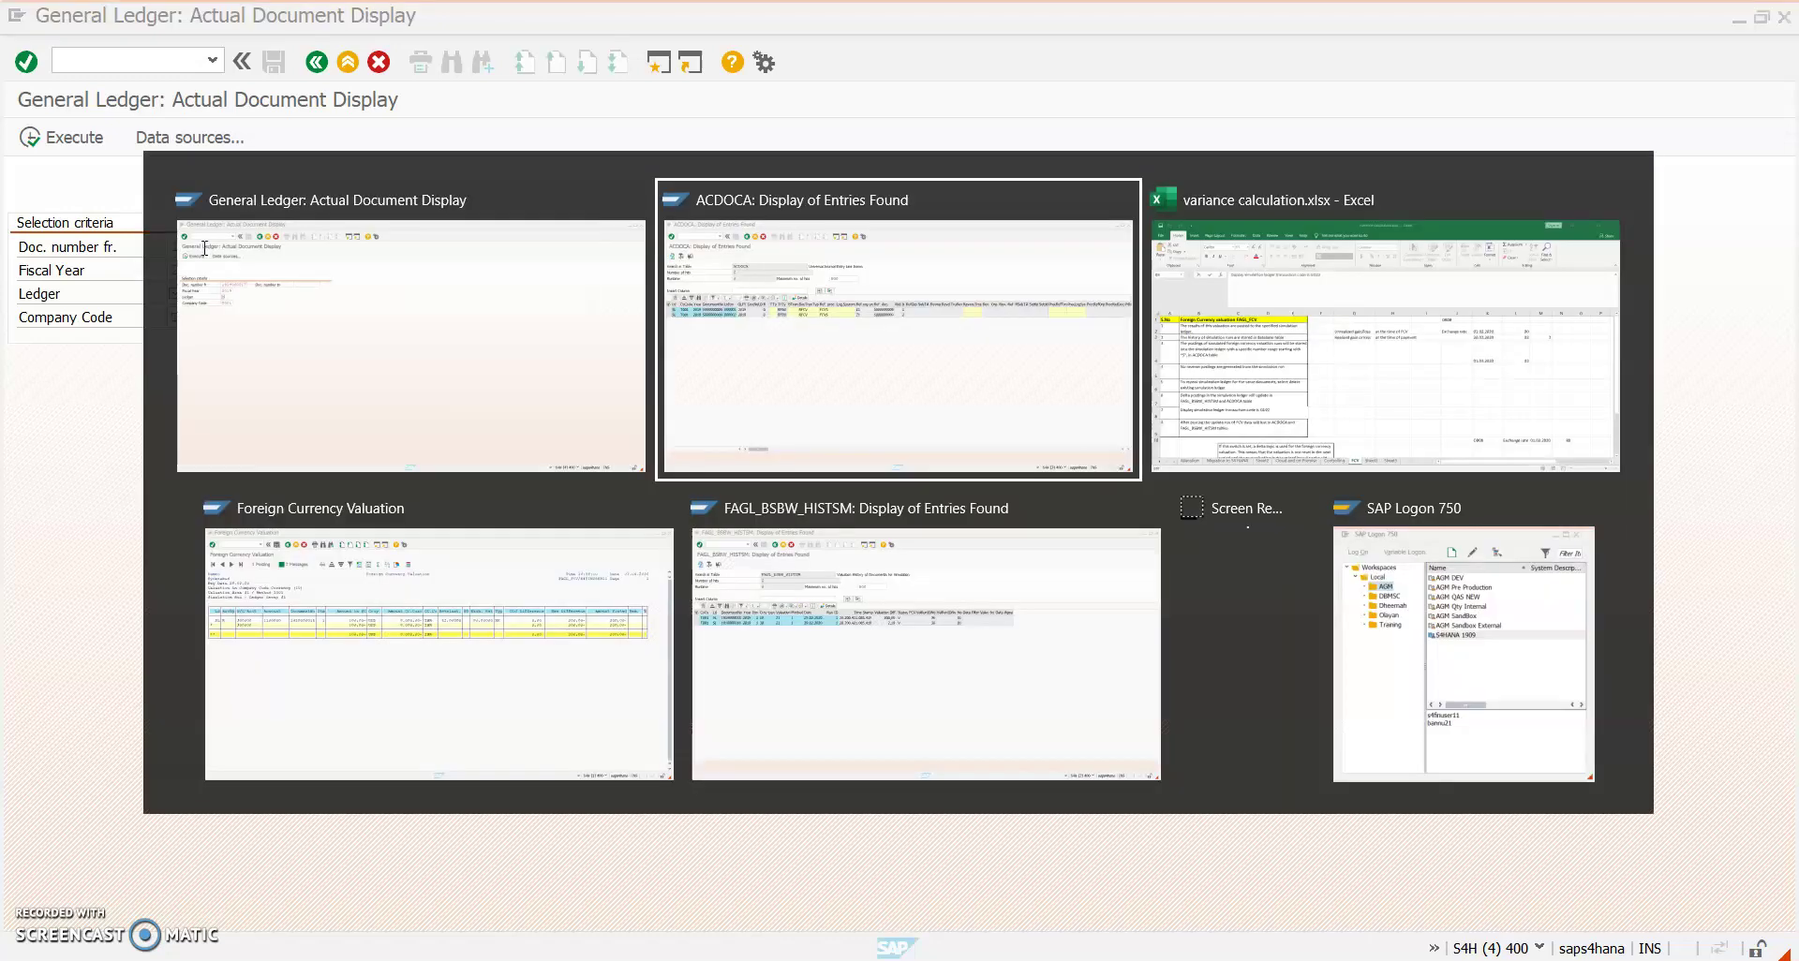
{"action": "key", "text": "alt+Tab"}
{"action": "key", "text": "alt+Tab"}
{"action": "key", "text": "alt+Tab"}
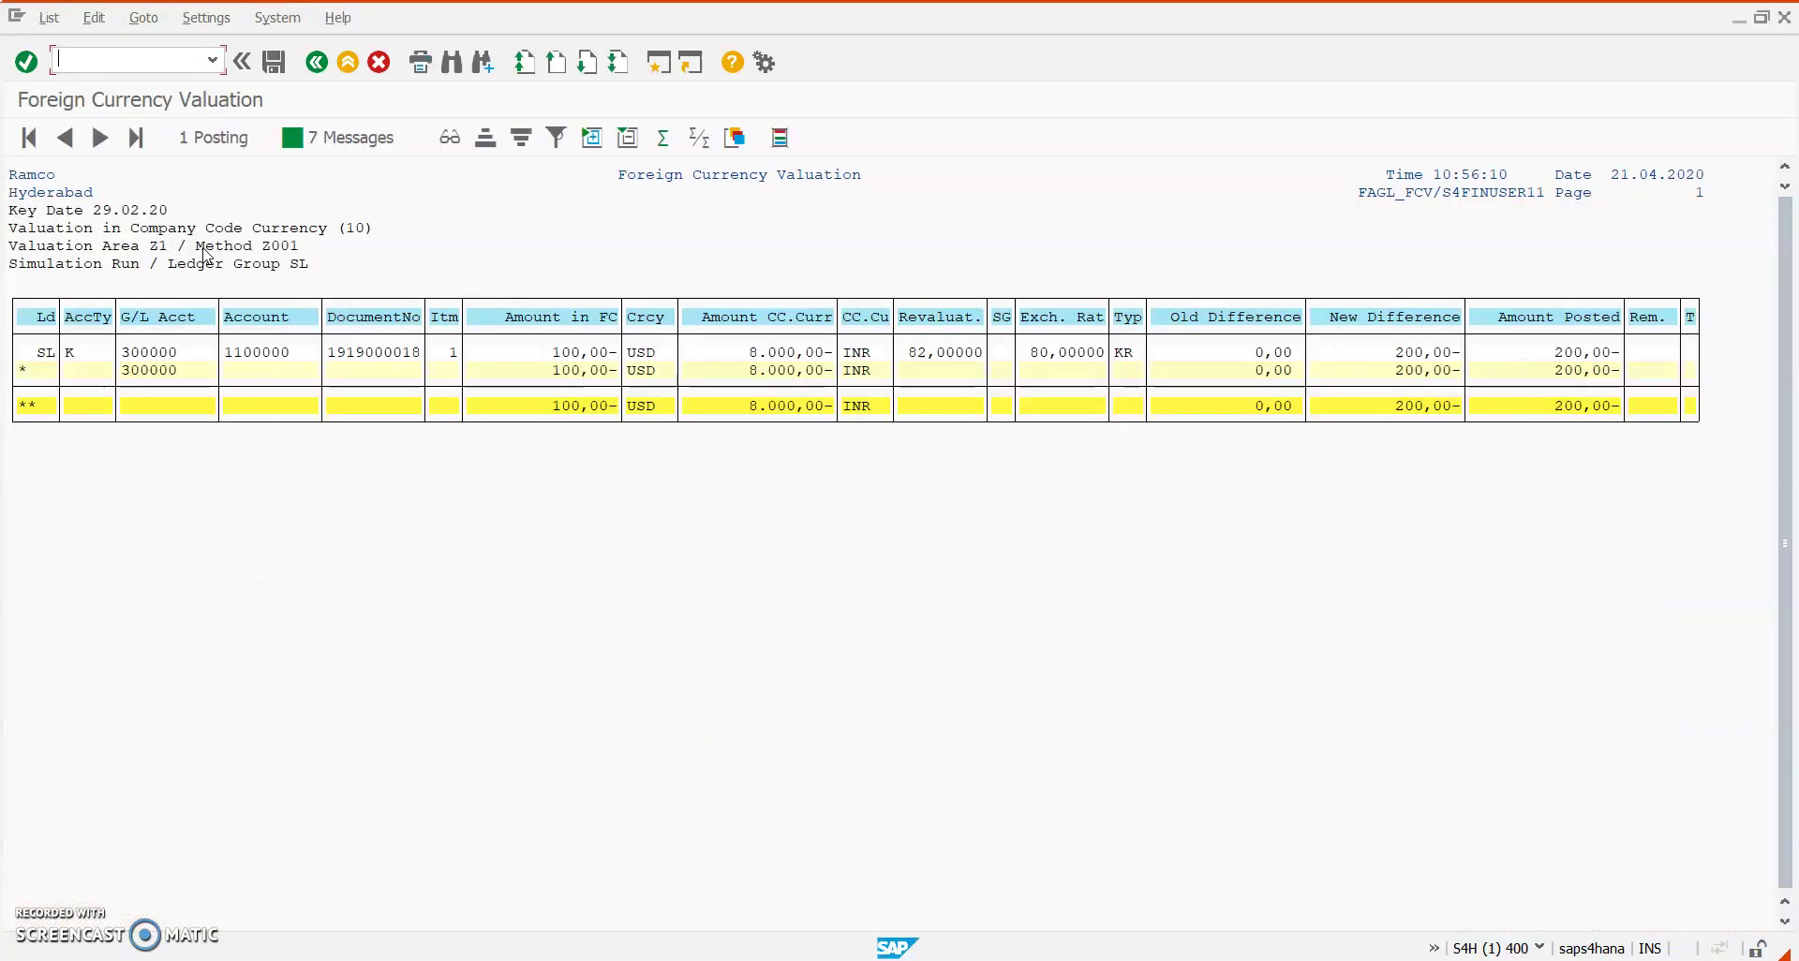
{"action": "left_click", "coordinate": [331, 353]}
{"action": "left_click_drag", "start_coordinate": [331, 353], "coordinate": [426, 353]}
{"action": "key", "text": "ctrl+c"}
{"action": "key", "text": "alt+Tab"}
{"action": "key", "text": "alt+Tab"}
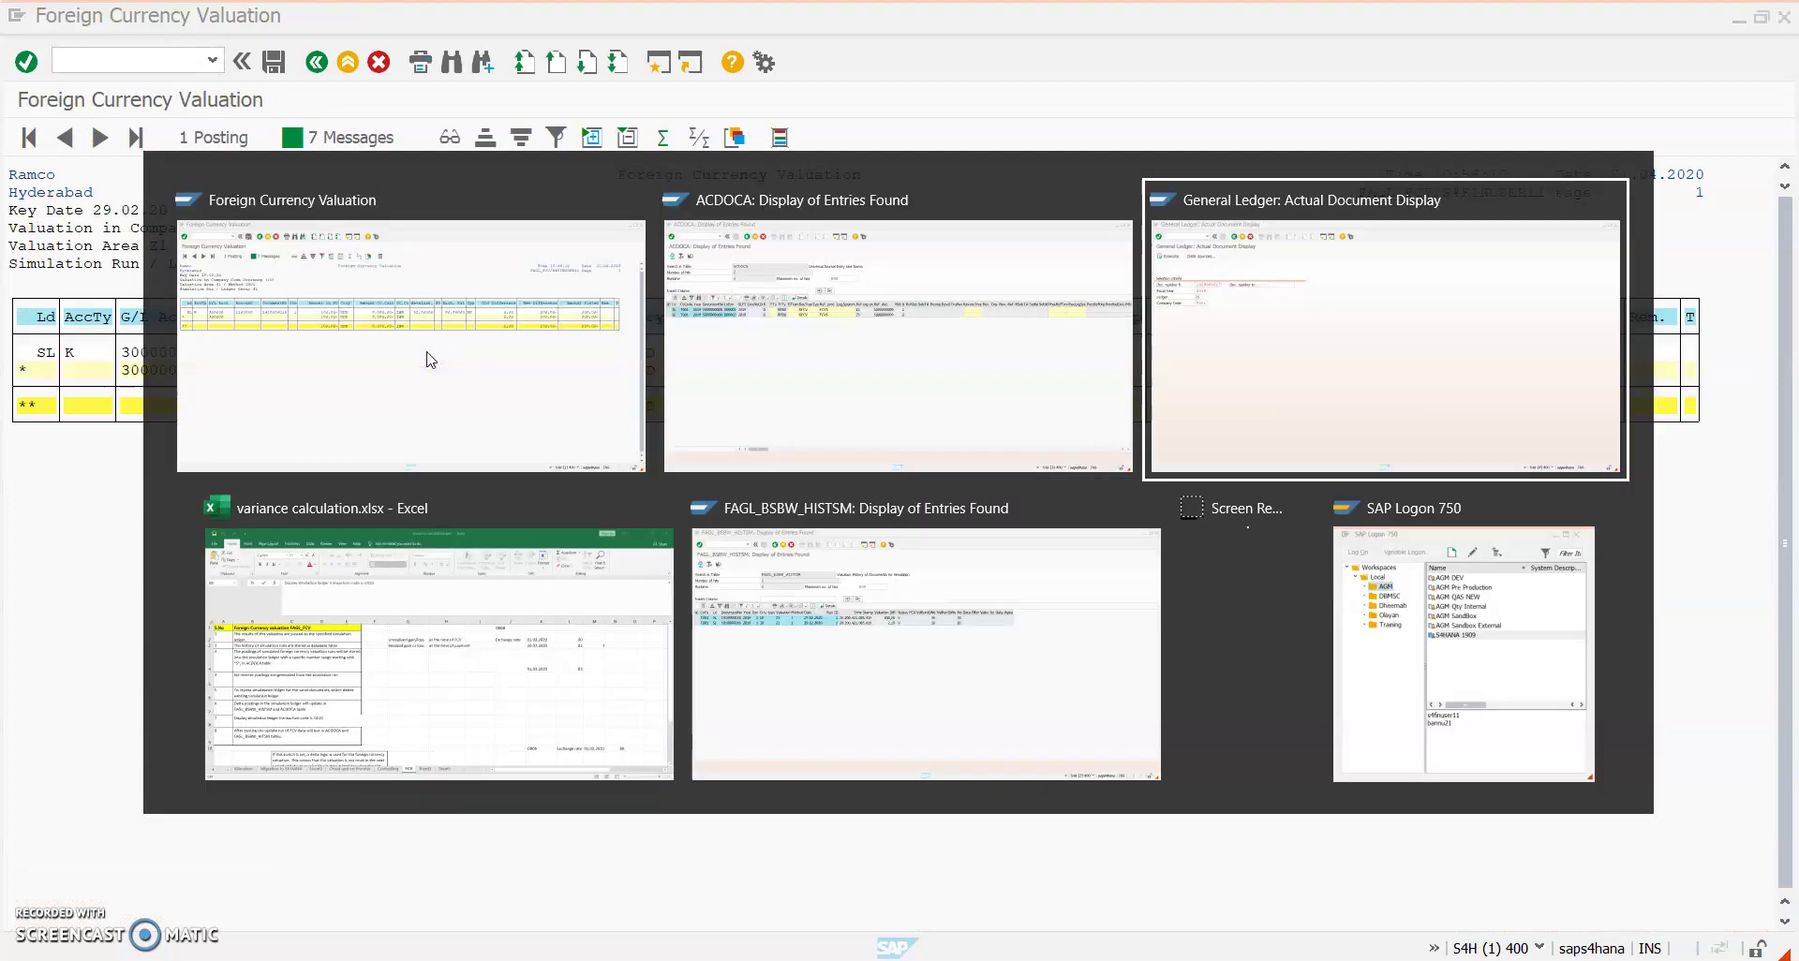
Display the General Ledger document using the copied document number, fiscal year 2019, ledger SL and company code T001
{"action": "left_click", "coordinate": [355, 333]}
{"action": "key", "text": "ctrl+v"}
{"action": "key", "text": "Tab"}
{"action": "key", "text": "Tab"}
{"action": "key", "text": "Tab"}
{"action": "type", "text": "sl"}
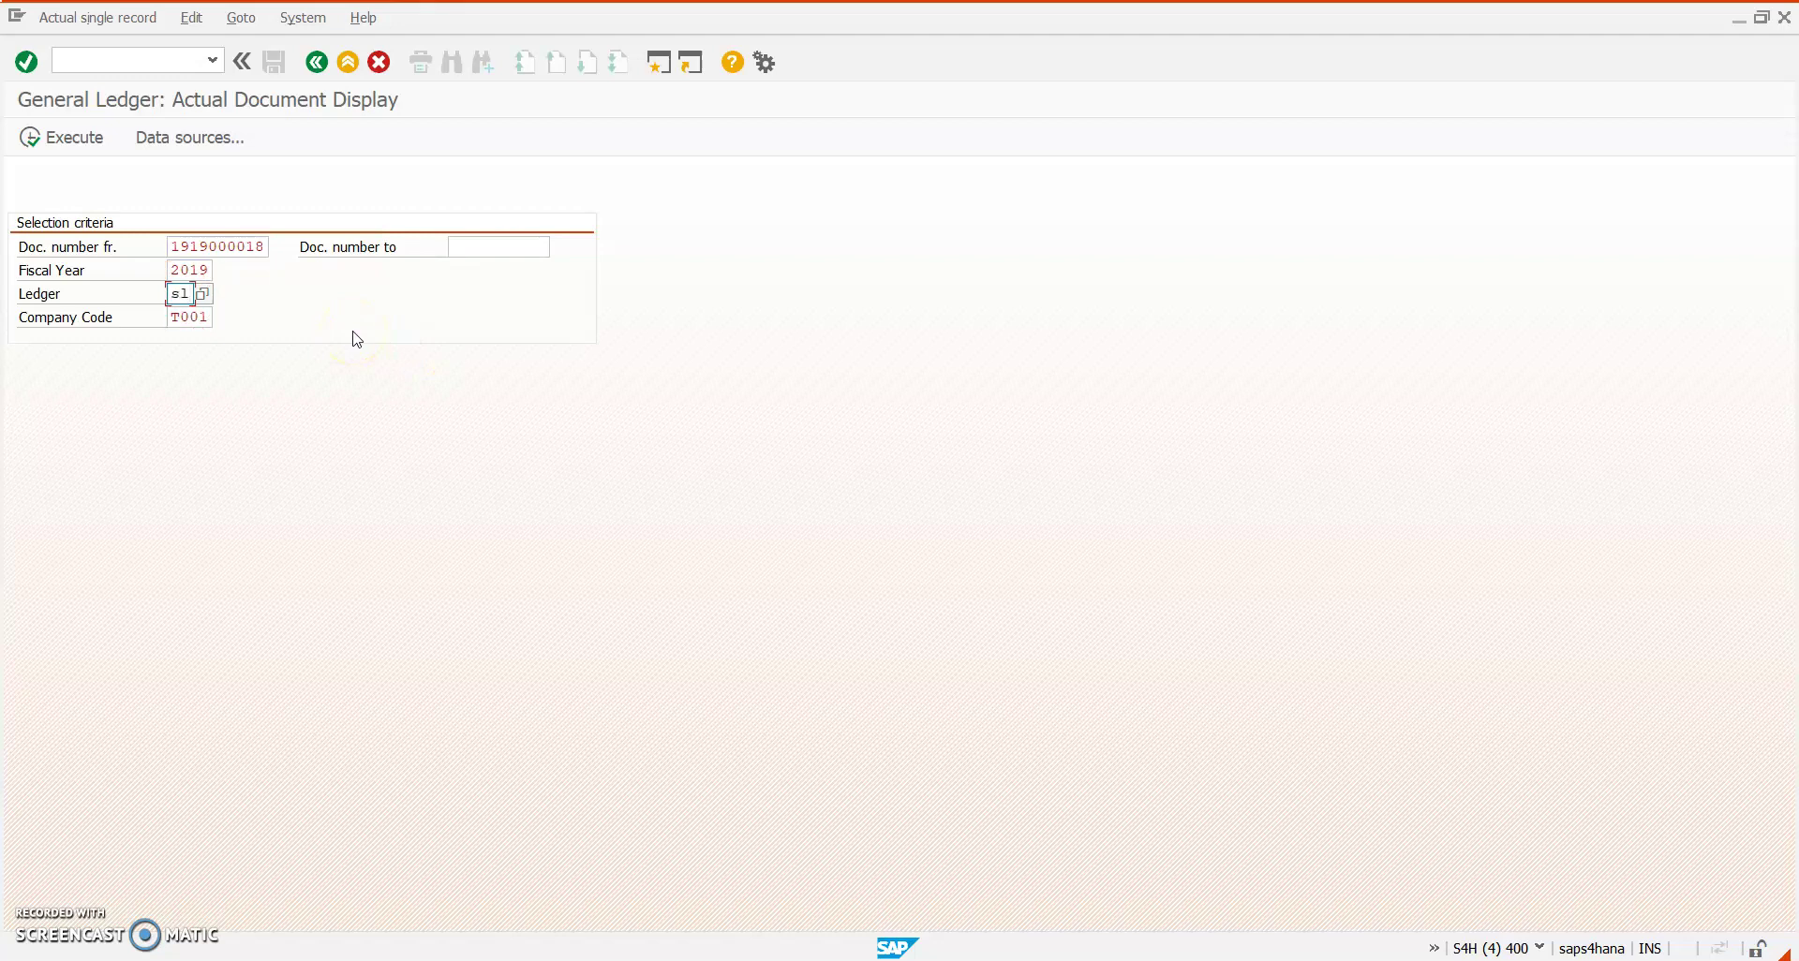
{"action": "left_click", "coordinate": [51, 139]}
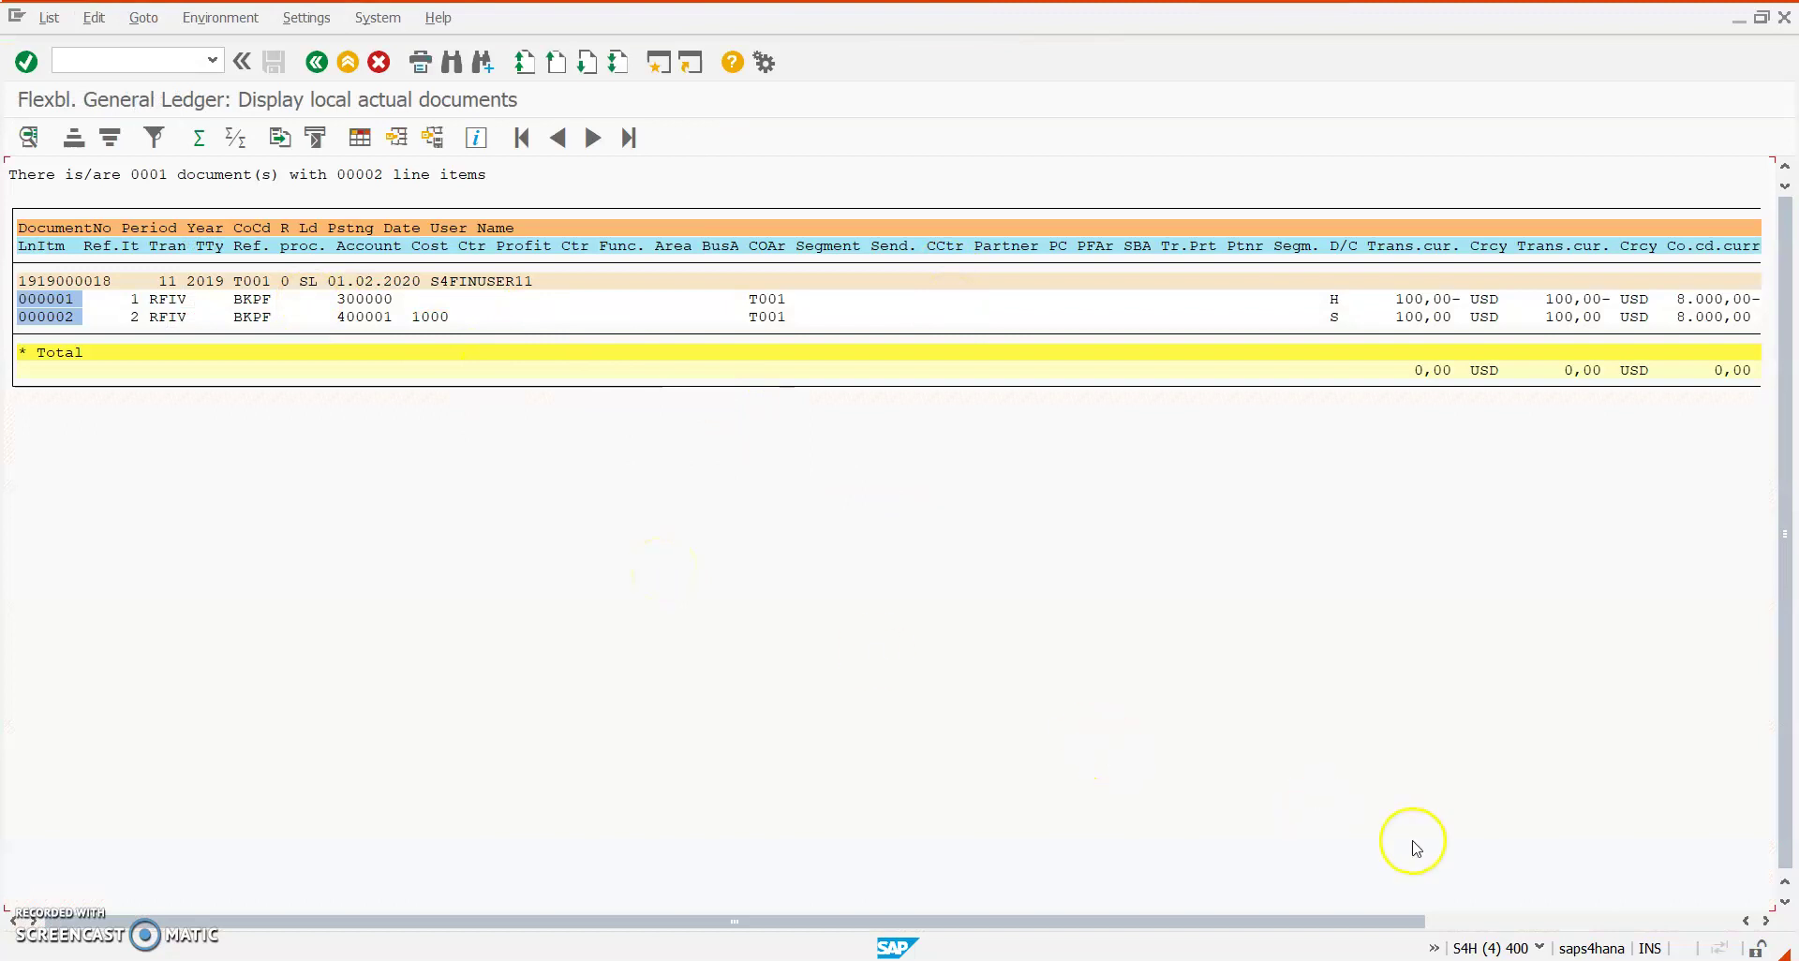
{"action": "left_click", "coordinate": [1485, 923]}
Review the GD22 note in the Excel sheet and return to the Foreign Currency Valuation list in SAP
{"action": "key", "text": "alt+Tab"}
{"action": "key", "text": "alt+Tab"}
{"action": "key", "text": "alt+Tab"}
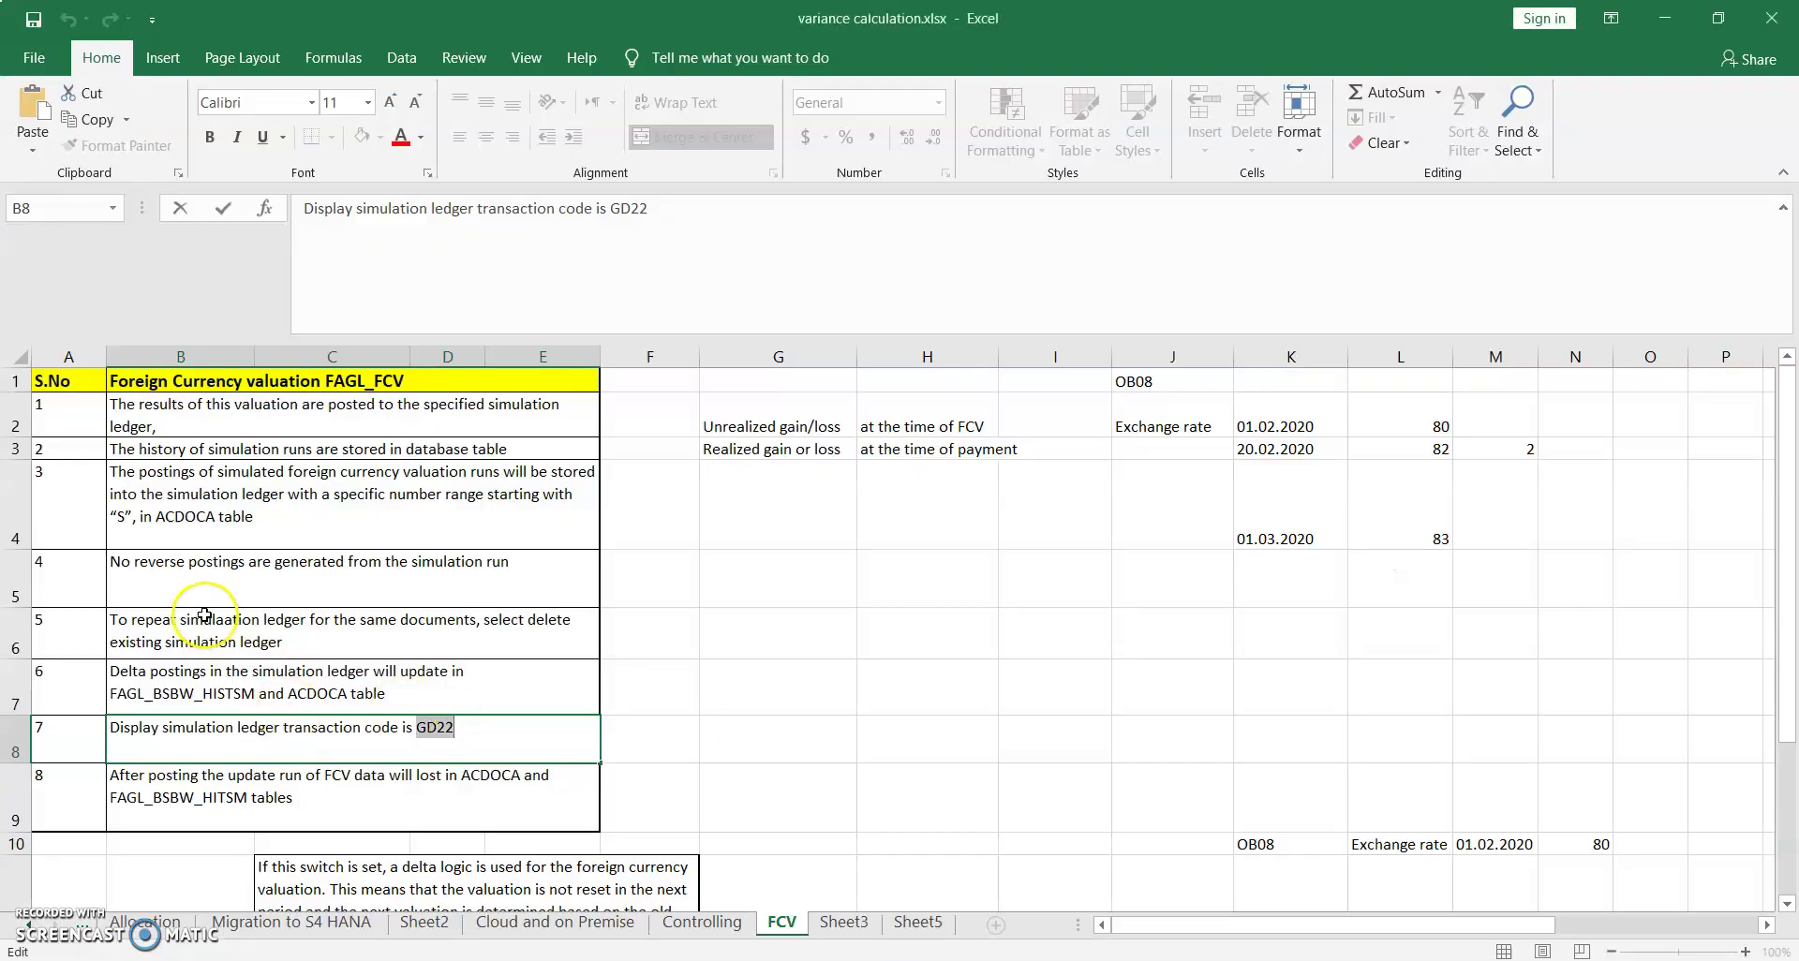
{"action": "left_click", "coordinate": [245, 582]}
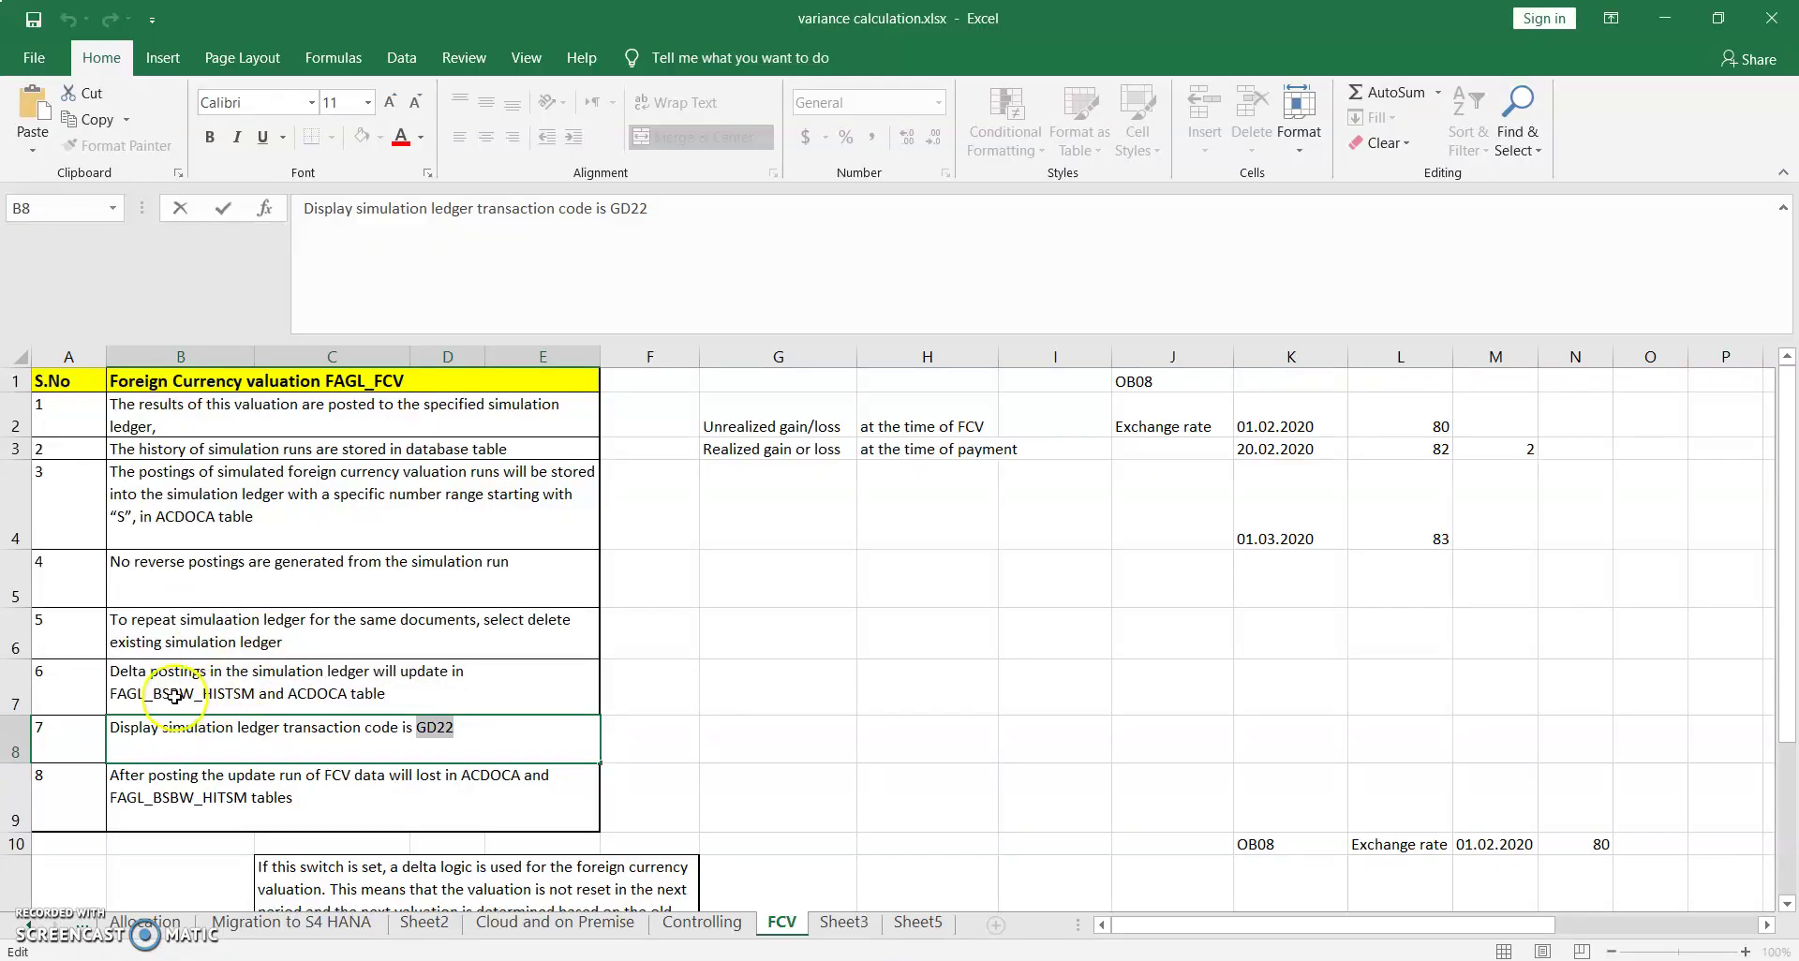
{"action": "left_click", "coordinate": [440, 727]}
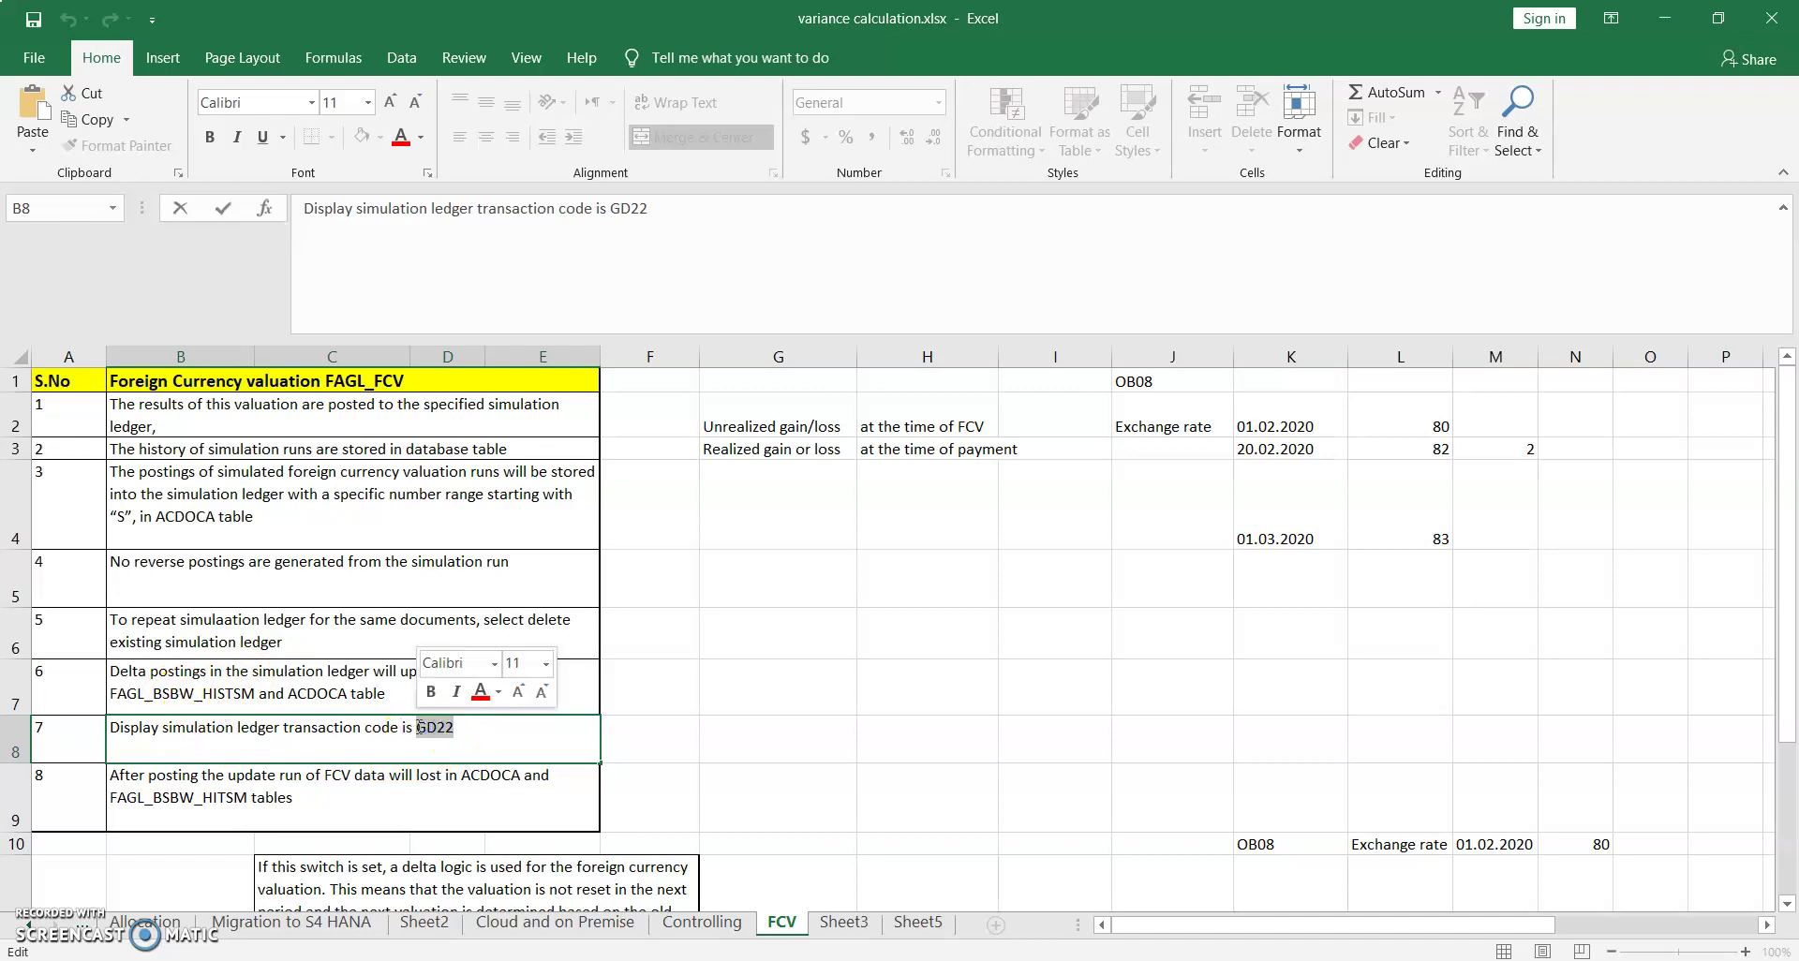
{"action": "key", "text": "alt+Tab"}
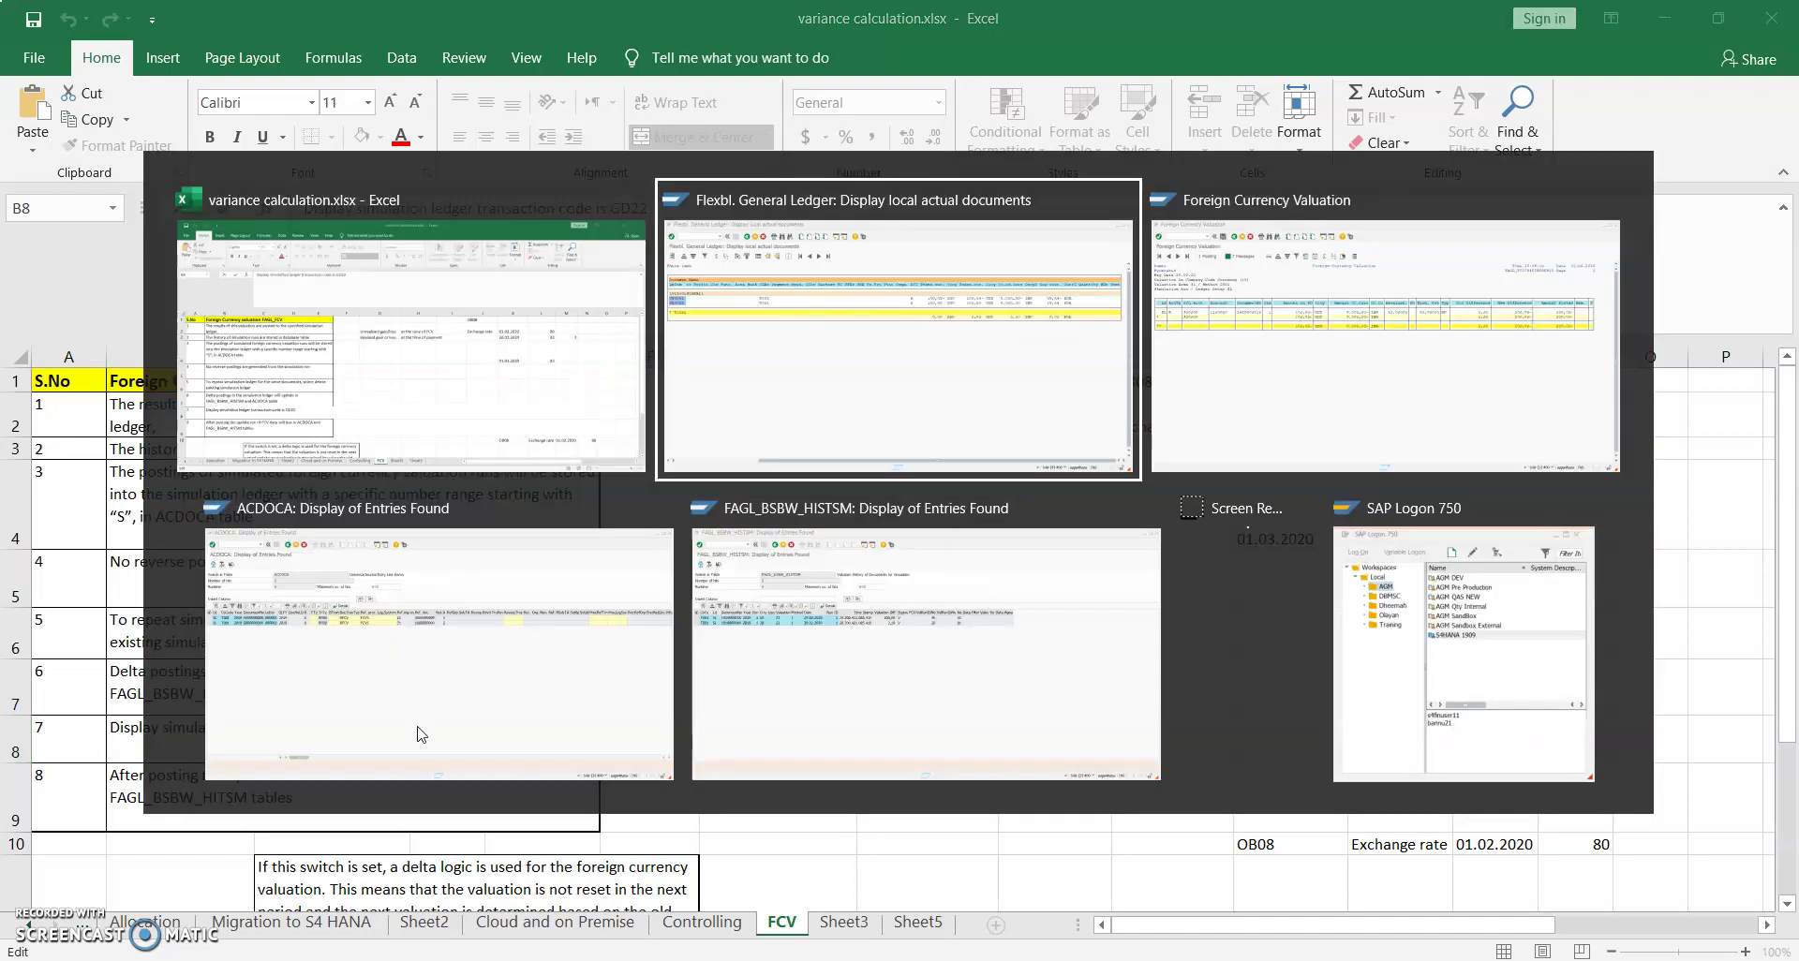
{"action": "key", "text": "alt+Tab"}
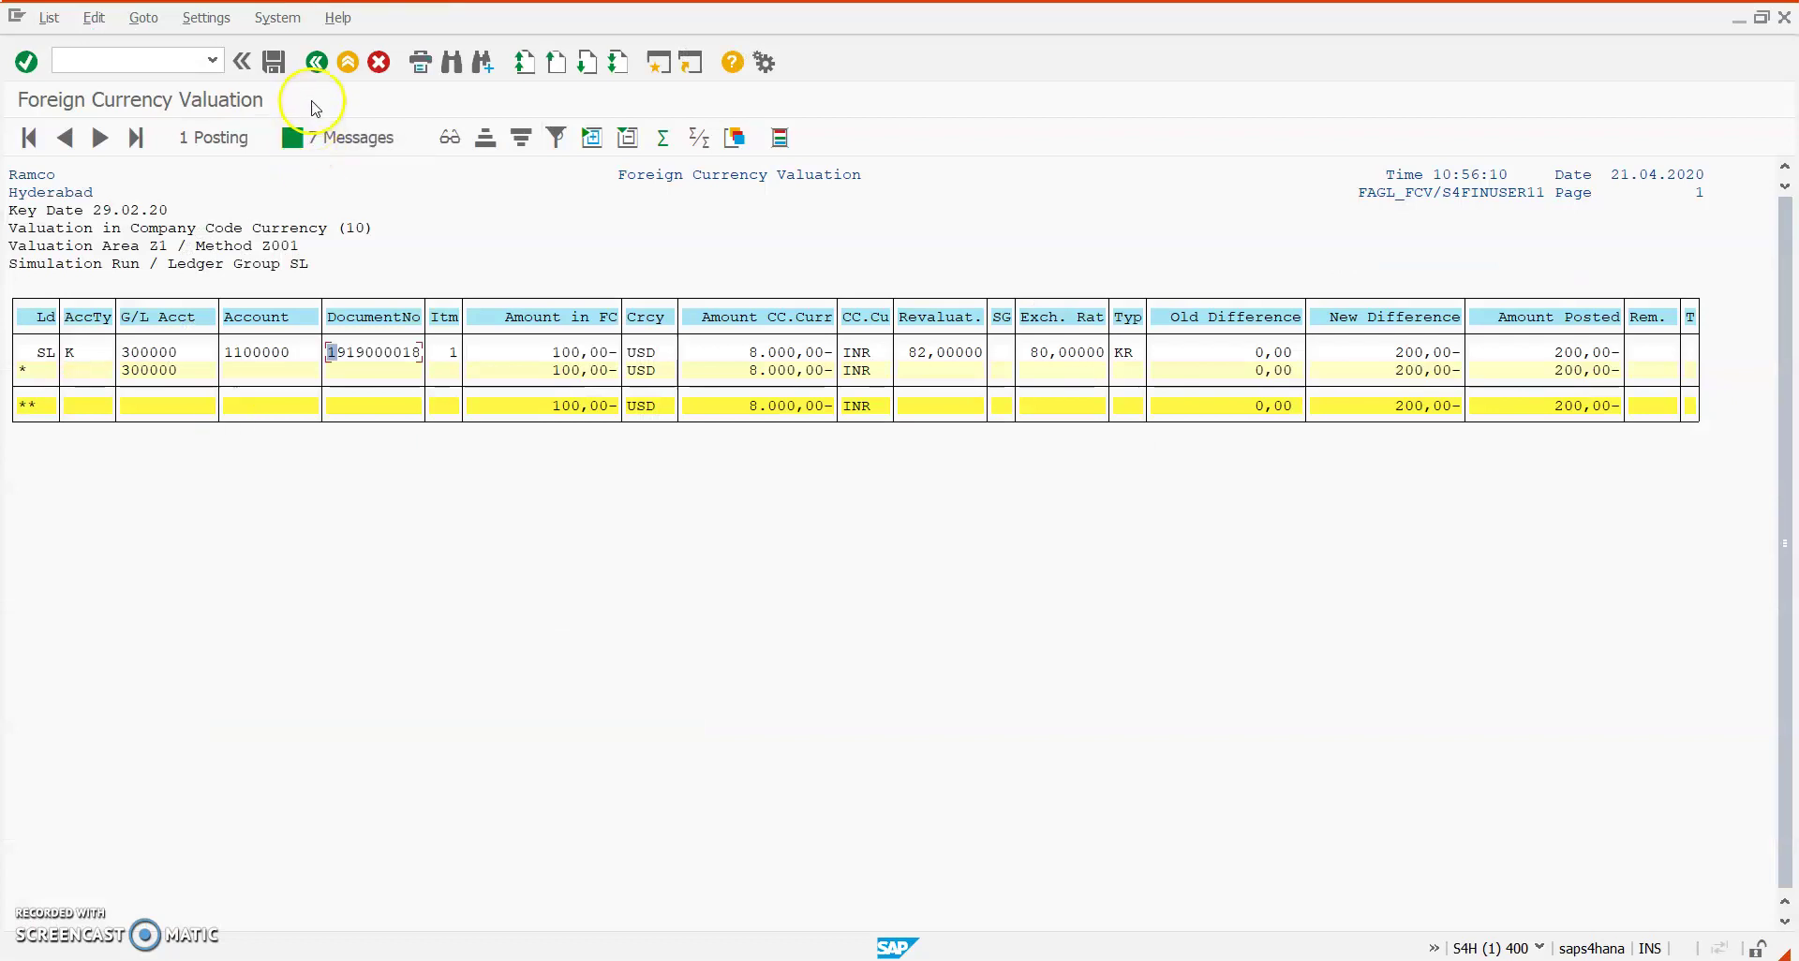
Return to the valuation selections and change the posting mode to Update Run, accepting deletion of the simulation data in ledger SL
{"action": "left_click", "coordinate": [316, 64]}
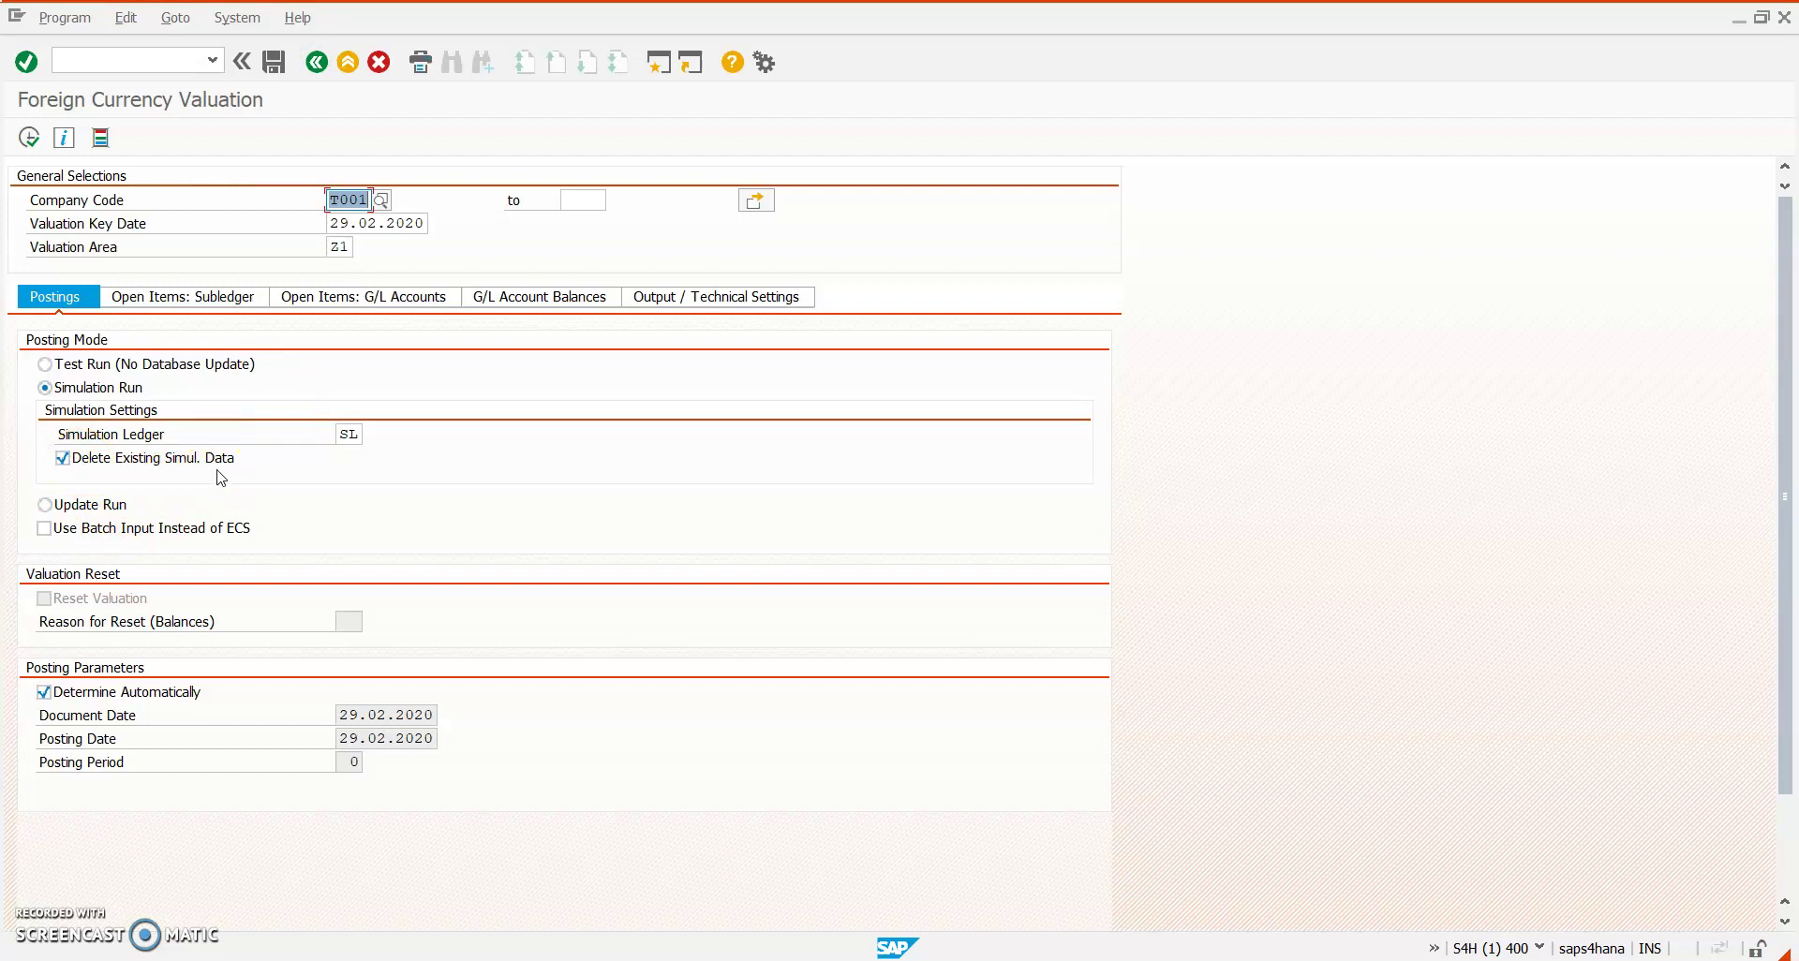
{"action": "left_click", "coordinate": [94, 507]}
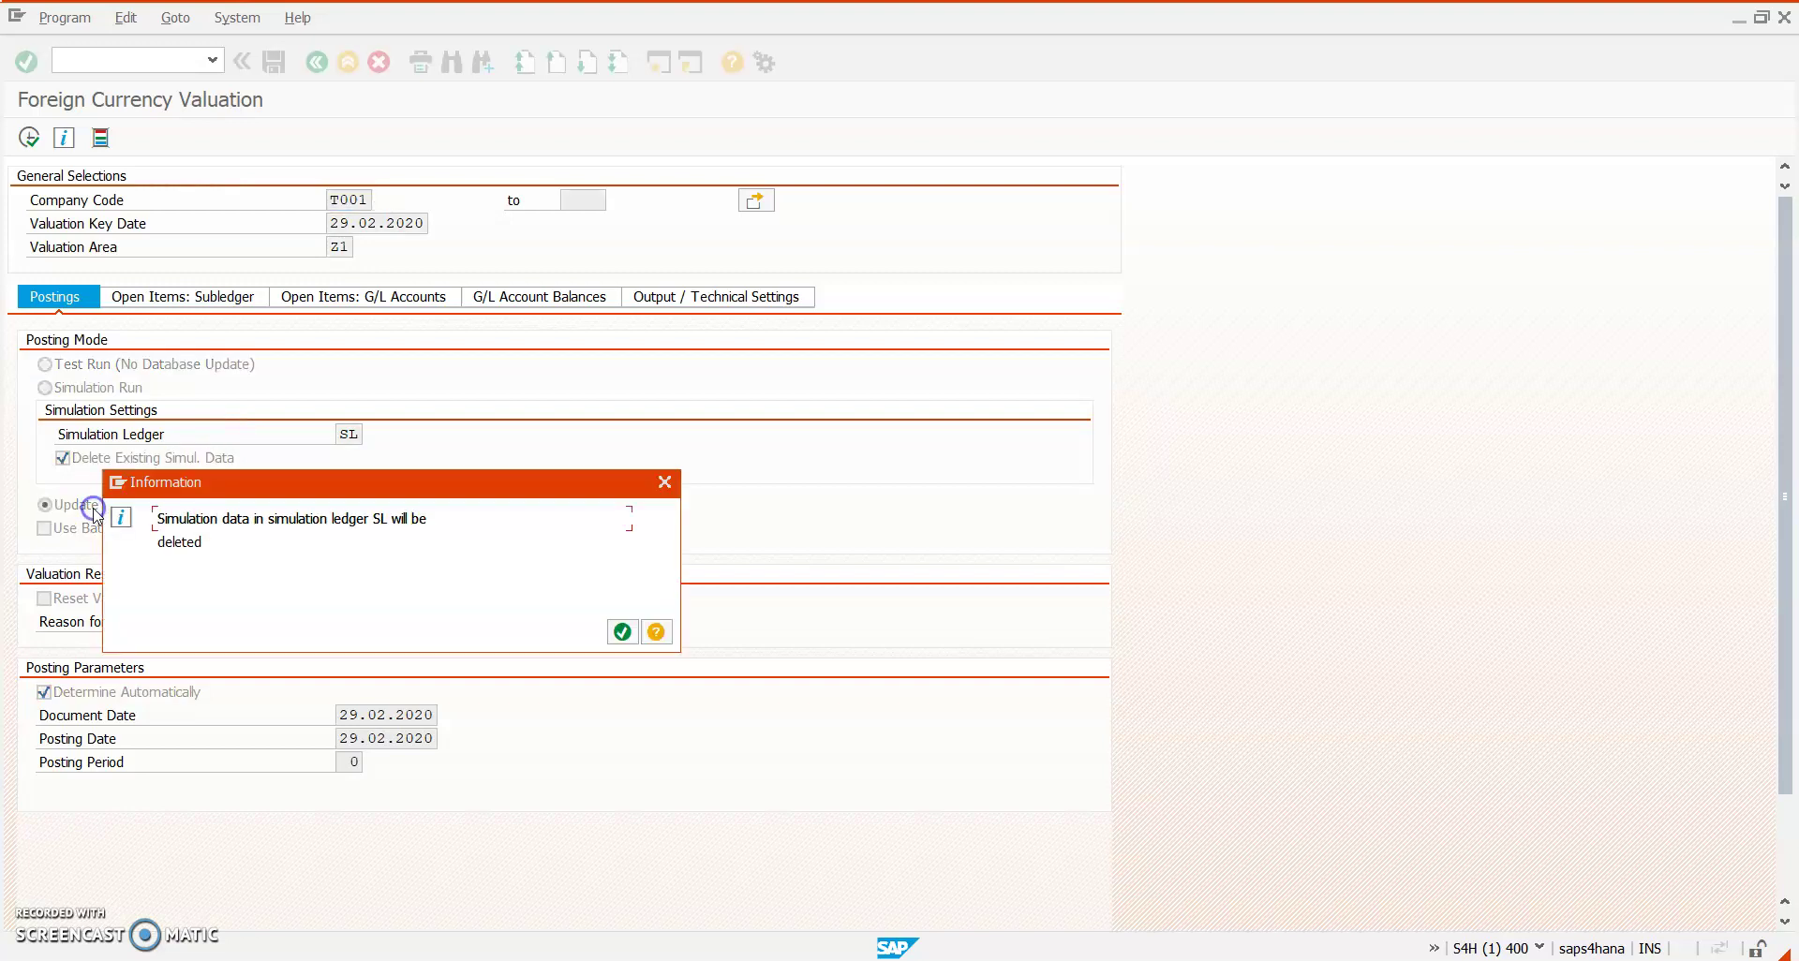
{"action": "left_click", "coordinate": [622, 632]}
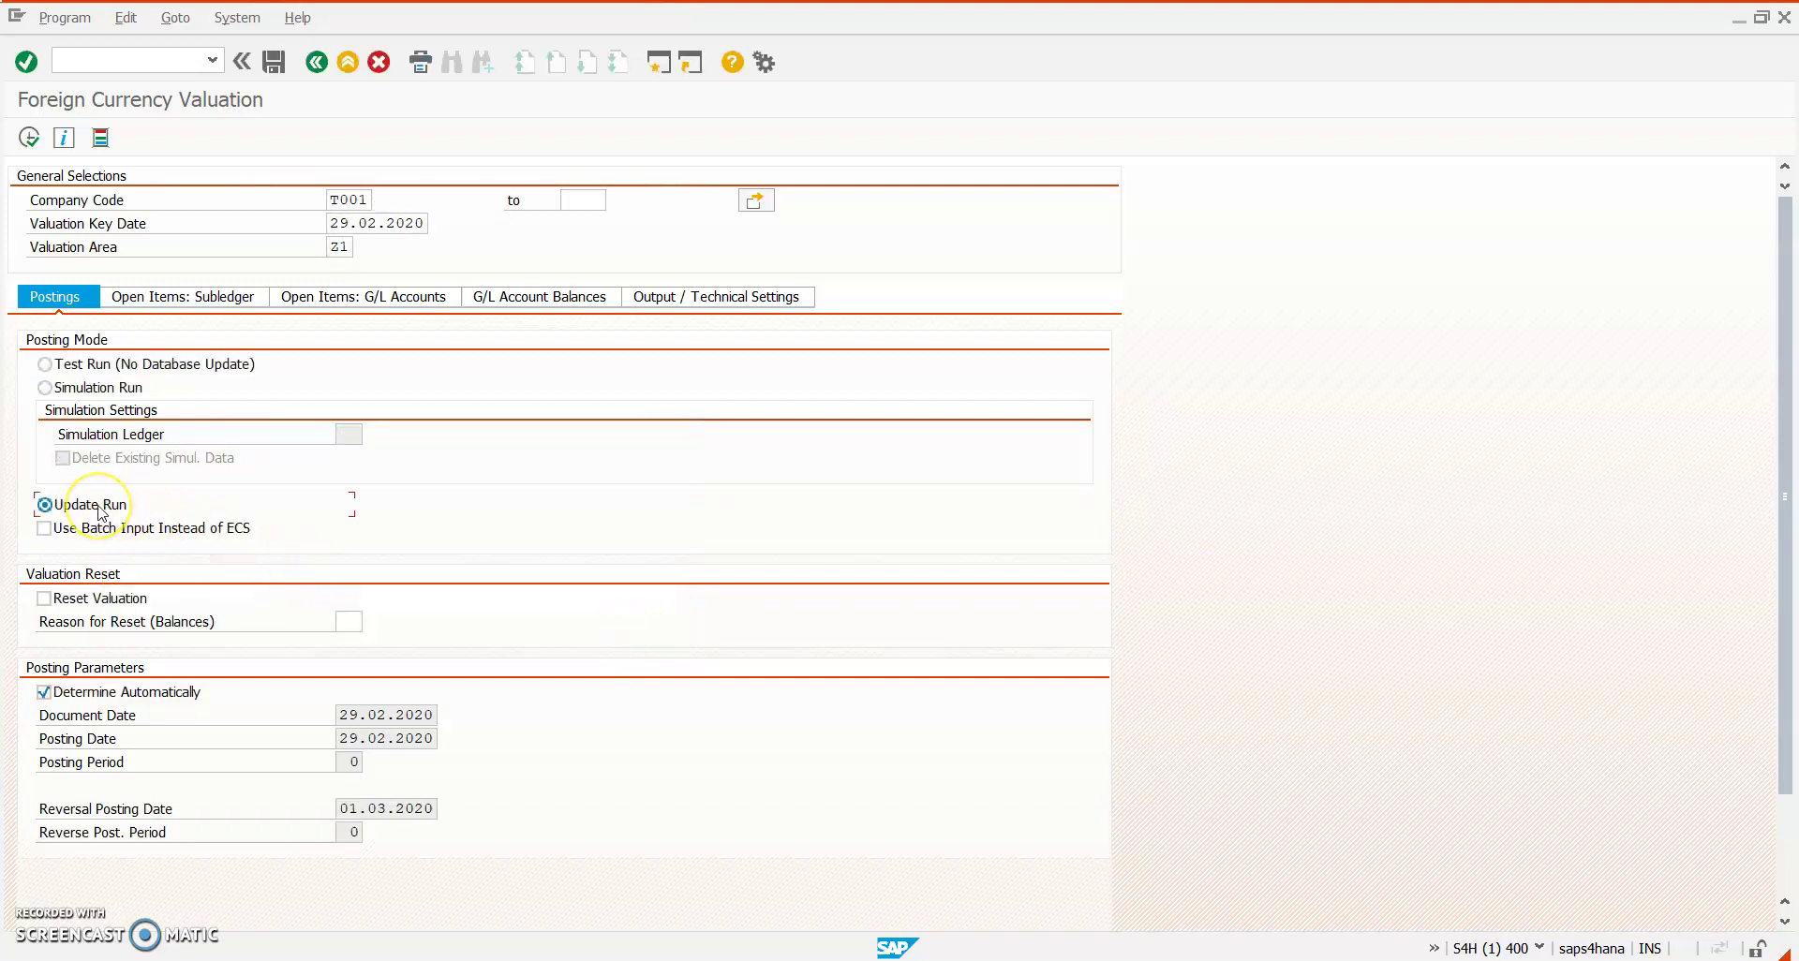
Review the simulation entries in the ACDOCA and FAGL_BSBW_HISTSM tables and return to the Foreign Currency Valuation selections
{"action": "key", "text": "alt+Tab"}
{"action": "key", "text": "alt+Tab"}
{"action": "key", "text": "alt+Tab"}
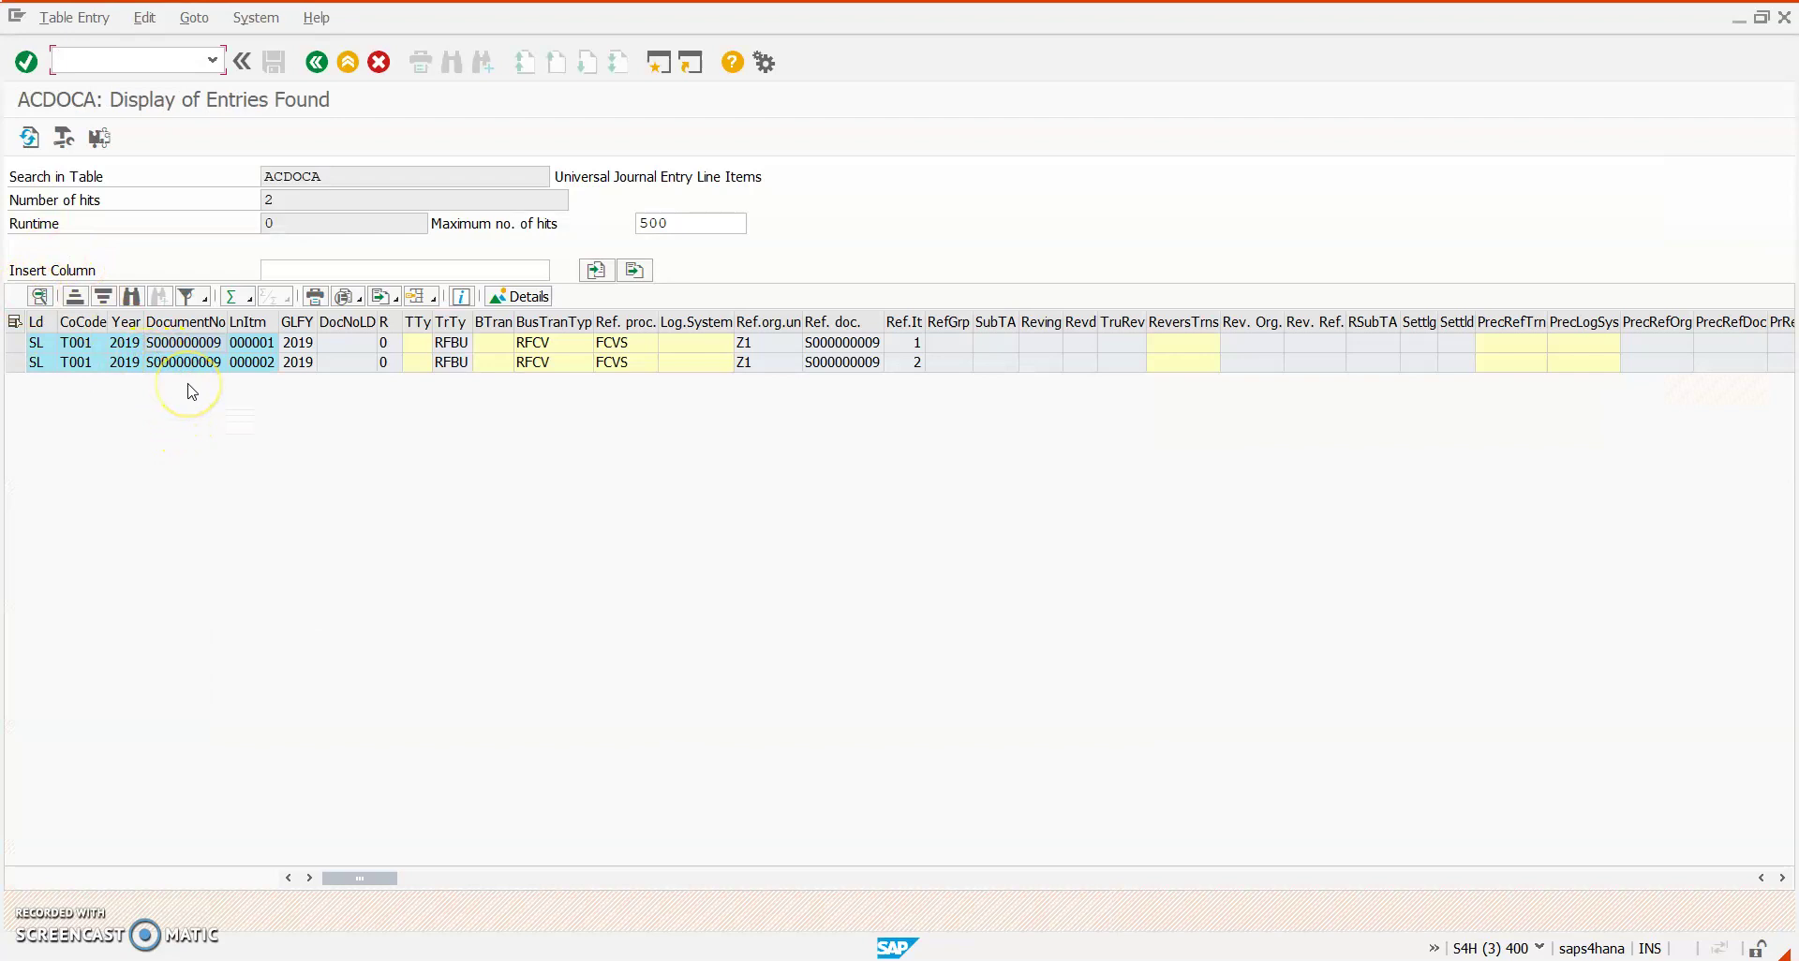
{"action": "key", "text": "alt+Tab"}
{"action": "key", "text": "alt+Tab"}
{"action": "key", "text": "alt+Tab"}
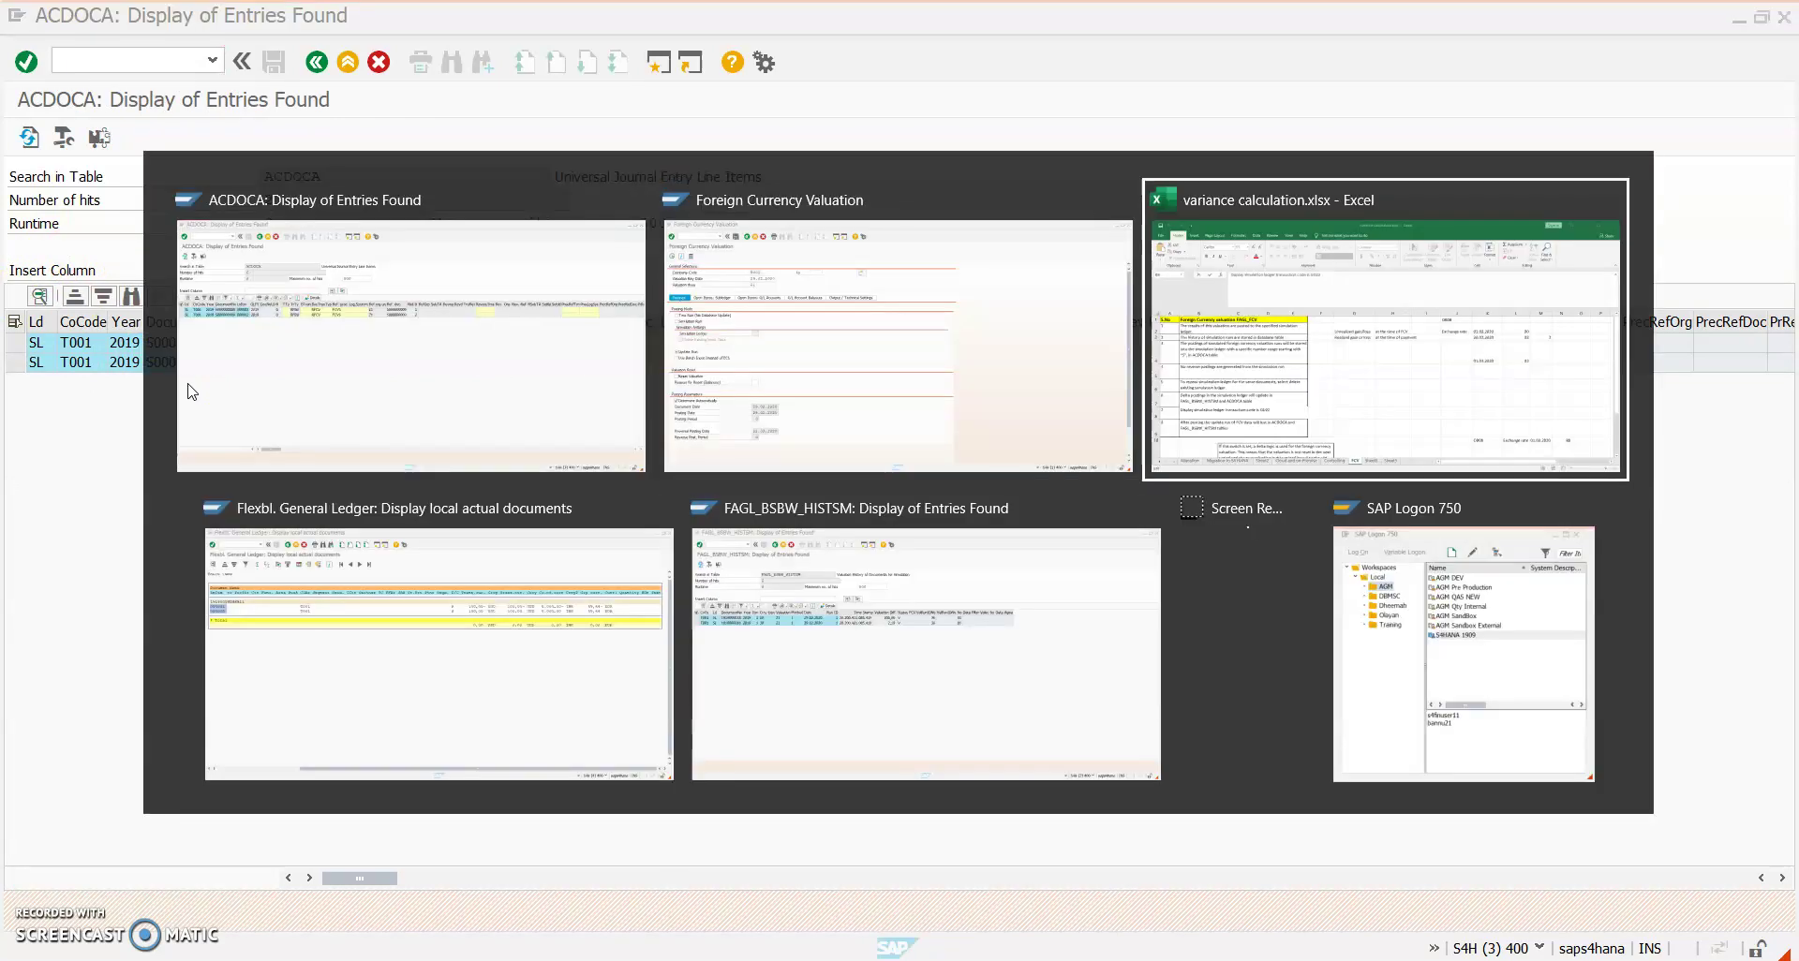
{"action": "key", "text": "alt+Tab"}
{"action": "left_click", "coordinate": [149, 362]}
{"action": "left_click", "coordinate": [271, 349]}
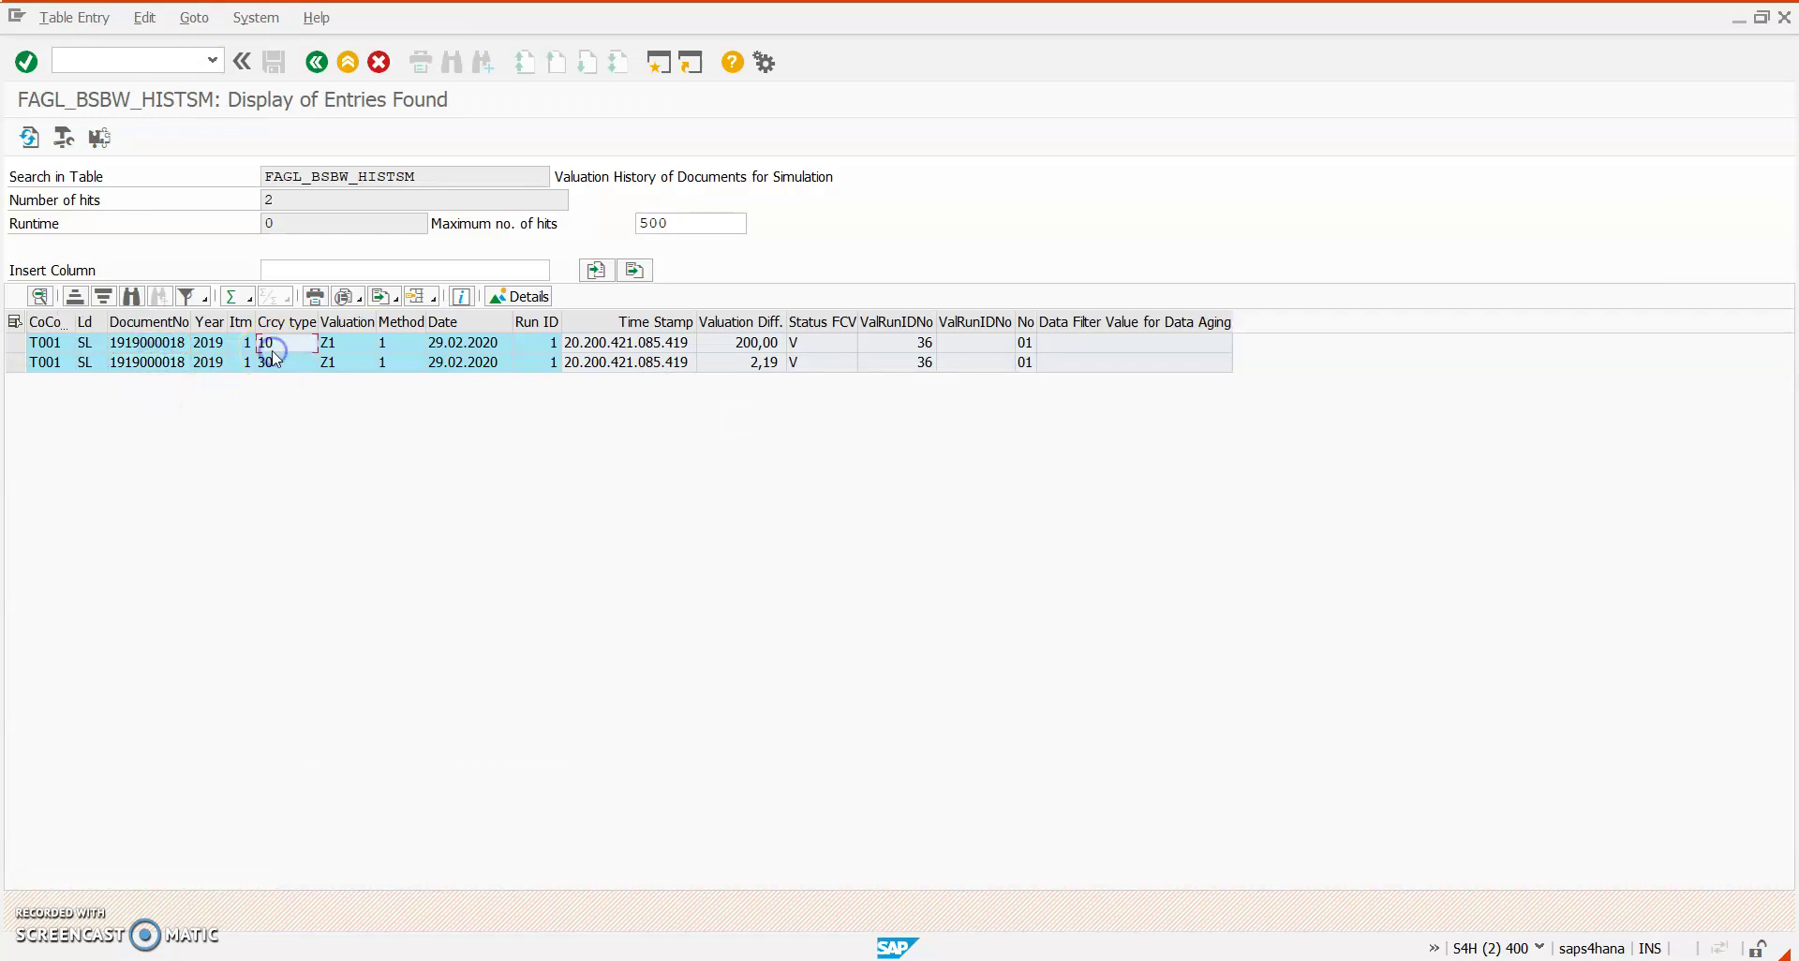
{"action": "key", "text": "alt+Tab"}
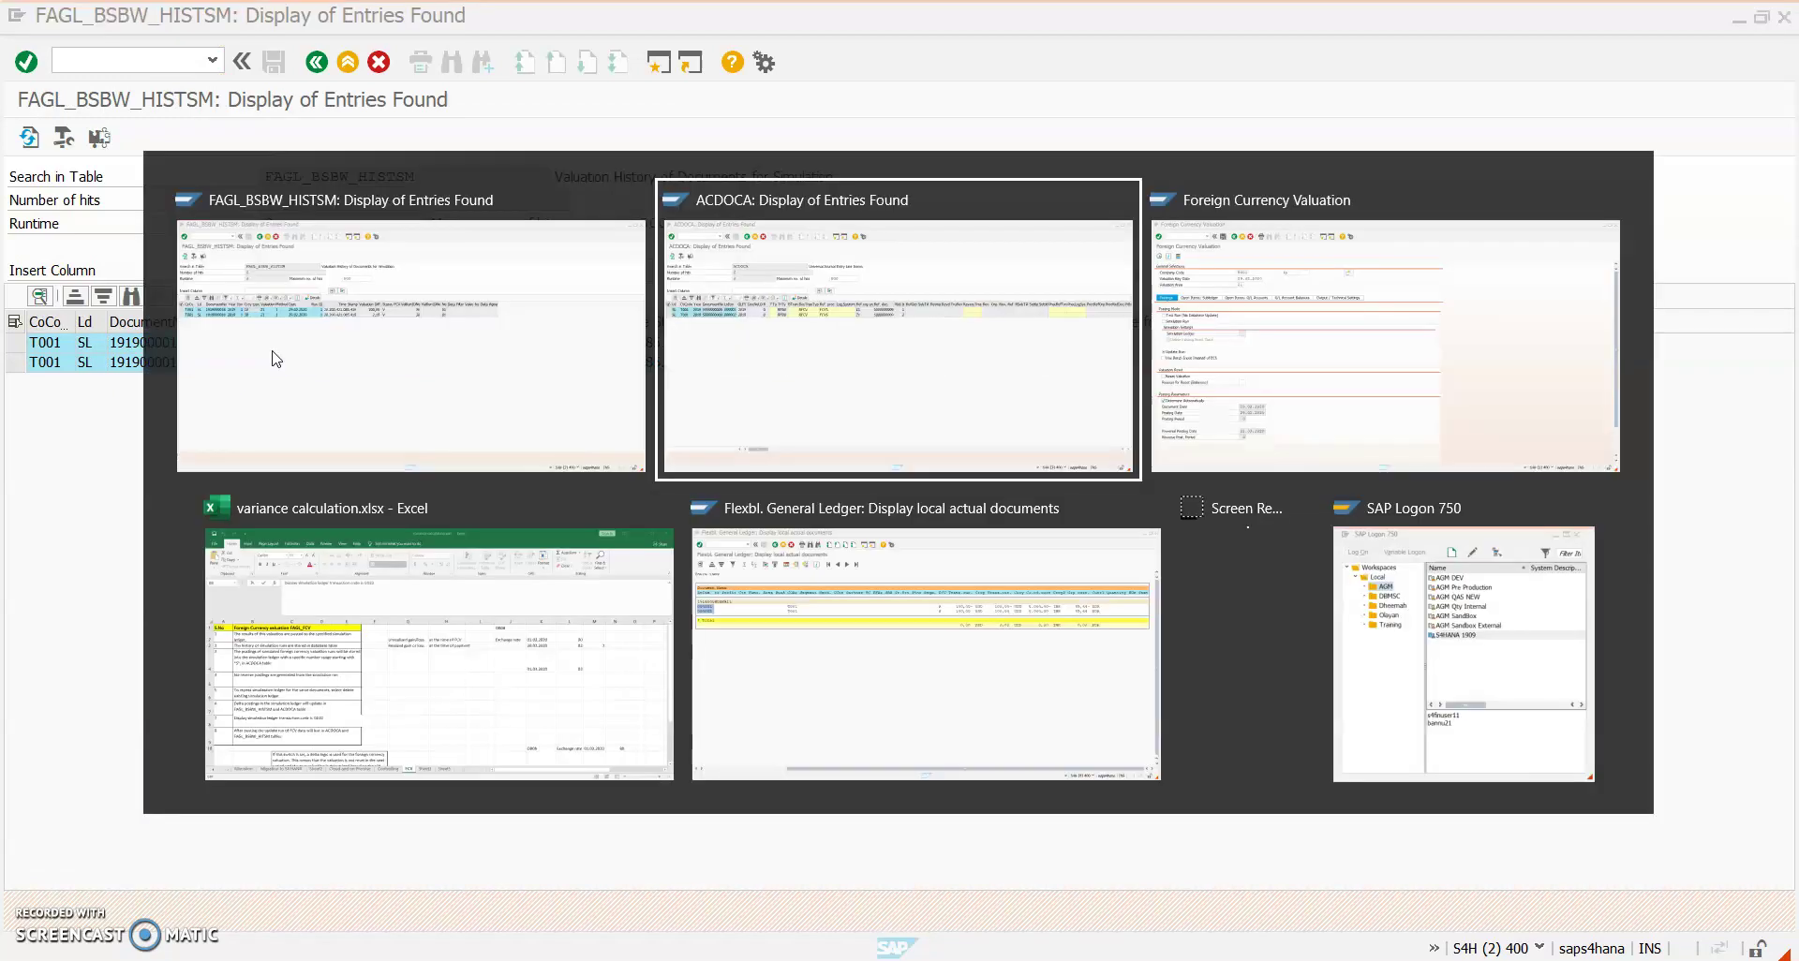
{"action": "key", "text": "alt+Tab"}
Execute the valuation as an Update Run and examine the FC Valuation and Reverse posting documents in its postings list
{"action": "left_click", "coordinate": [91, 507]}
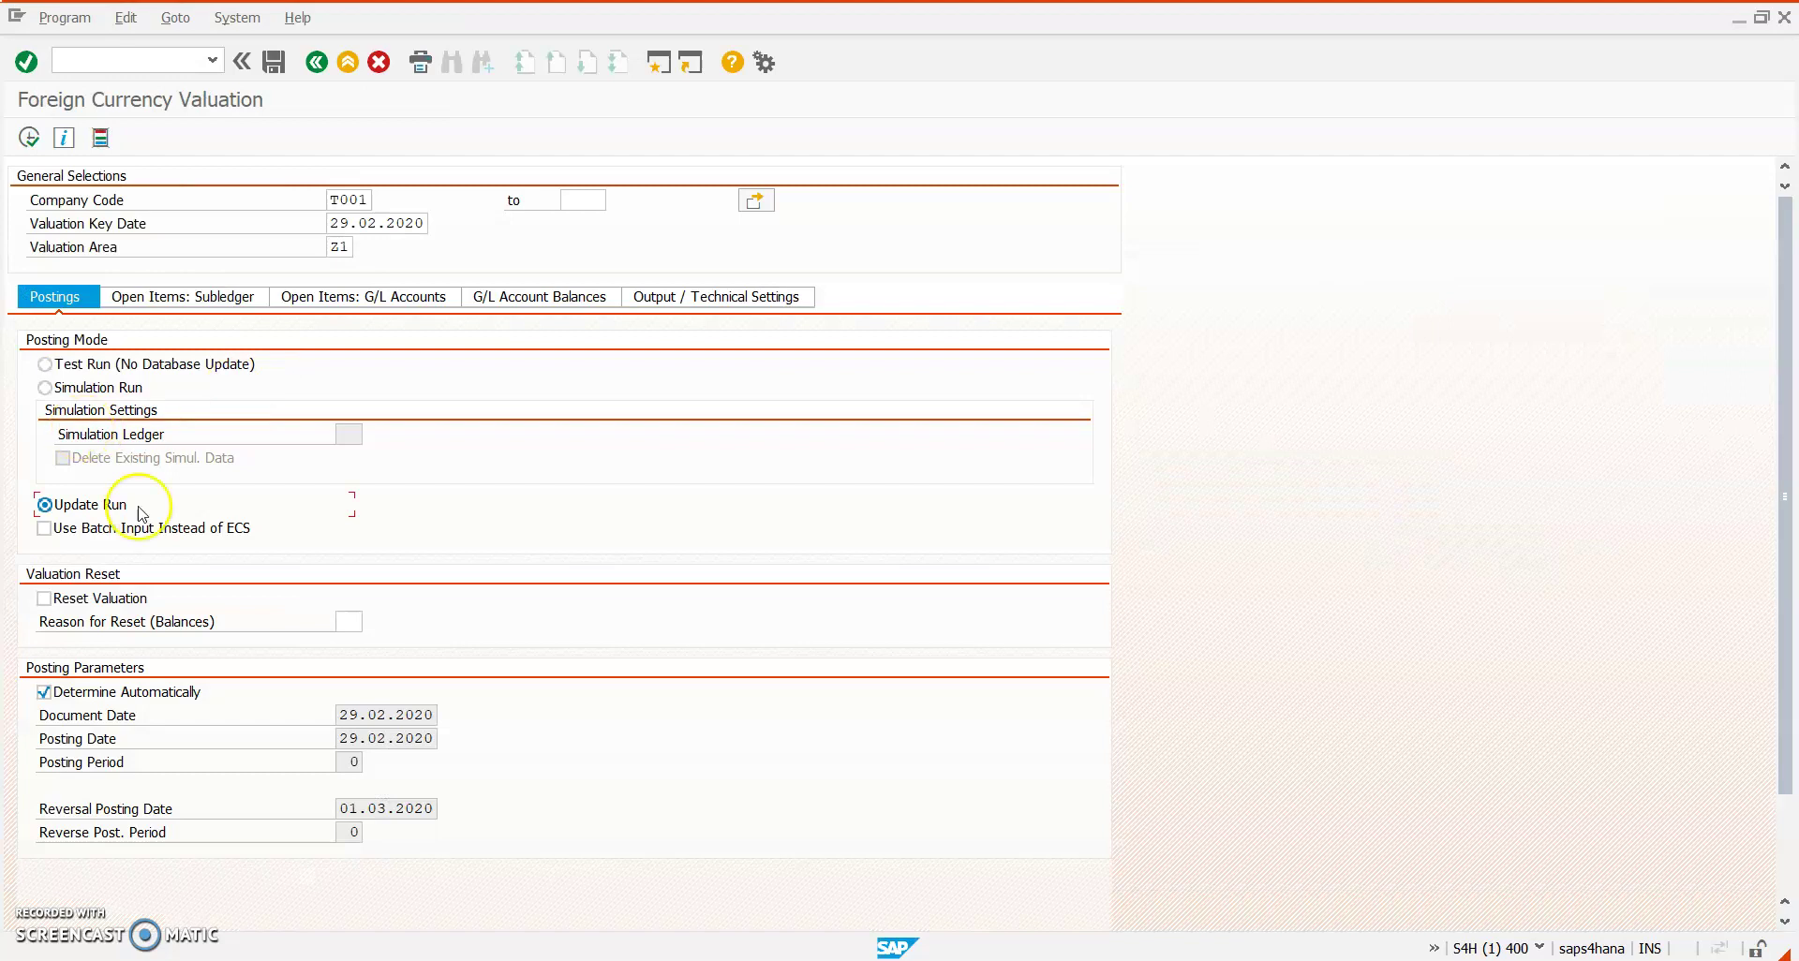
{"action": "left_click", "coordinate": [75, 504]}
{"action": "left_click", "coordinate": [29, 137]}
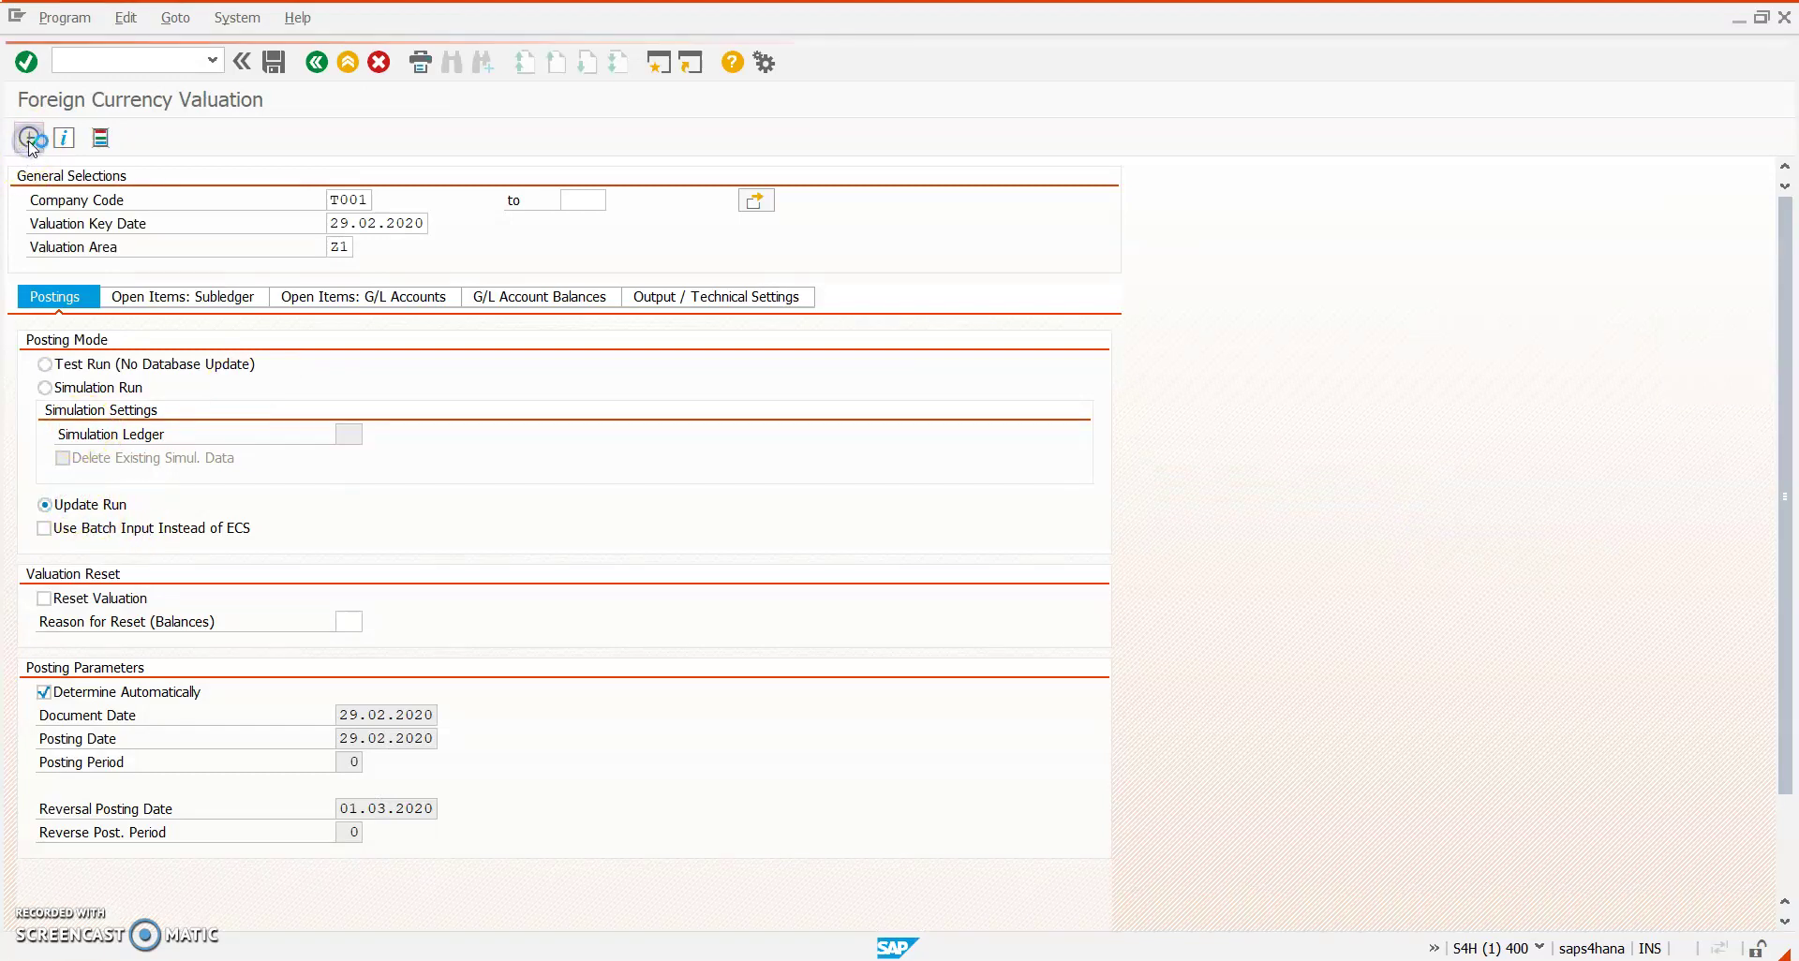
{"action": "left_click", "coordinate": [216, 141]}
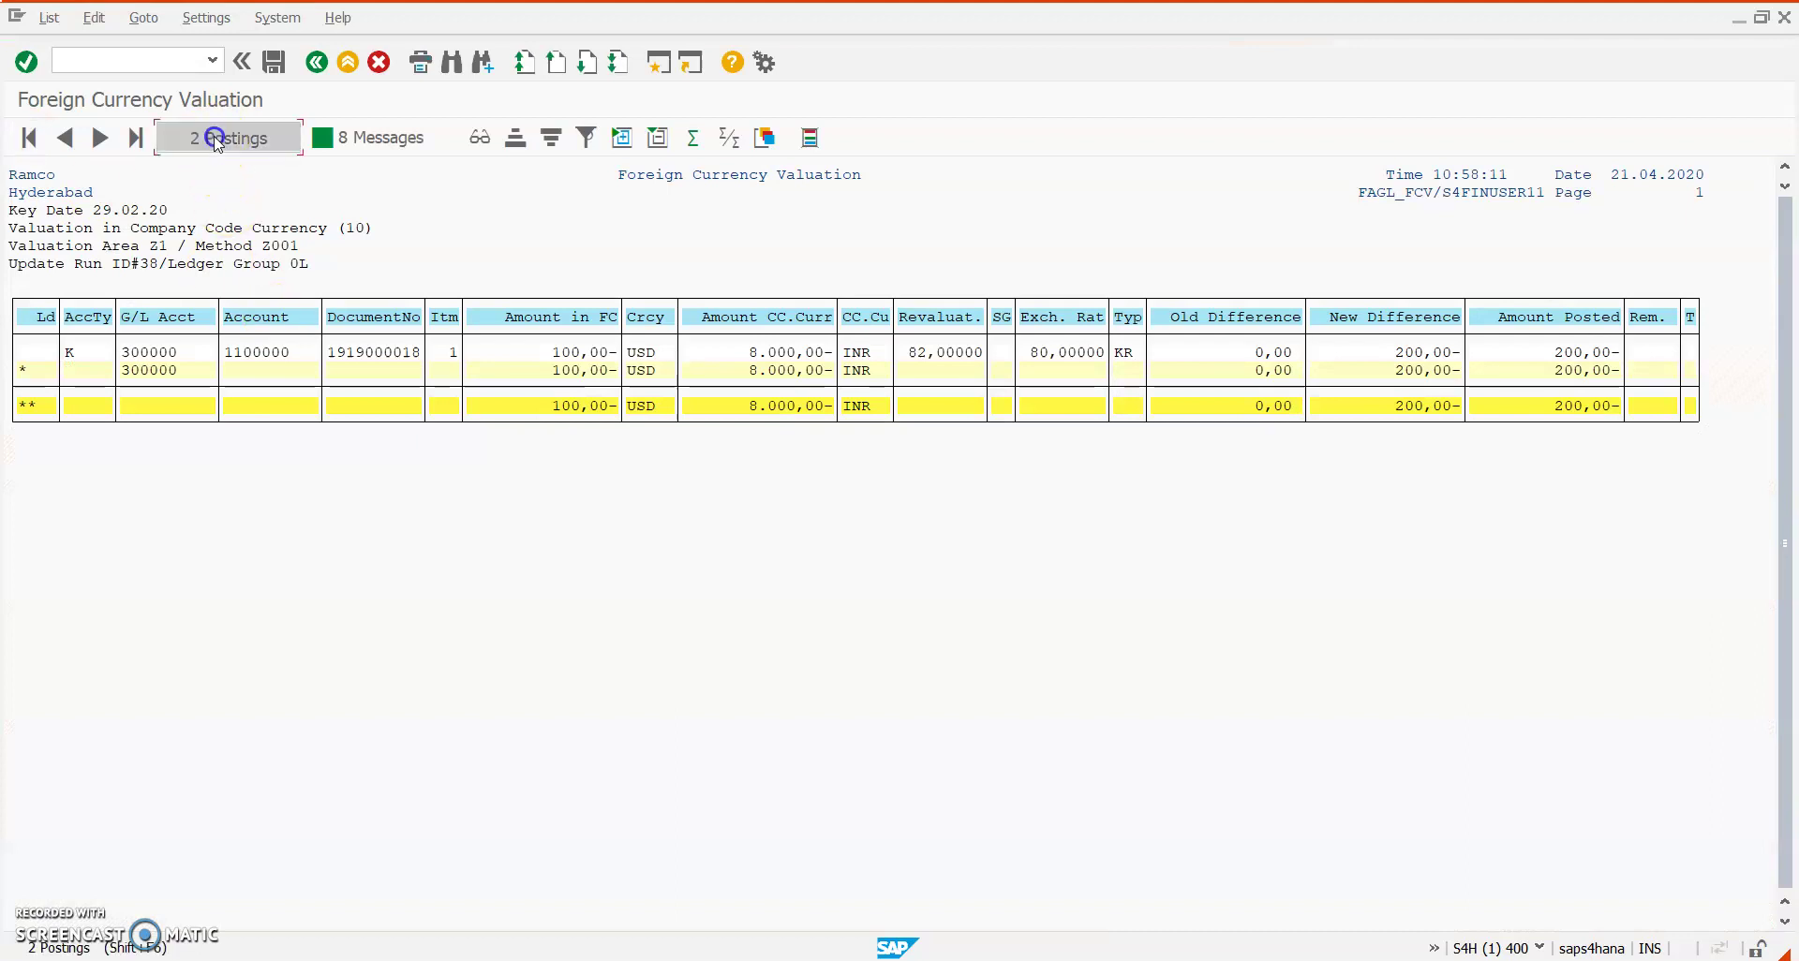
{"action": "left_click_drag", "start_coordinate": [270, 318], "coordinate": [409, 325]}
{"action": "left_click_drag", "start_coordinate": [271, 387], "coordinate": [413, 401]}
{"action": "key", "text": "ctrl+c"}
Refresh the FAGL_BSBW_HISTSM and ACDOCA table displays to check the simulation entries, and leave the ACDOCA results
{"action": "key", "text": "alt+Tab"}
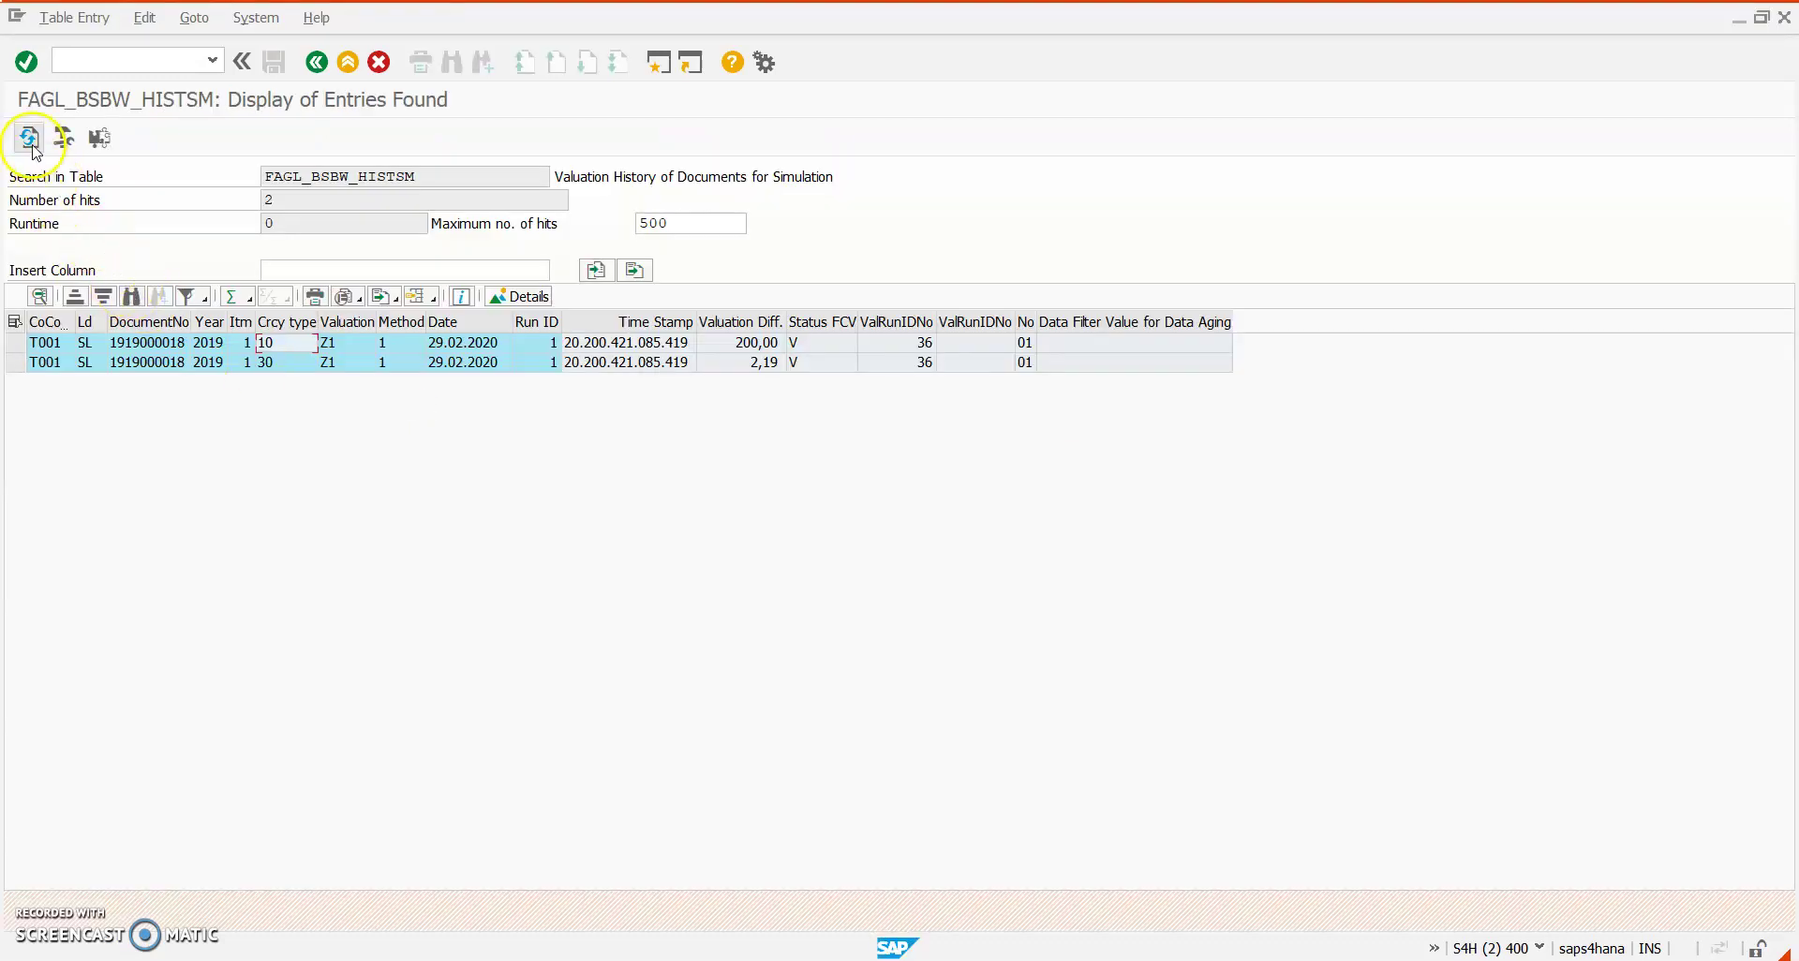
{"action": "left_click", "coordinate": [29, 138]}
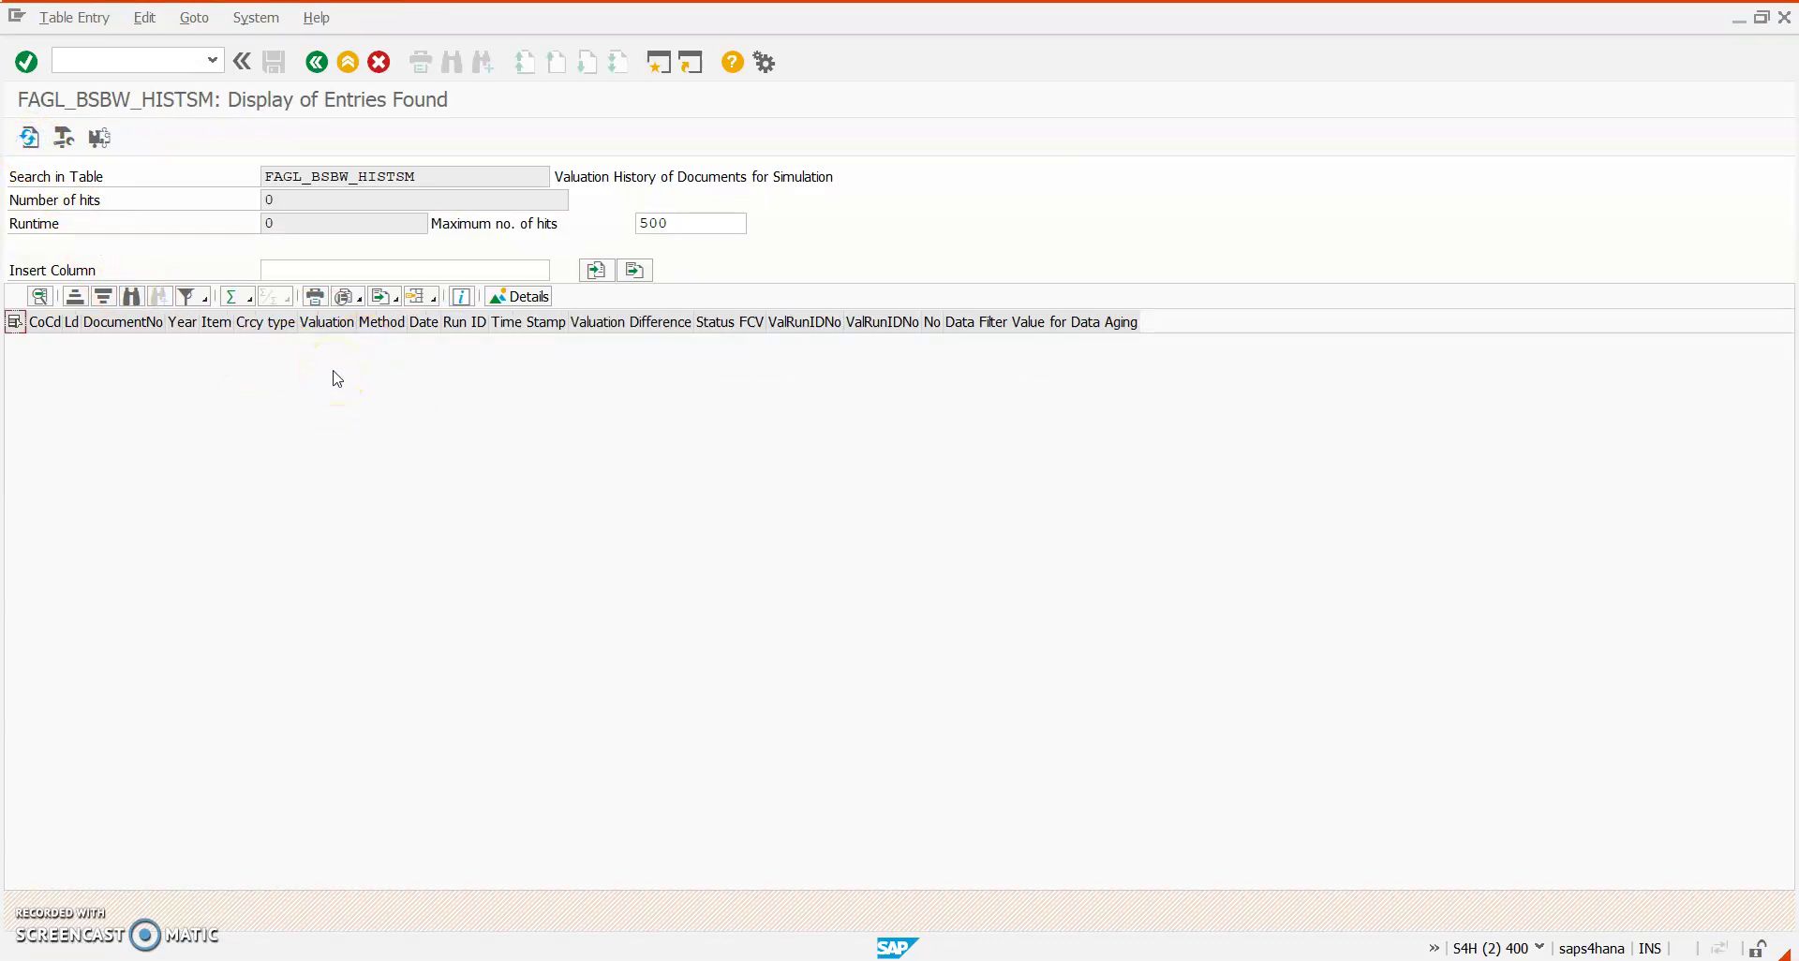
{"action": "key", "text": "alt+Tab"}
{"action": "key", "text": "alt+Tab"}
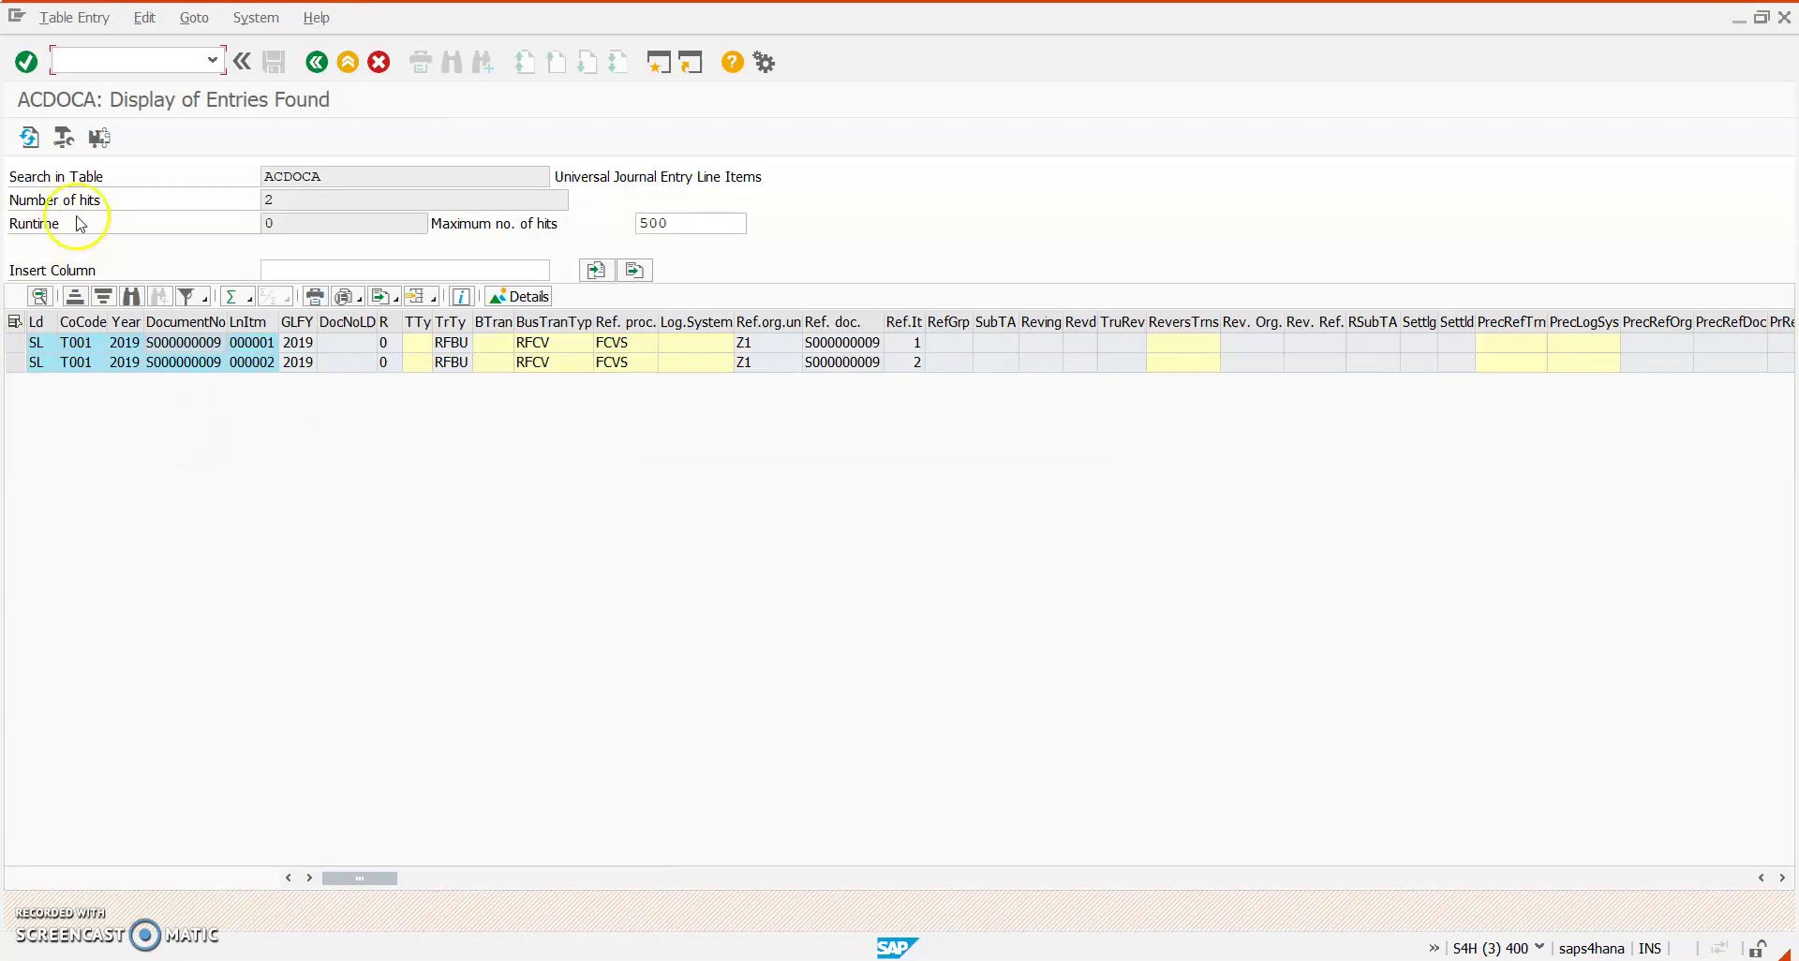
{"action": "left_click", "coordinate": [29, 137]}
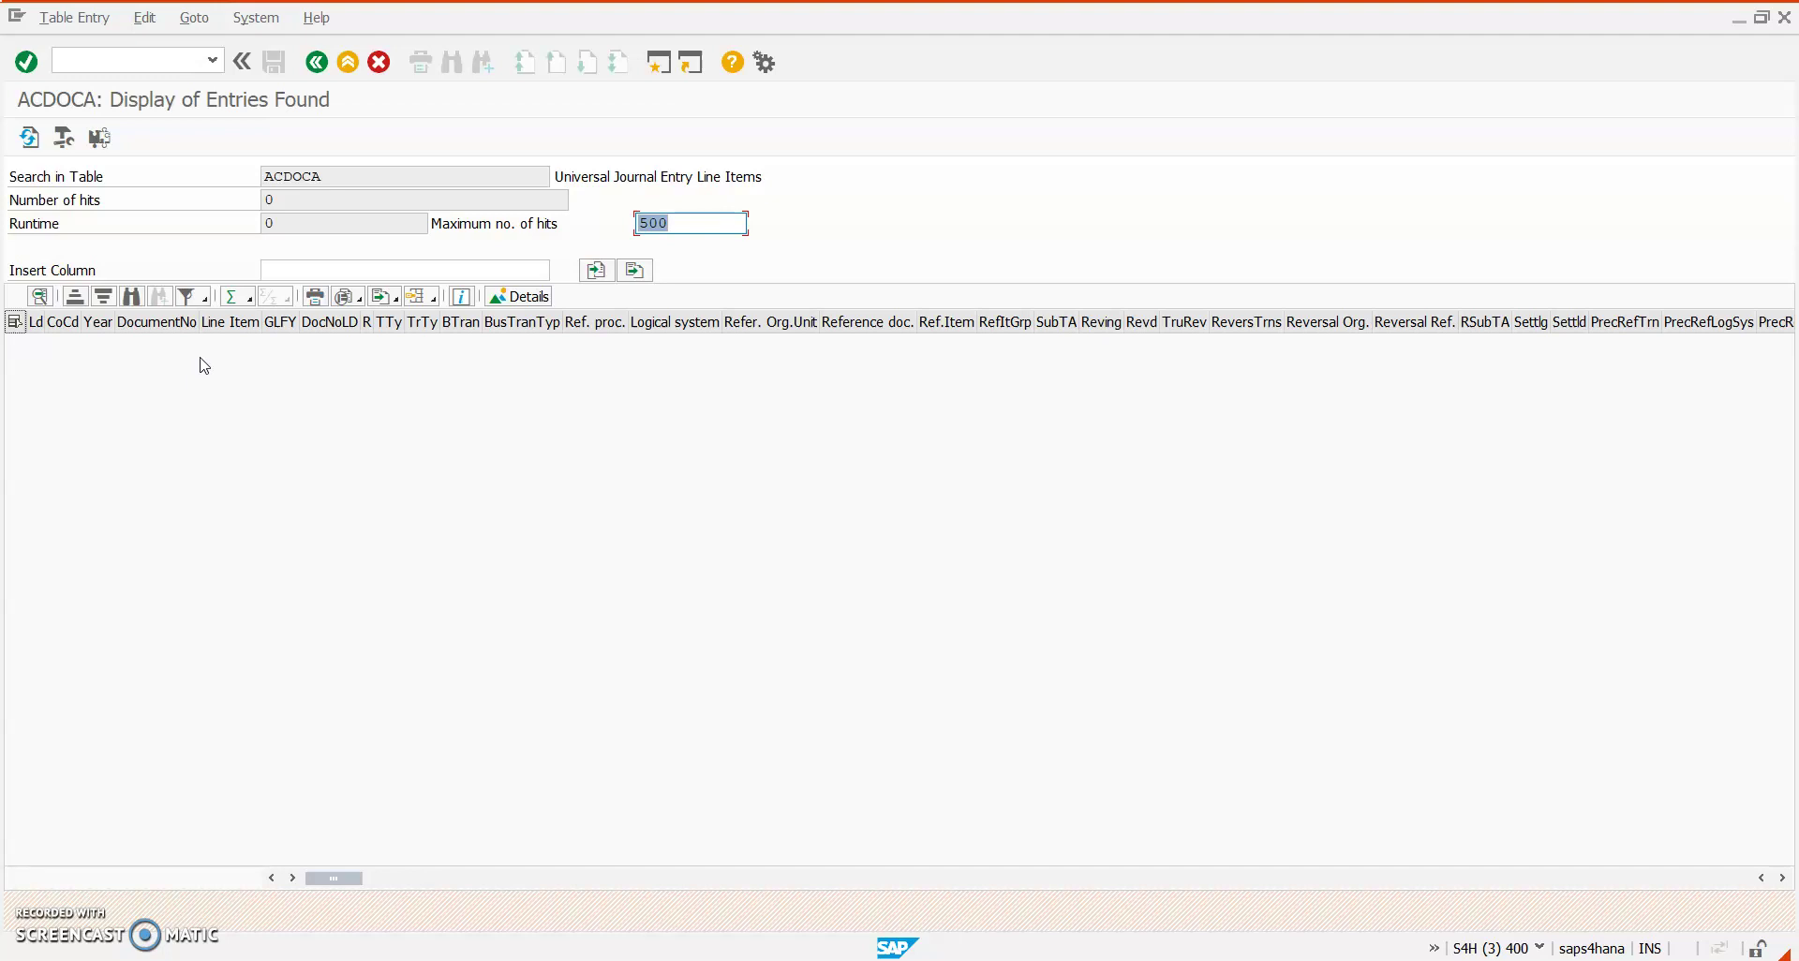
{"action": "left_click", "coordinate": [316, 62]}
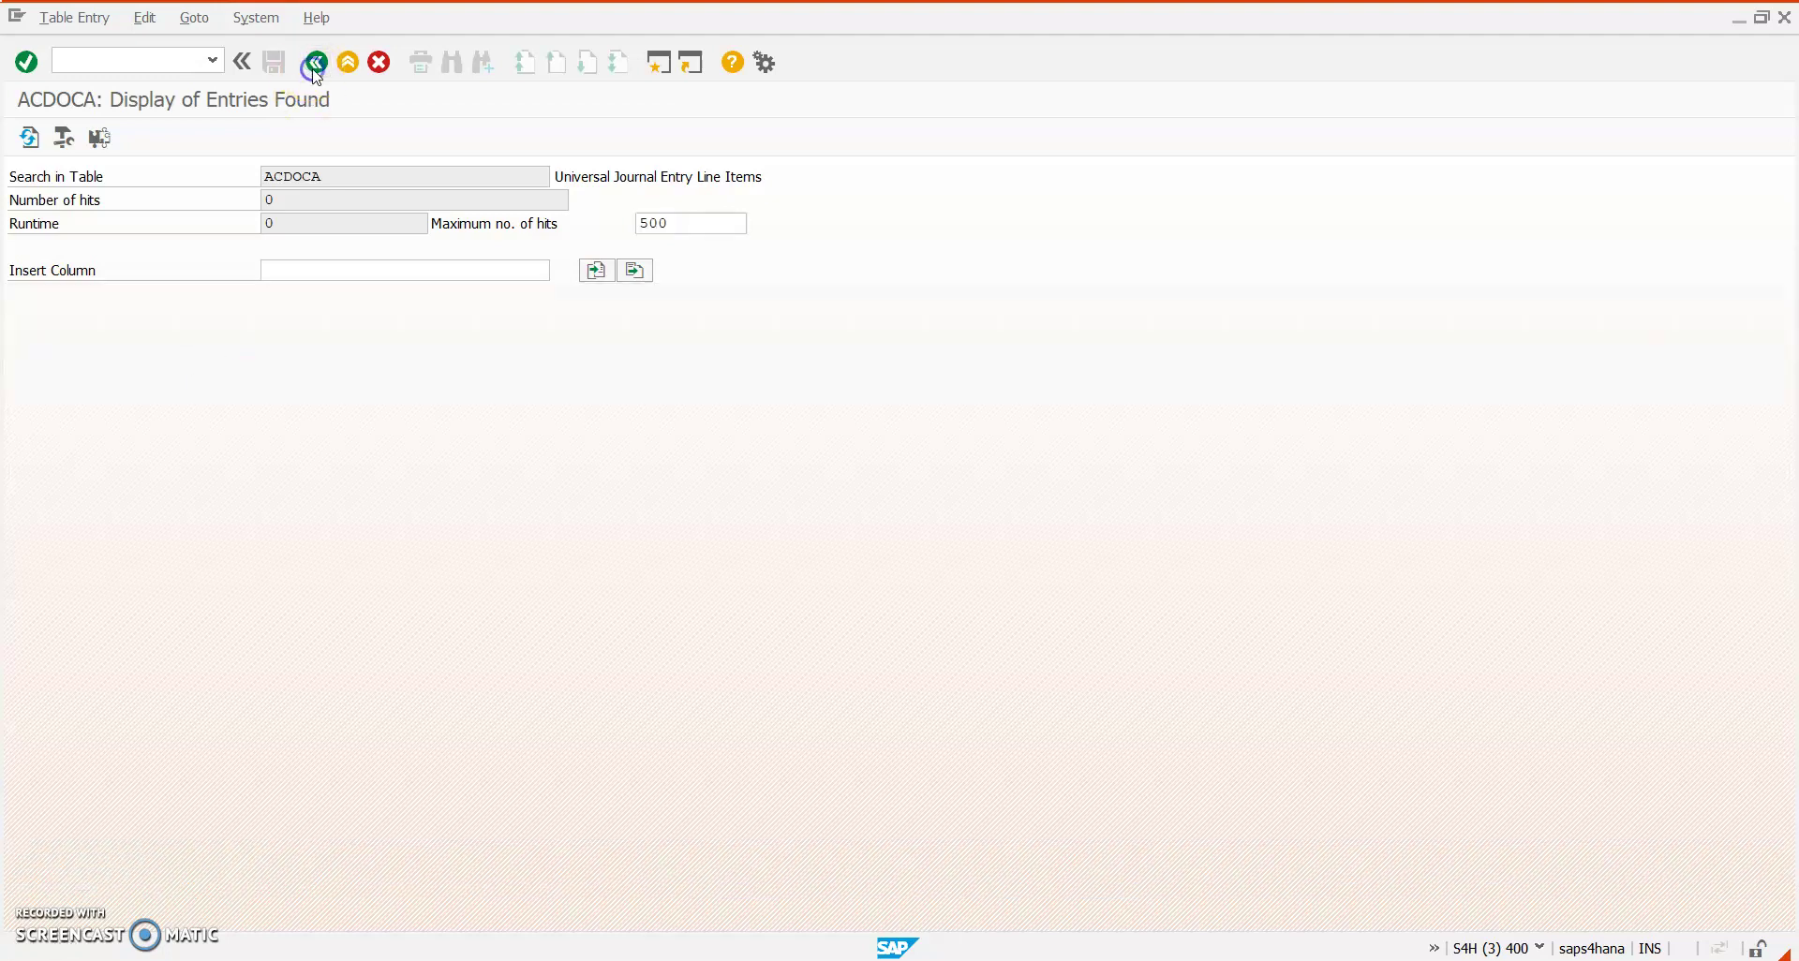
Return from the generated postings to the valuation selections and review the subledger open item and posting settings
{"action": "key", "text": "alt+Tab"}
{"action": "key", "text": "alt+Tab"}
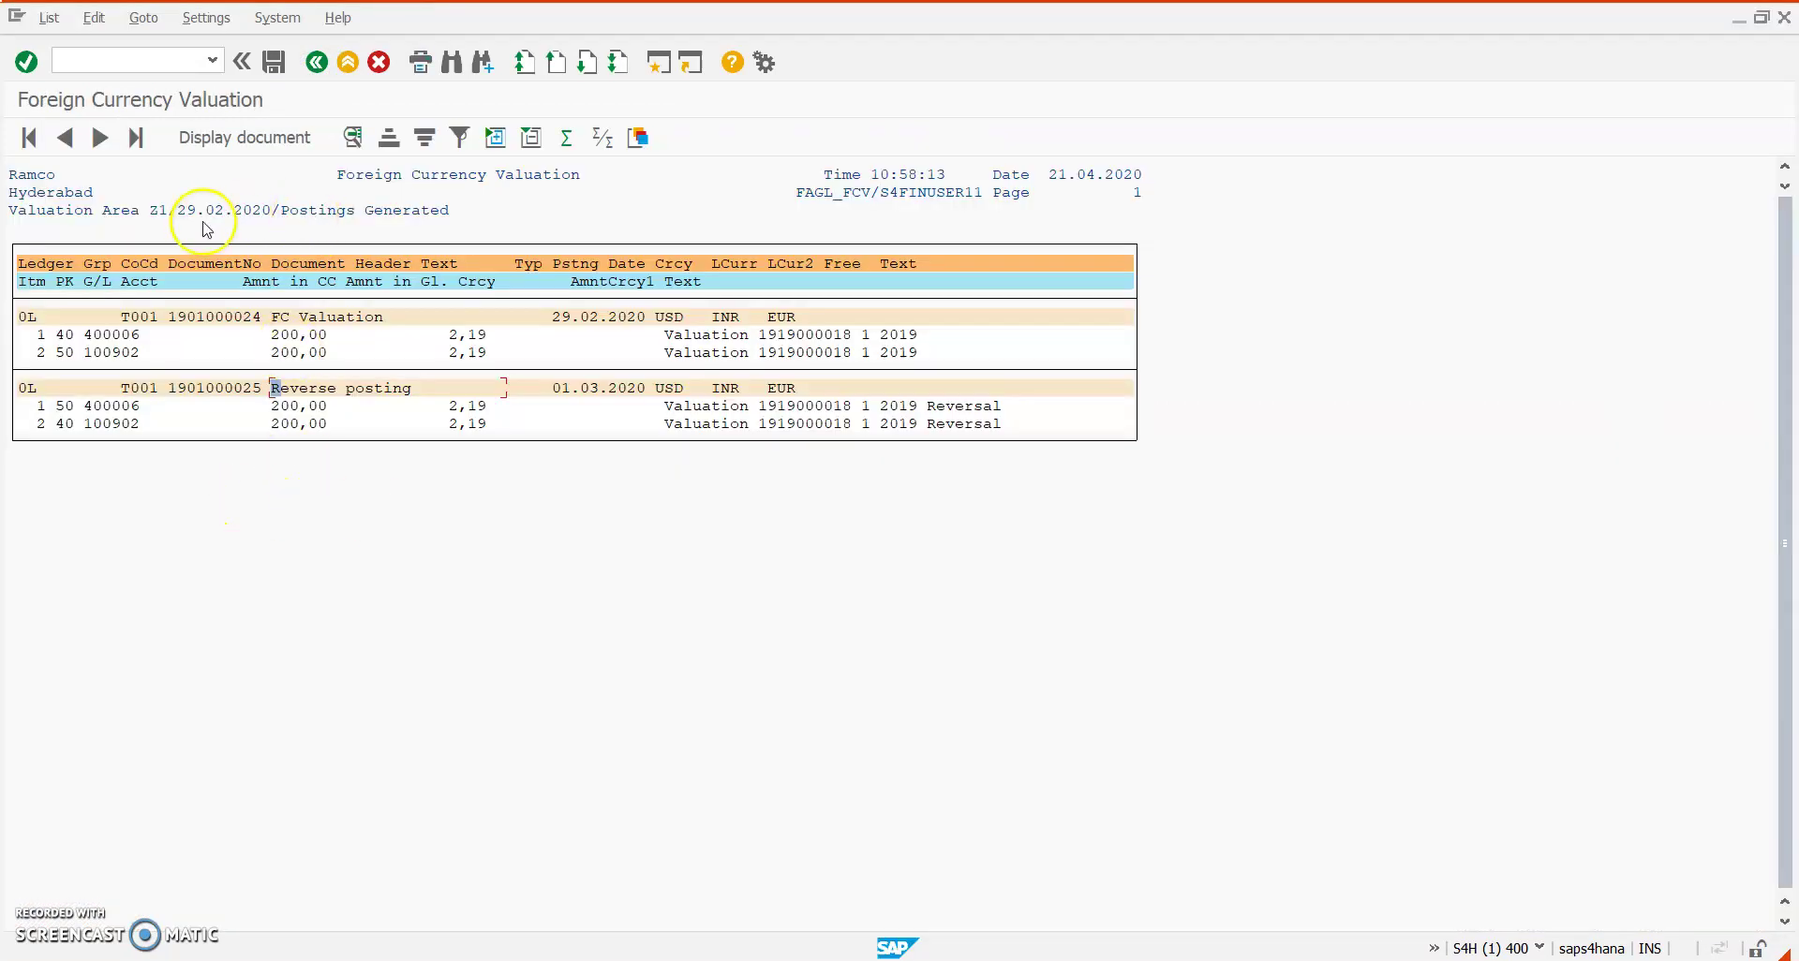
{"action": "left_click", "coordinate": [309, 73]}
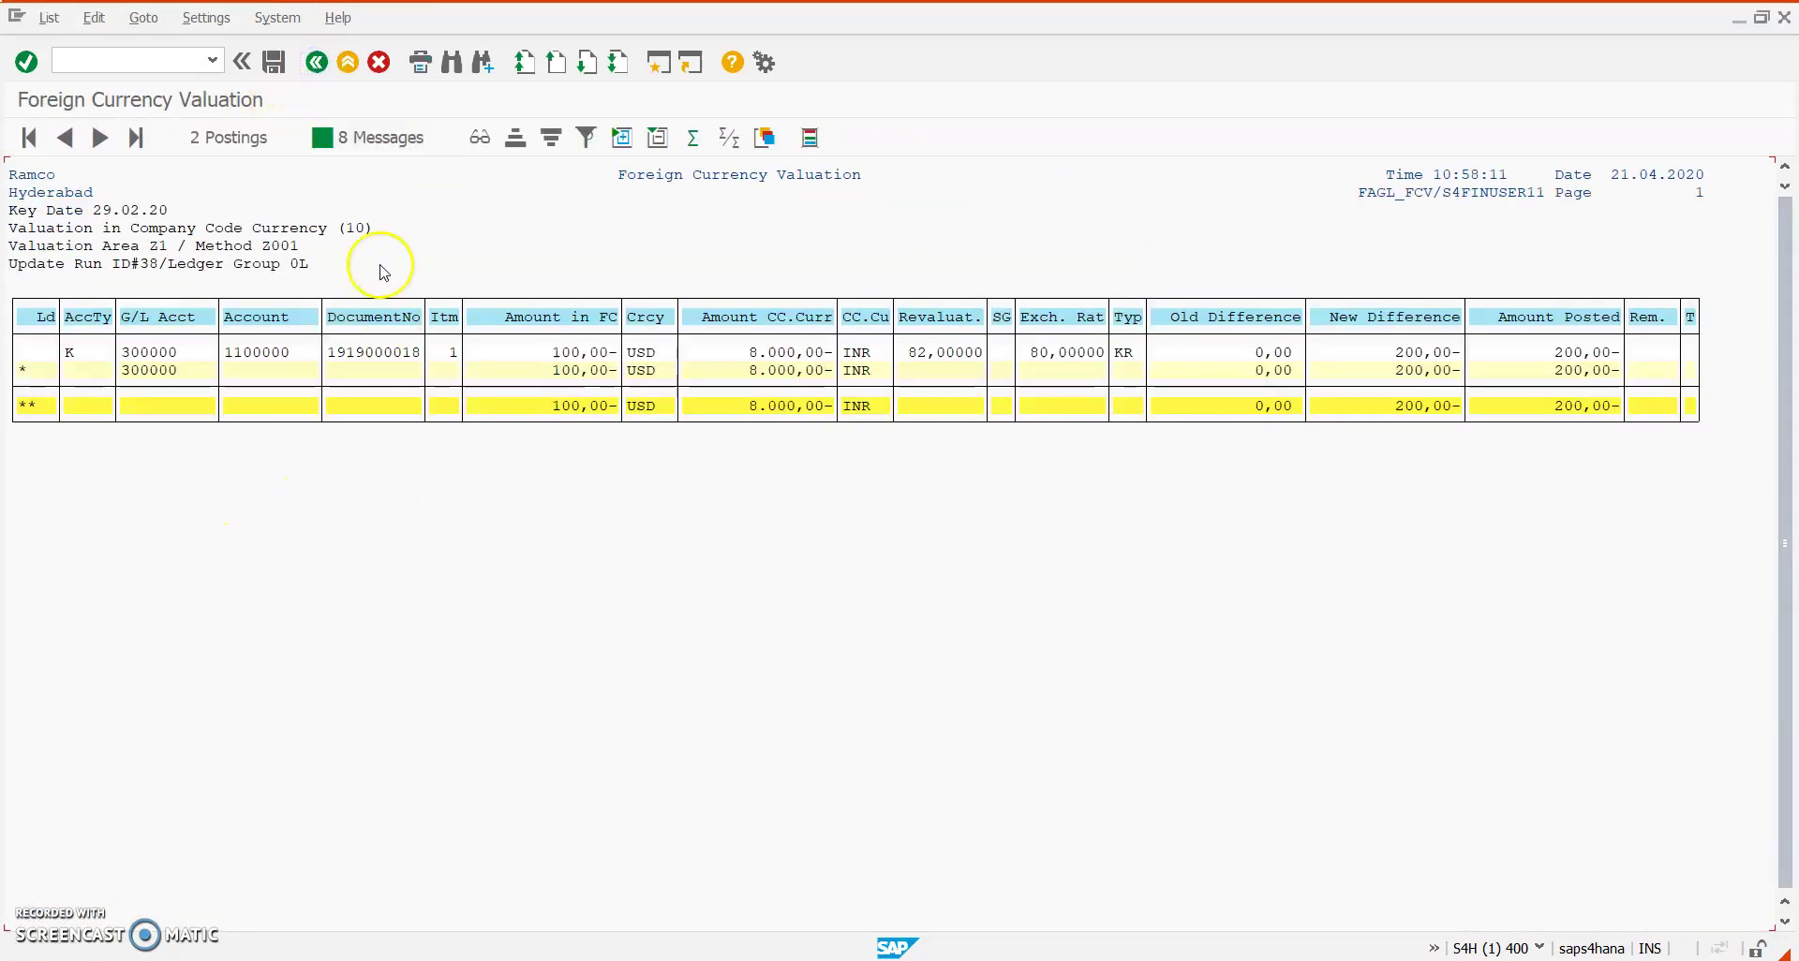
{"action": "left_click", "coordinate": [317, 63]}
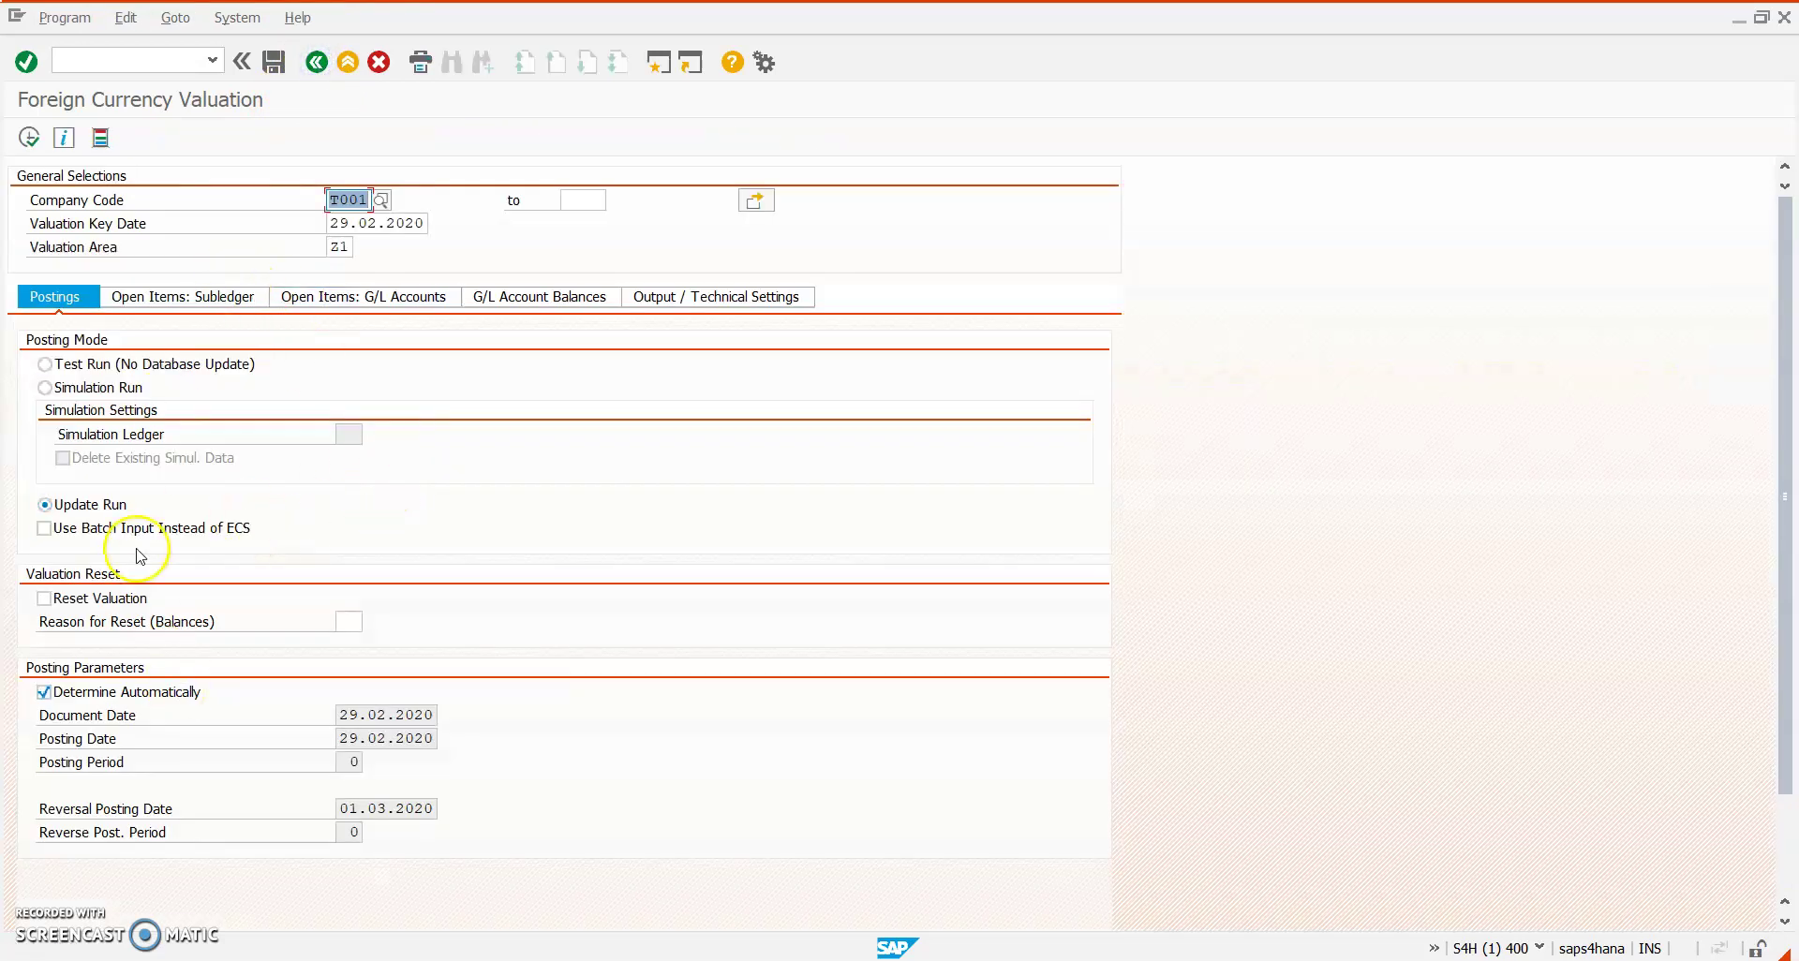
{"action": "left_click", "coordinate": [202, 306]}
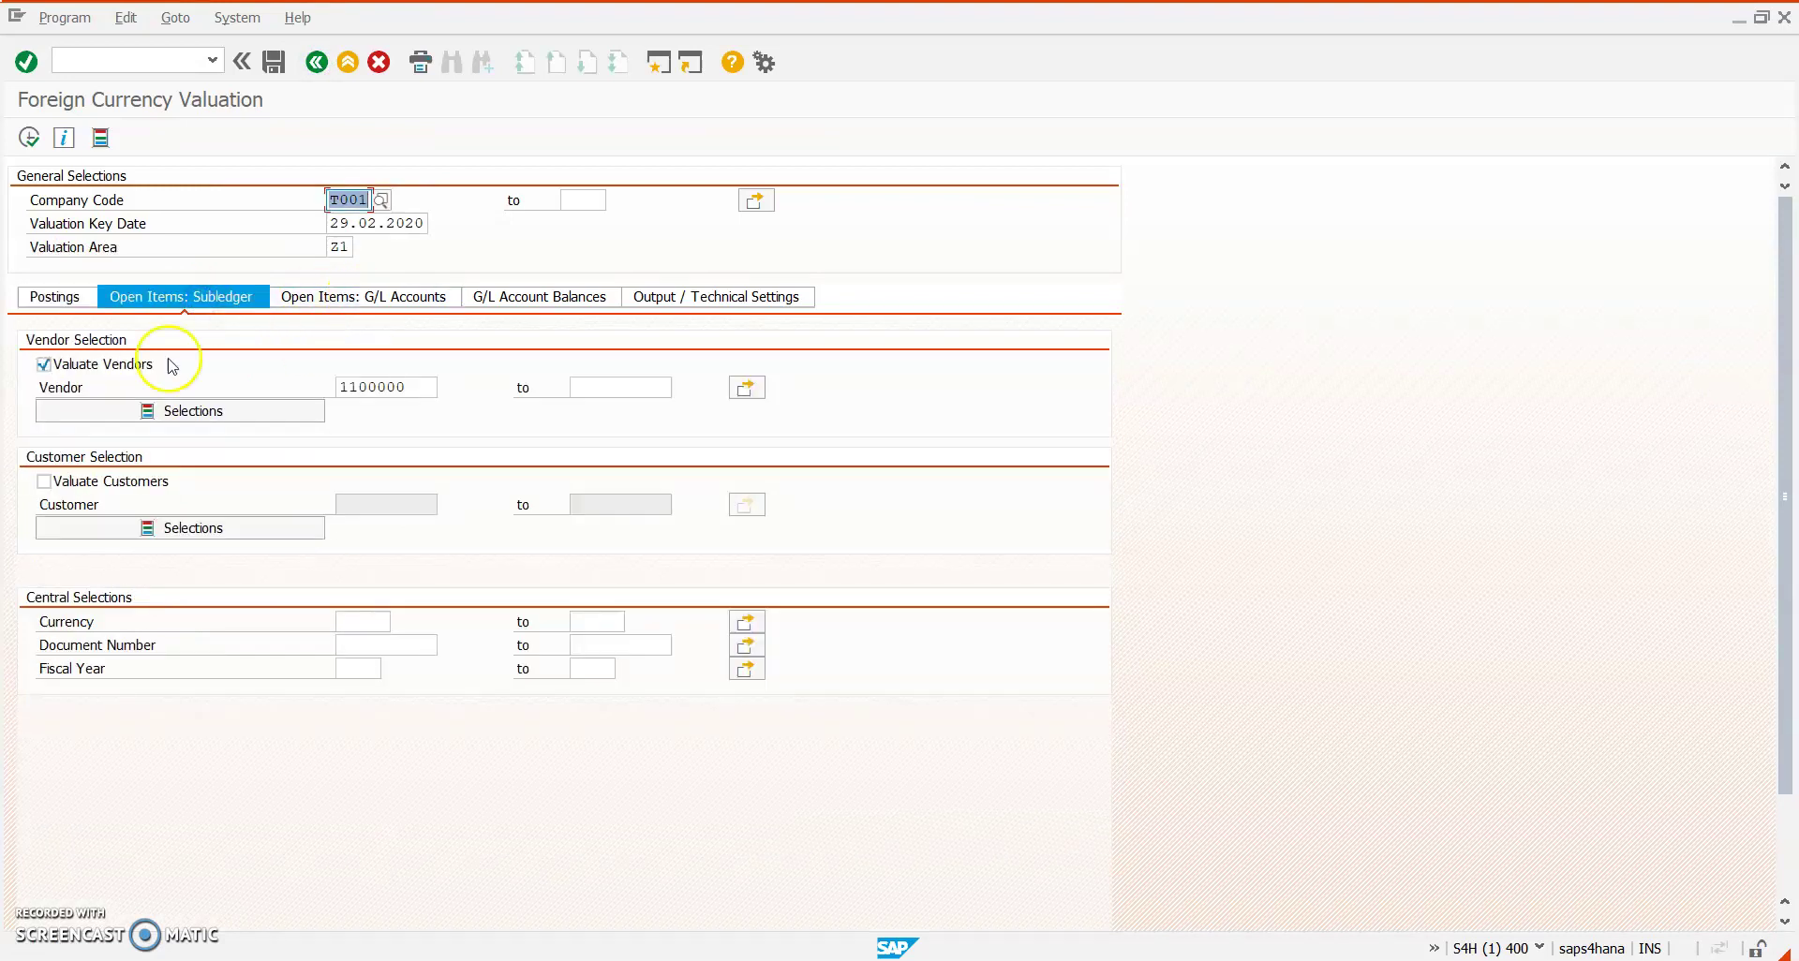
{"action": "left_click", "coordinate": [57, 306]}
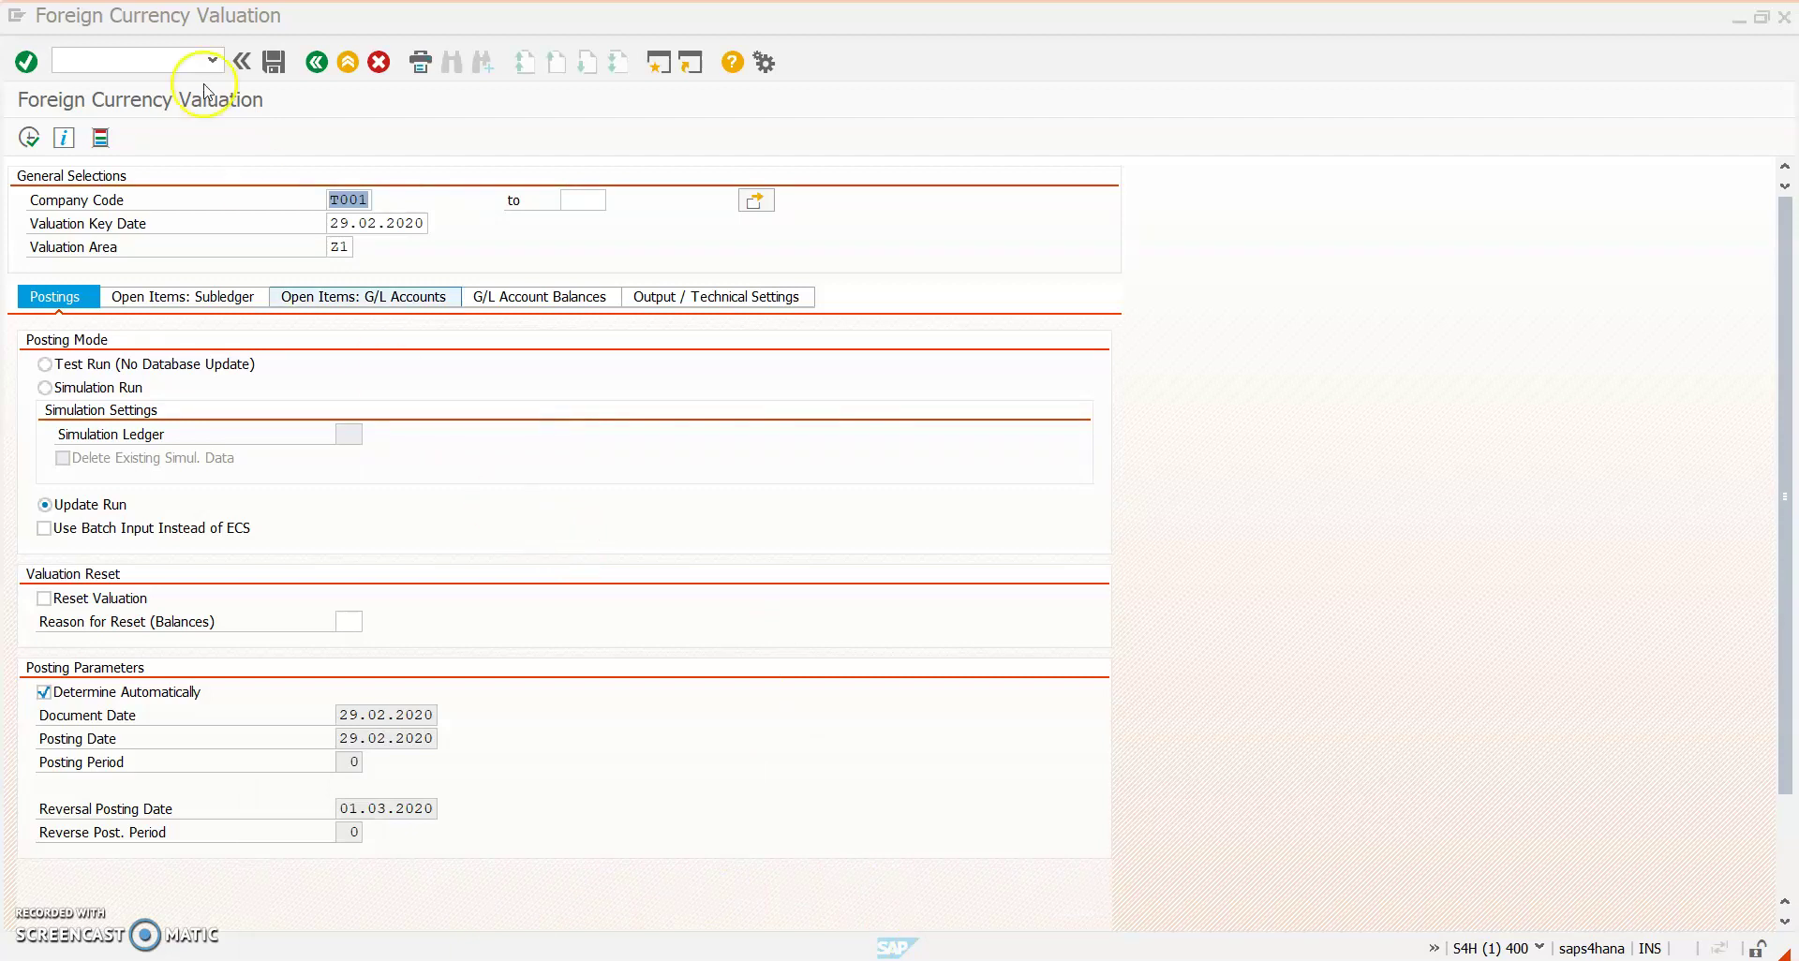
Open the SAP Reference IMG using the transaction code /nspro
{"action": "left_click", "coordinate": [149, 60]}
{"action": "type", "text": "/nspro"}
{"action": "key", "text": "Return"}
{"action": "left_click", "coordinate": [104, 141]}
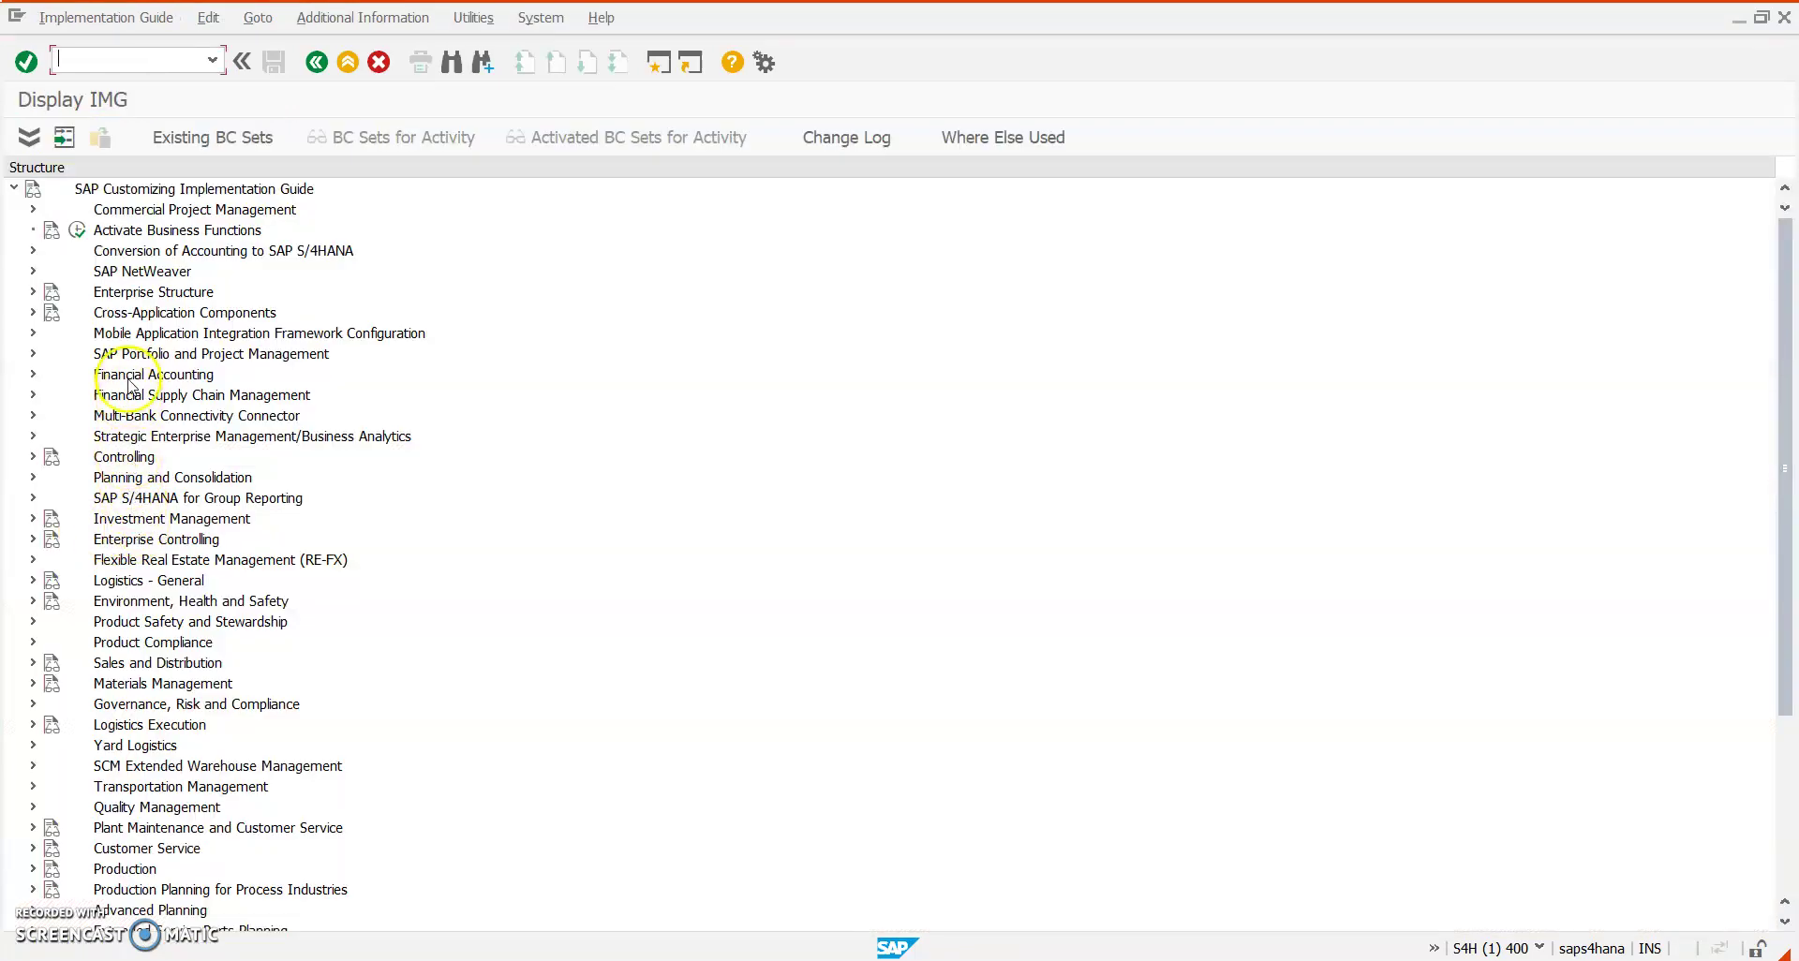
Expand the IMG path Financial Accounting, General Ledger Accounting, Periodic Processing, Valuate, Foreign Currency Valuation
{"action": "left_click", "coordinate": [129, 381]}
{"action": "double_click", "coordinate": [128, 379]}
{"action": "key", "text": "Down"}
{"action": "key", "text": "Right"}
{"action": "key", "text": "Down"}
{"action": "key", "text": "Down"}
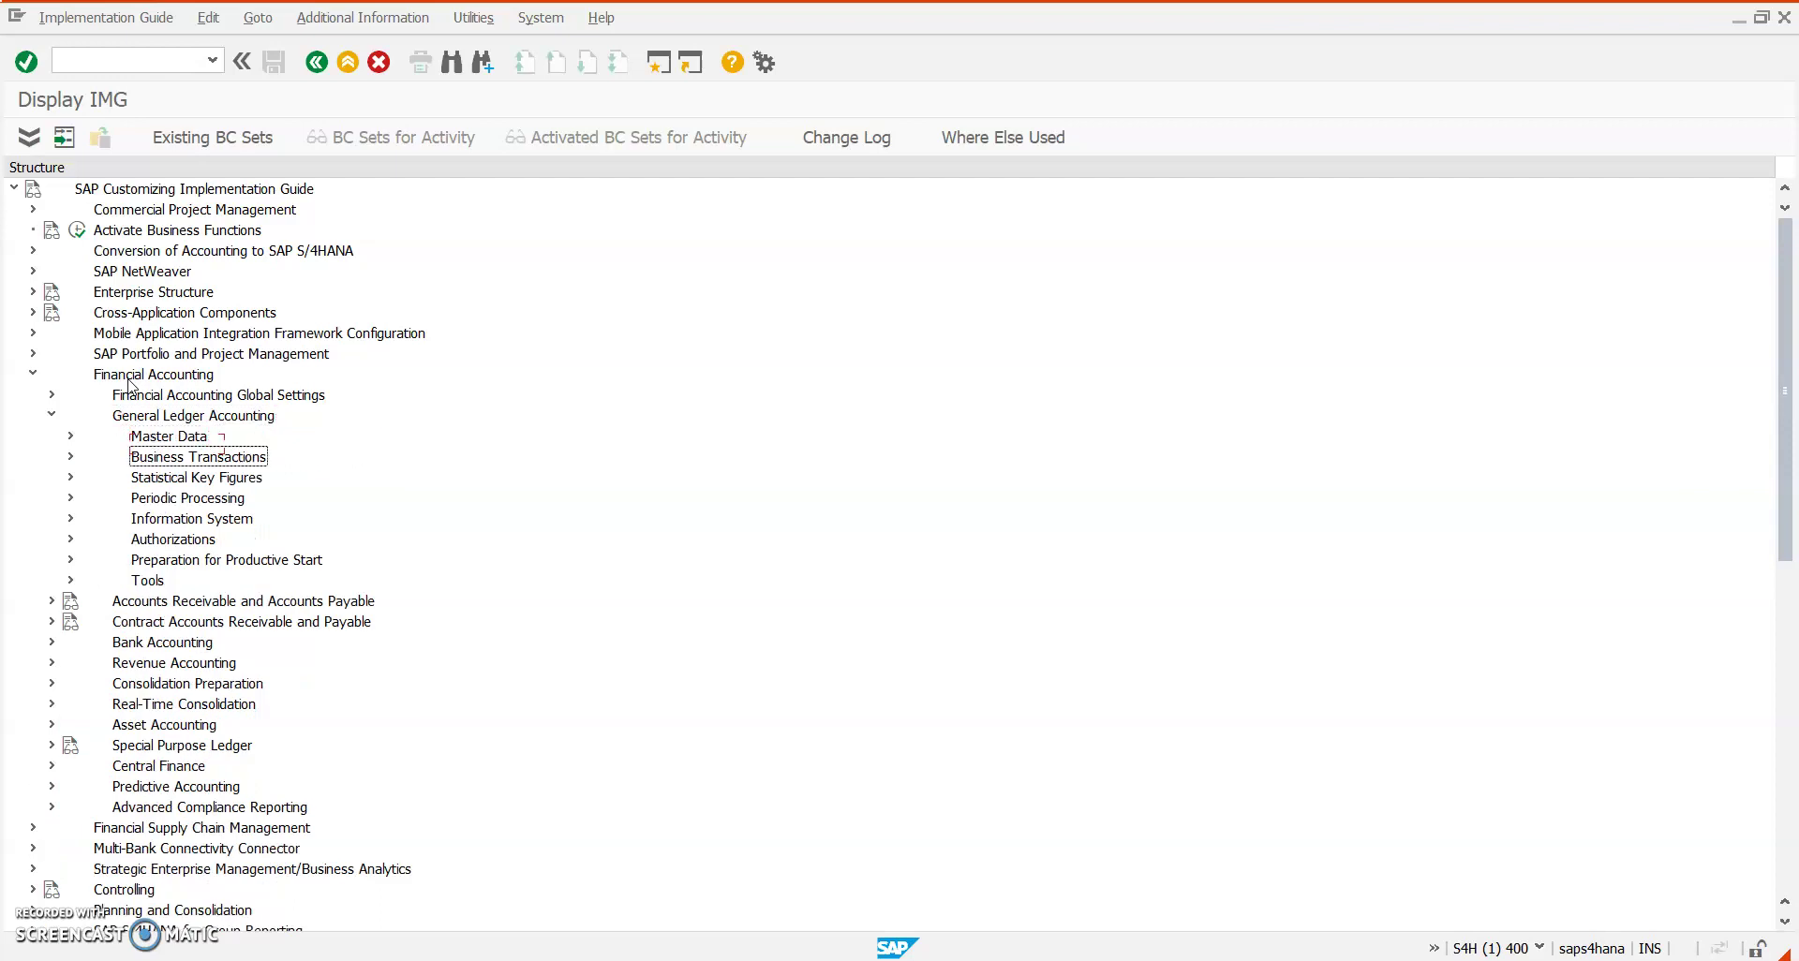
{"action": "key", "text": "Down"}
{"action": "key", "text": "Down"}
{"action": "key", "text": "Right"}
{"action": "key", "text": "Down"}
{"action": "key", "text": "Down"}
{"action": "key", "text": "Right"}
{"action": "key", "text": "Down"}
{"action": "key", "text": "Down"}
{"action": "key", "text": "Down"}
{"action": "key", "text": "Down"}
{"action": "key", "text": "Down"}
{"action": "key", "text": "Down"}
{"action": "key", "text": "Right"}
{"action": "key", "text": "Down"}
{"action": "key", "text": "Right"}
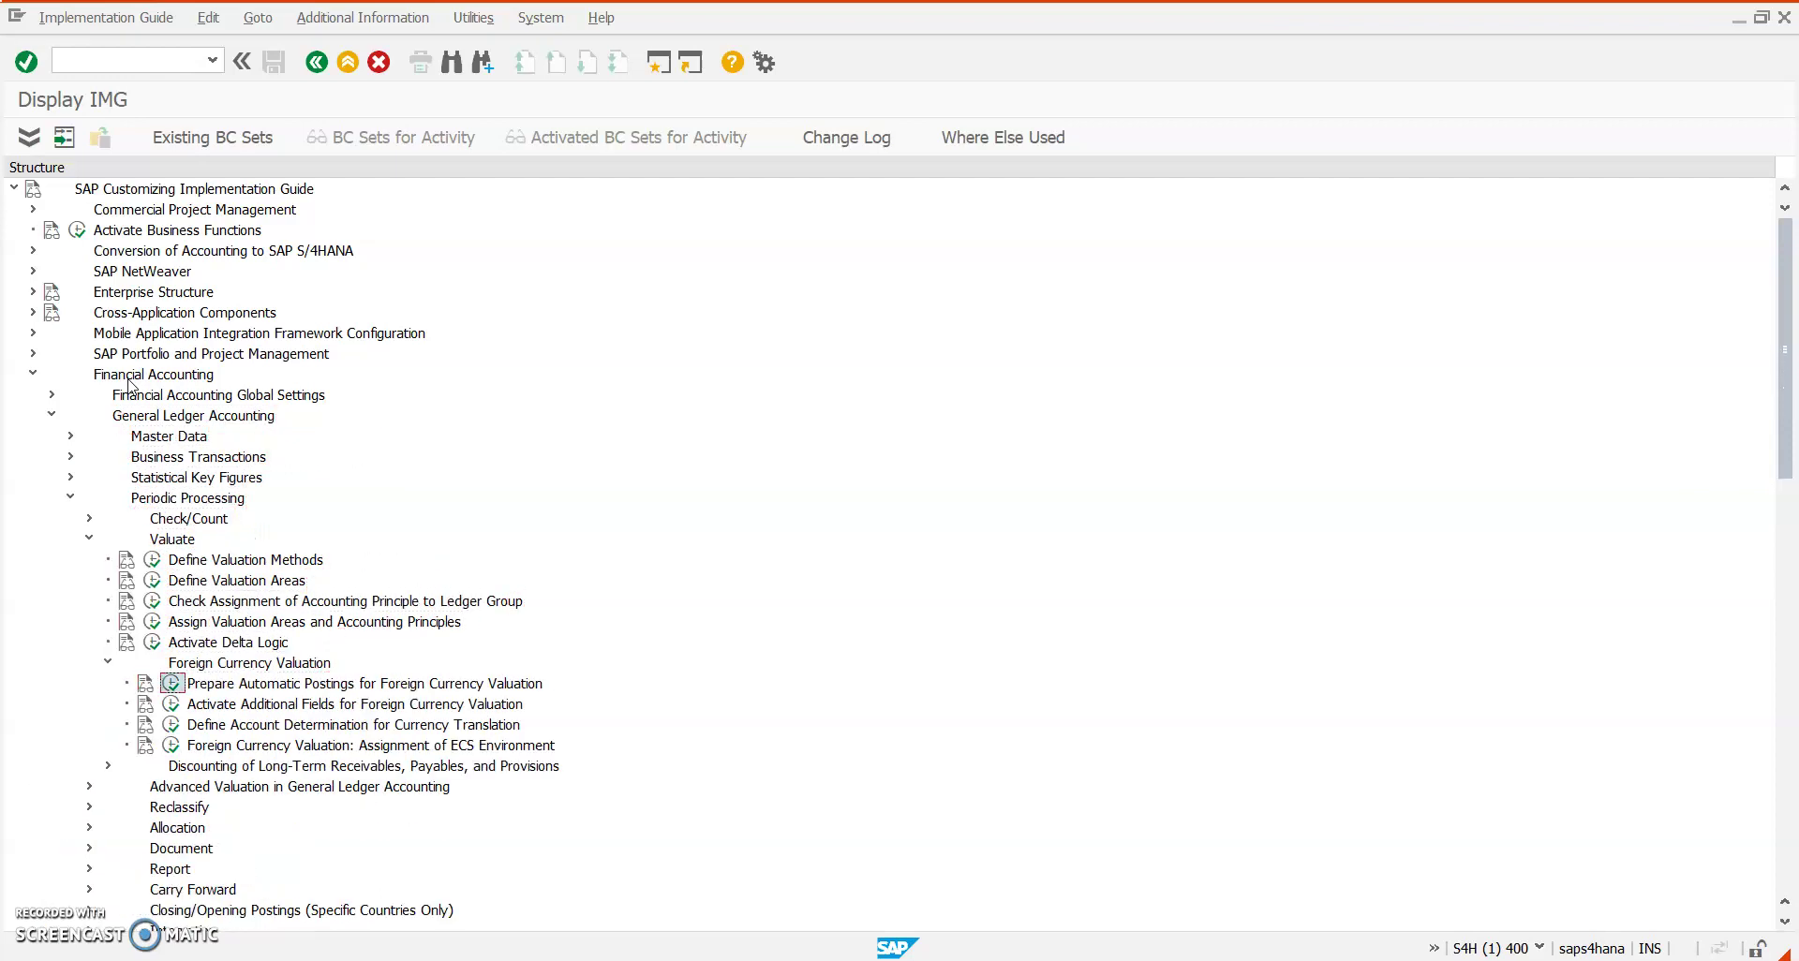
Point out the IMG activities for activating additional valuation fields and assigning the ECS environment
{"action": "left_click", "coordinate": [207, 712]}
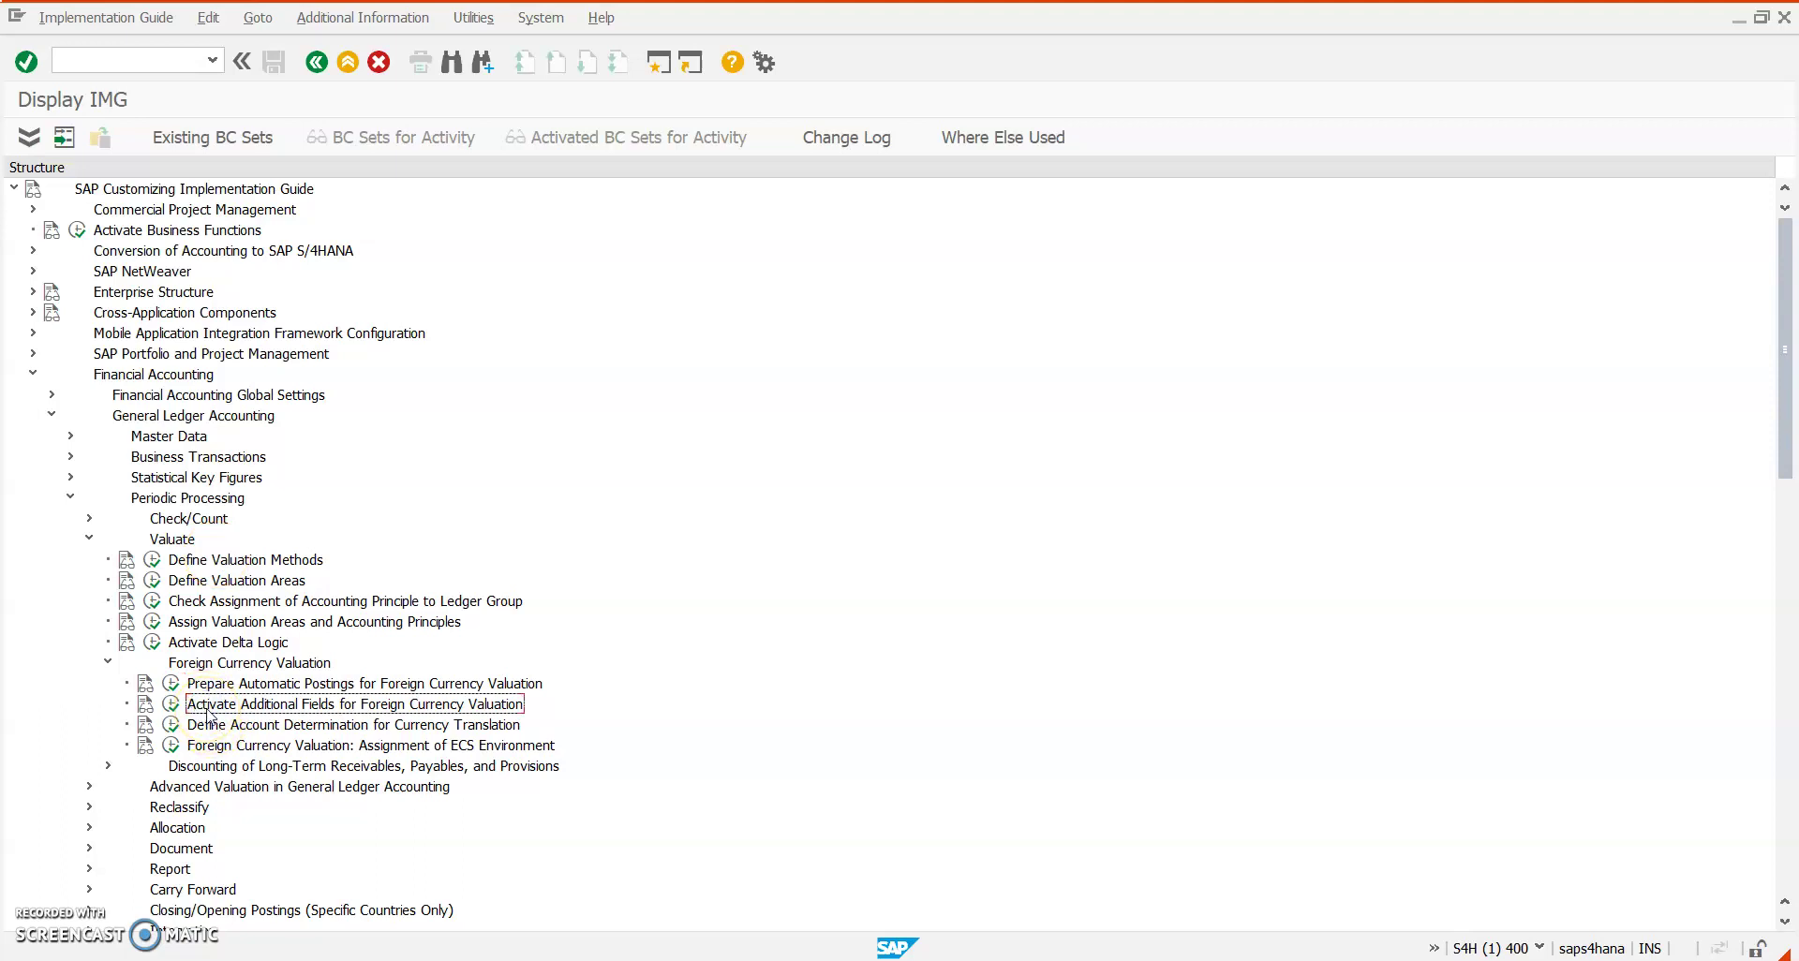
{"action": "left_click", "coordinate": [242, 712]}
{"action": "left_click", "coordinate": [203, 748]}
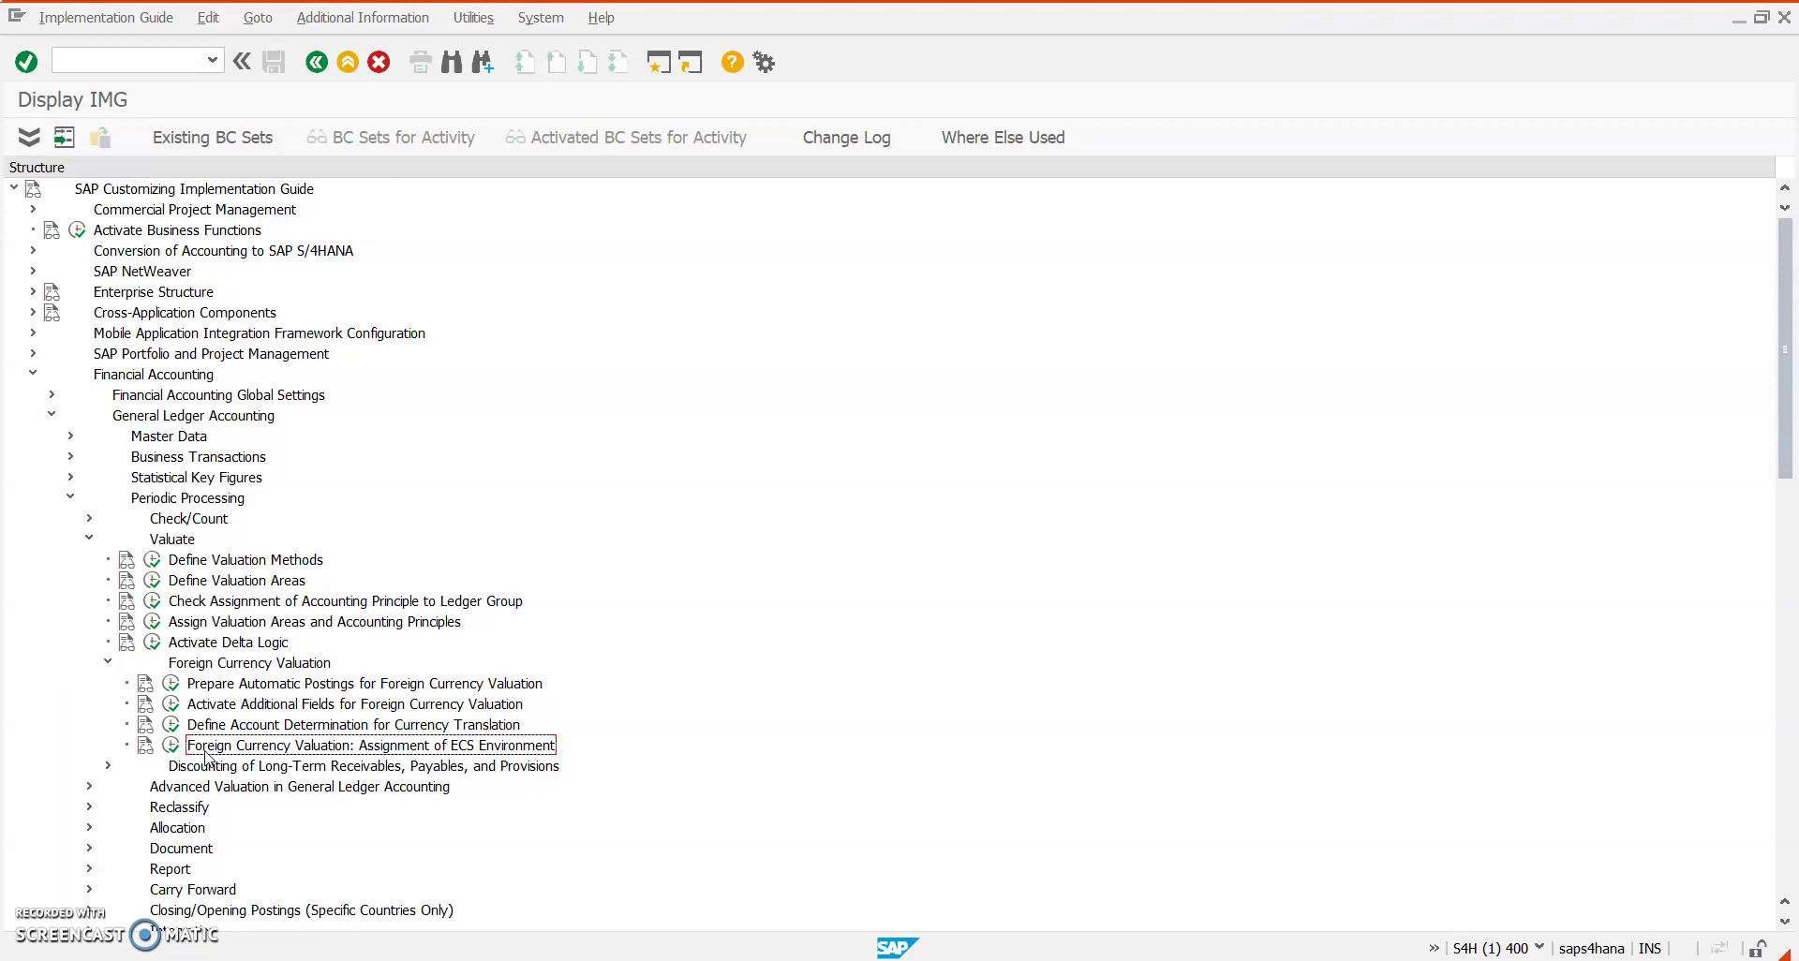
{"action": "left_click", "coordinate": [217, 703]}
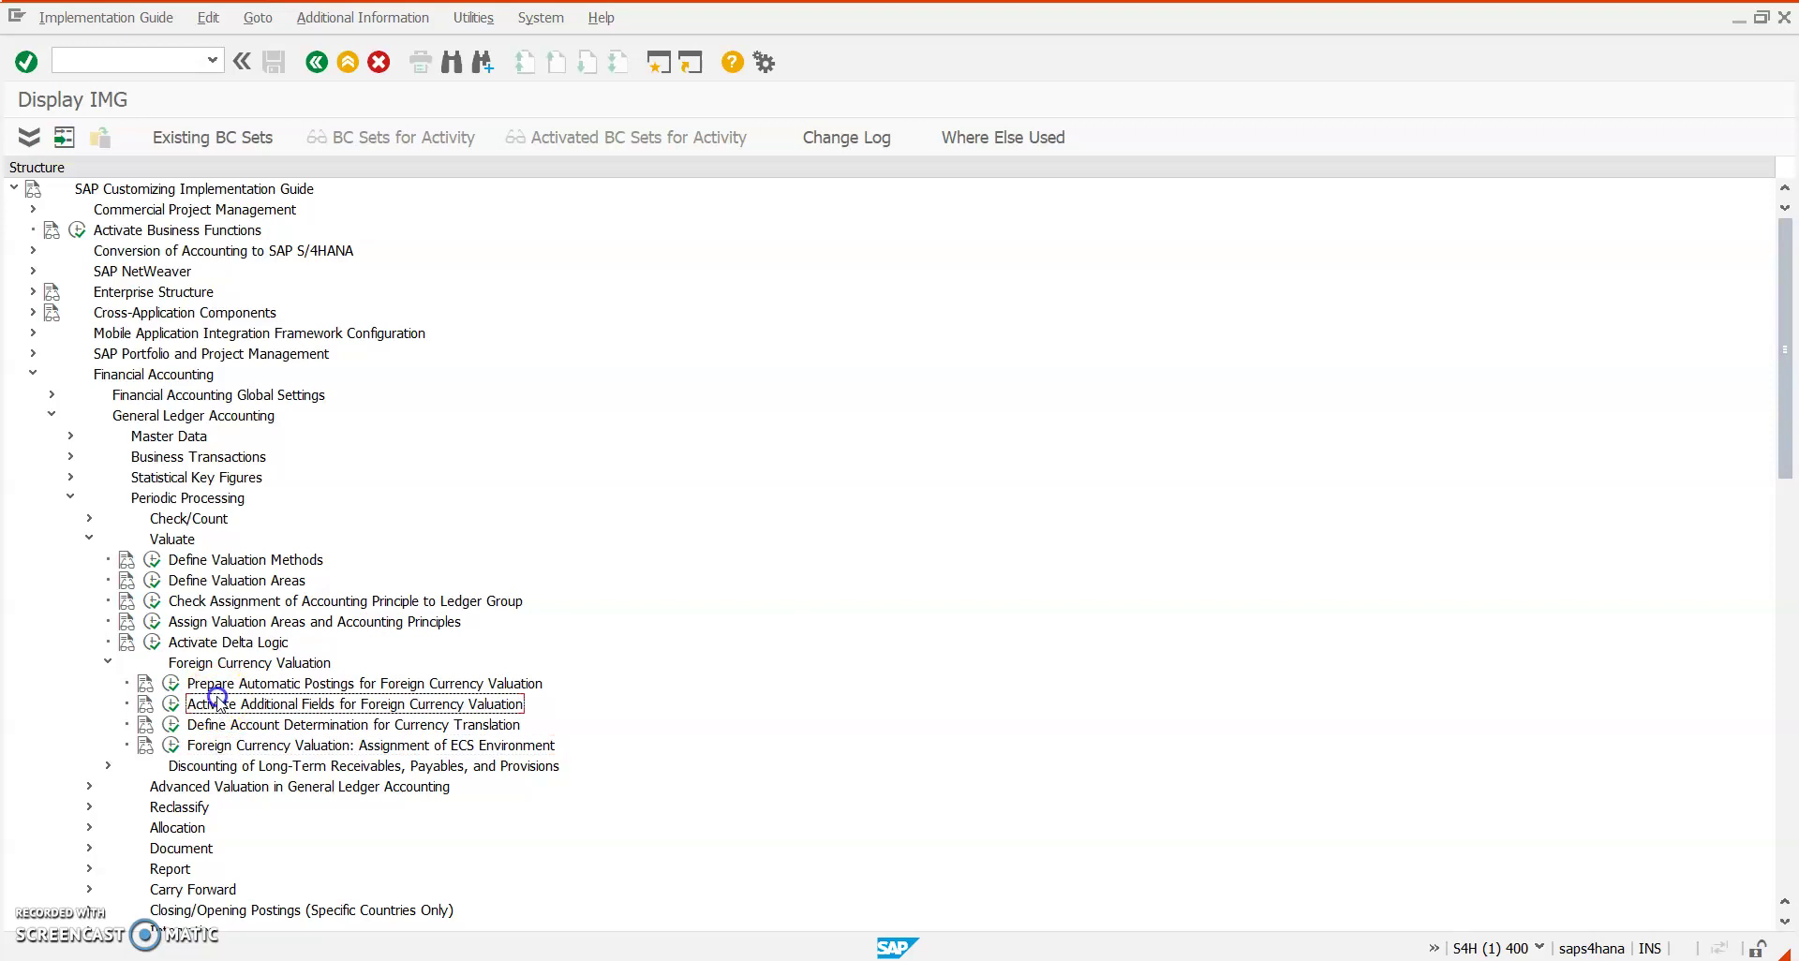
{"action": "left_click", "coordinate": [236, 744]}
{"action": "left_click", "coordinate": [250, 701]}
Switch to the variance calculation.xlsx workbook in Excel and review the foreign currency valuation notes on the FCV sheet
{"action": "key", "text": "alt+Tab"}
{"action": "key", "text": "Tab"}
{"action": "key", "text": "Tab"}
{"action": "key", "text": "Tab"}
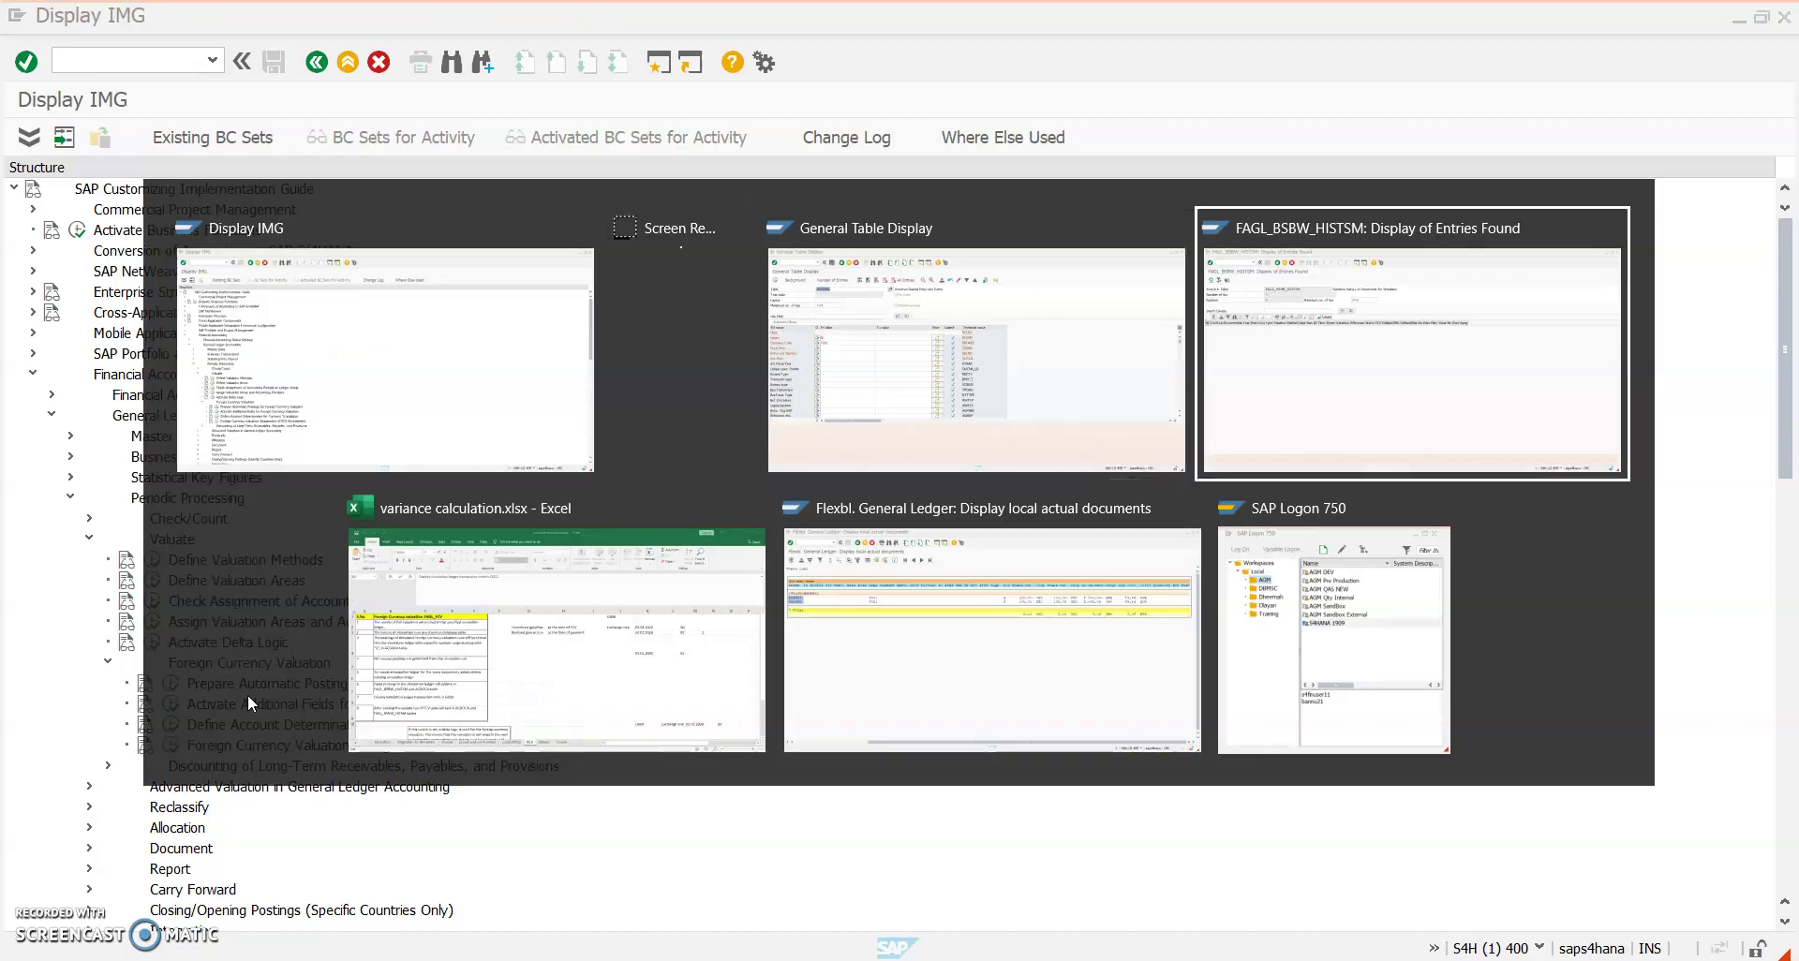
{"action": "left_click", "coordinate": [139, 743]}
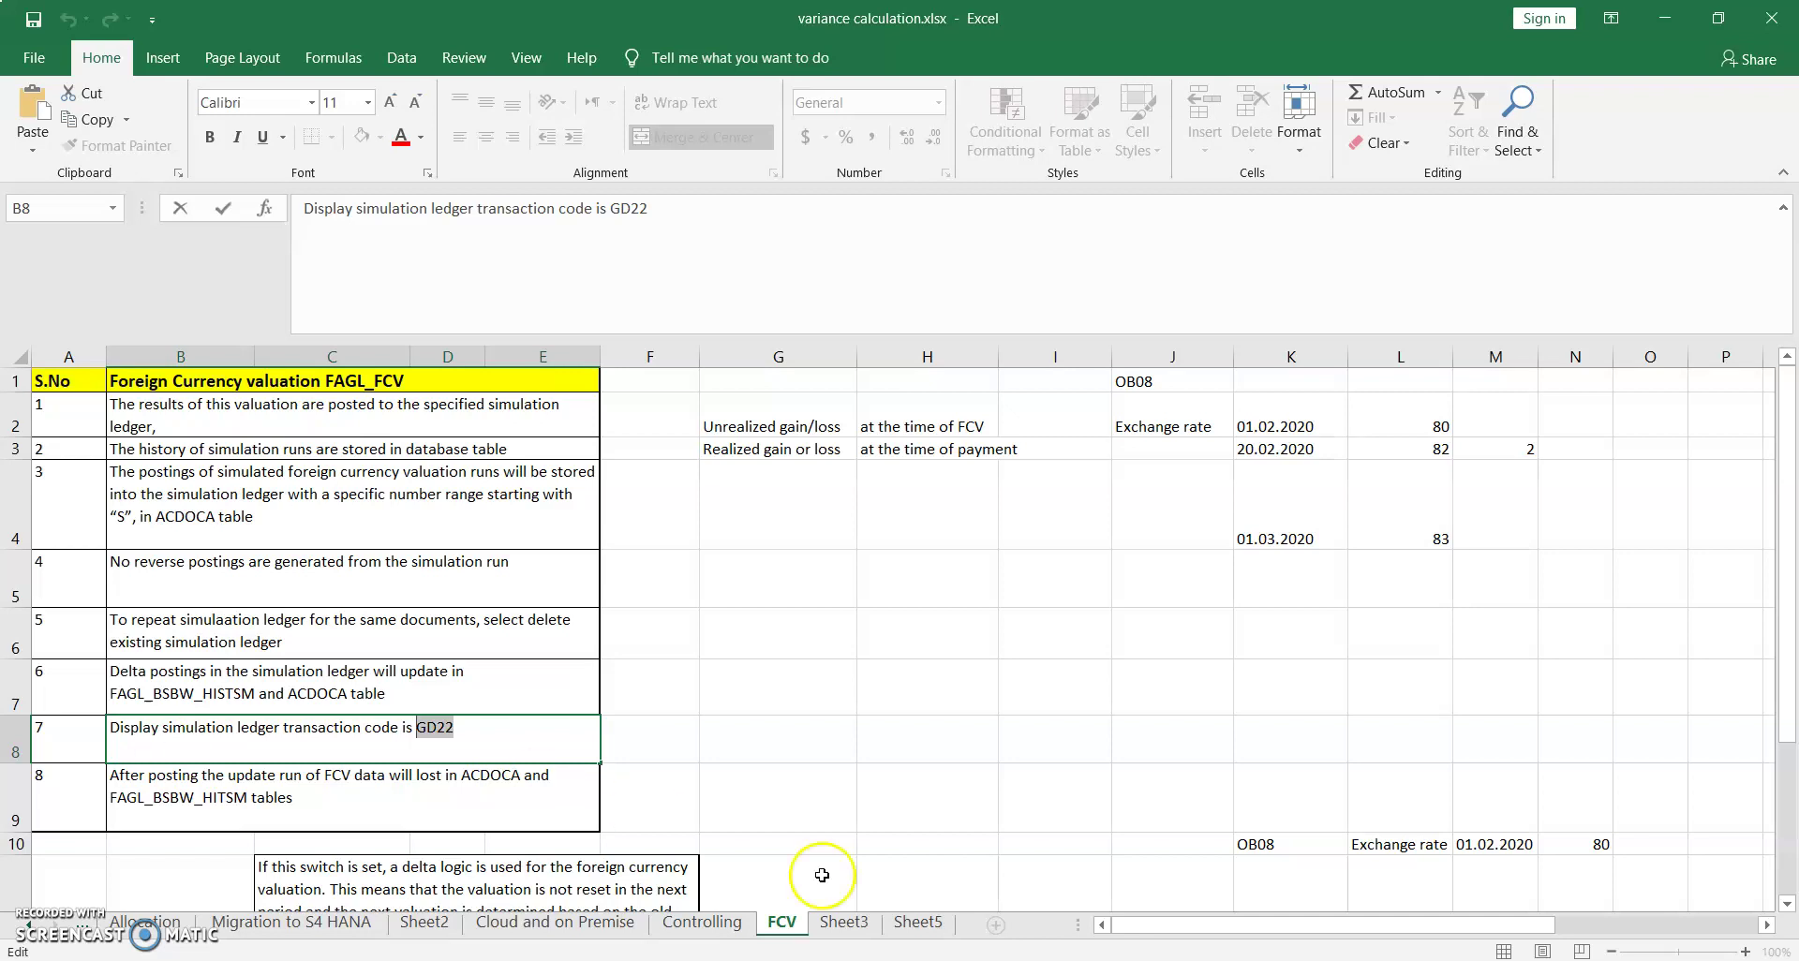
{"action": "key", "text": "alt+Tab"}
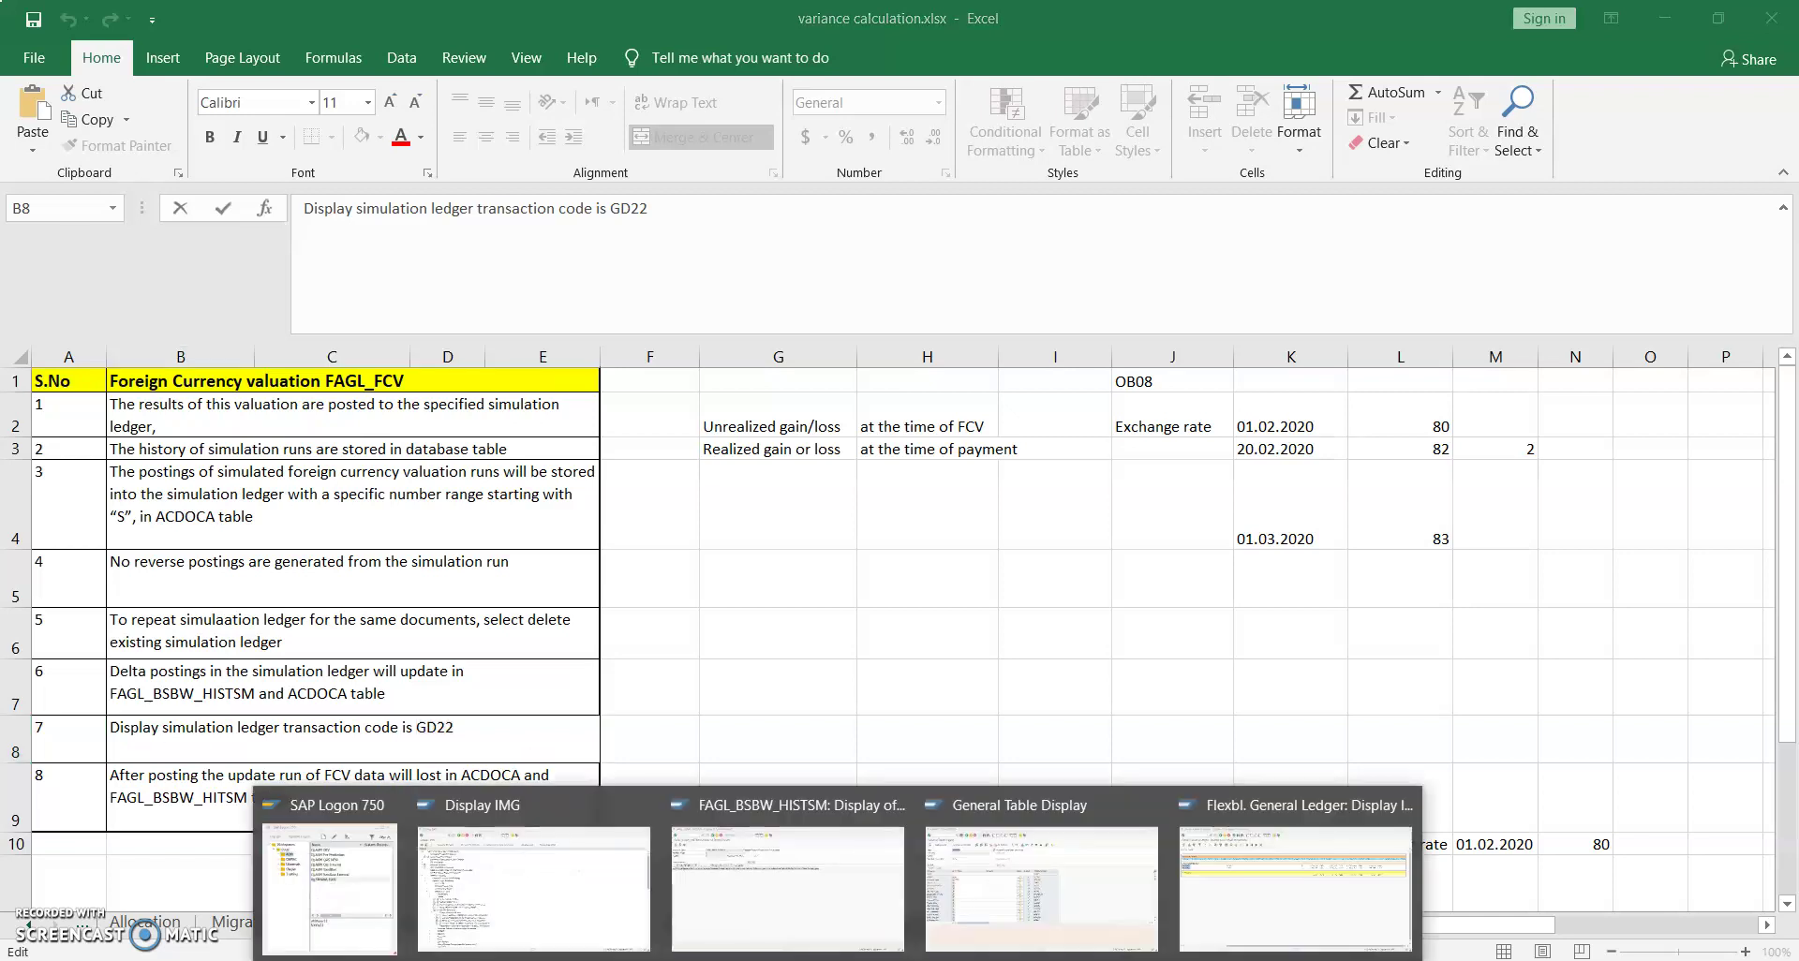